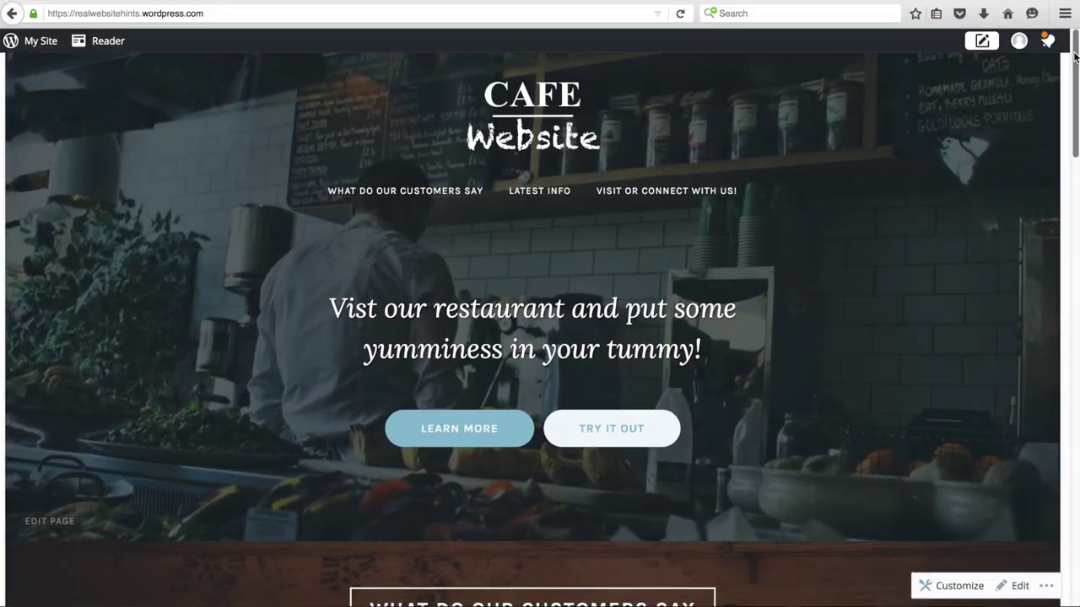
# - Select the browser's web address to go to wordpress.com
pyautogui.moveTo(1075, 56); pyautogui.dragTo(1050, 512)
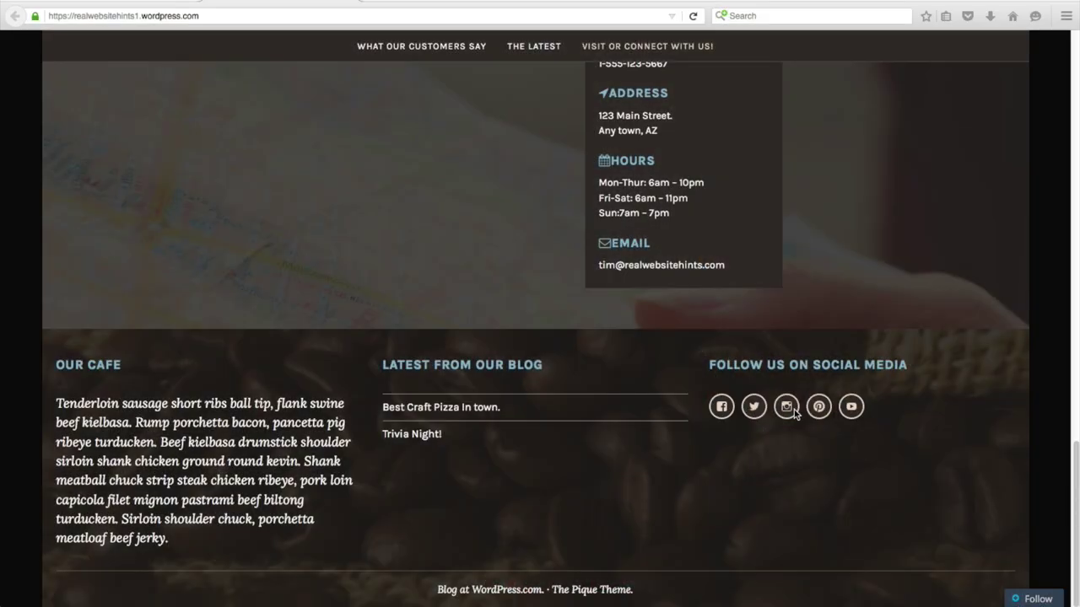
pyautogui.scroll(10, 793, 410)
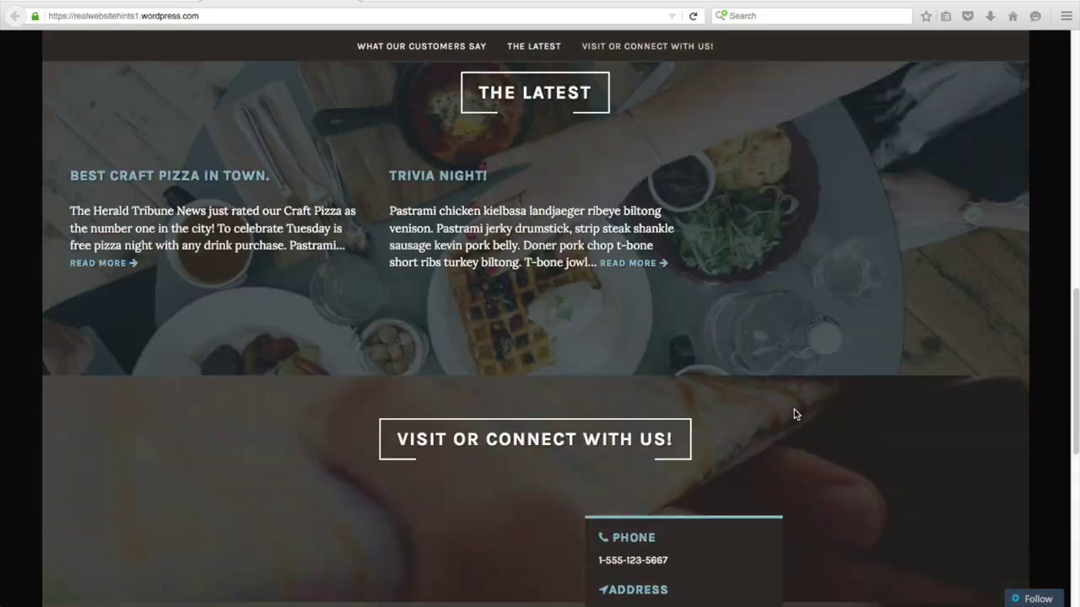
pyautogui.scroll(5, 794, 414)
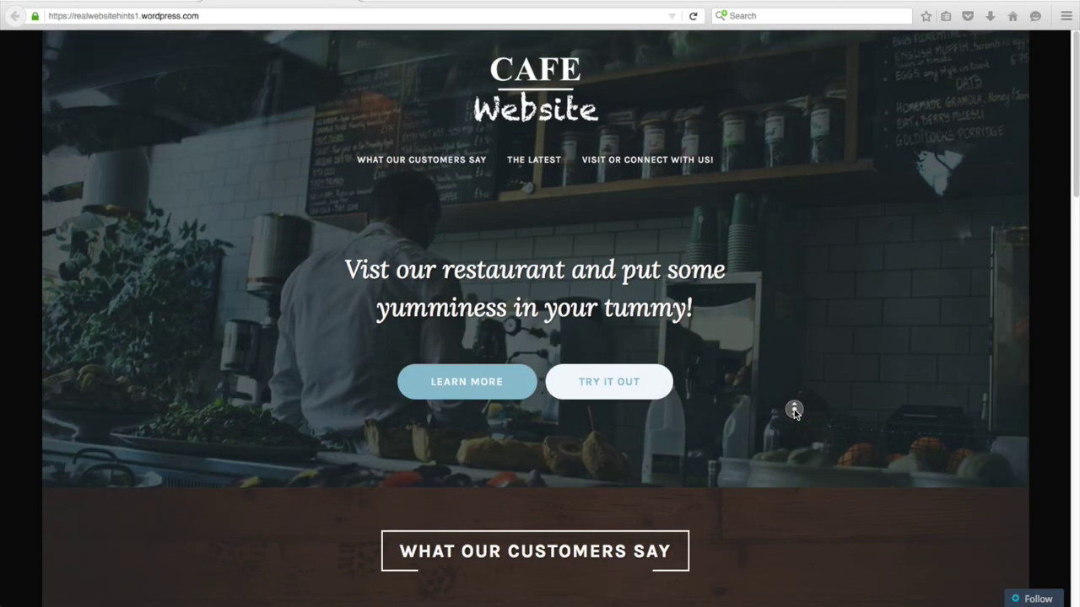
pyautogui.click(311, 19)
pyautogui.click(311, 19)
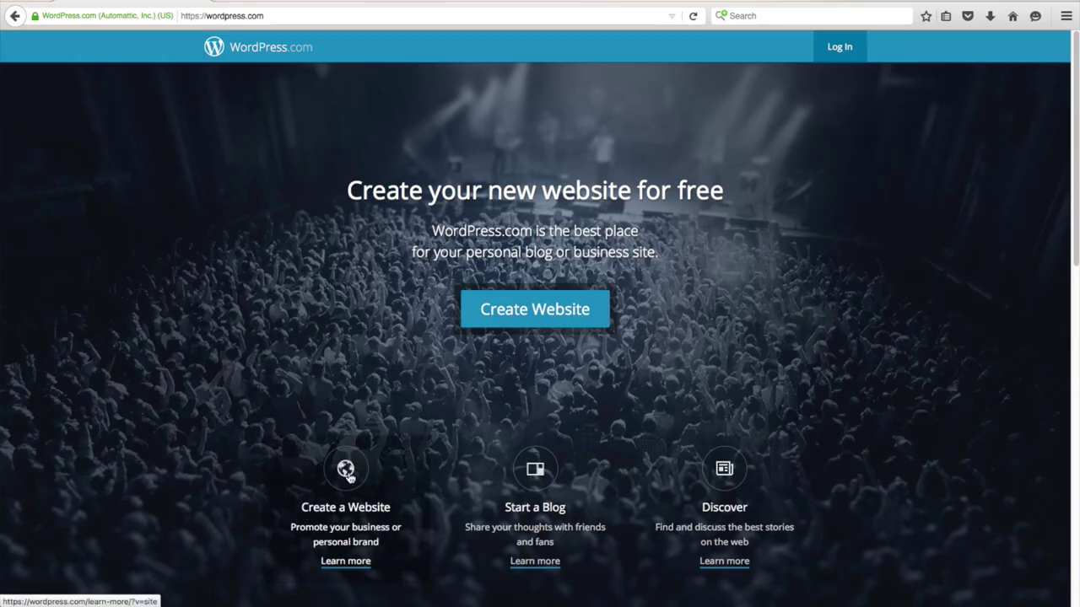
# - Start signing up for a new website and skip choosing a theme
pyautogui.click(351, 475)
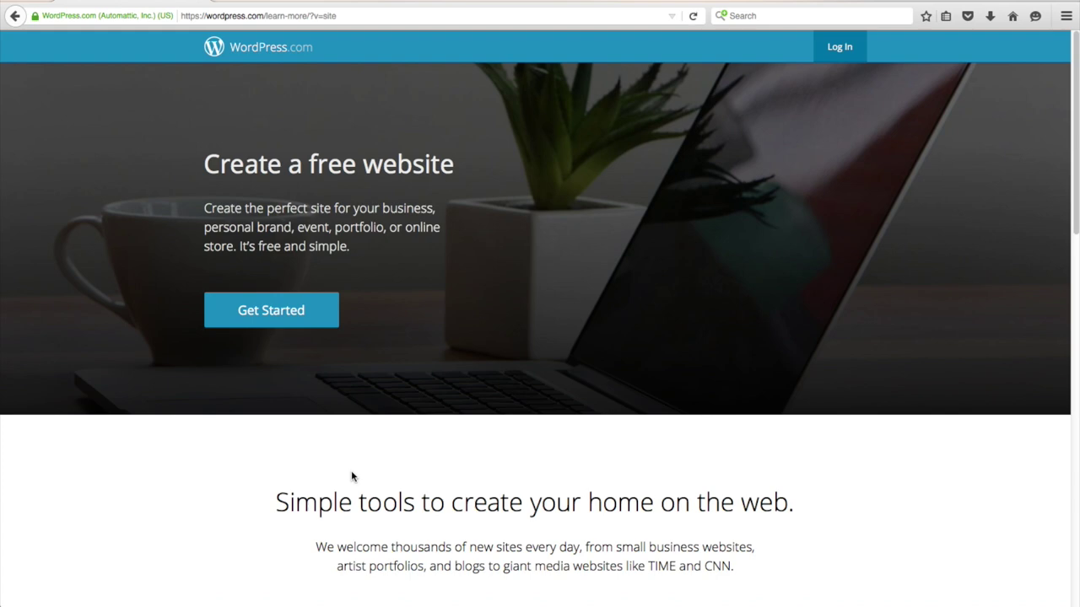
pyautogui.click(283, 312)
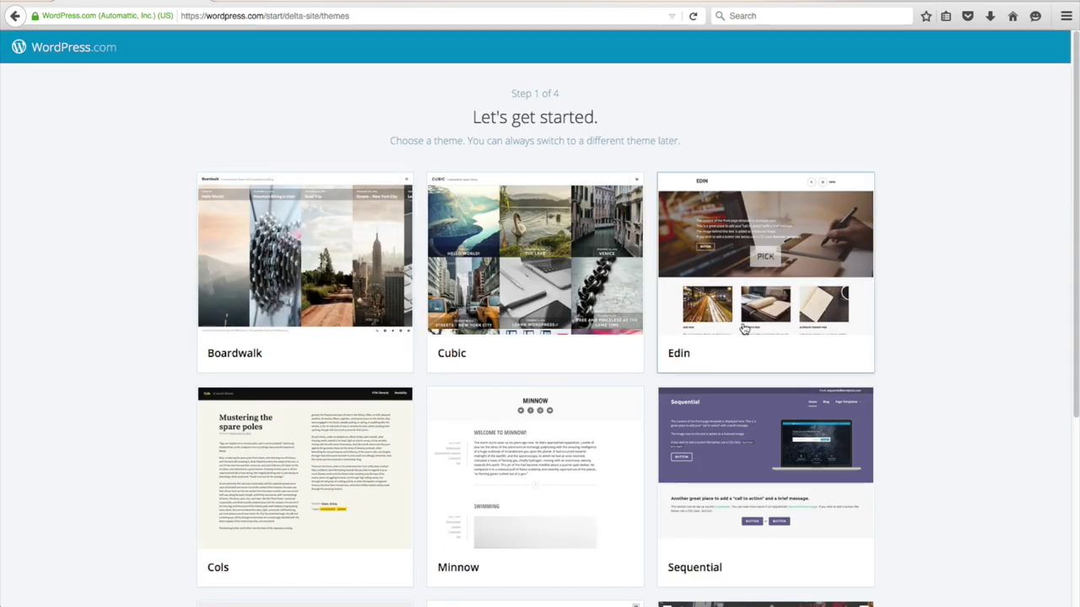
pyautogui.scroll(-3, 780, 325)
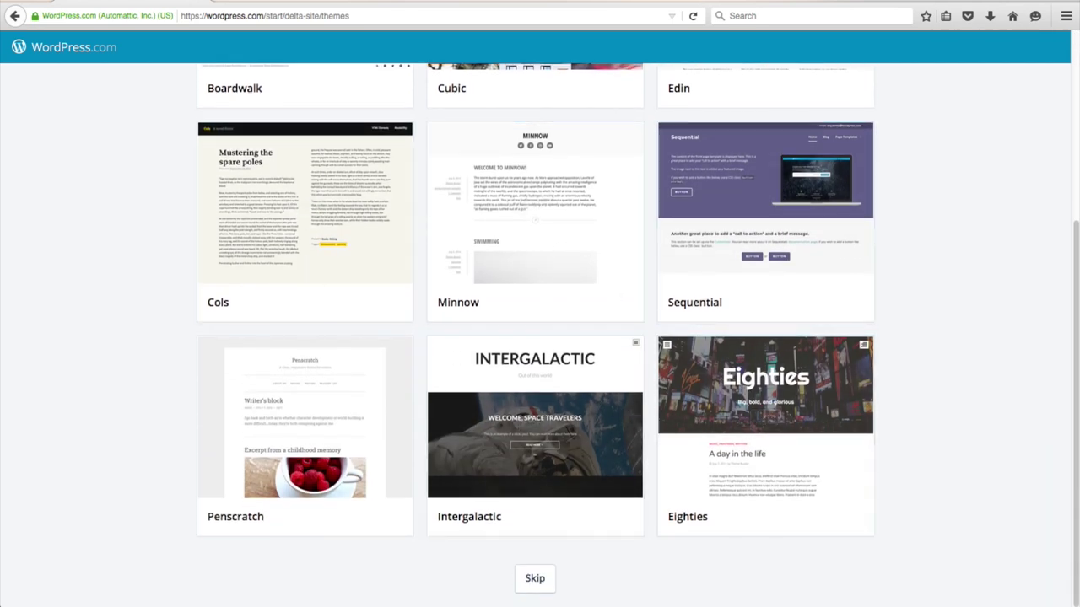
pyautogui.click(536, 581)
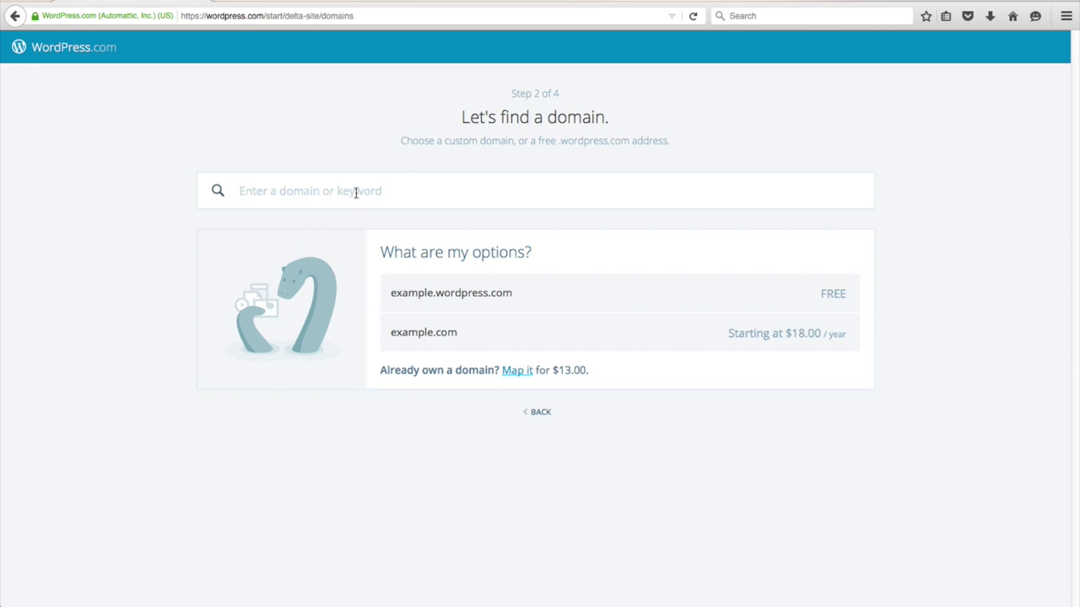
# - Search for and select the free realwebsitehints.wordpress.com address
pyautogui.write('real')
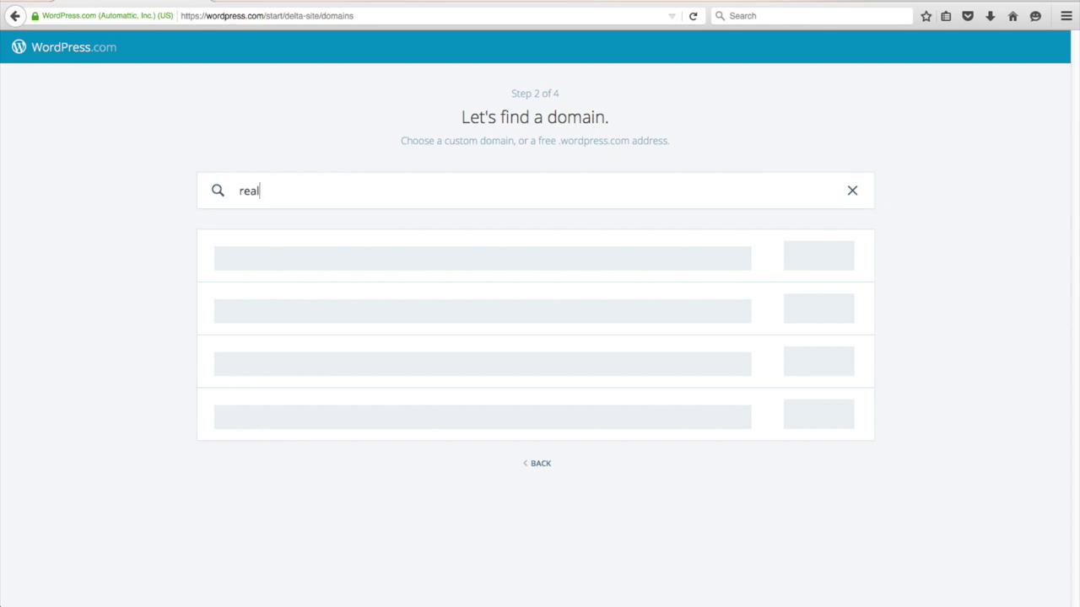
pyautogui.write('websitehints.com')
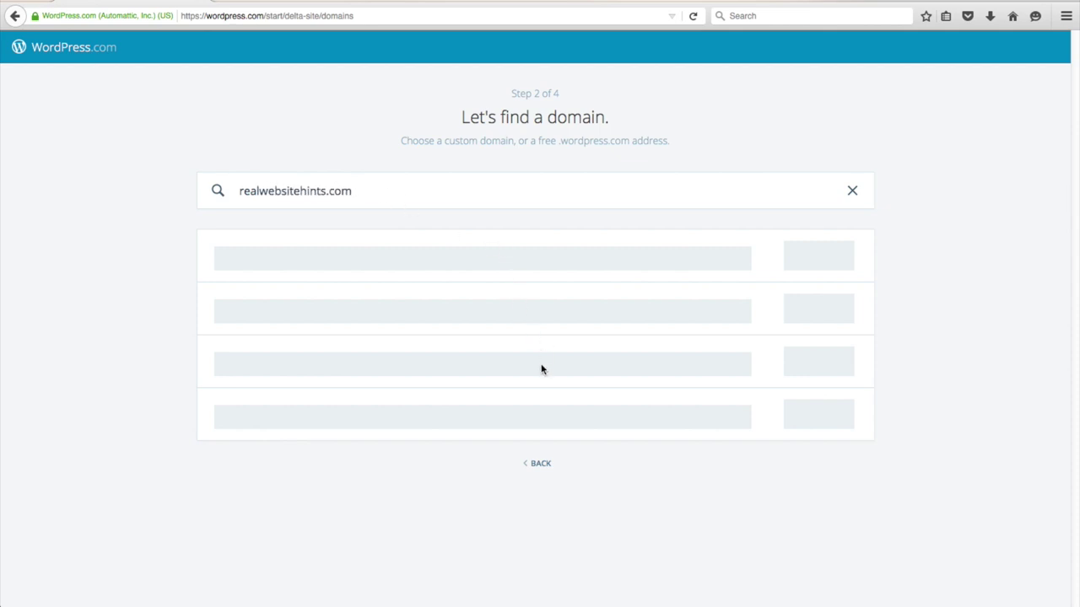
pyautogui.press('BackSpace')
pyautogui.press('BackSpace')
pyautogui.press('BackSpace')
pyautogui.write('wordpress.com')
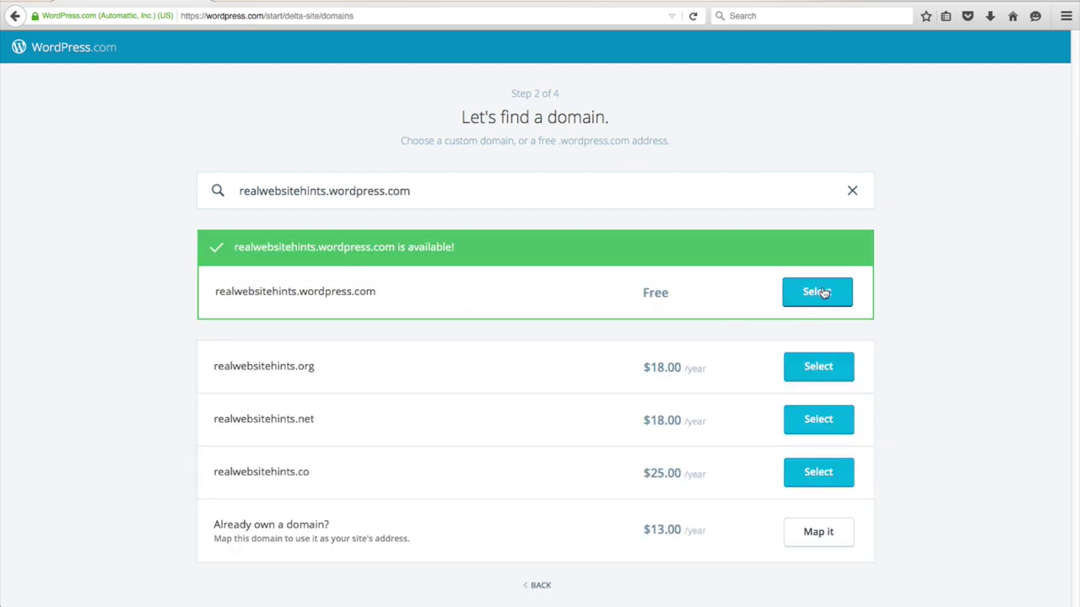
pyautogui.click(818, 292)
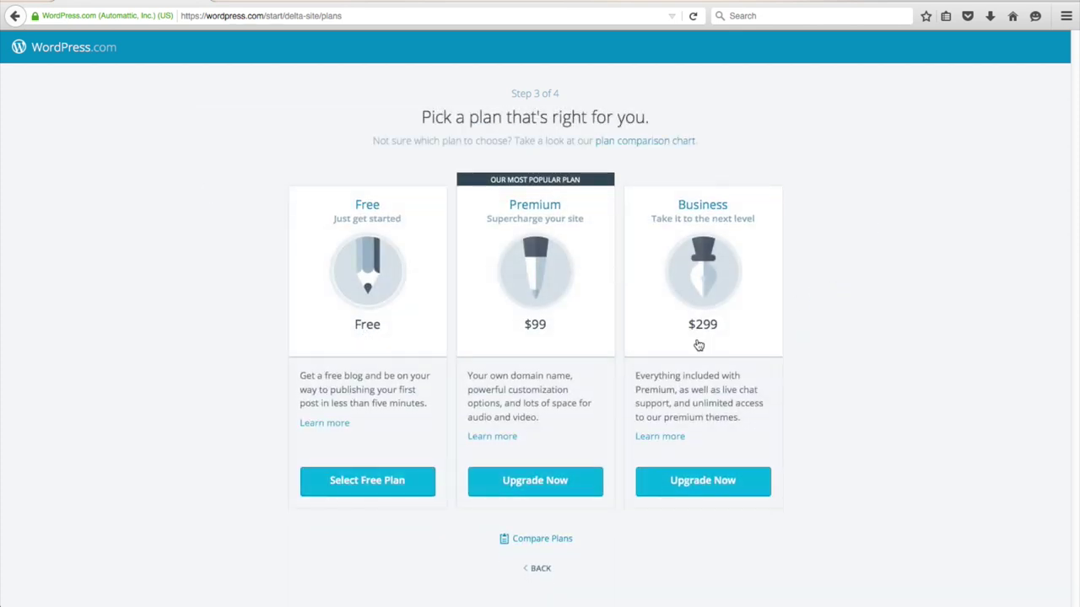
# - Choose the Free plan and create the account with an e-mail address and password
pyautogui.click(388, 479)
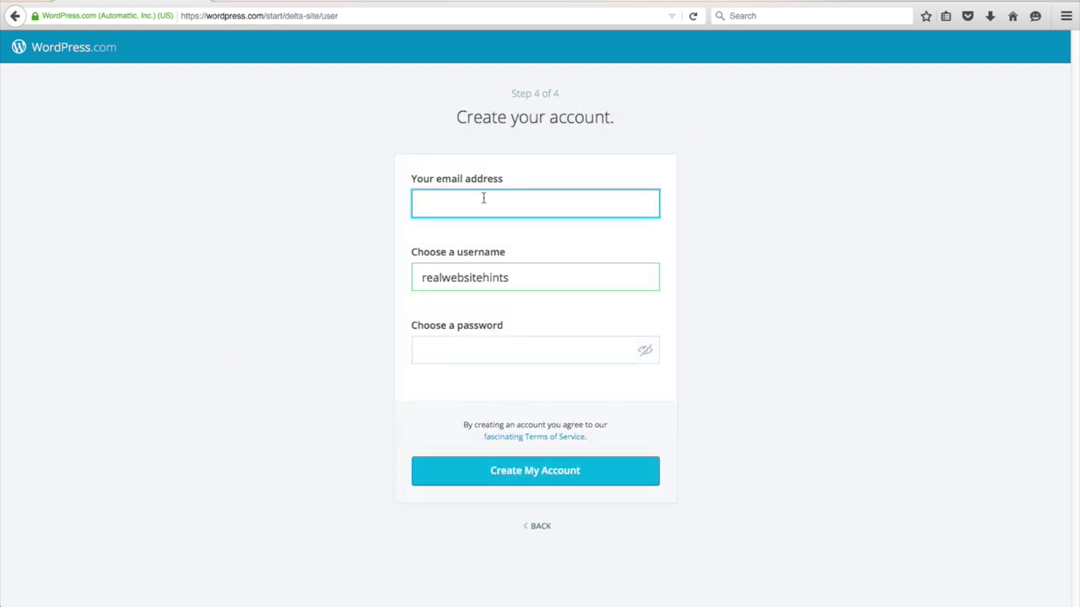
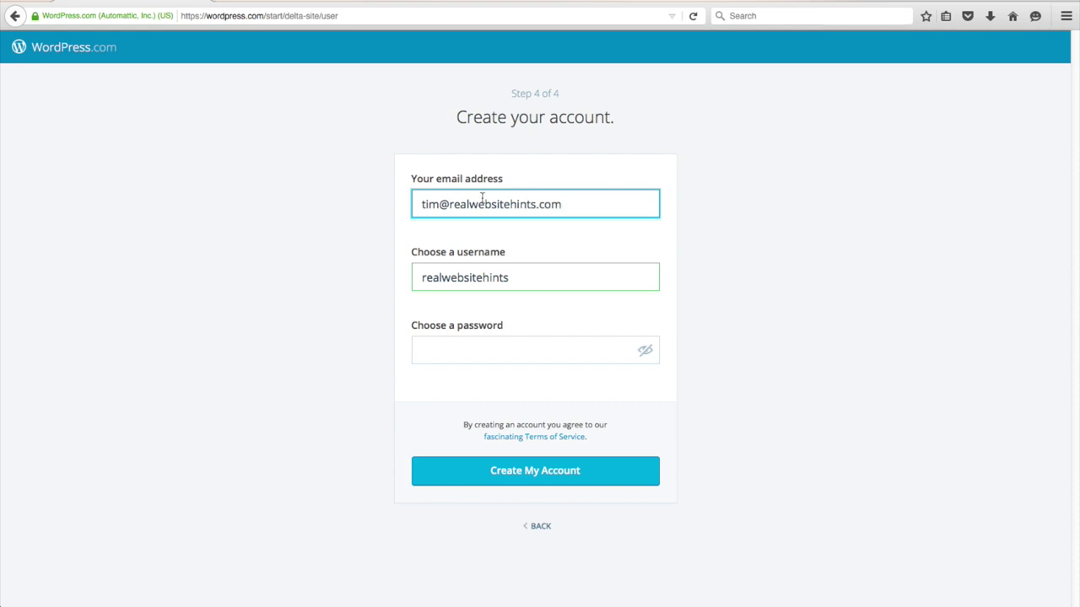
pyautogui.click(501, 351)
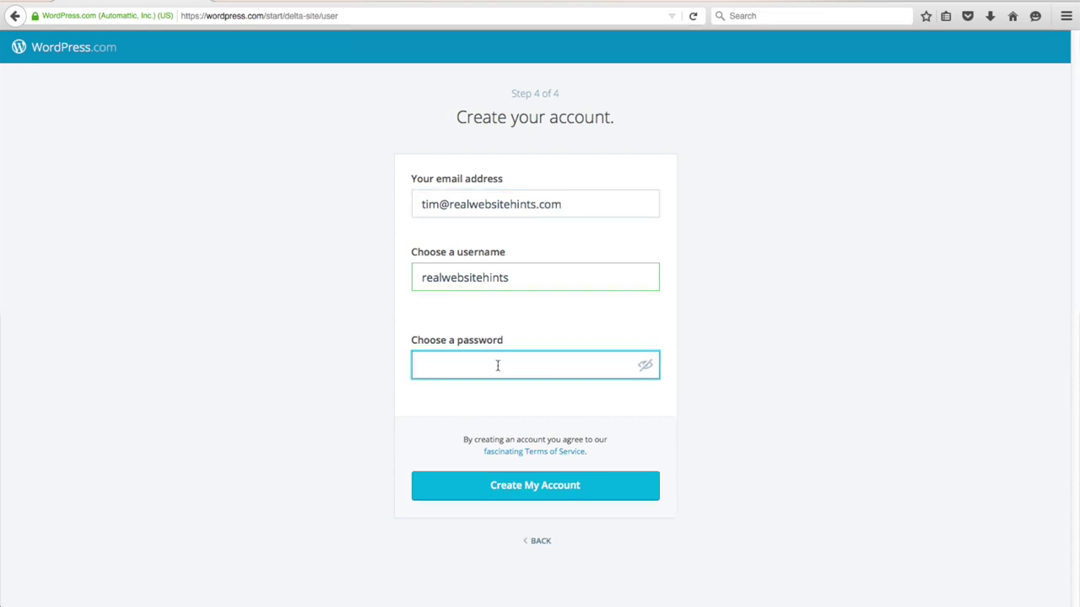
pyautogui.write('••••')
pyautogui.click(578, 494)
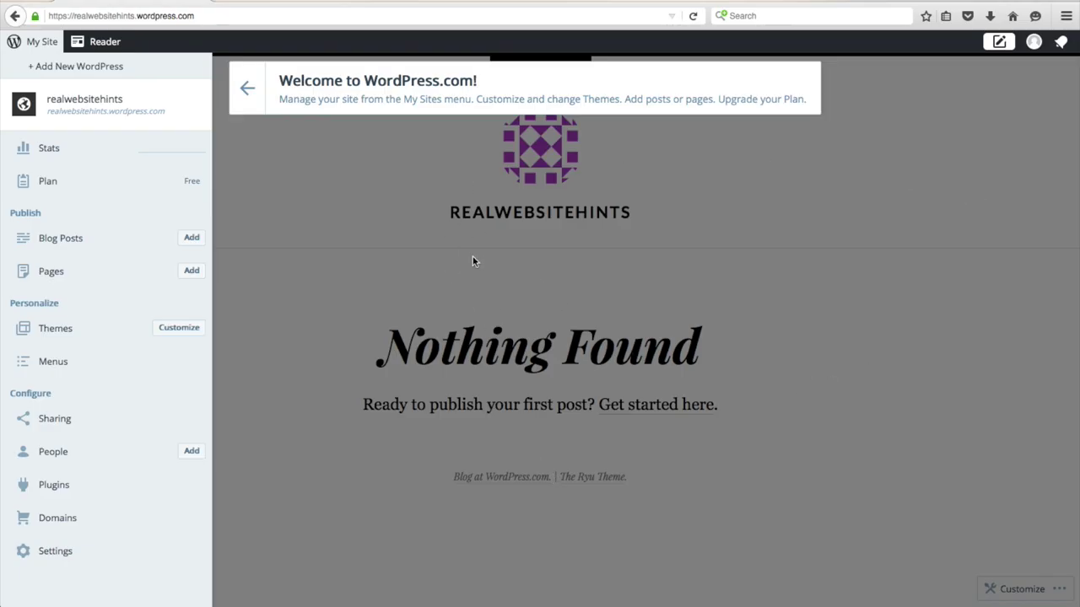
# - Close the welcome banner and show the My Site management sidebar
pyautogui.click(713, 214)
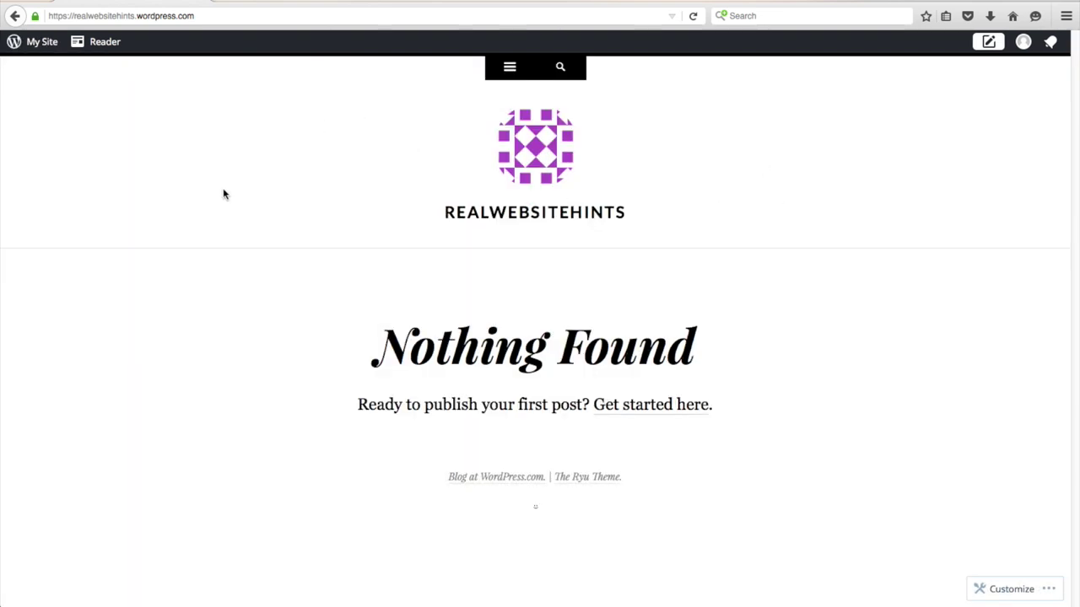
pyautogui.click(34, 46)
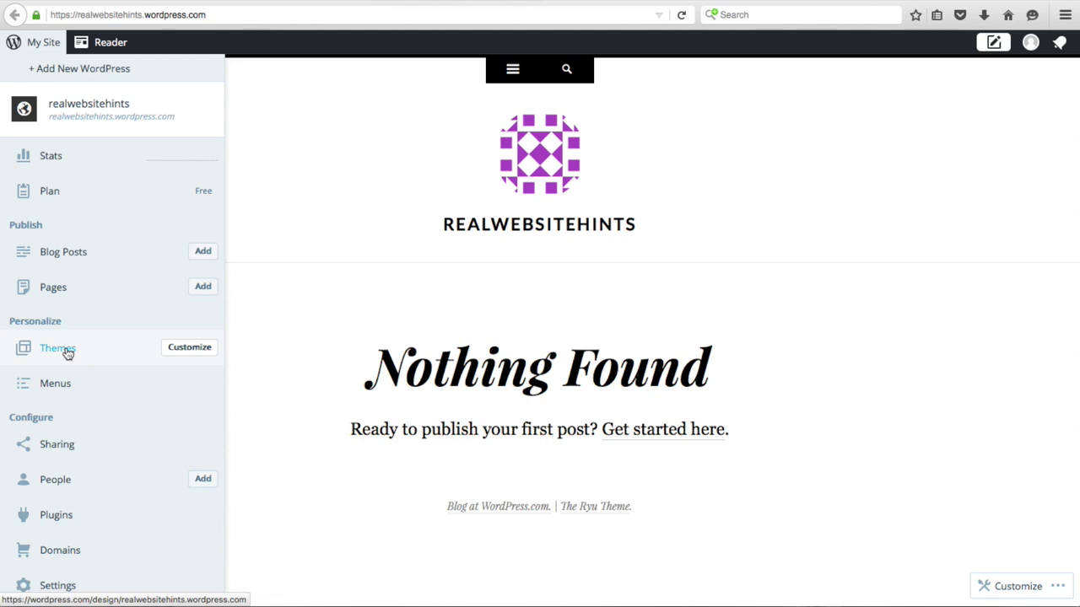
# - Scroll the Themes gallery and preview the Pique theme
pyautogui.click(68, 352)
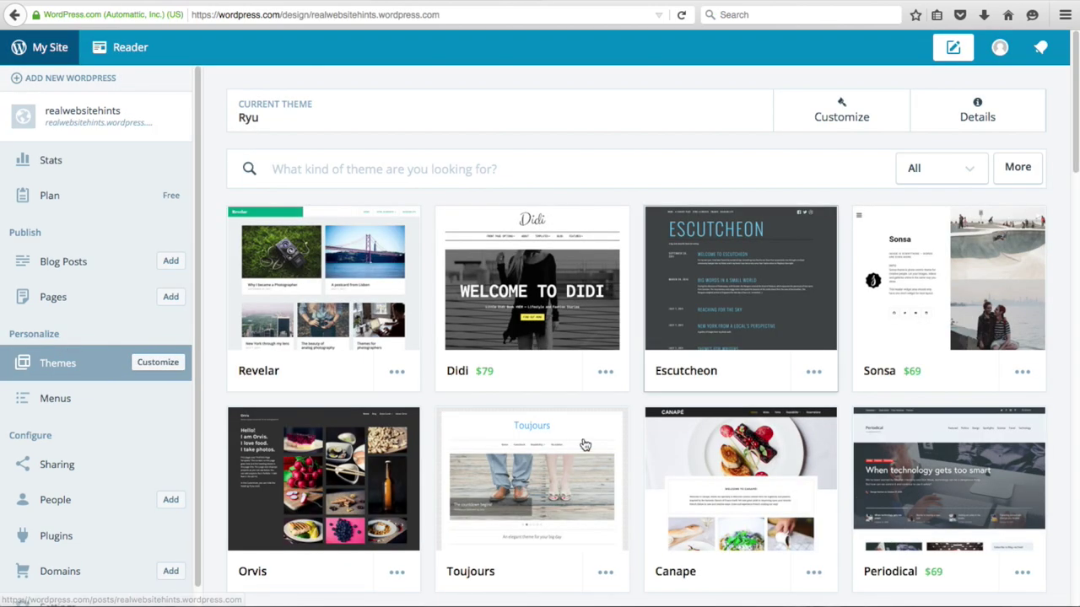
pyautogui.scroll(-4, 530, 282)
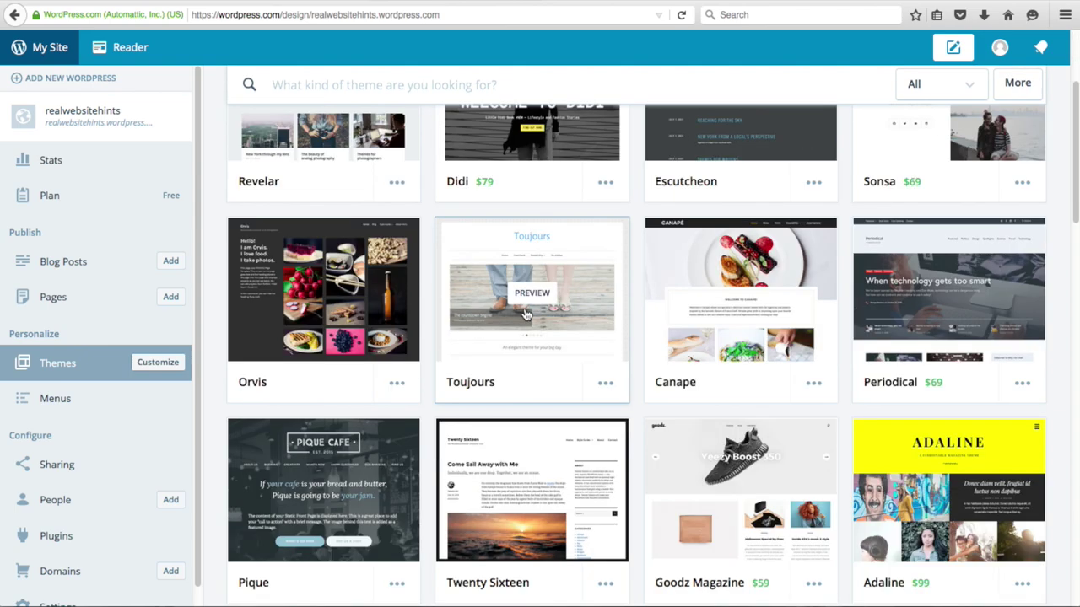
pyautogui.scroll(-1, 506, 329)
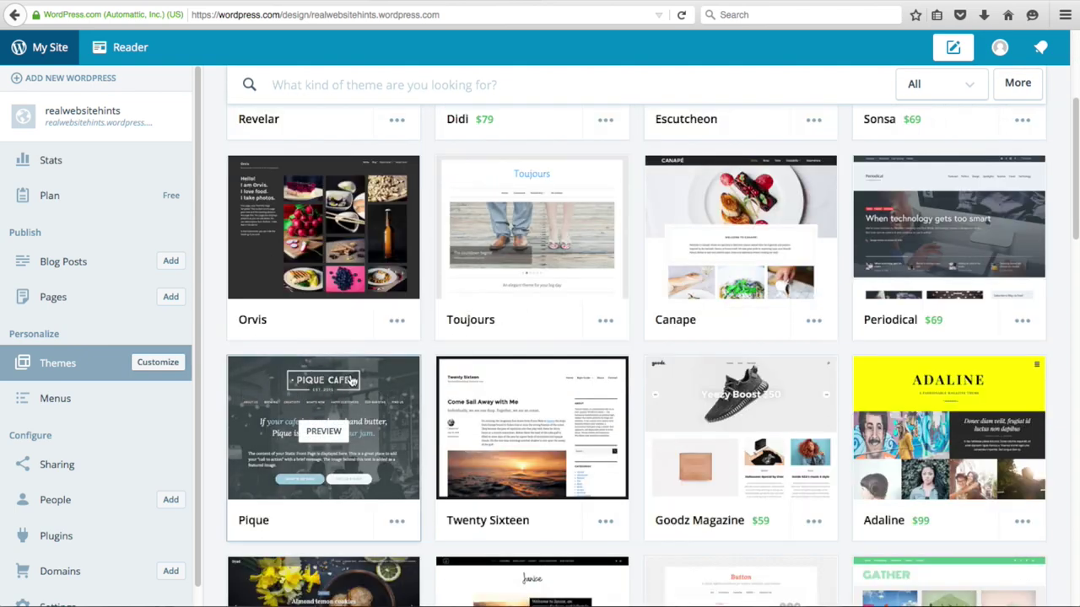
pyautogui.click(377, 437)
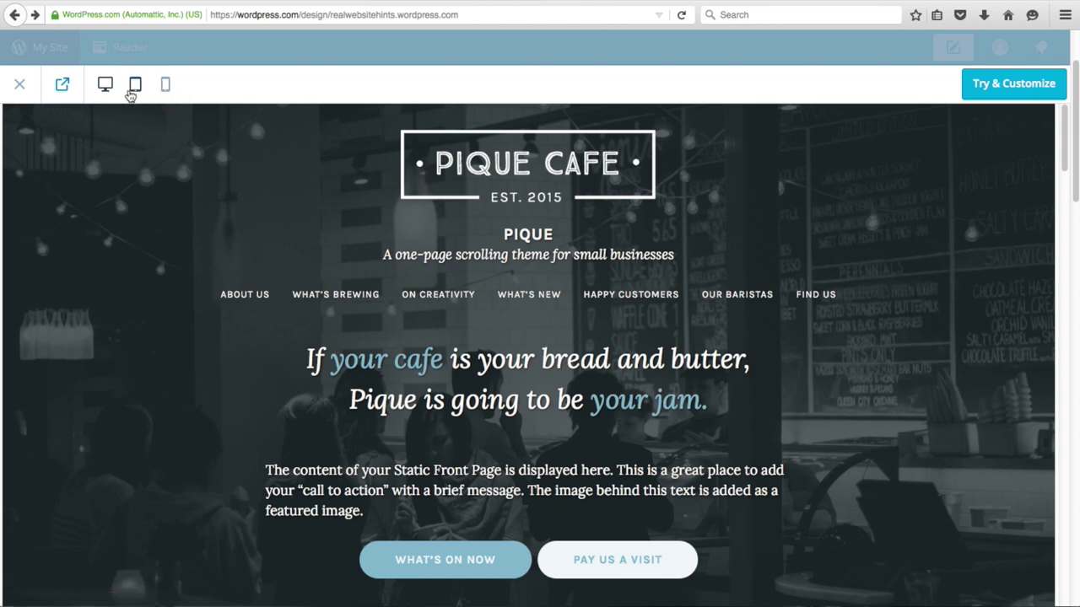
# - Check the Pique preview at tablet, phone and desktop widths
pyautogui.click(132, 85)
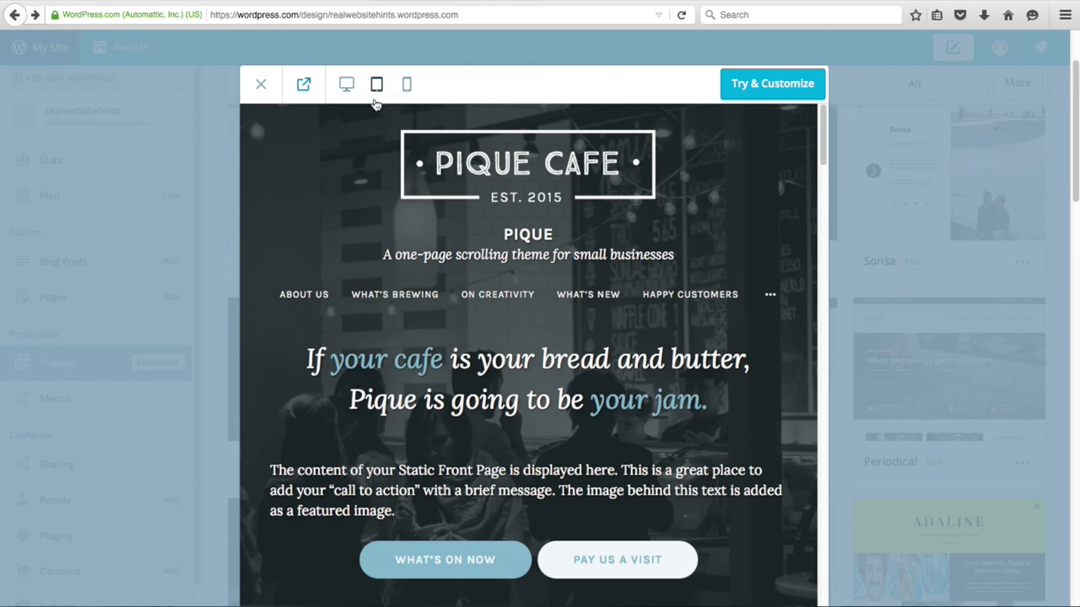
pyautogui.scroll(-10, 499, 157)
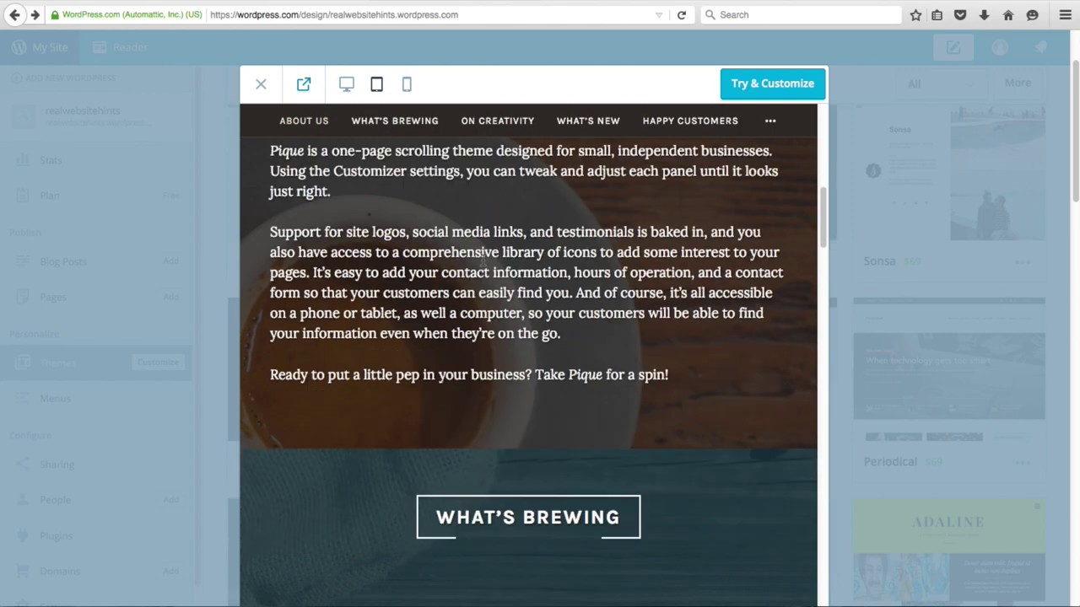
pyautogui.scroll(3, 481, 264)
pyautogui.click(406, 84)
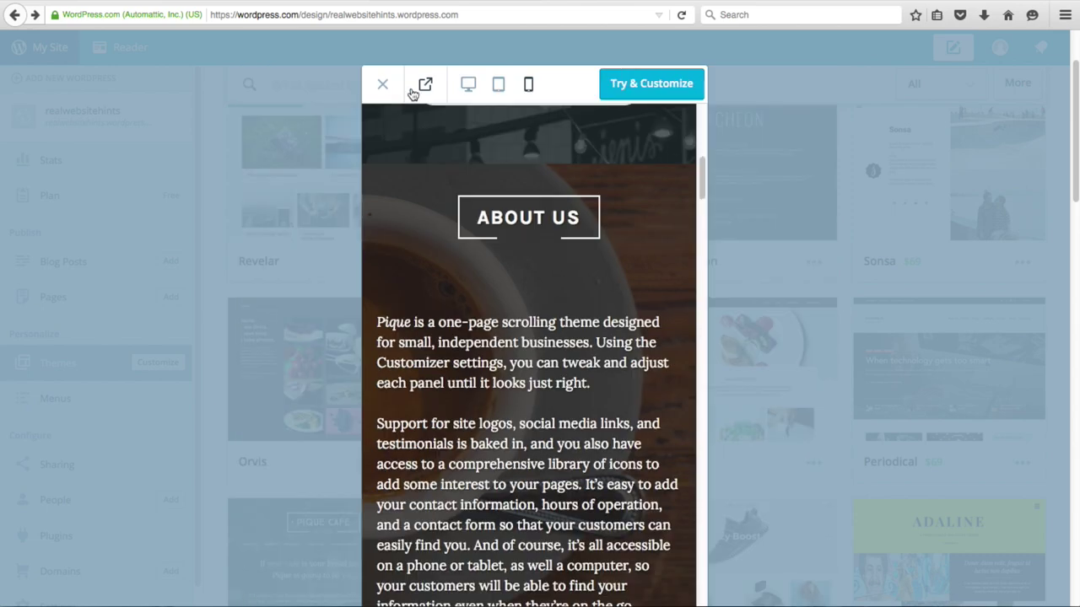
pyautogui.scroll(-1, 475, 251)
pyautogui.scroll(5, 478, 273)
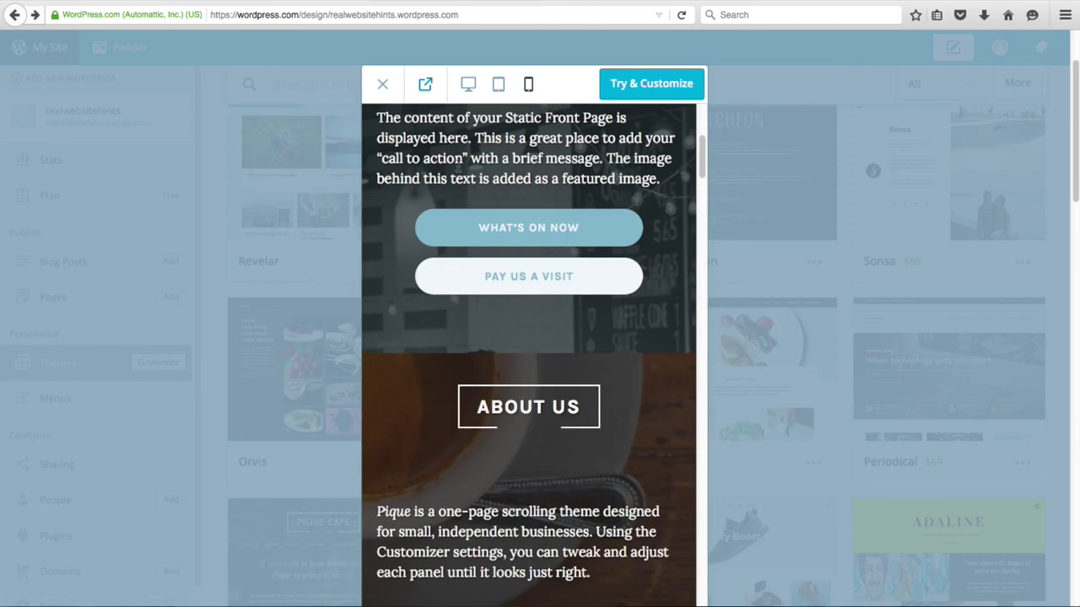
pyautogui.click(467, 84)
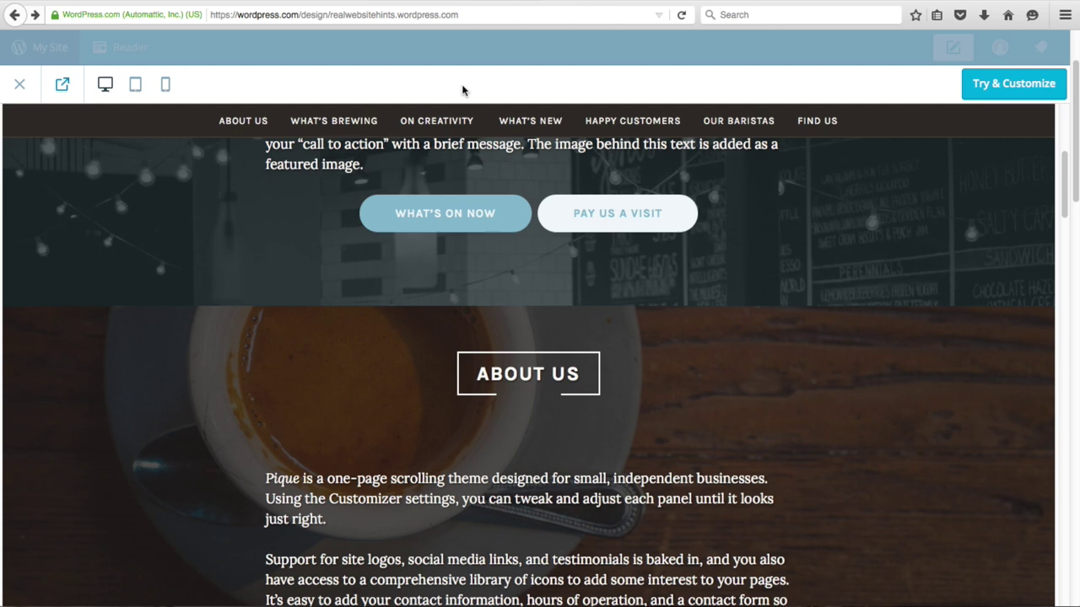
# - Scroll through the Pique Cafe demo page, then choose Try & Customize
pyautogui.scroll(5, 291, 235)
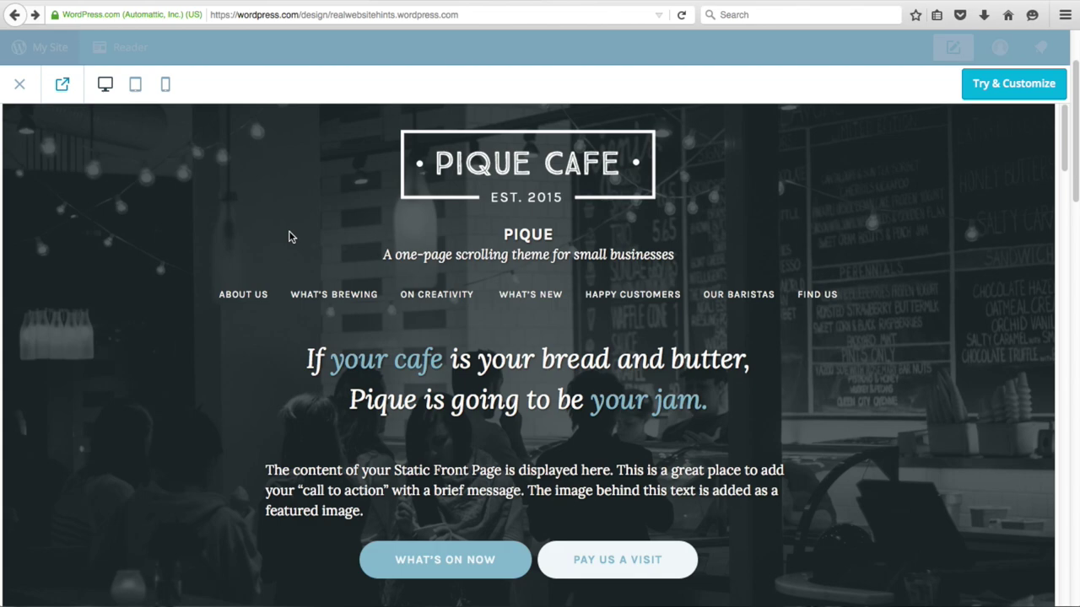
pyautogui.scroll(-12, 358, 301)
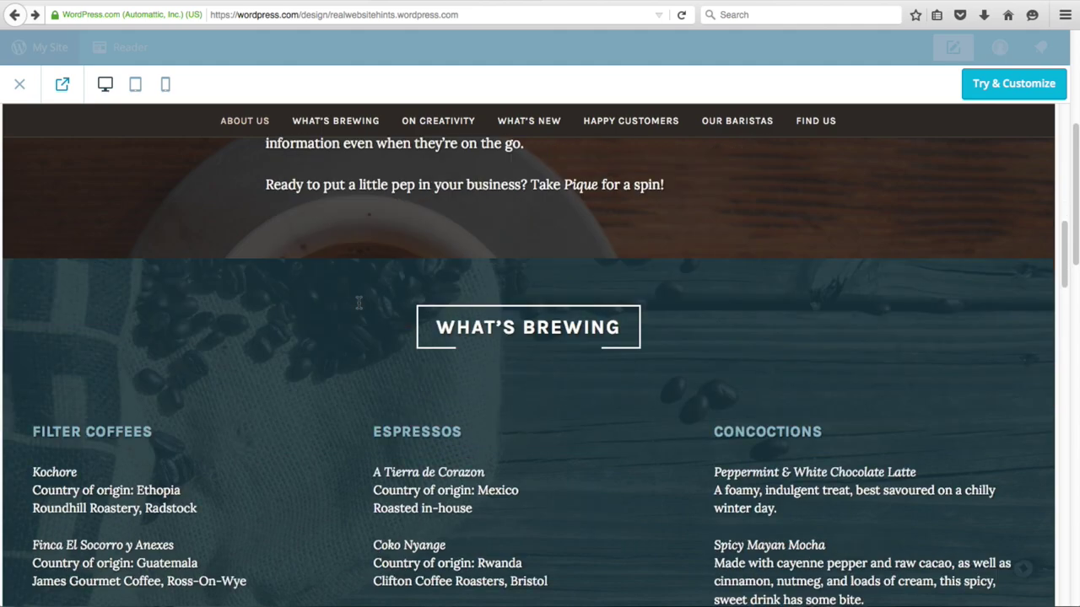
pyautogui.scroll(-12, 357, 302)
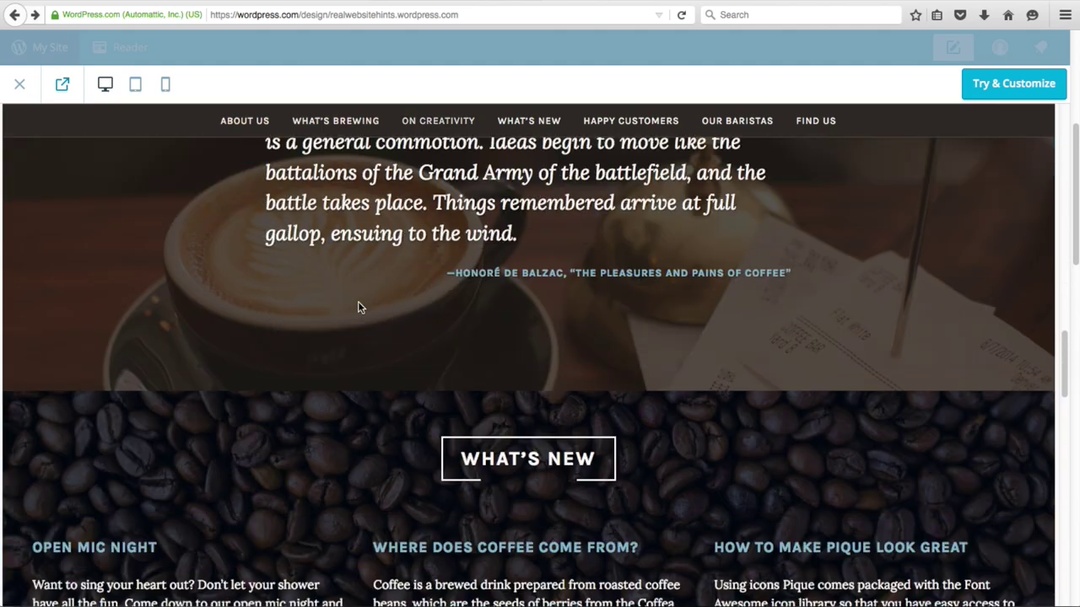
pyautogui.scroll(-12, 357, 307)
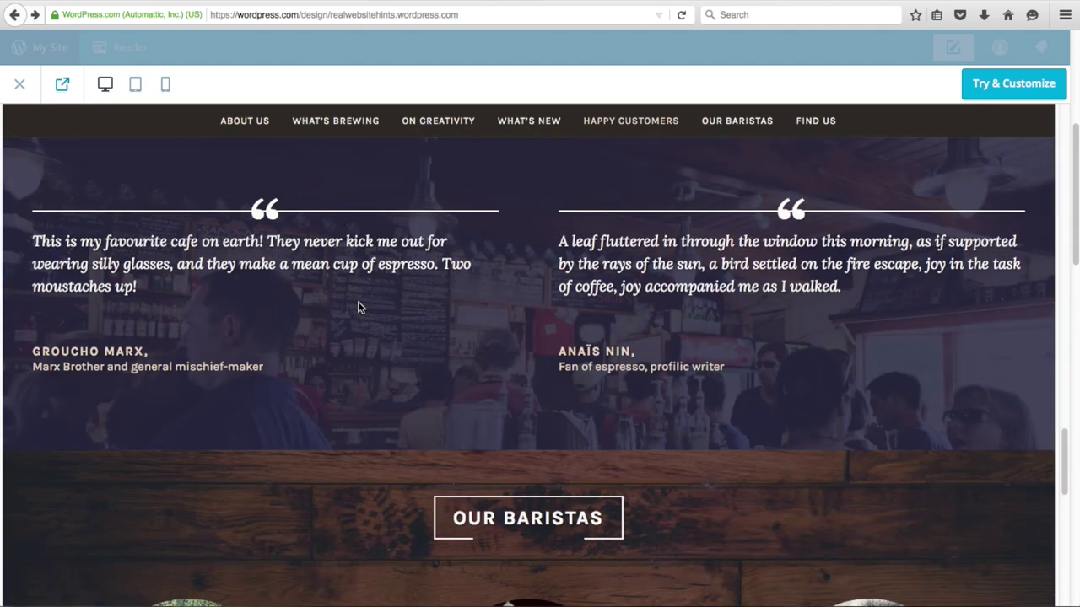
pyautogui.scroll(-12, 358, 302)
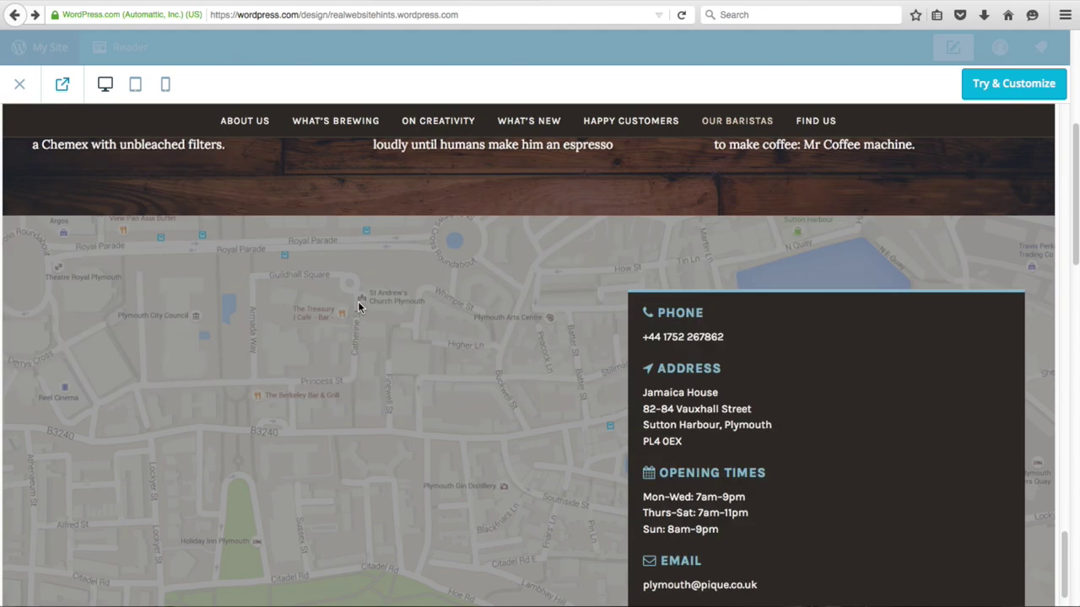
pyautogui.scroll(-4, 358, 303)
pyautogui.scroll(8, 357, 303)
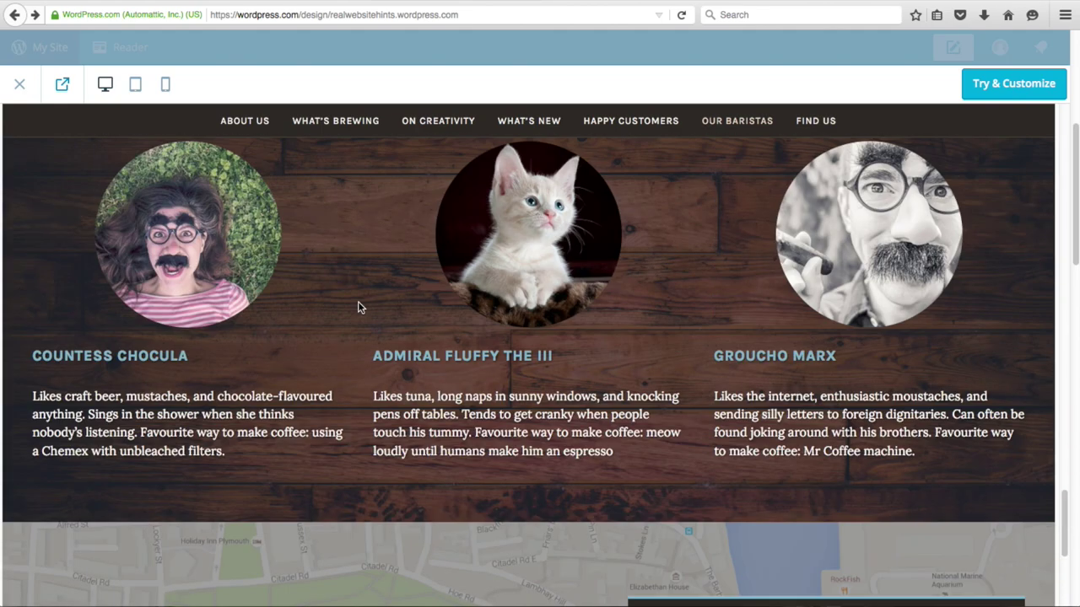
pyautogui.scroll(9, 358, 307)
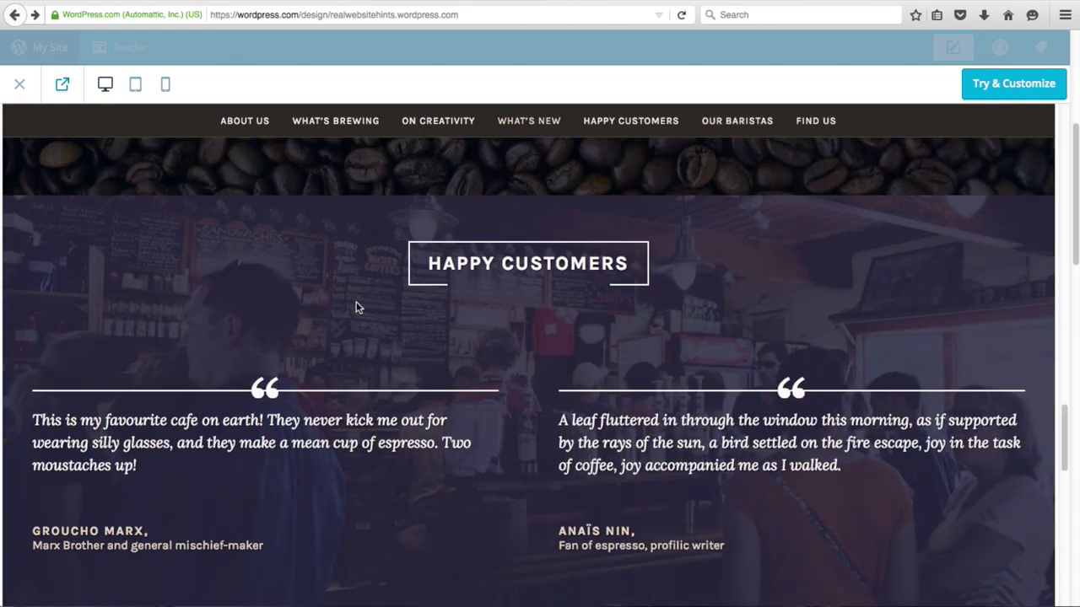
pyautogui.scroll(10, 356, 307)
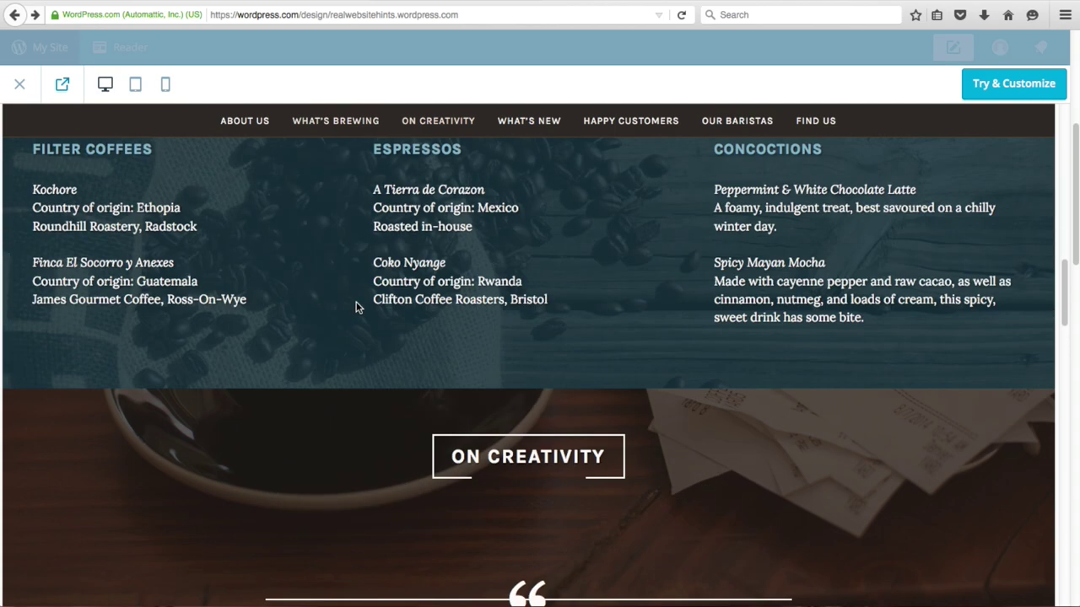
pyautogui.scroll(6, 356, 307)
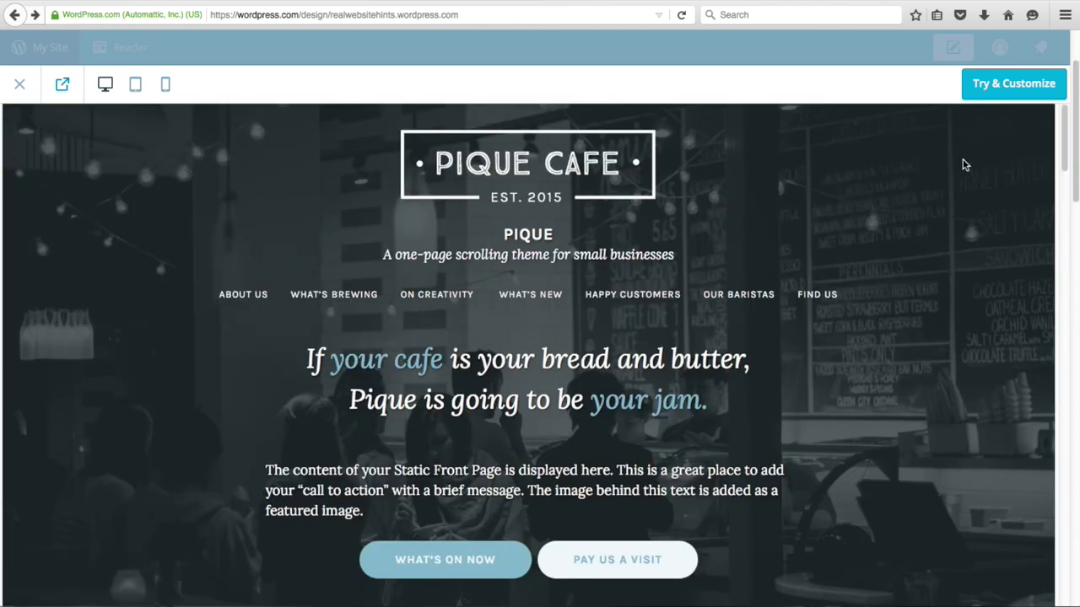
pyautogui.click(992, 88)
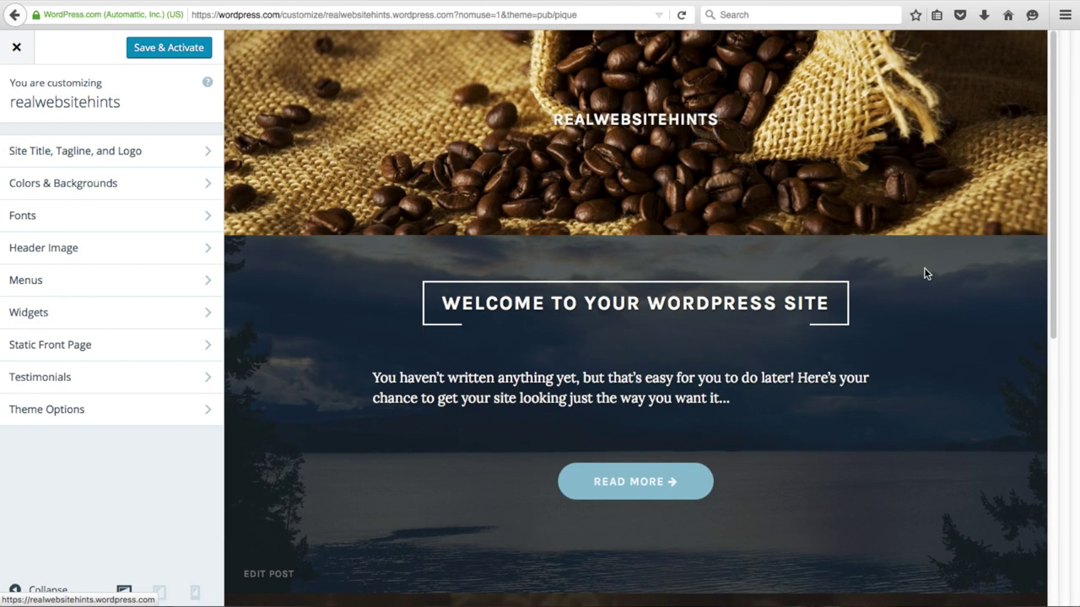
# - Review the Customizer preview and Save & Activate the Pique theme
pyautogui.scroll(-5, 822, 330)
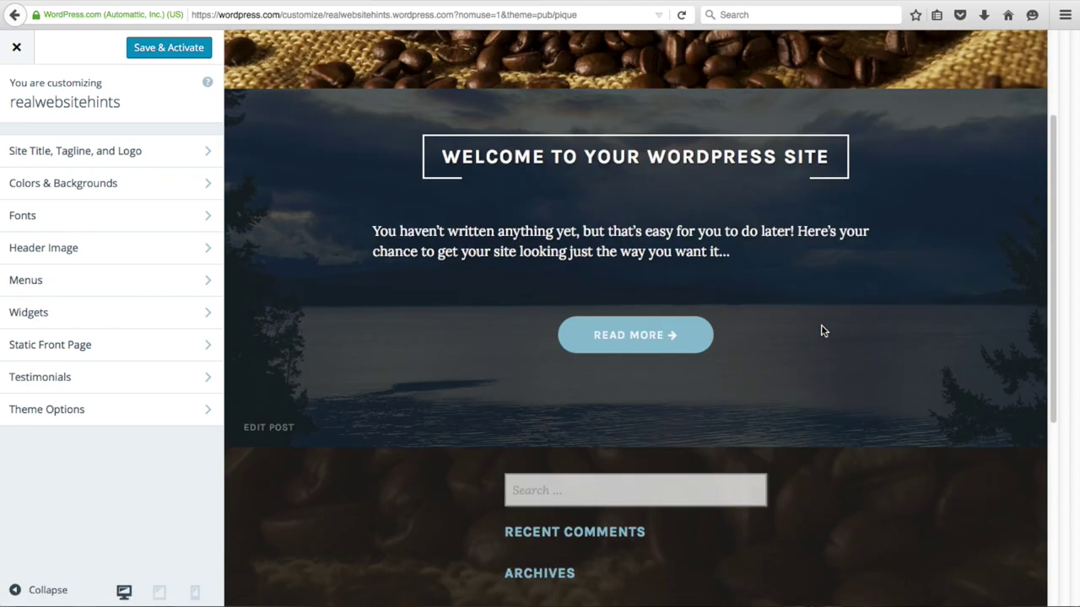
pyautogui.scroll(5, 822, 330)
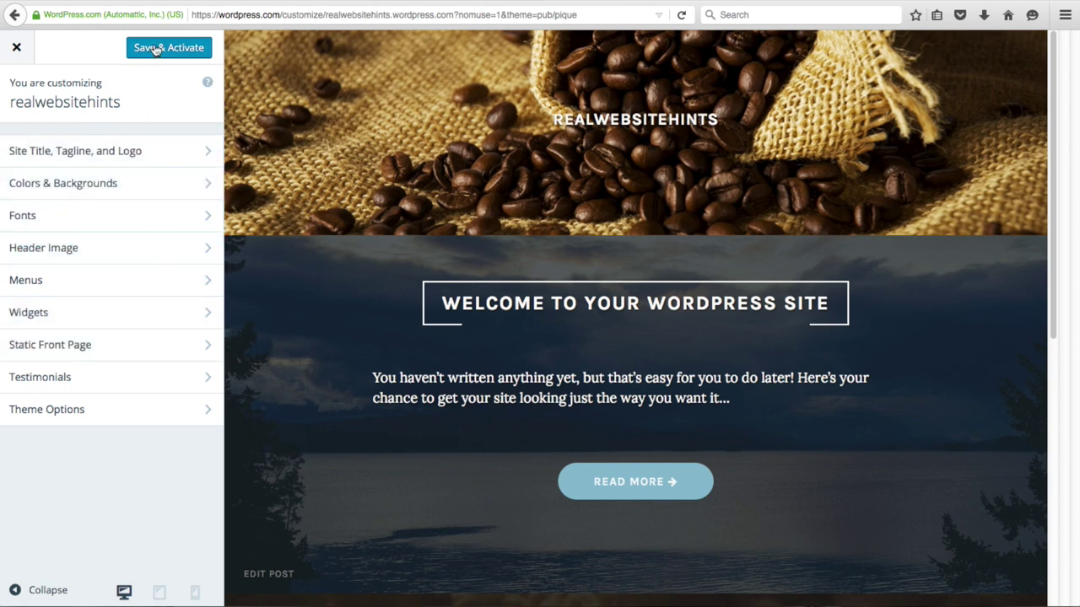
pyautogui.click(155, 49)
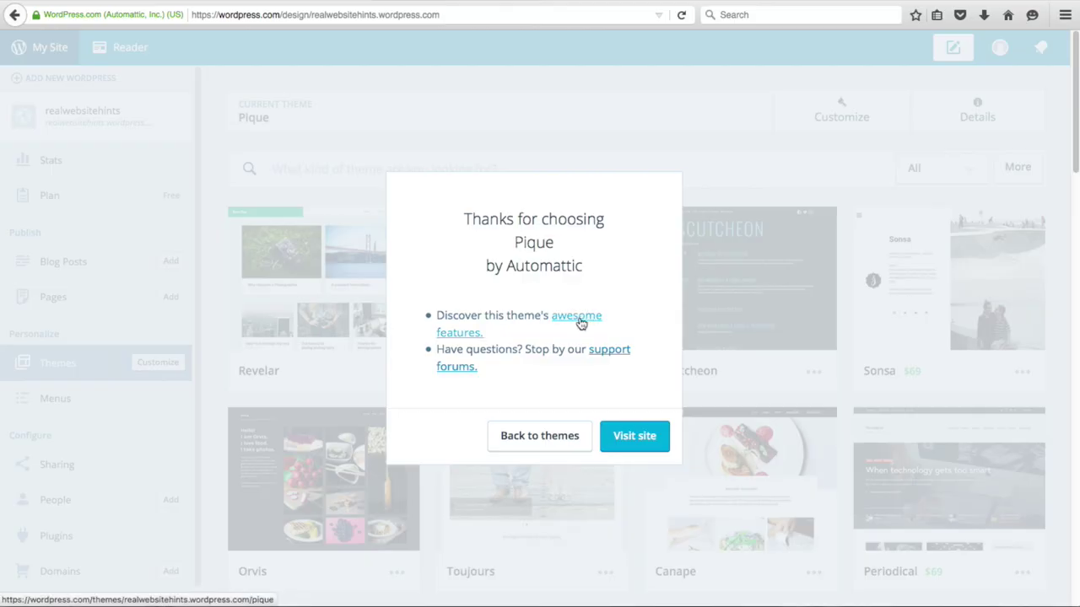
# - Read through the Pique features page's front-page and panel setup instructions
pyautogui.click(579, 316)
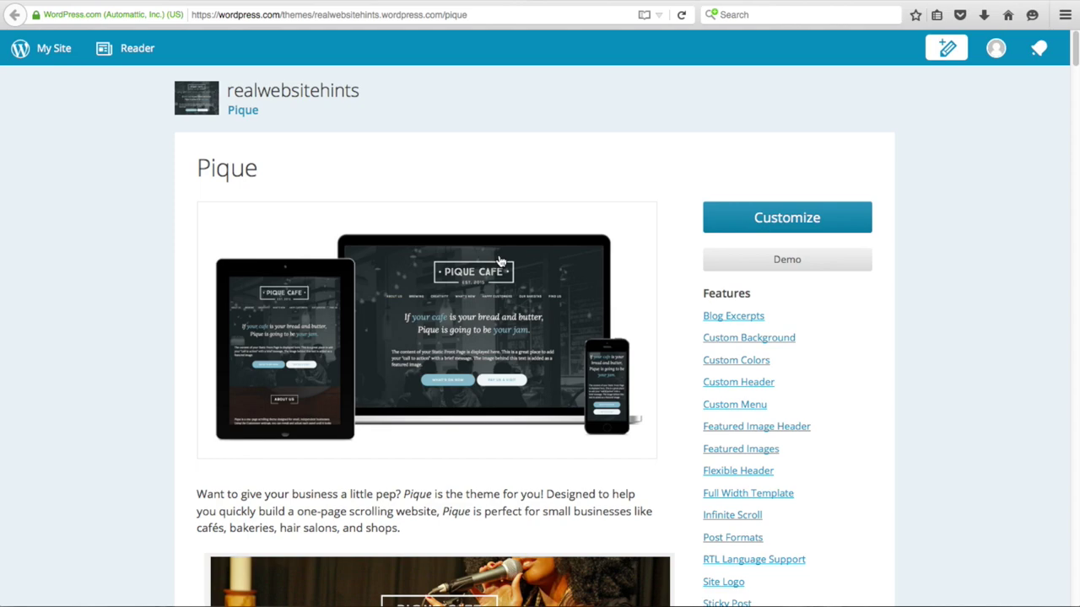
pyautogui.scroll(-10, 500, 261)
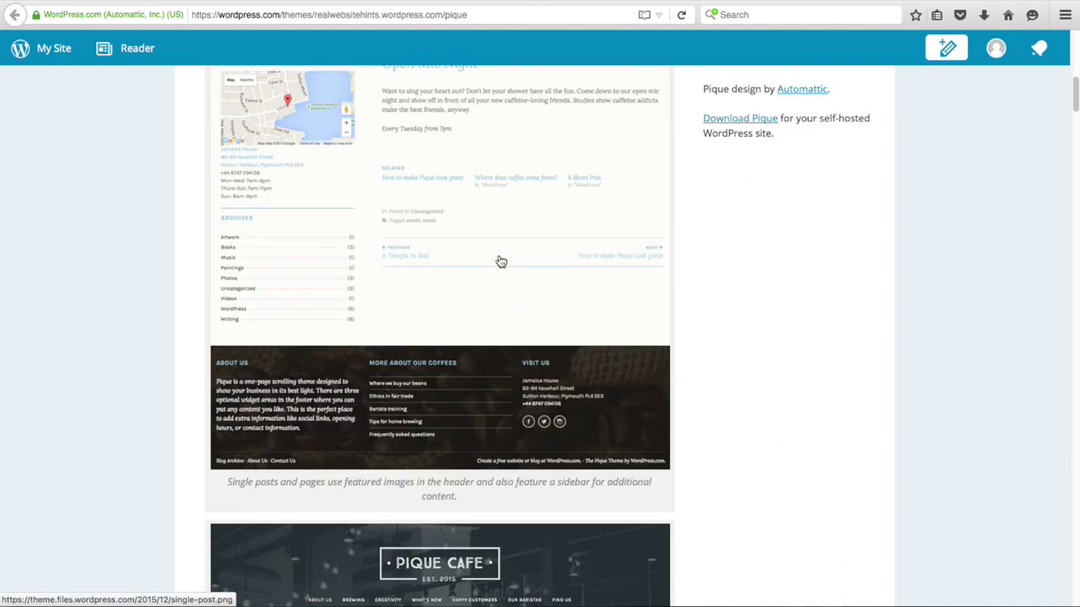
pyautogui.scroll(-15, 499, 261)
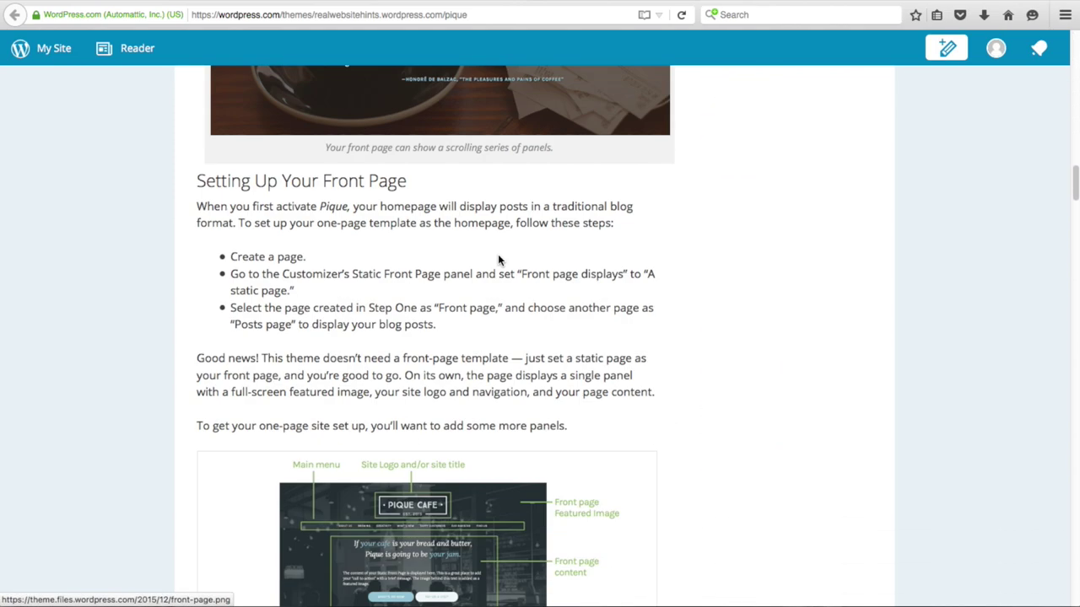
pyautogui.scroll(-15, 497, 260)
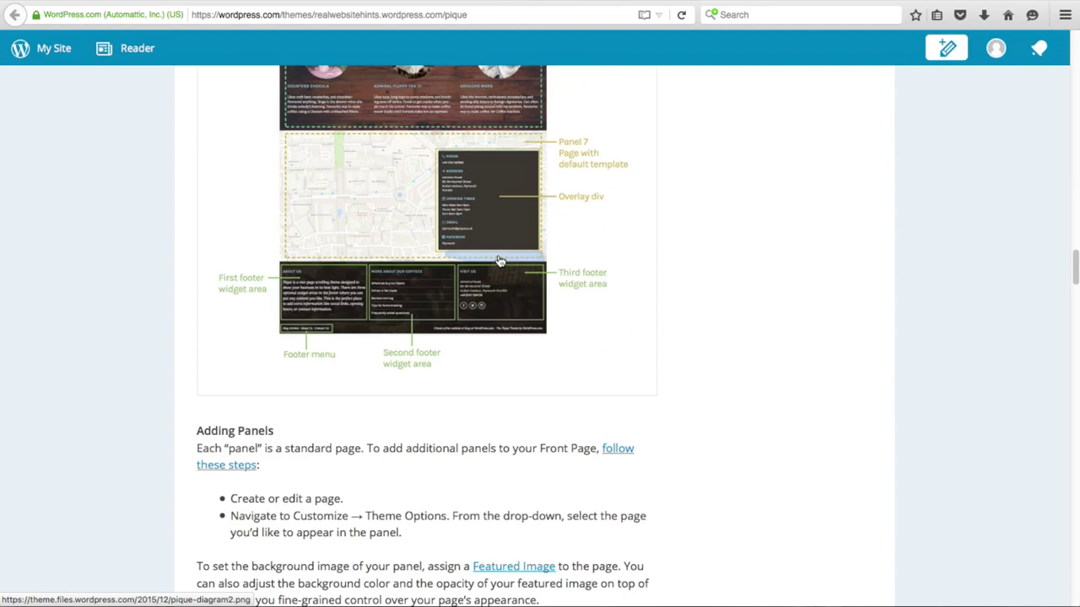
pyautogui.scroll(-15, 499, 261)
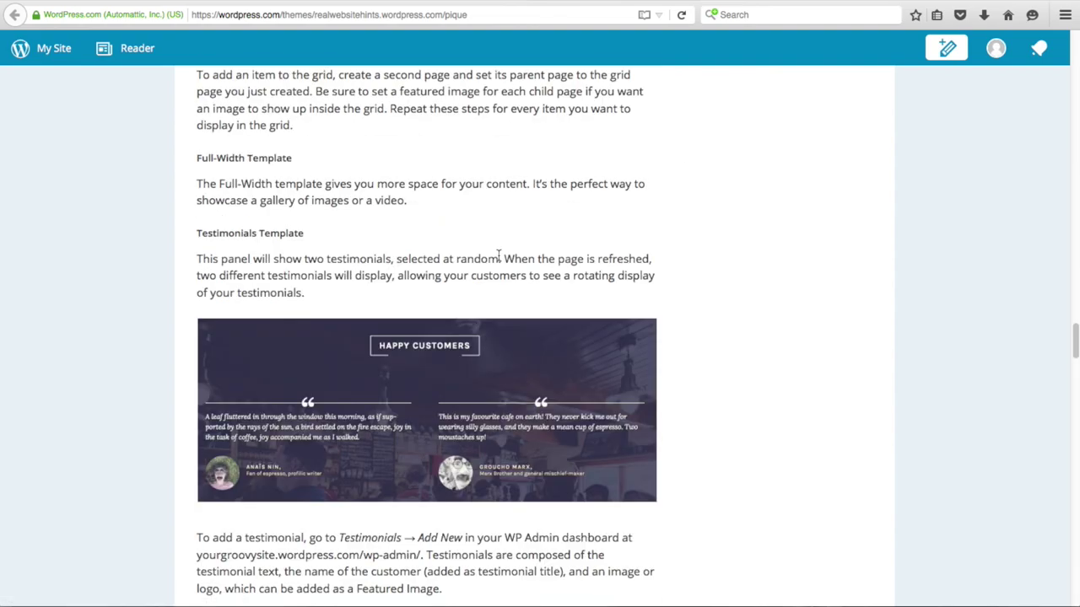
pyautogui.scroll(-12, 500, 257)
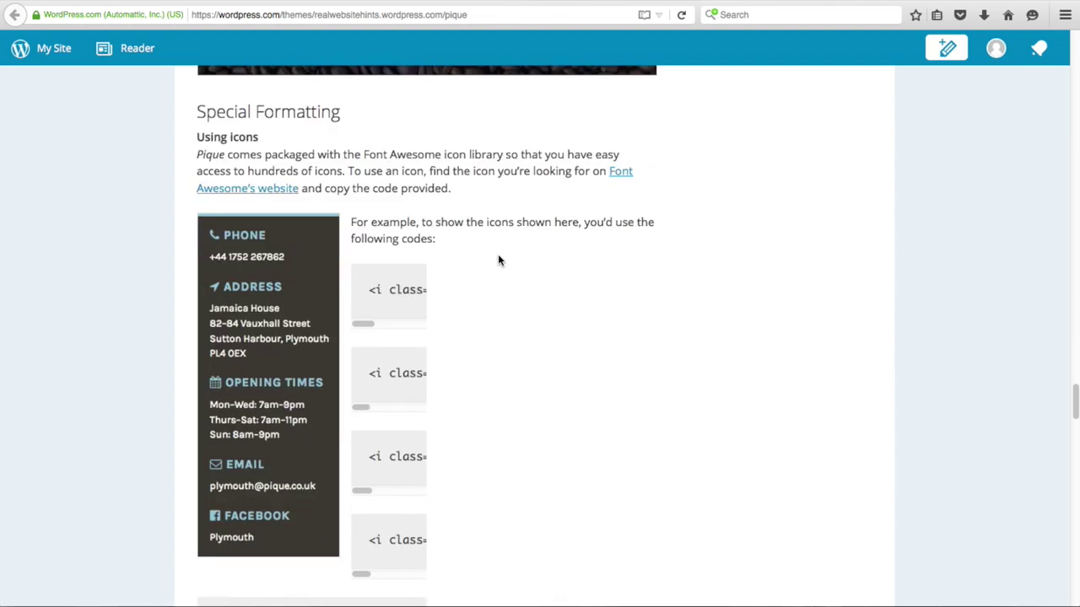
pyautogui.scroll(-5, 498, 260)
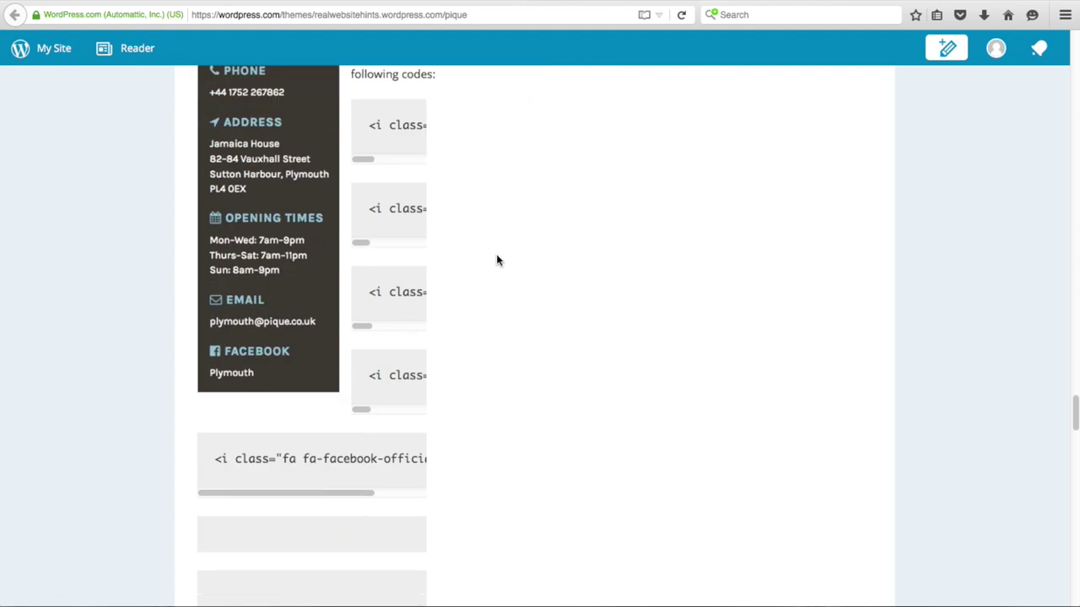
pyautogui.scroll(-3, 496, 259)
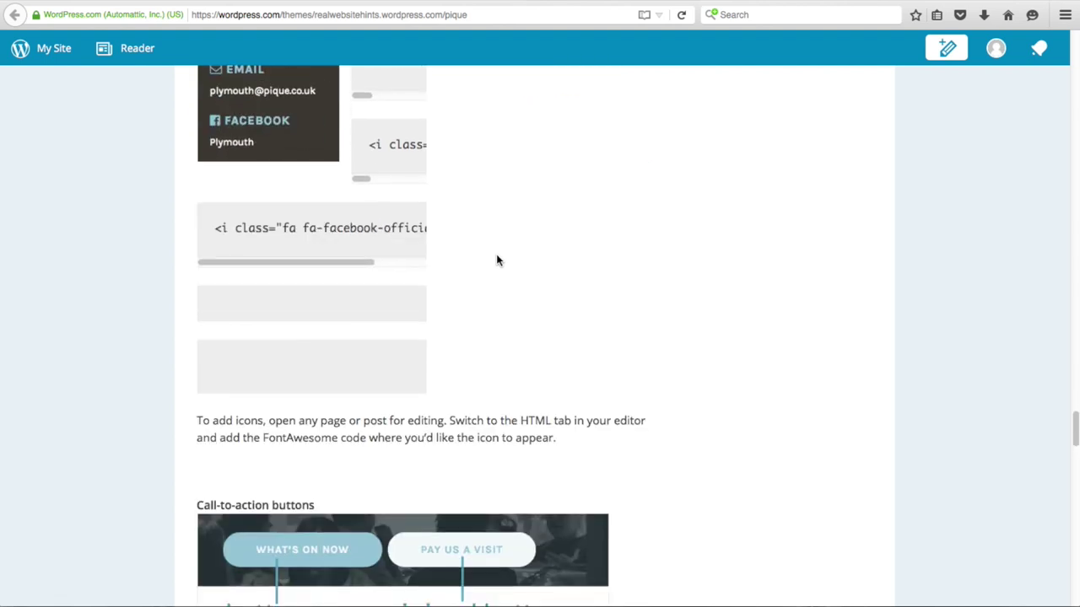
pyautogui.scroll(-1, 495, 260)
pyautogui.scroll(-1, 496, 261)
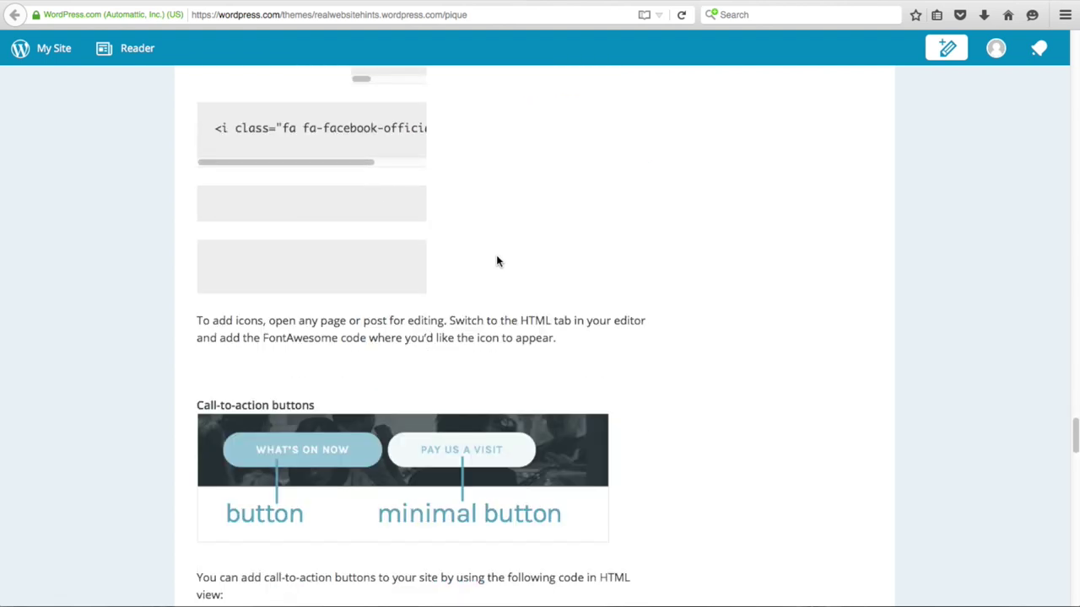
pyautogui.scroll(15, 497, 261)
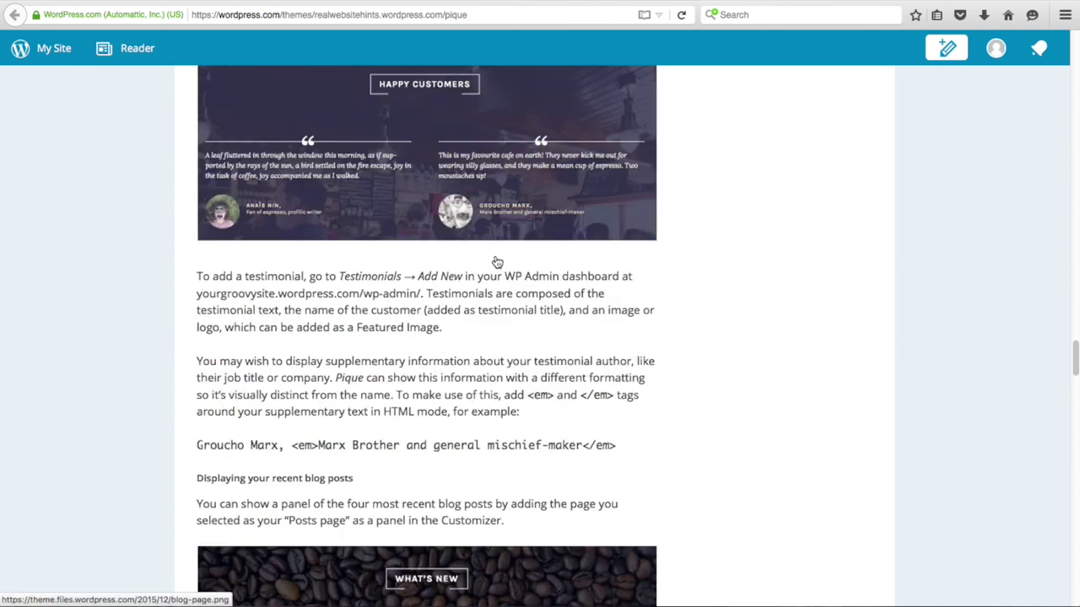
pyautogui.scroll(15, 497, 262)
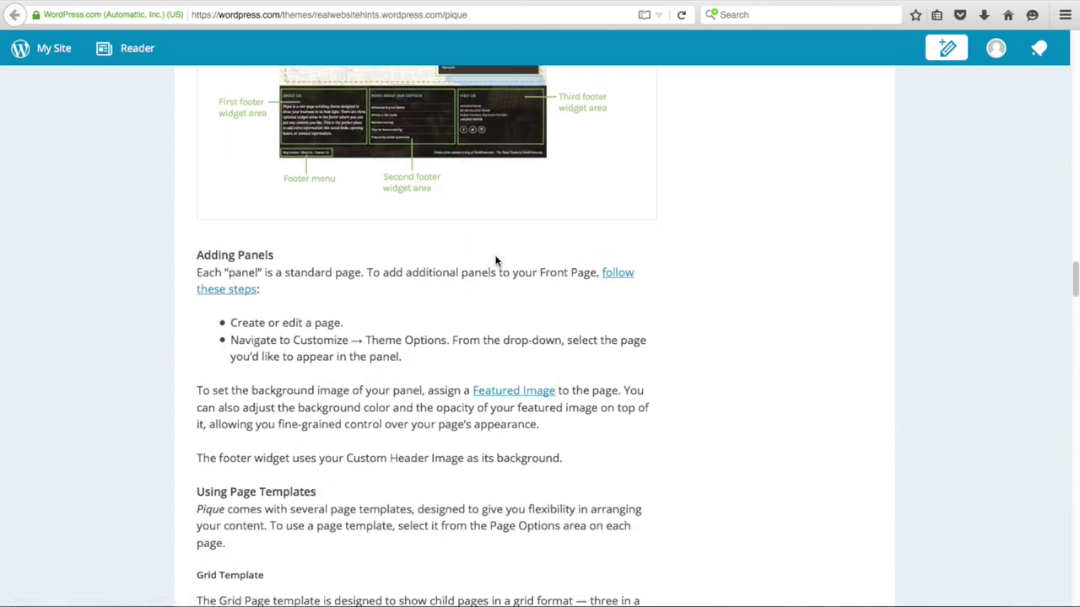
pyautogui.scroll(15, 497, 262)
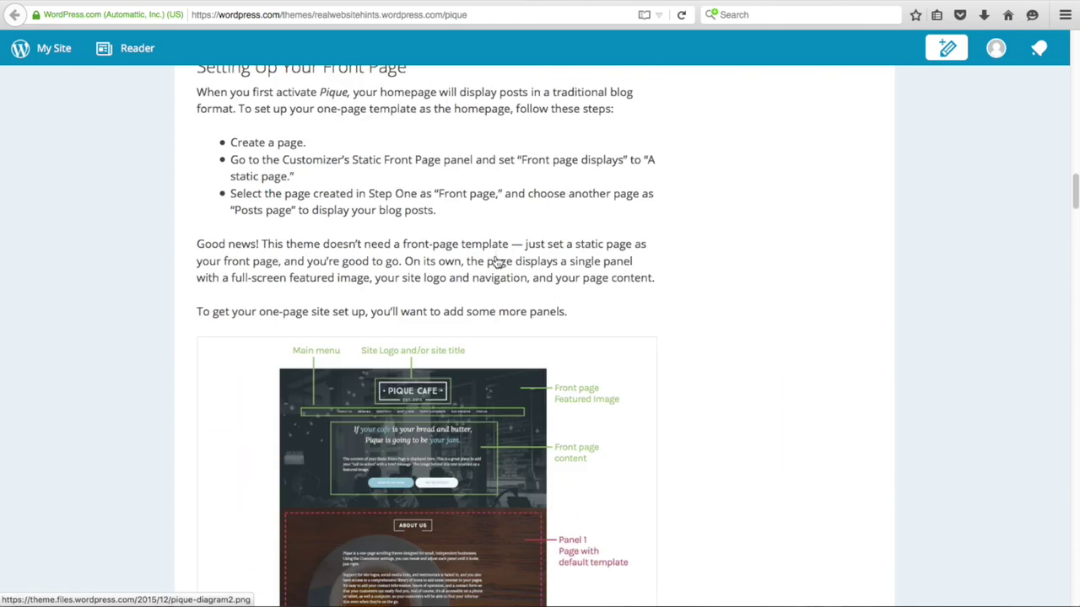
pyautogui.scroll(10, 497, 262)
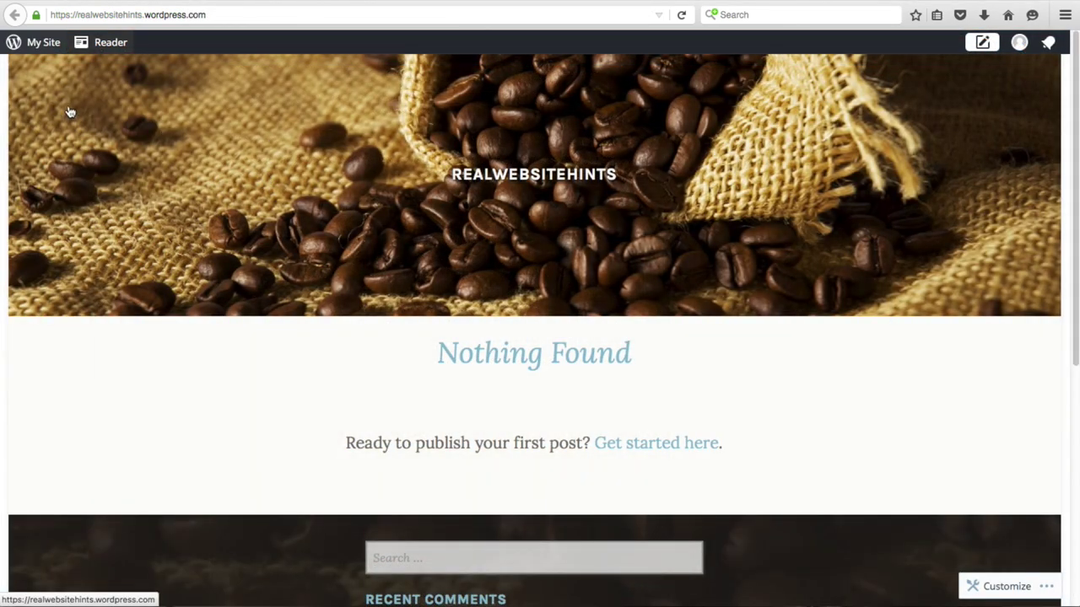
# - Open the Customizer for realwebsitehints from the My Site sidebar
pyautogui.click(32, 44)
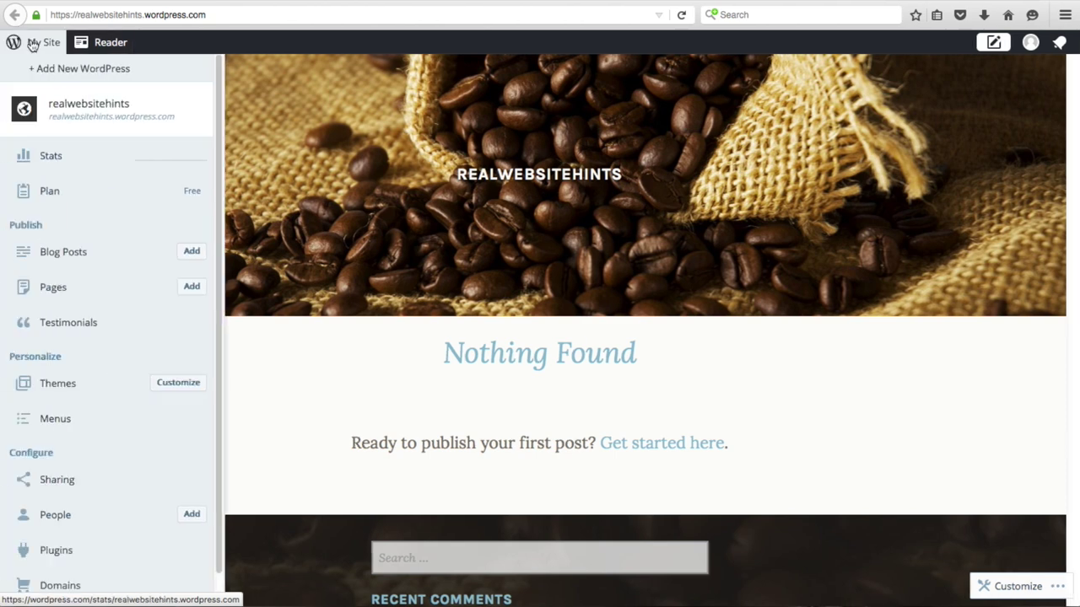
pyautogui.scroll(-1, 77, 253)
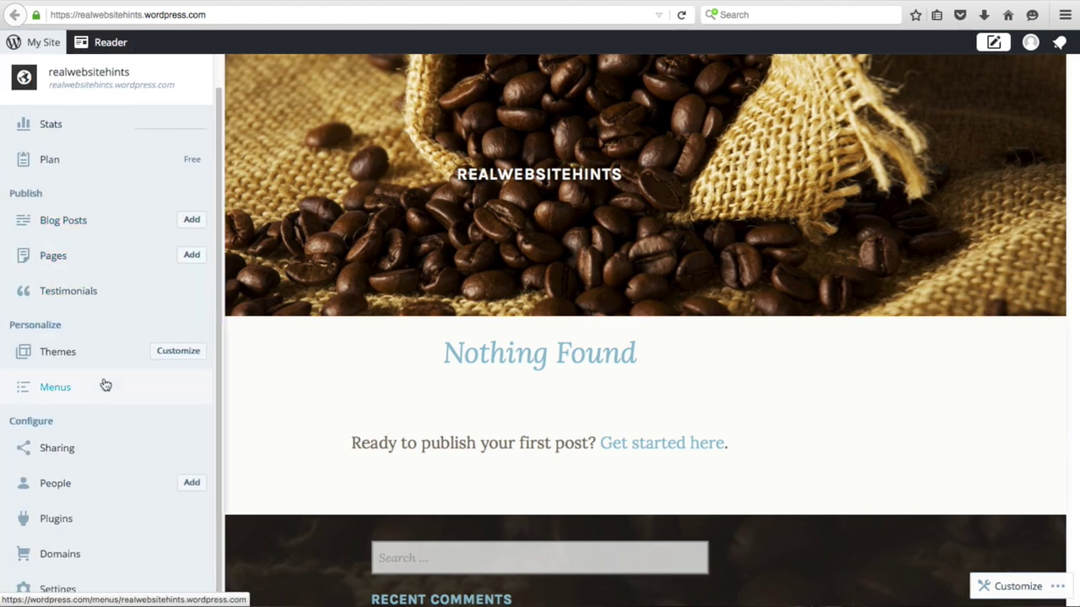
pyautogui.click(187, 358)
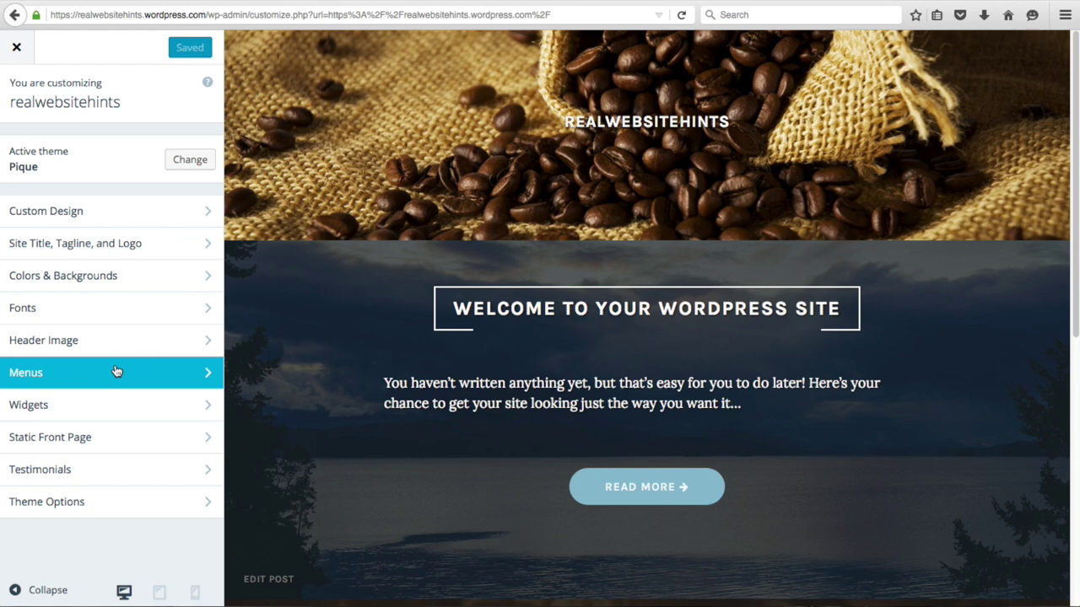
# - Change the site title to 'Cafe Webiste' and begin adding a logo
pyautogui.click(99, 246)
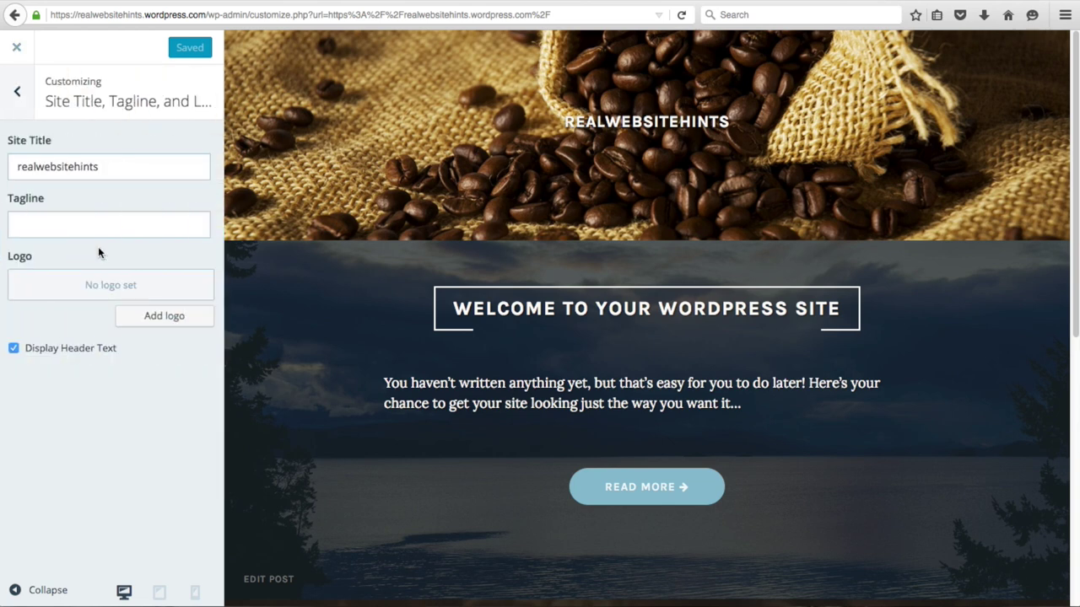
pyautogui.doubleClick(128, 168)
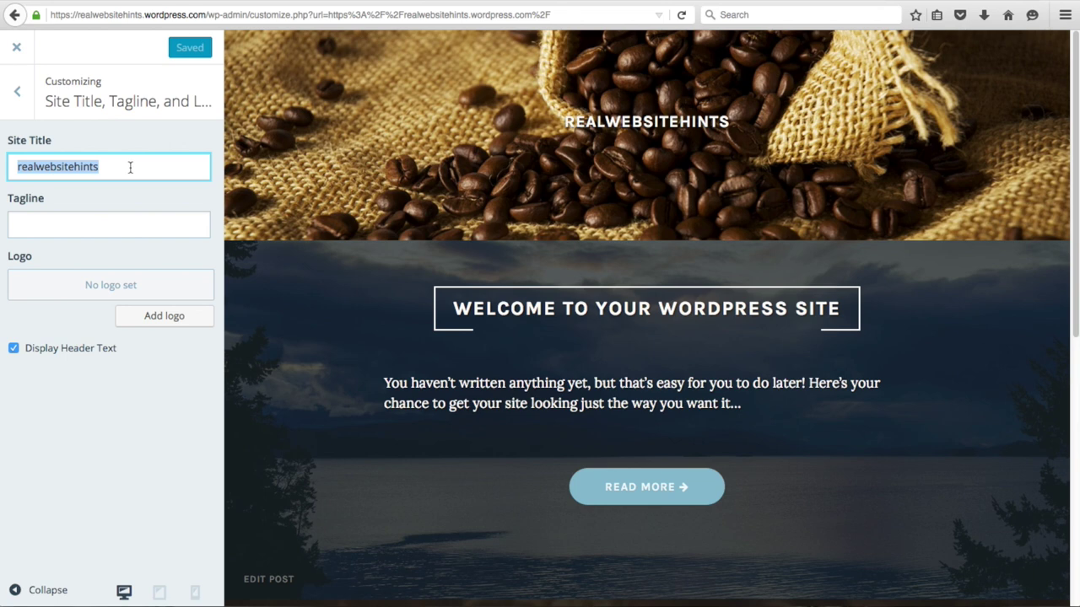
pyautogui.write('Ca')
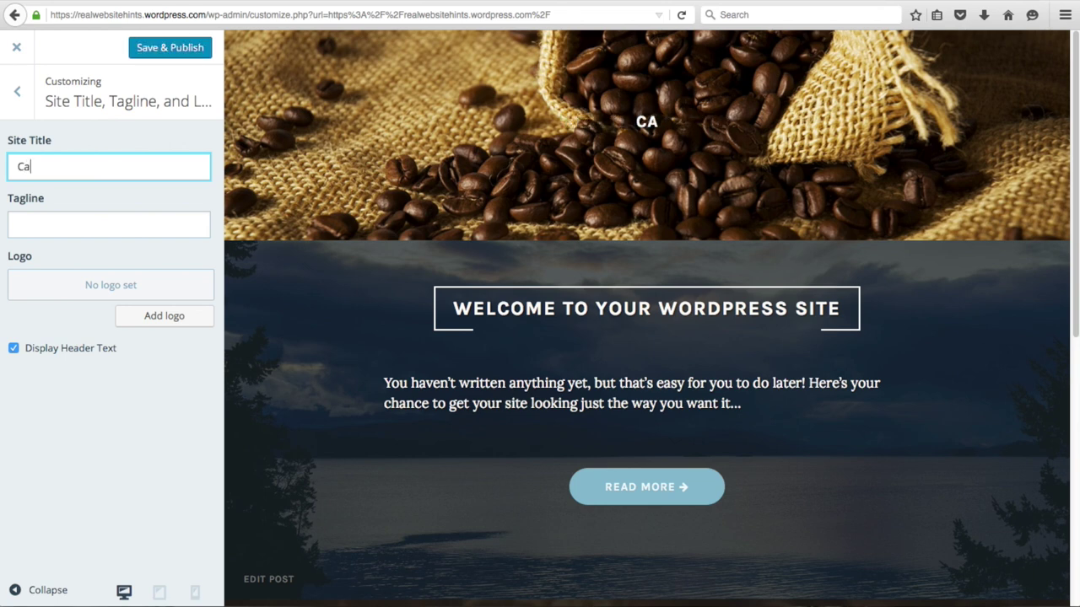
pyautogui.write('fe Webiste')
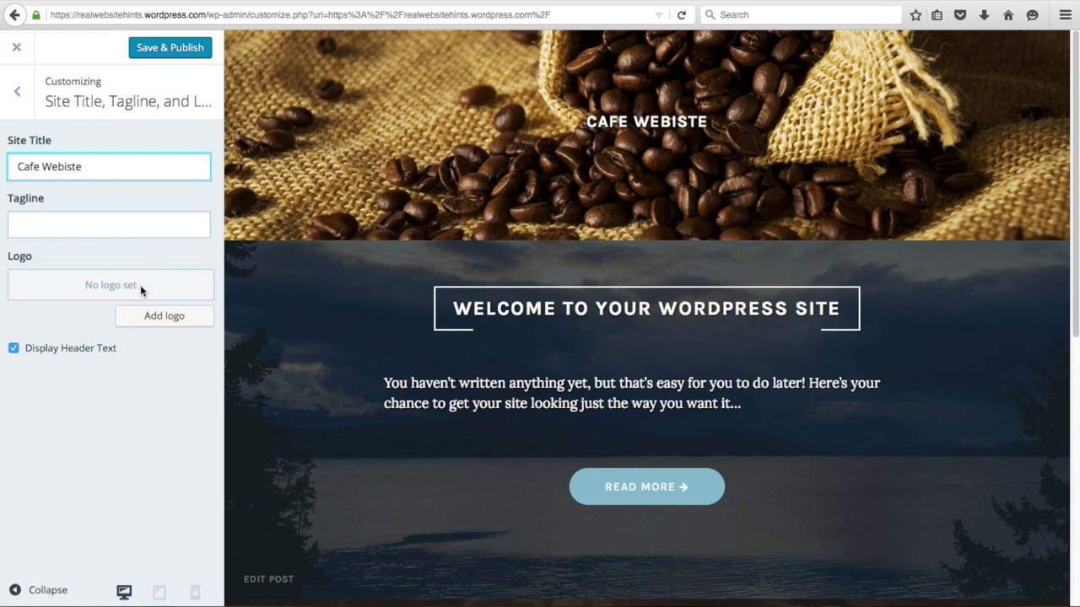
pyautogui.click(164, 316)
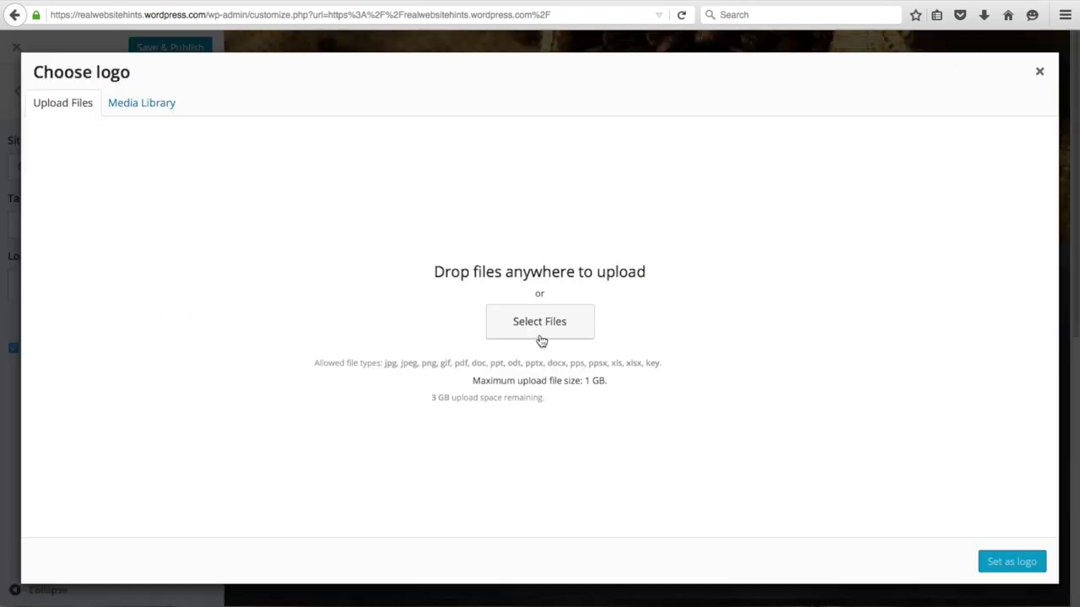
# - Upload Cafe Website Logo.png as the site logo and turn off Display Header Text
pyautogui.click(542, 325)
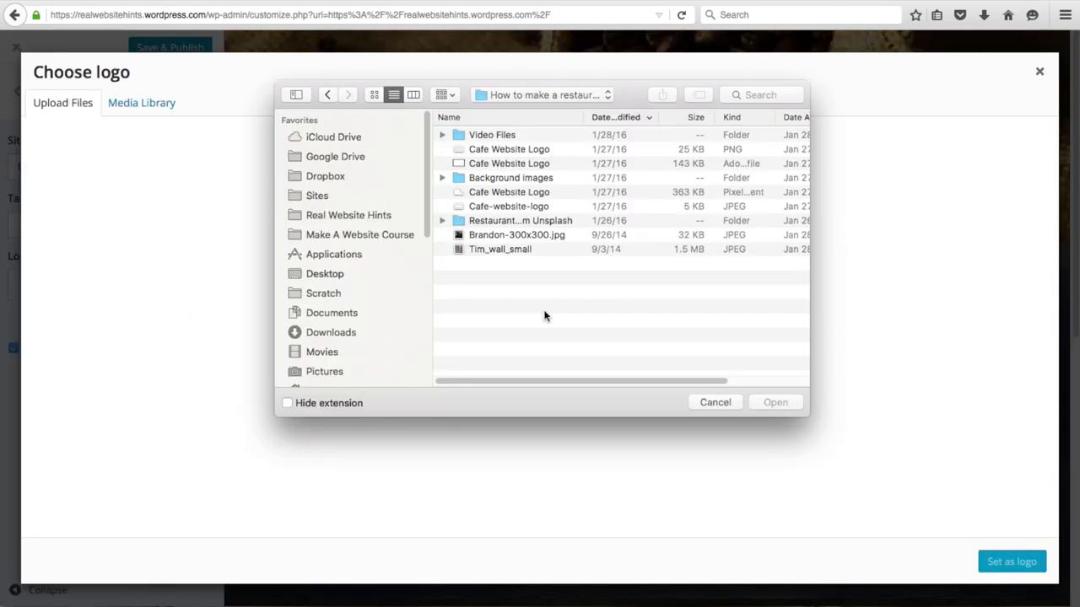
pyautogui.doubleClick(499, 150)
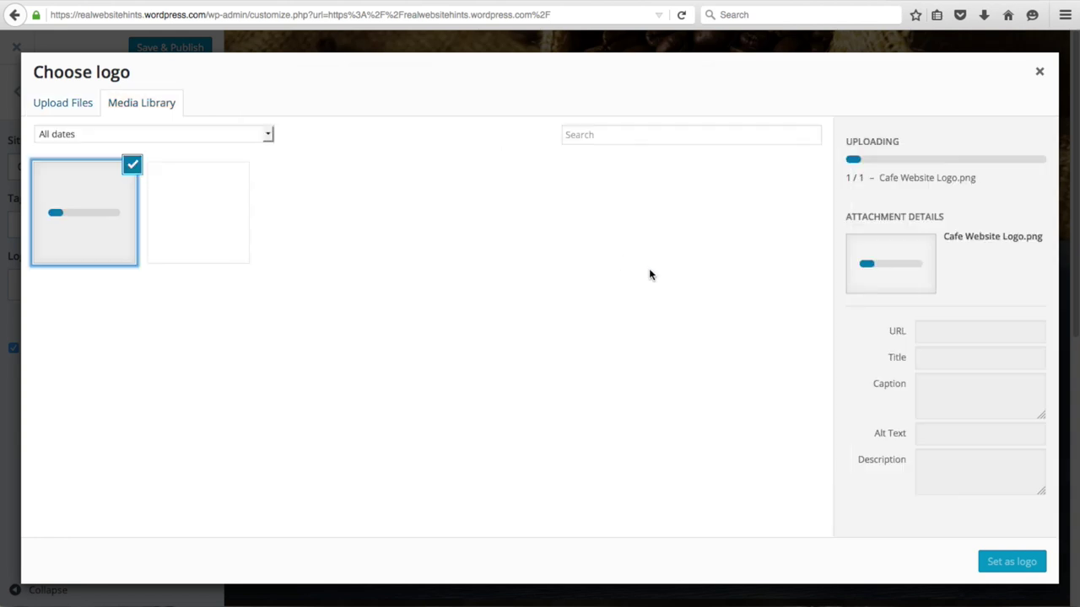
pyautogui.click(1002, 564)
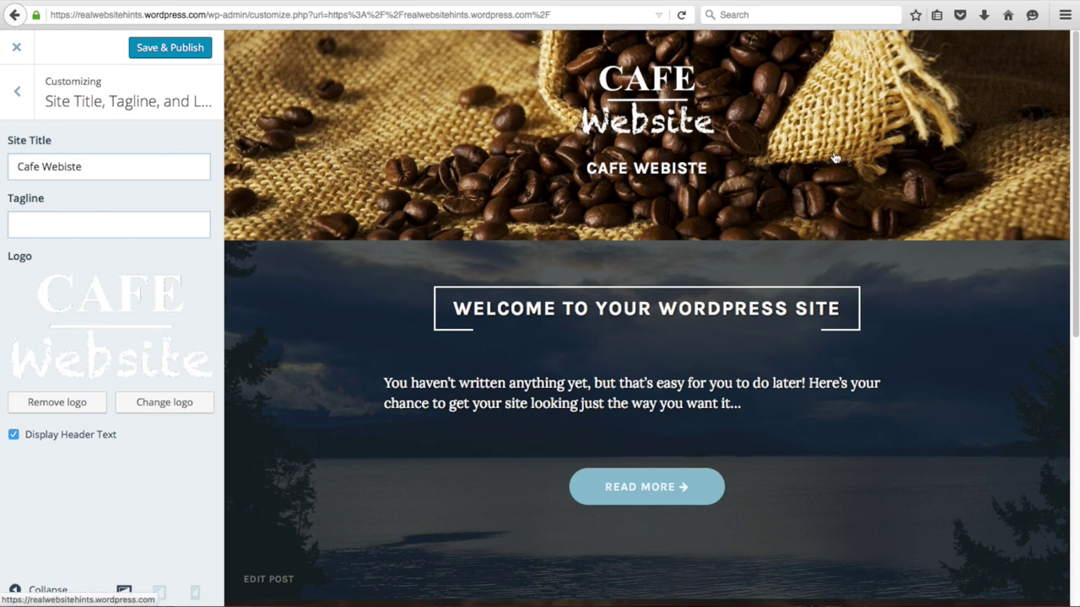
pyautogui.moveTo(634, 169)
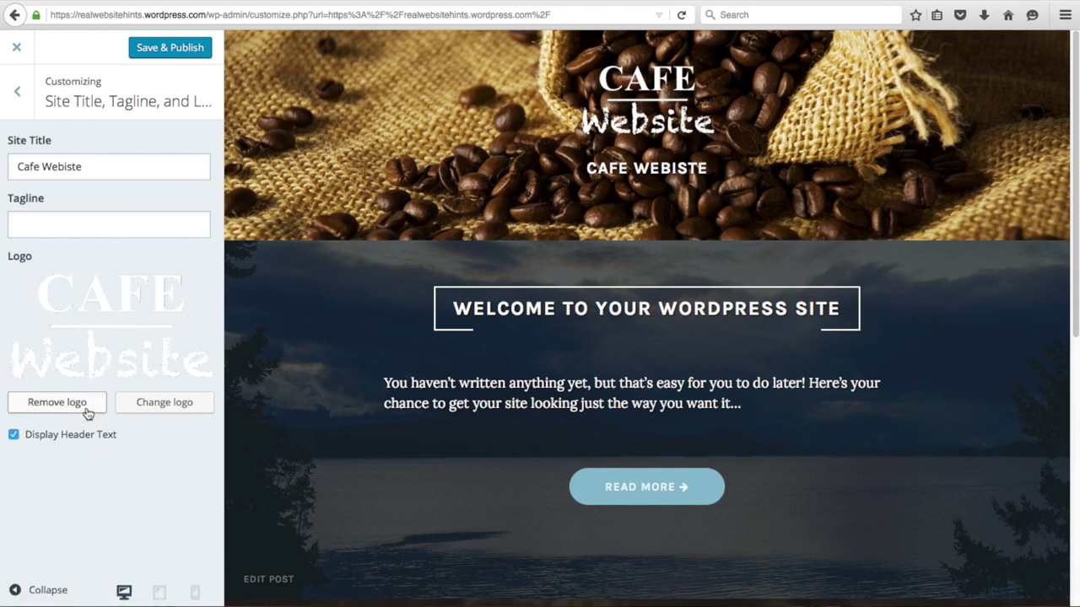
pyautogui.click(14, 436)
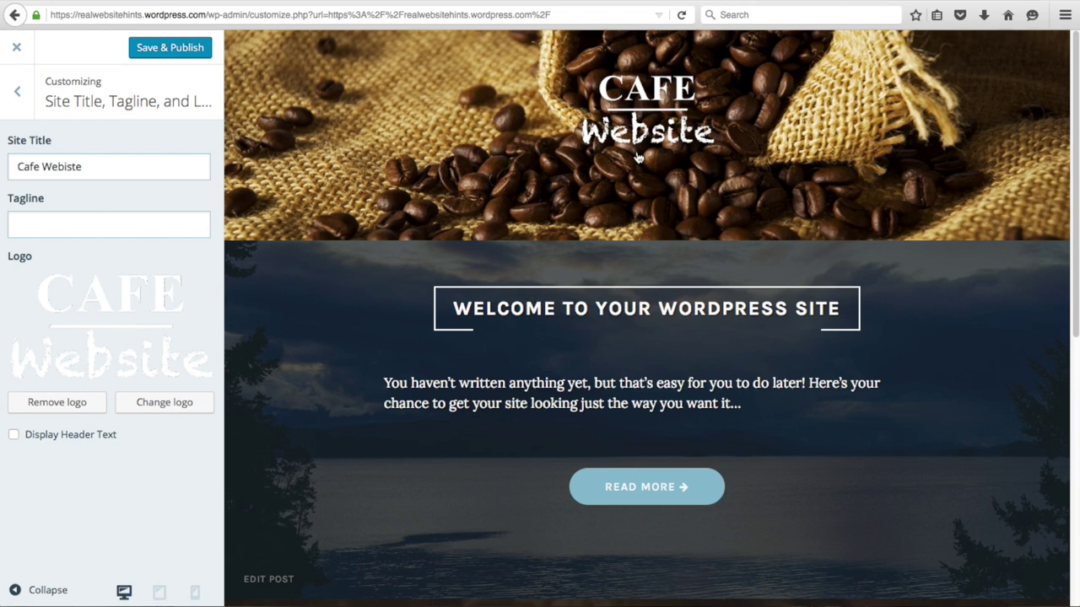
# - Publish the logo changes, close the Customizer, and open the My Site admin sidebar
pyautogui.click(164, 48)
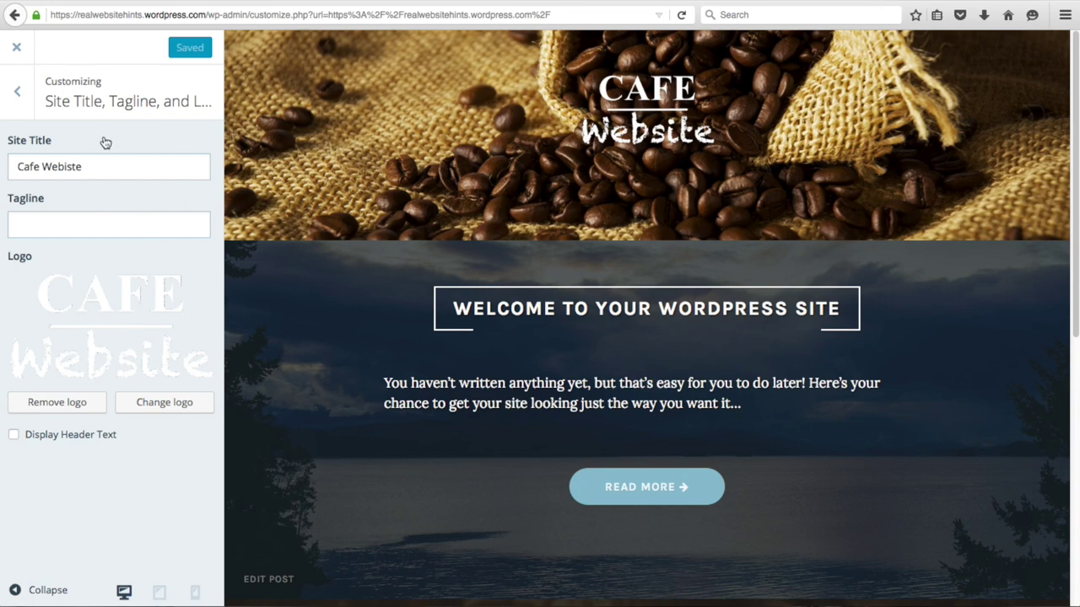
pyautogui.click(16, 48)
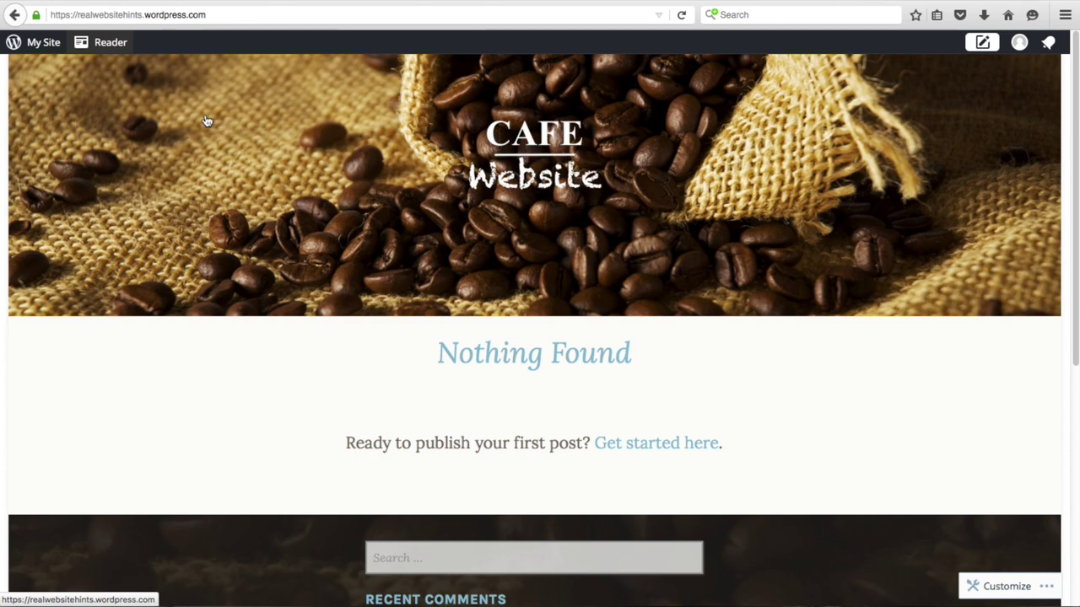
pyautogui.click(32, 41)
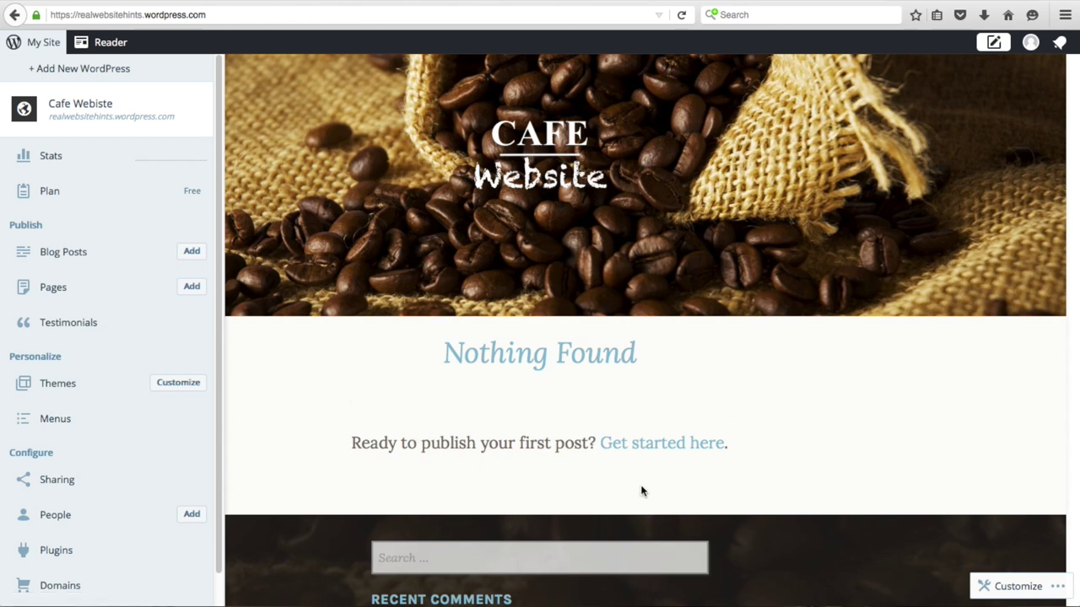
# - Publish a new empty page titled 'Home' and go back to the Pages list
pyautogui.click(50, 287)
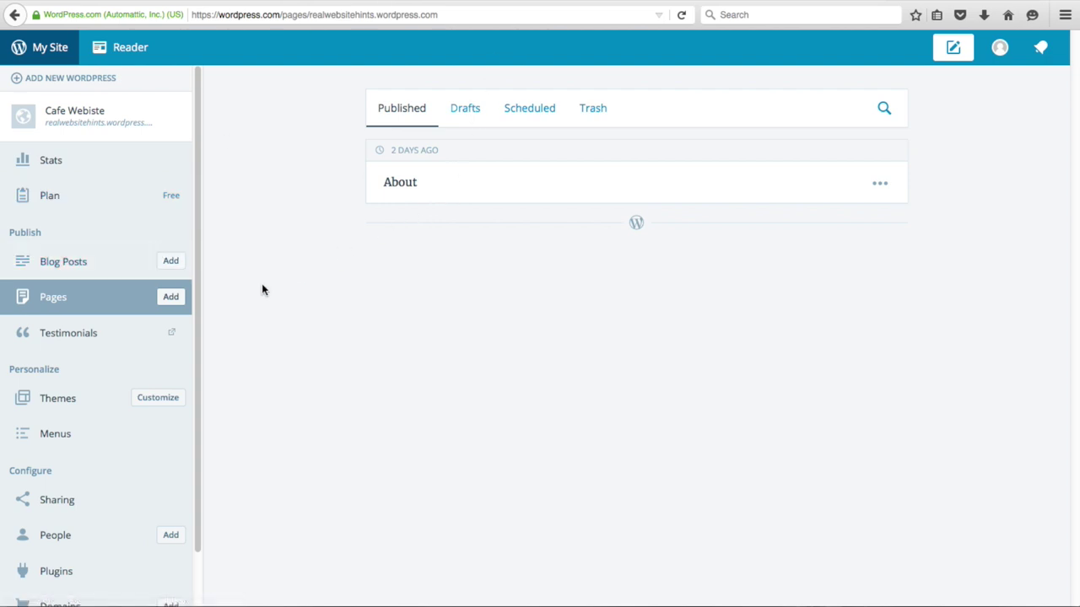
pyautogui.click(170, 296)
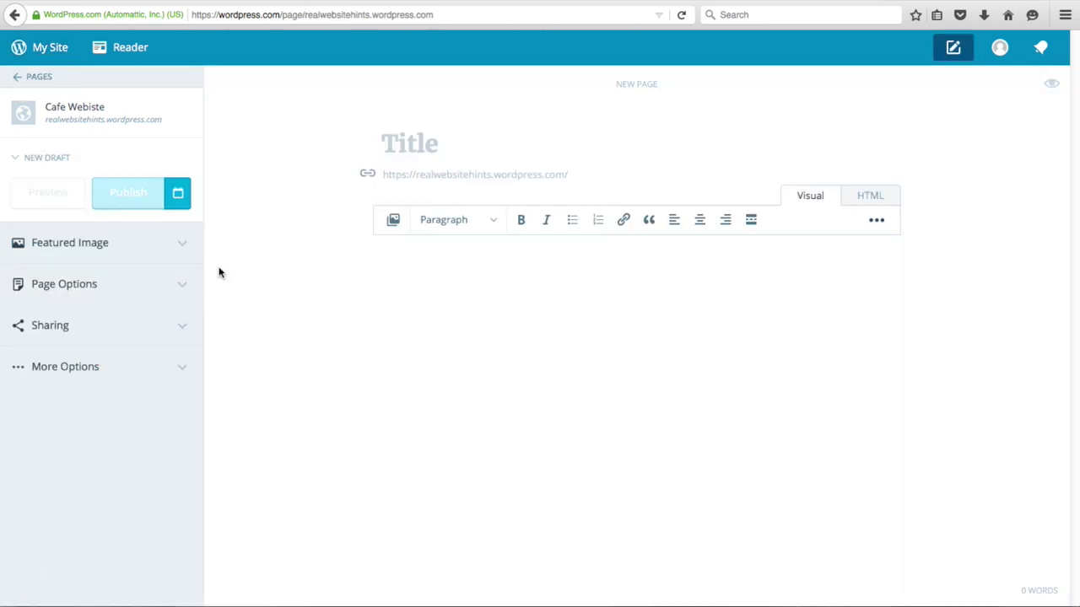
pyautogui.write('Home')
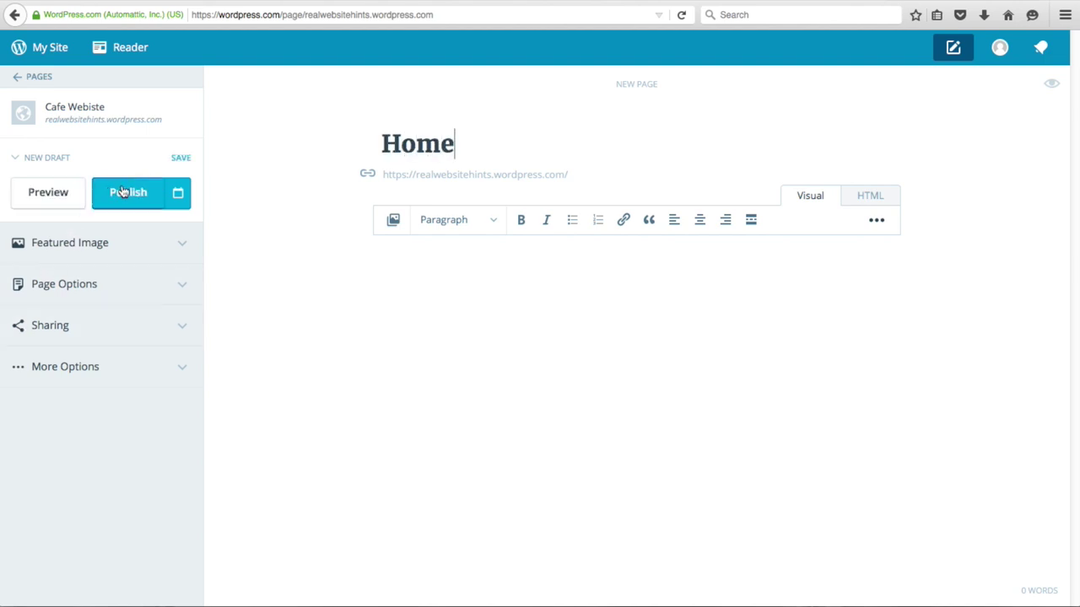
pyautogui.click(123, 193)
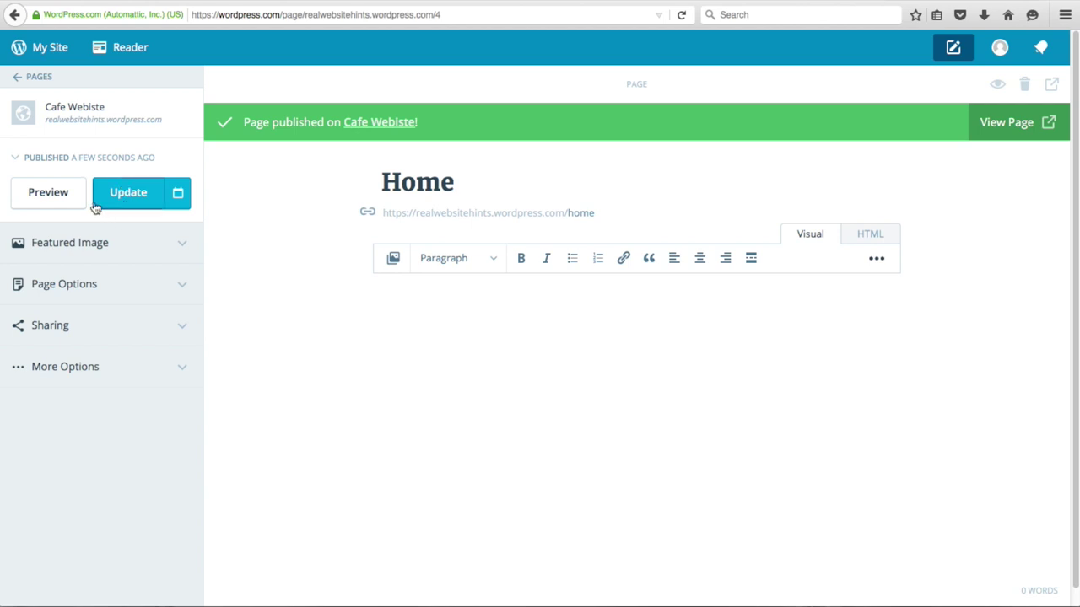
pyautogui.click(37, 78)
# - Publish another empty page titled 'Latest info' and go back to the Pages list
pyautogui.click(102, 261)
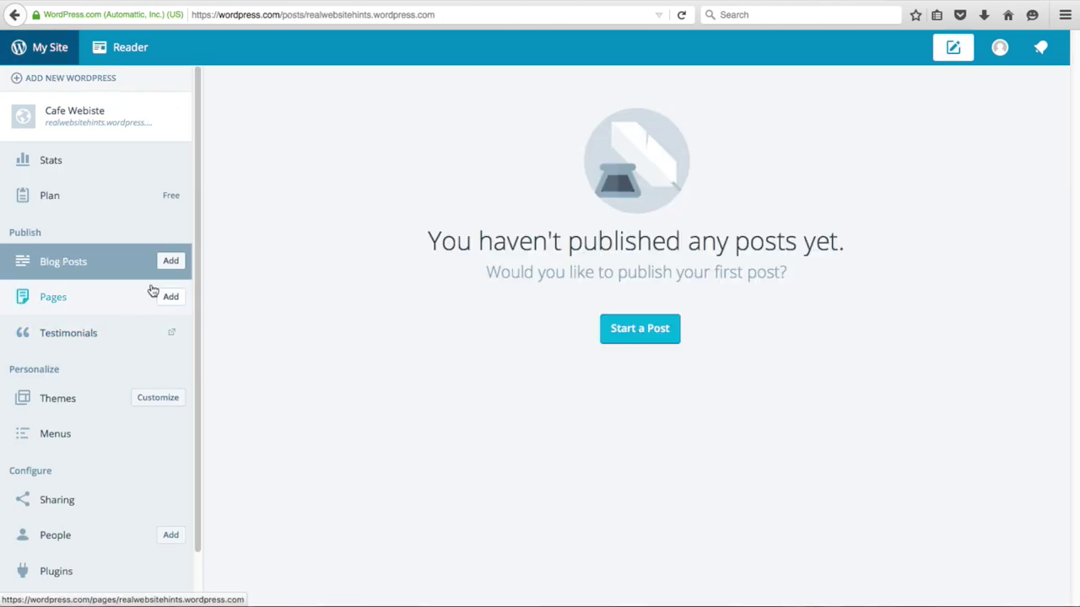
pyautogui.click(170, 298)
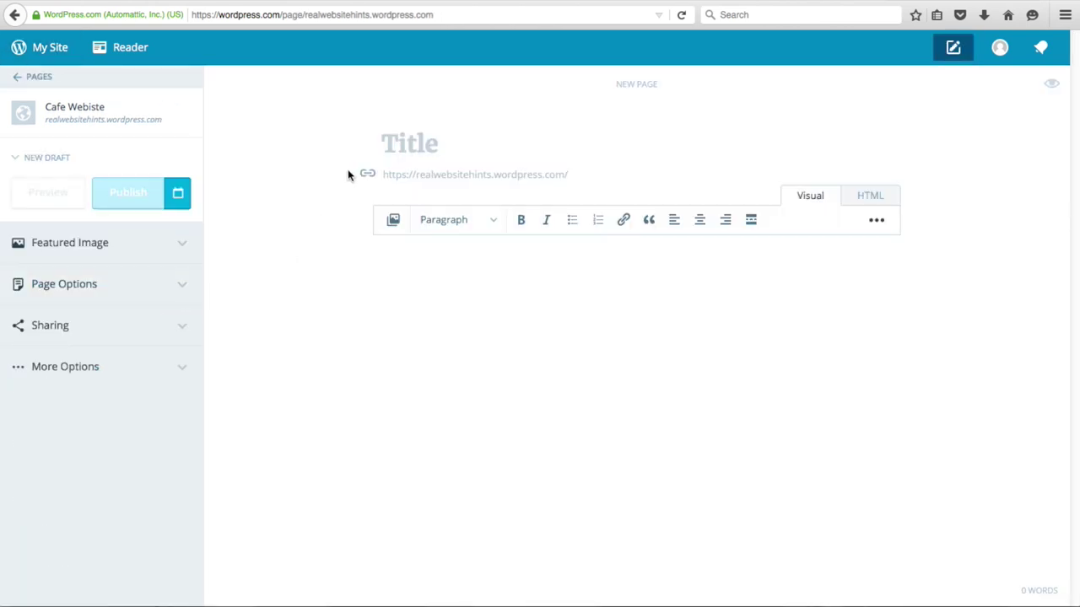
pyautogui.write('Latest info')
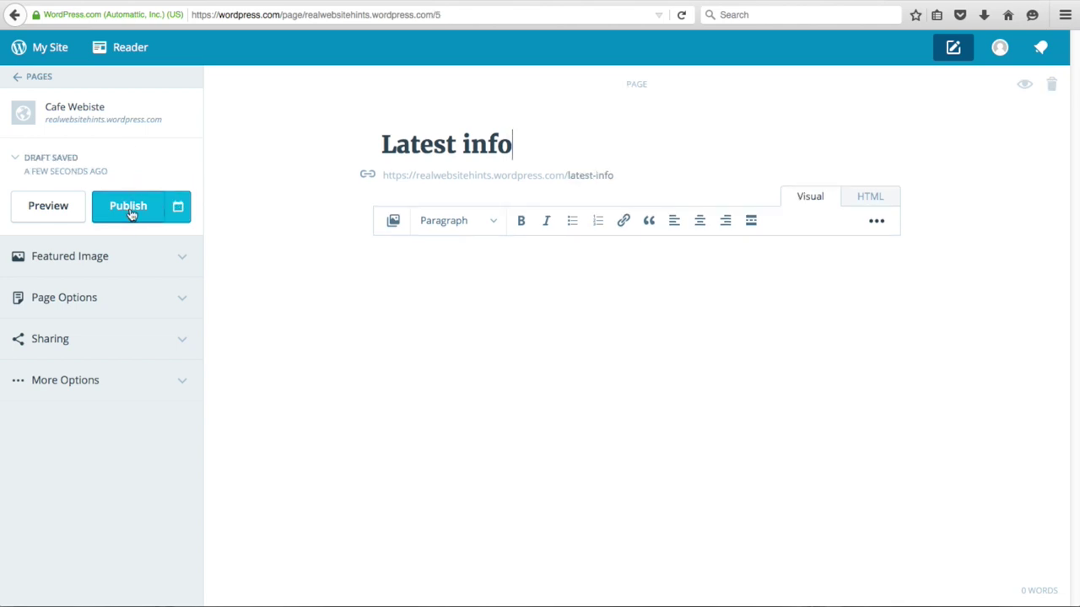
pyautogui.click(131, 213)
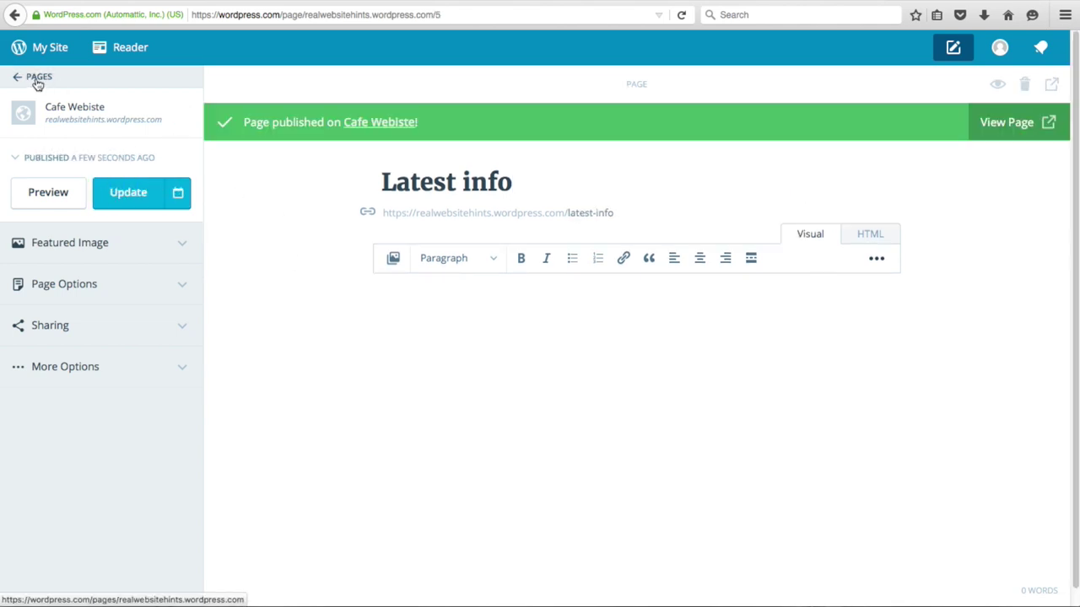
pyautogui.click(34, 79)
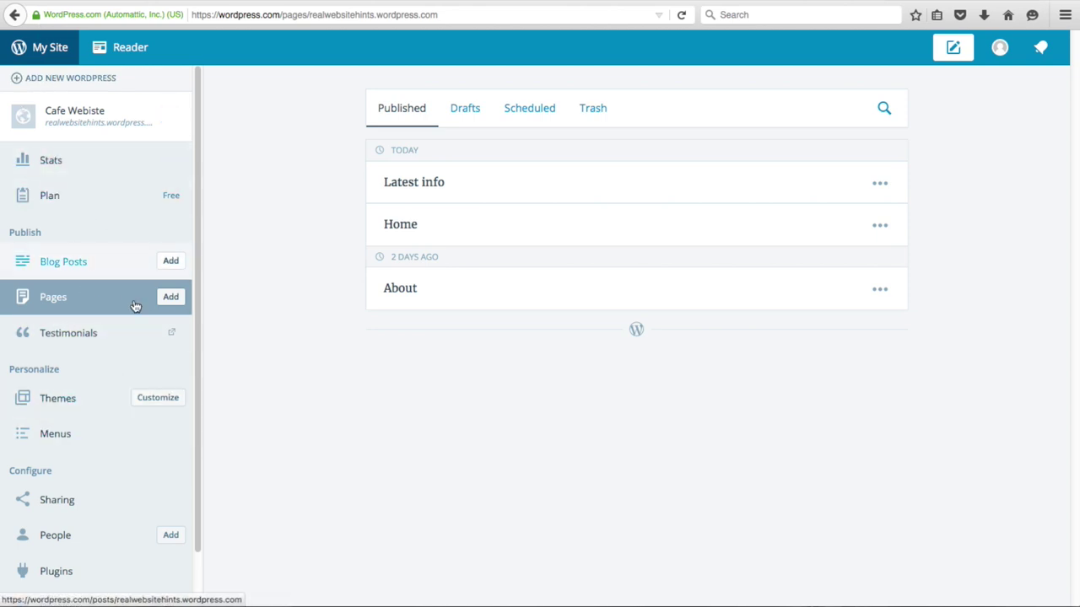
# - Publish a static front page setting with Home as front page and Latest info as posts page
pyautogui.click(156, 398)
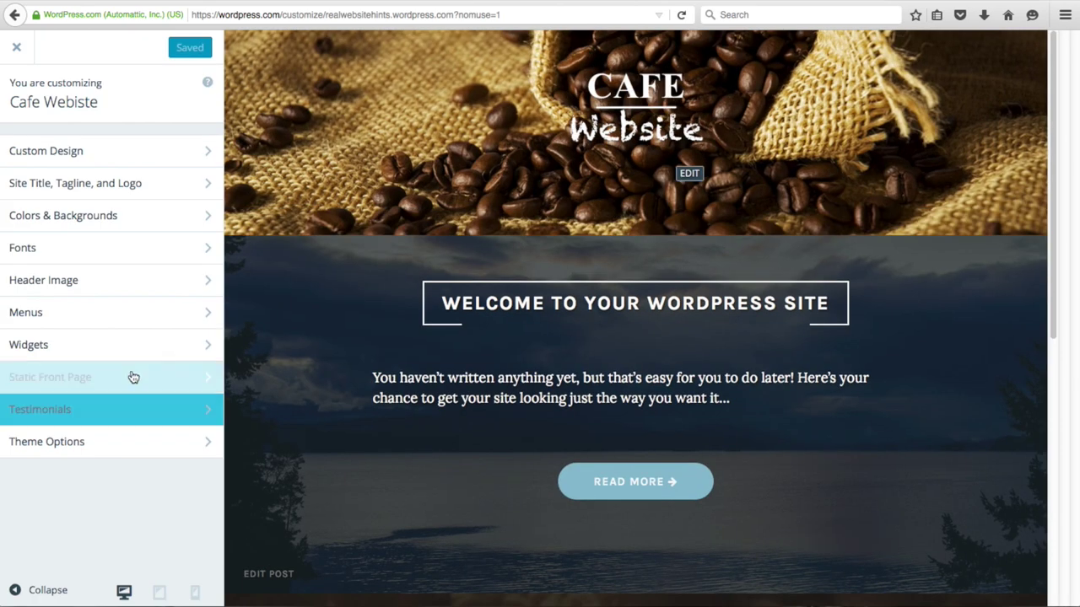
pyautogui.click(113, 376)
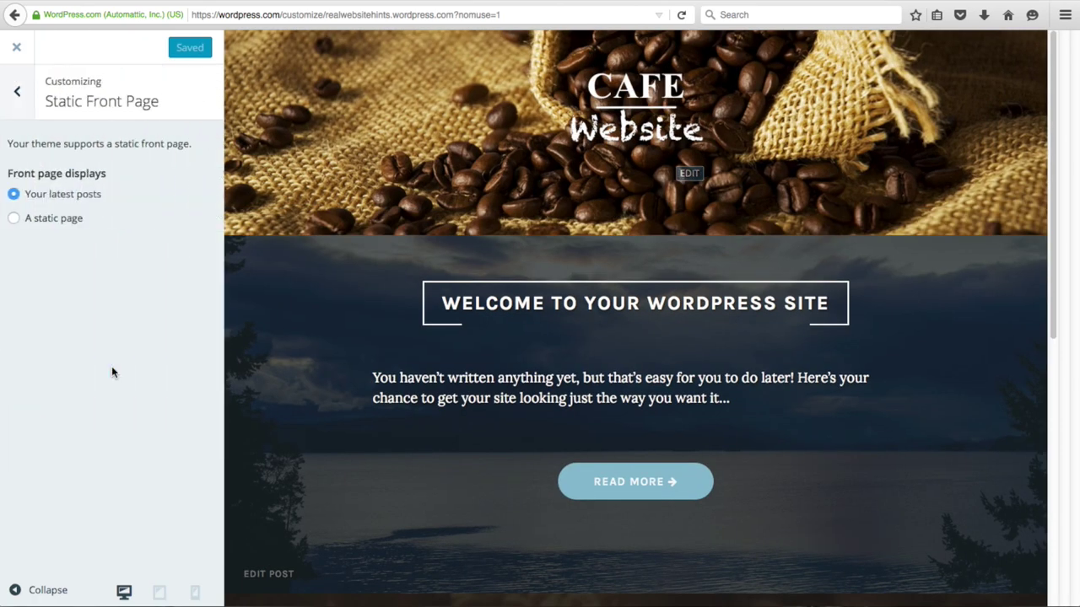
pyautogui.click(14, 219)
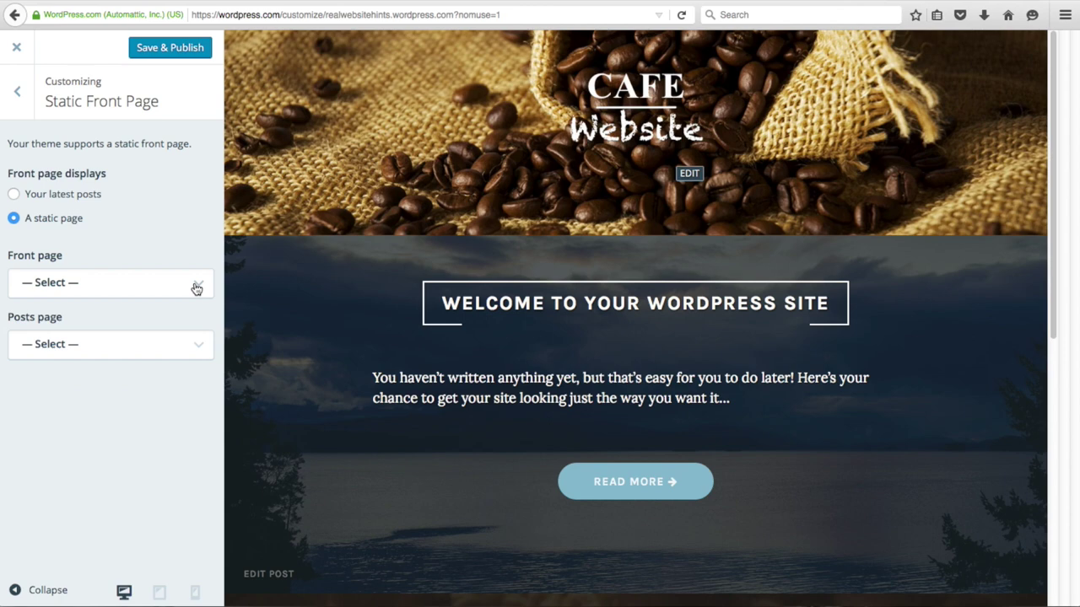
pyautogui.click(195, 283)
pyautogui.click(87, 337)
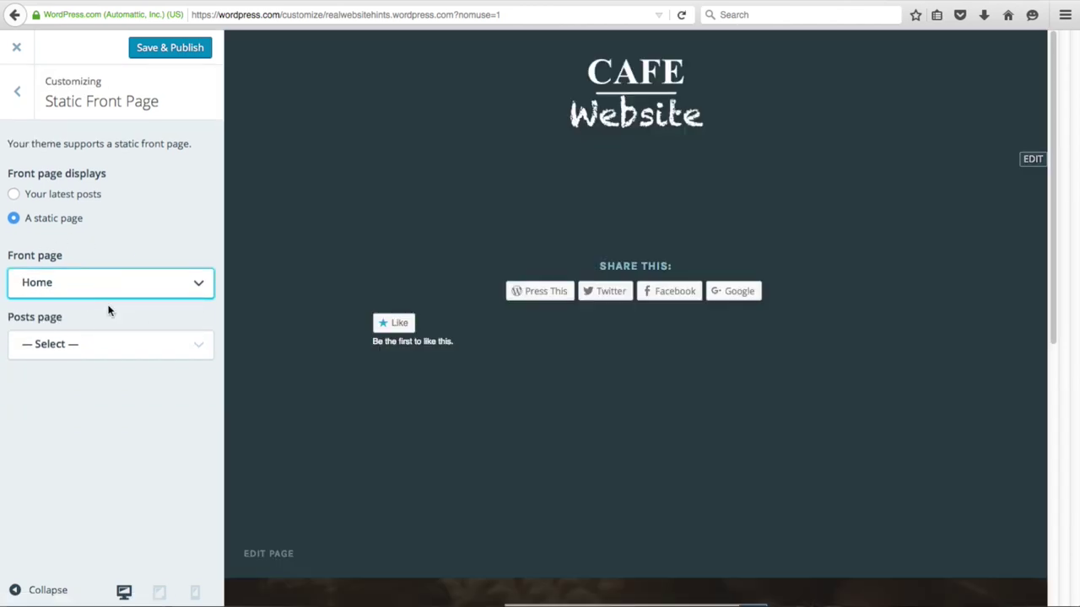
pyautogui.click(195, 353)
pyautogui.click(64, 414)
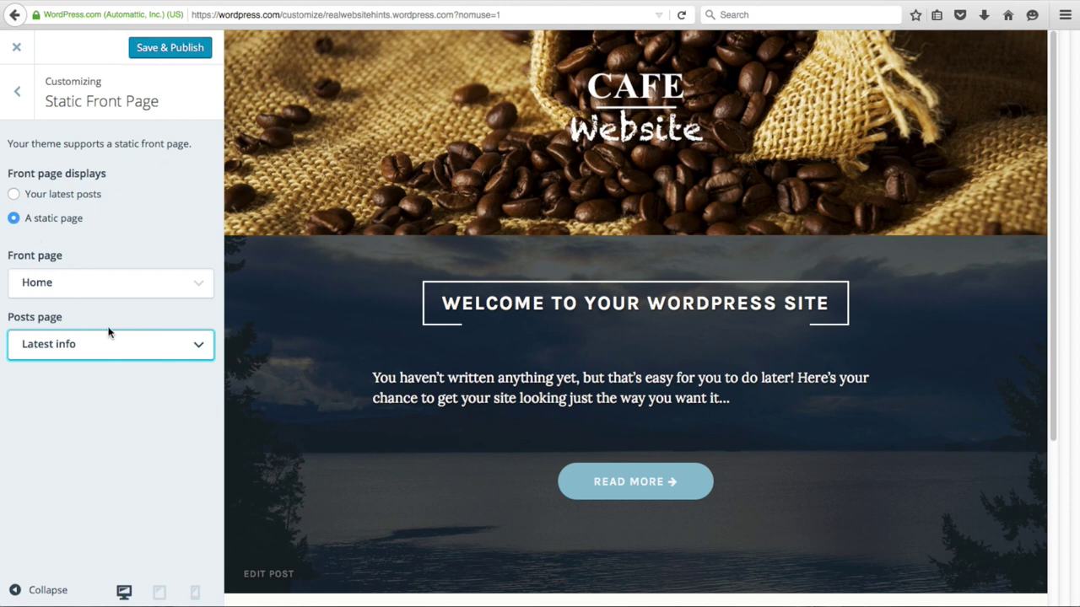
pyautogui.click(175, 50)
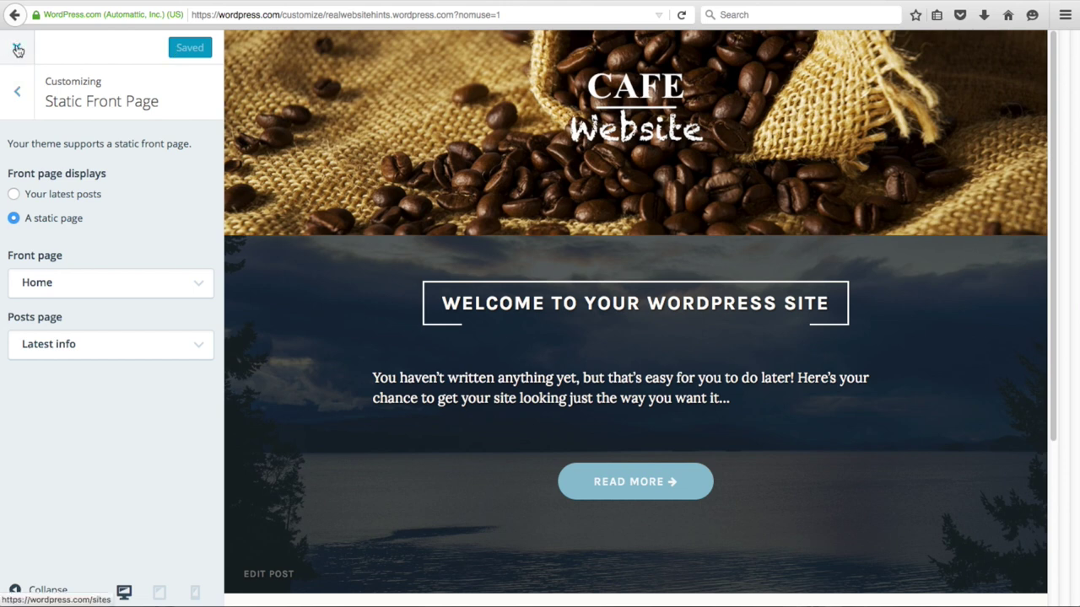
# - Close the Customizer, review the live Home front page down to its footer, and open the admin menu
pyautogui.click(20, 49)
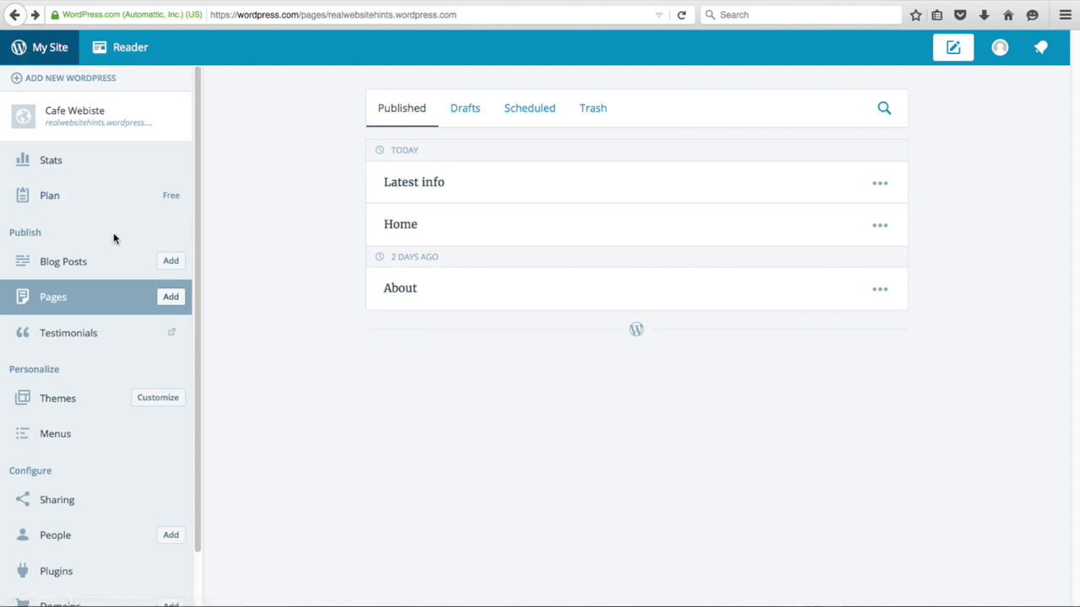
pyautogui.click(81, 119)
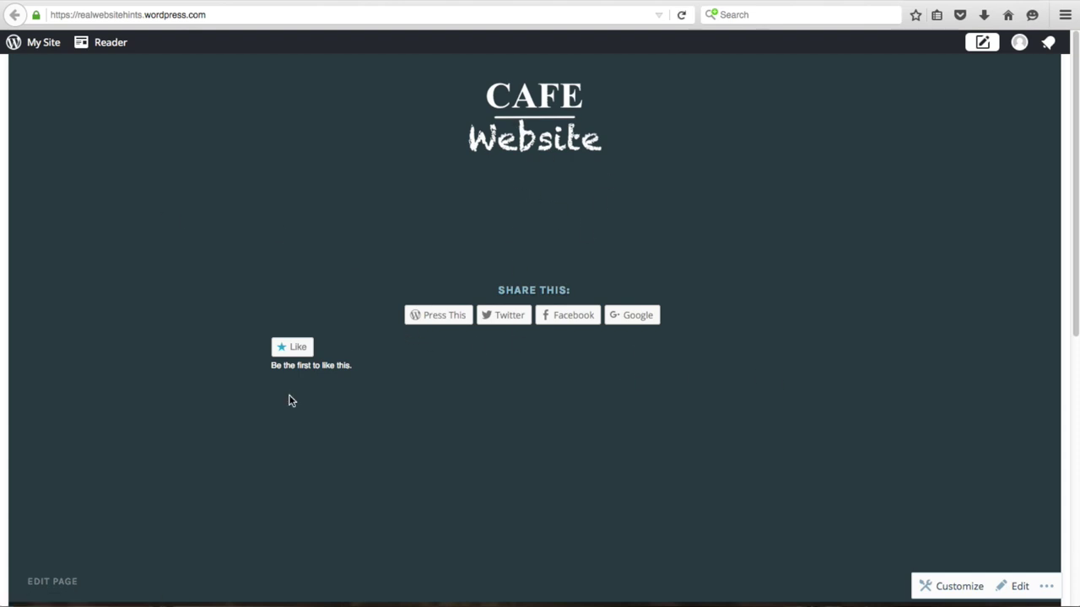
pyautogui.scroll(-1, 290, 400)
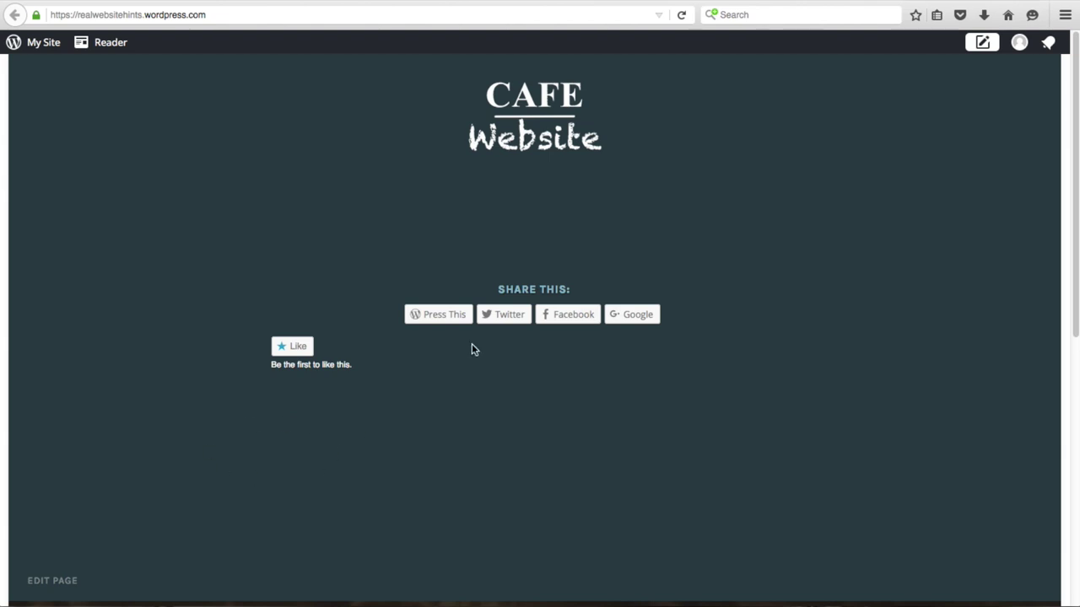
pyautogui.scroll(-10, 385, 351)
pyautogui.scroll(6, 386, 354)
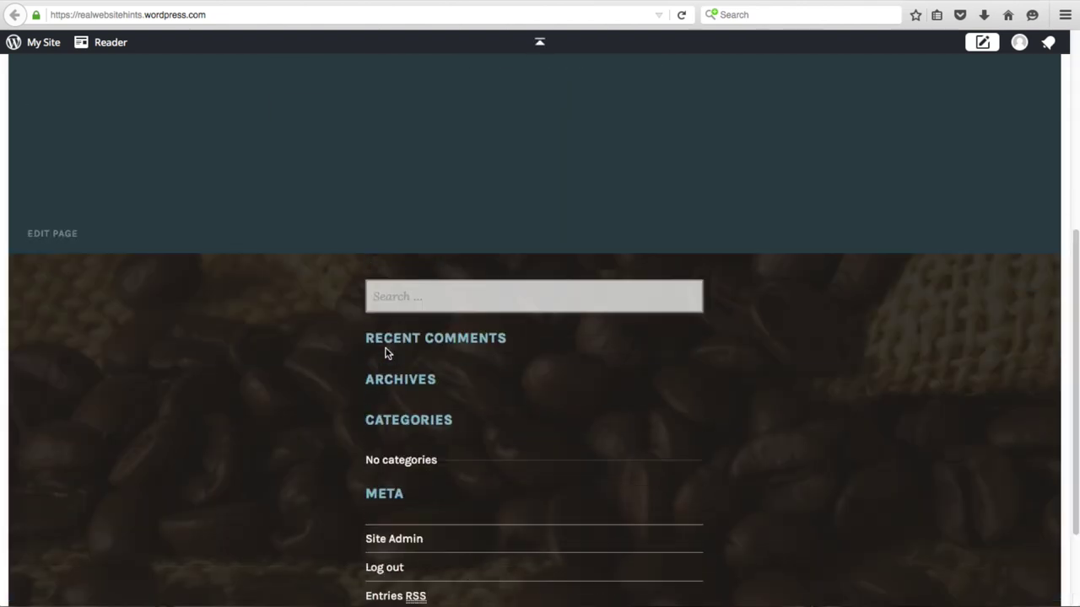
pyautogui.scroll(-5, 285, 416)
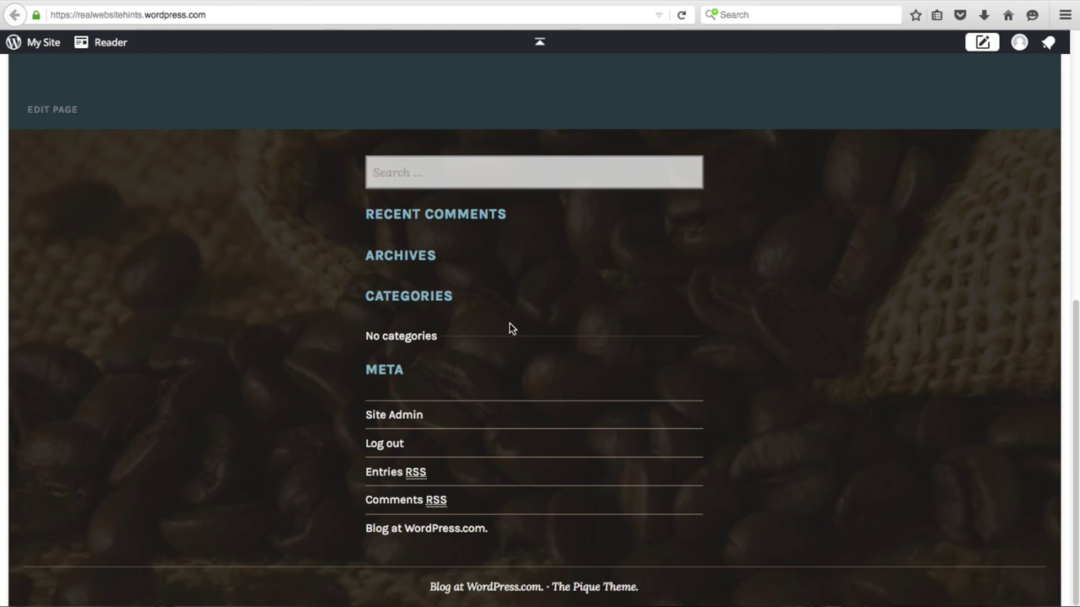
pyautogui.scroll(8, 364, 457)
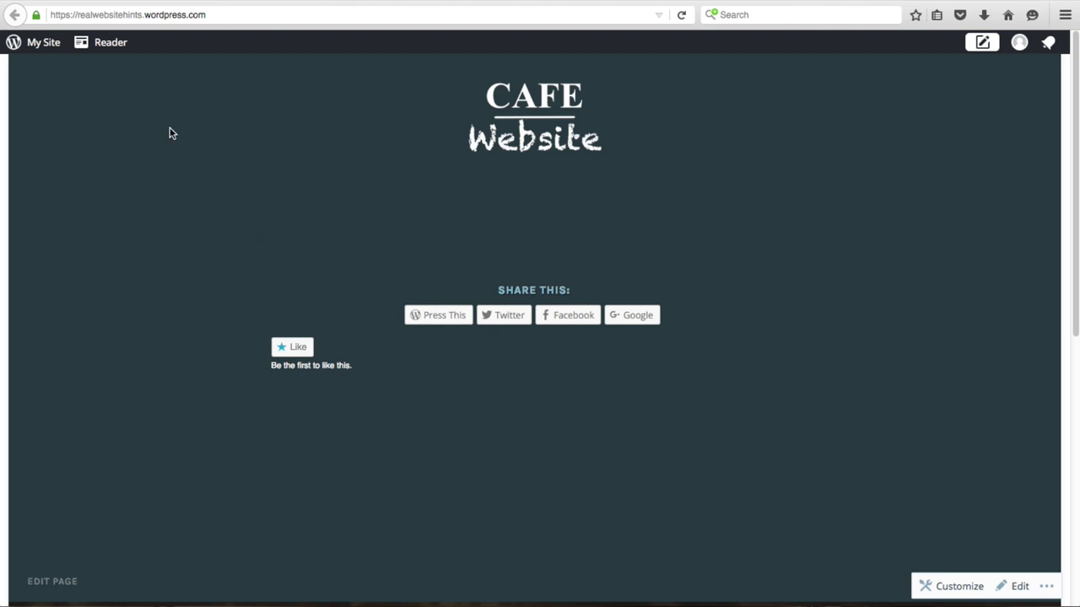
pyautogui.click(37, 45)
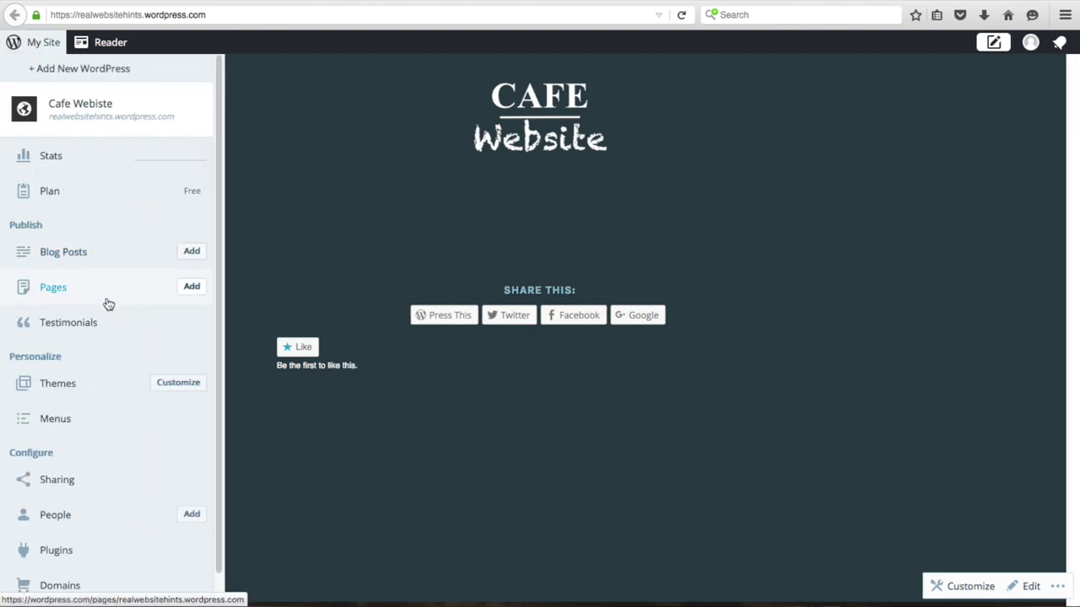
pyautogui.scroll(-1, 109, 401)
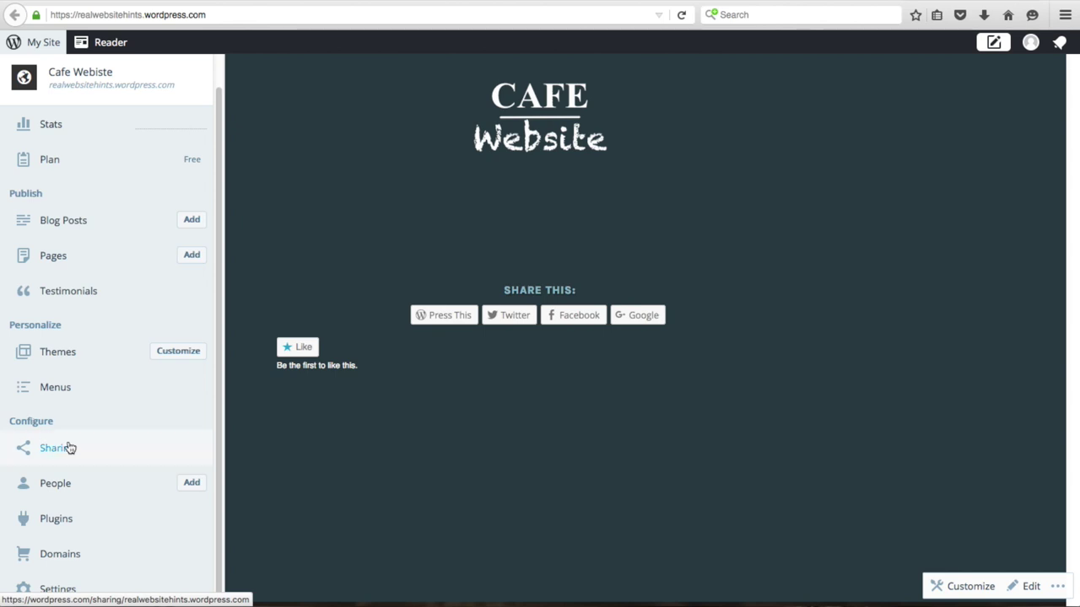
# - Disable the Reblog and Like buttons in Sharing Buttons, save, and return to the live site
pyautogui.click(69, 448)
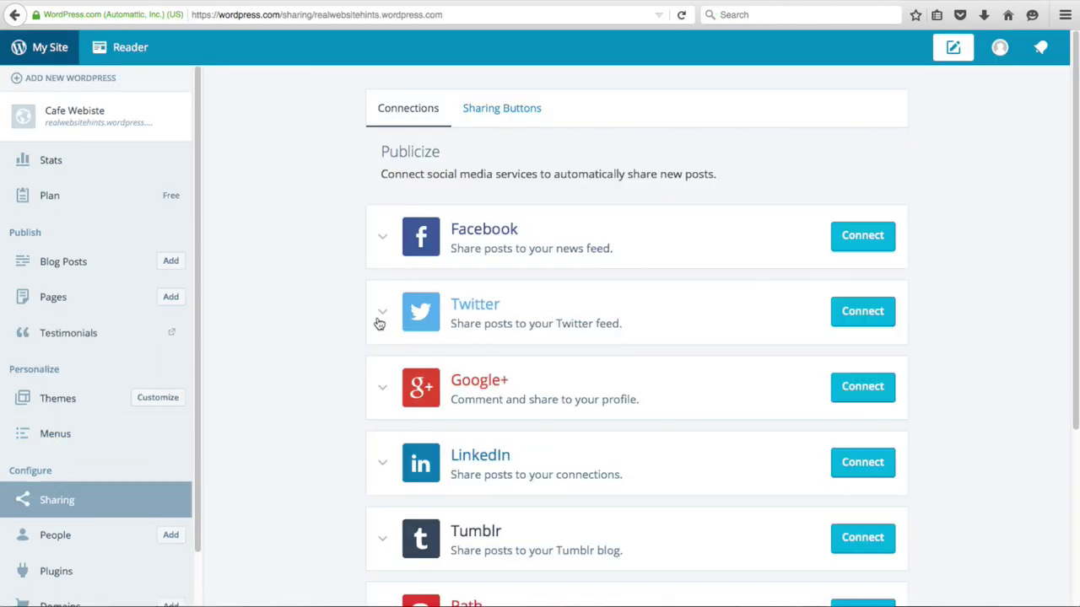
pyautogui.click(510, 113)
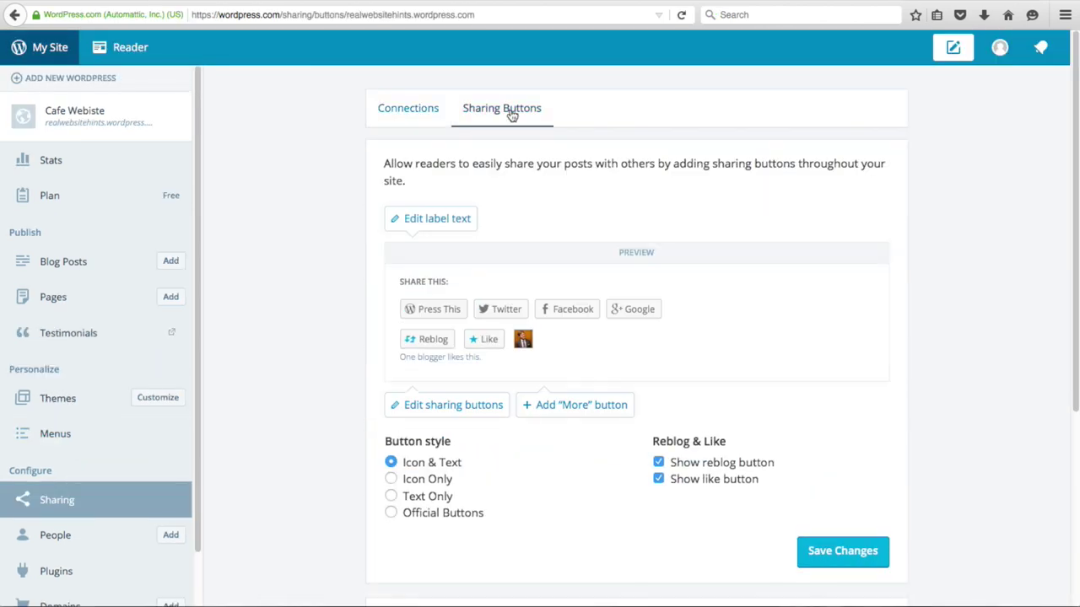
pyautogui.click(658, 463)
pyautogui.click(659, 479)
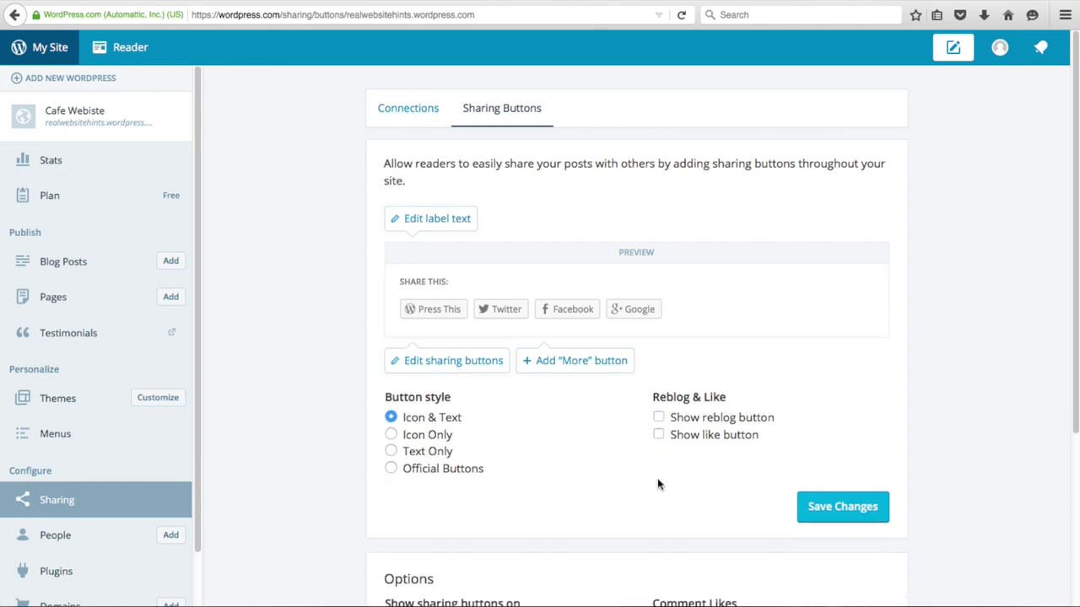
pyautogui.scroll(-3, 624, 480)
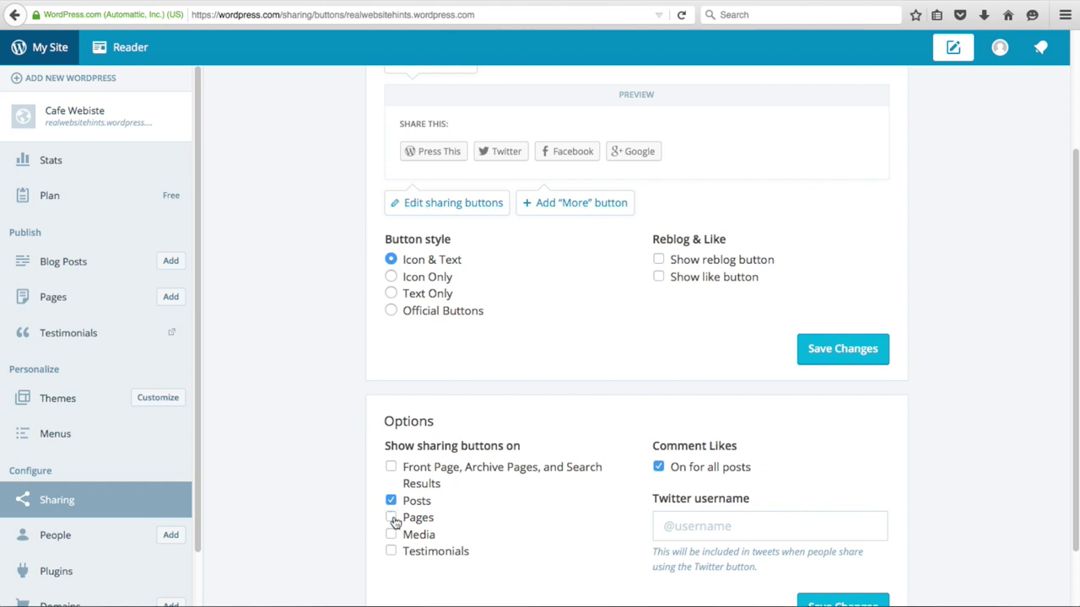
pyautogui.scroll(-2, 495, 533)
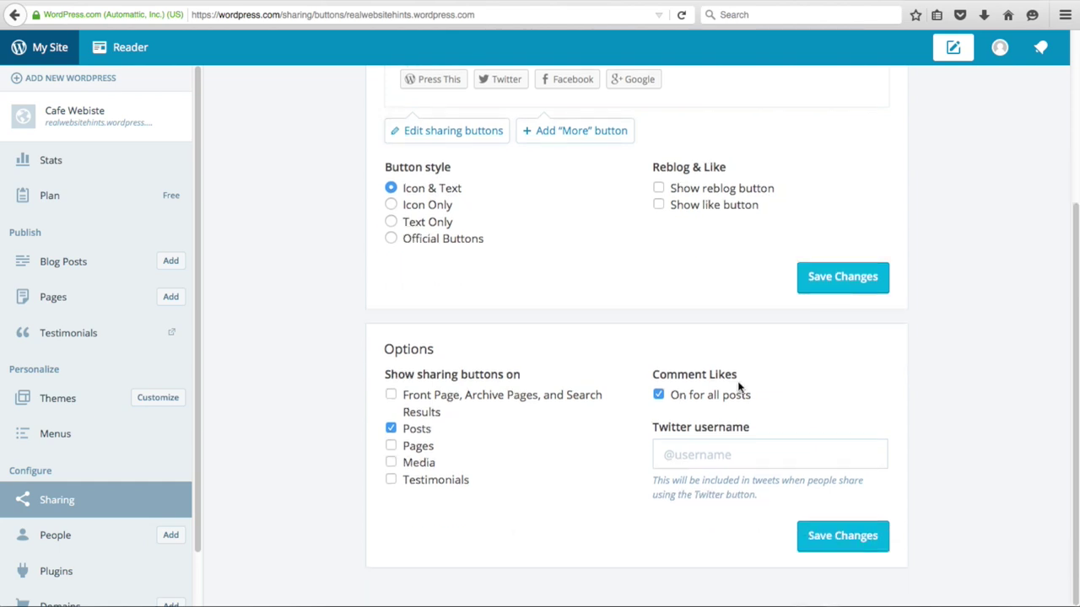
pyautogui.click(827, 289)
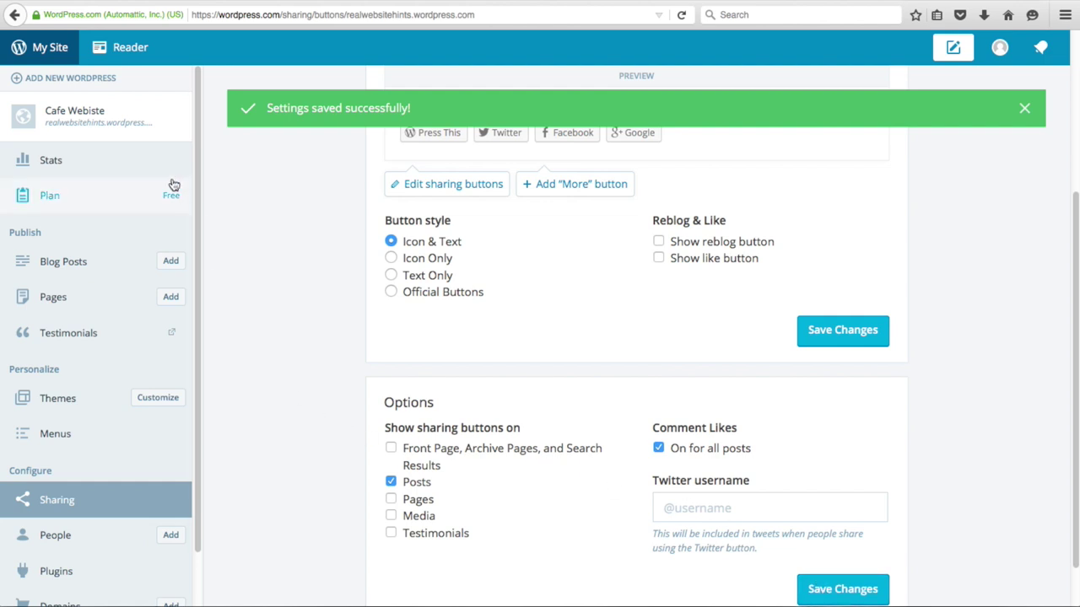
pyautogui.click(96, 119)
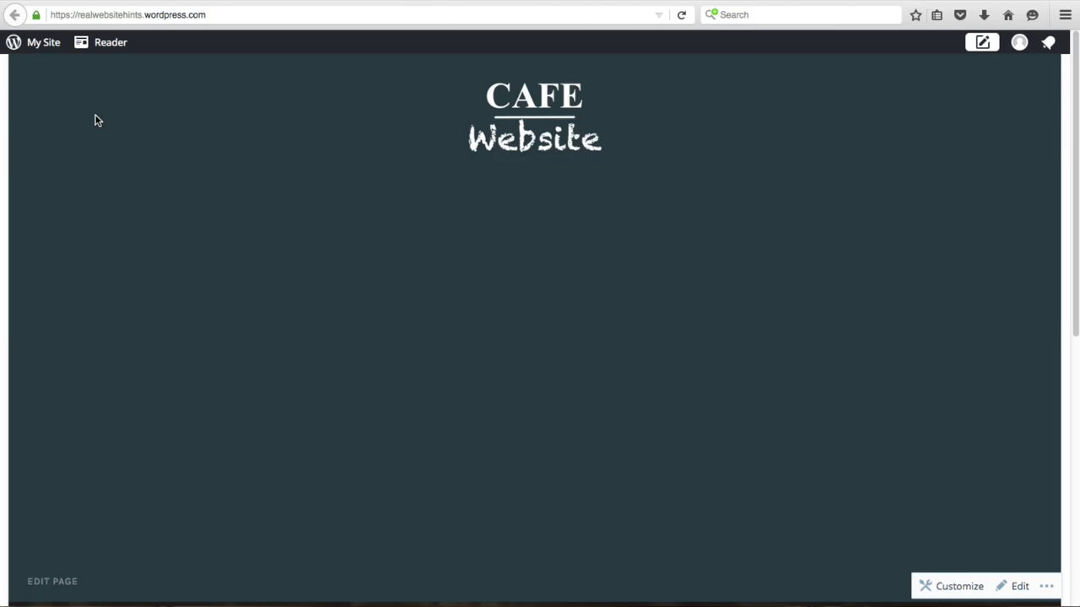
# - Scroll the live Cafe Website Home page down and back up, then open the admin menu
pyautogui.scroll(-6, 331, 377)
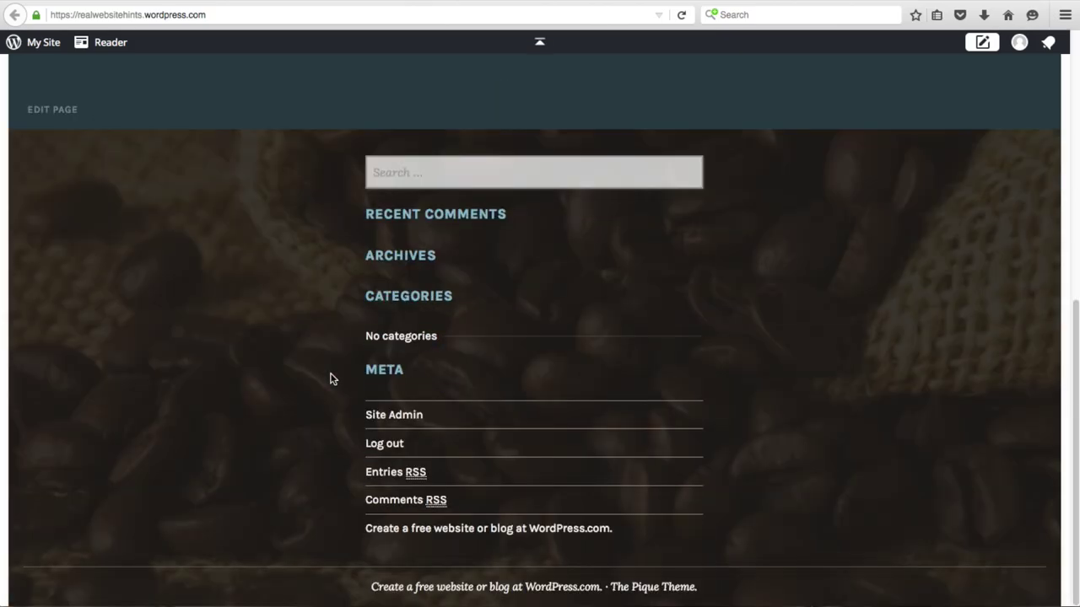
pyautogui.scroll(10, 330, 378)
pyautogui.click(40, 44)
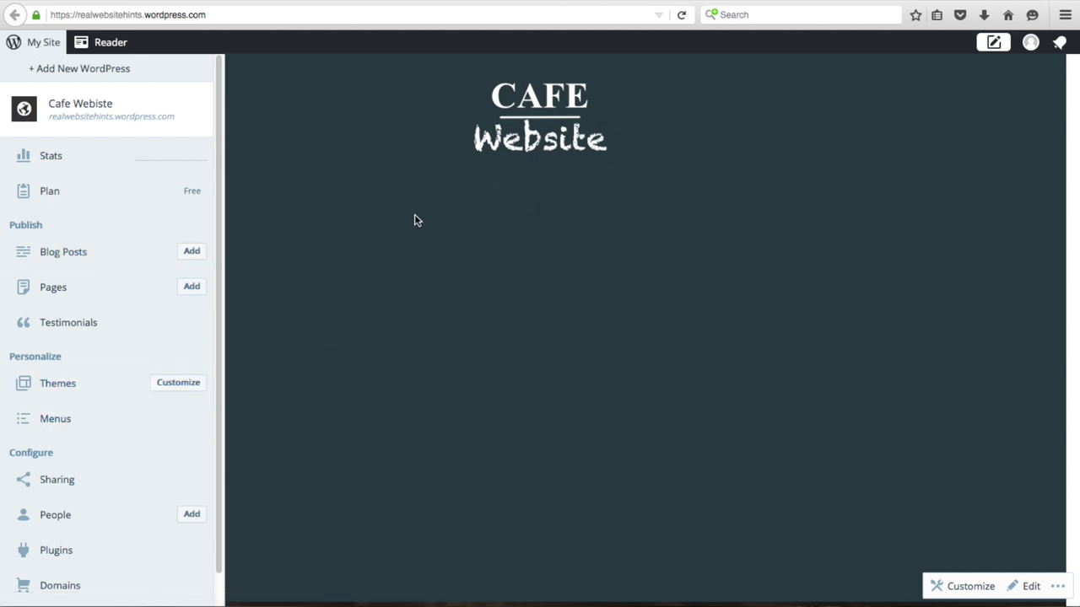
# - Open the Pique theme's Header Image settings in the Customizer
pyautogui.click(194, 384)
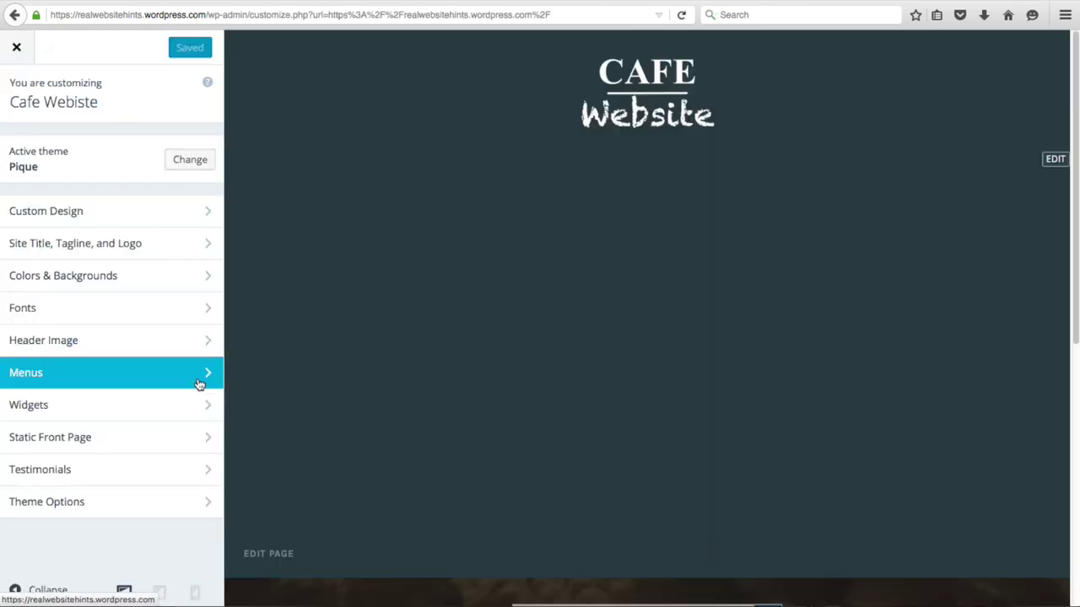
pyautogui.click(200, 340)
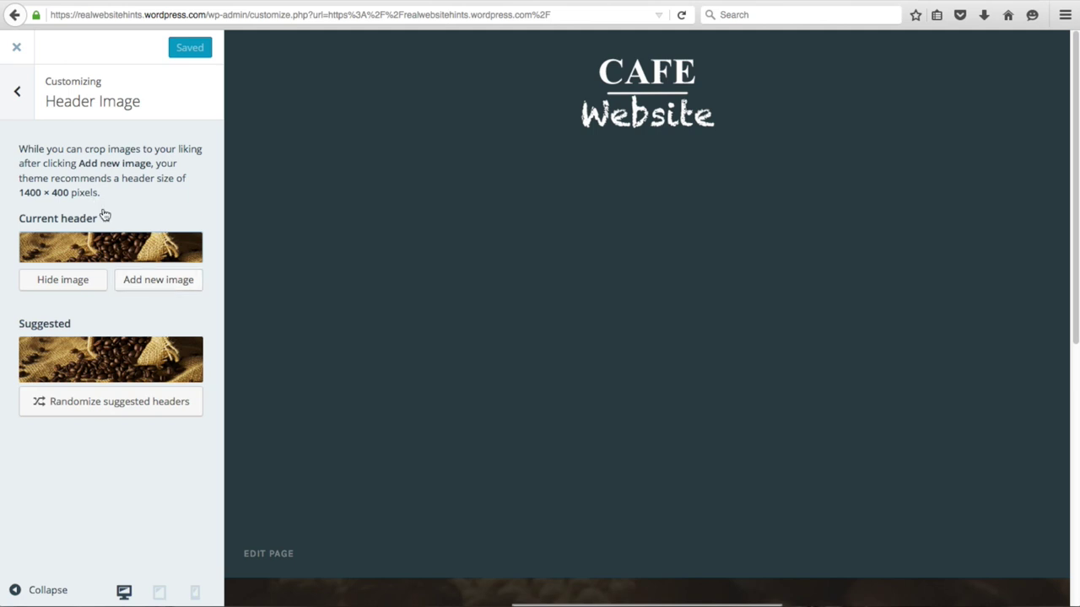
# - Upload counter2-bgrd.jpg from the Background images folder as a new header image
pyautogui.click(163, 285)
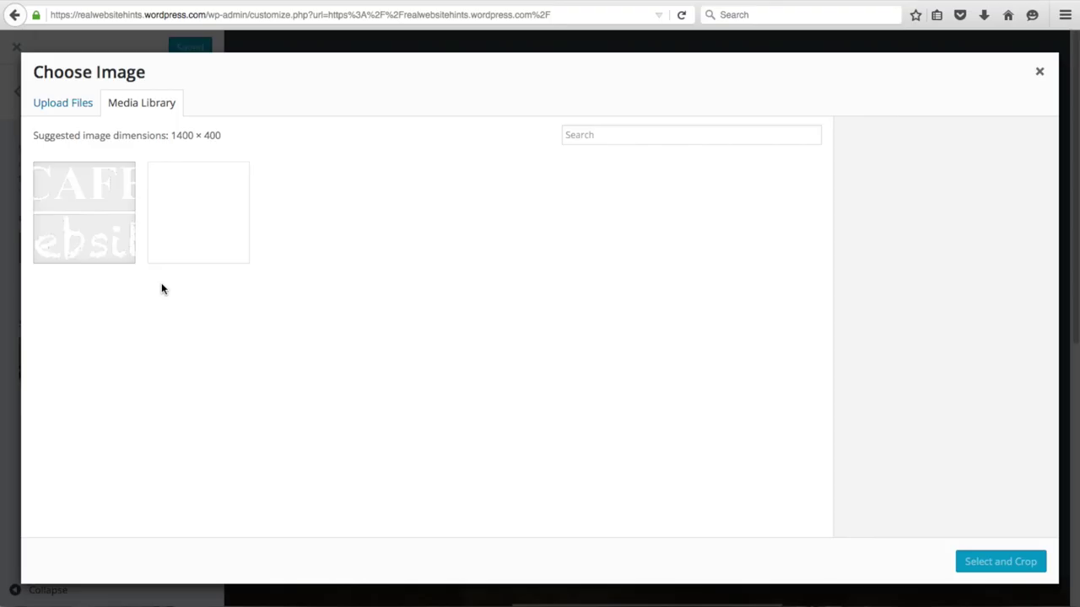
pyautogui.click(73, 110)
pyautogui.click(539, 319)
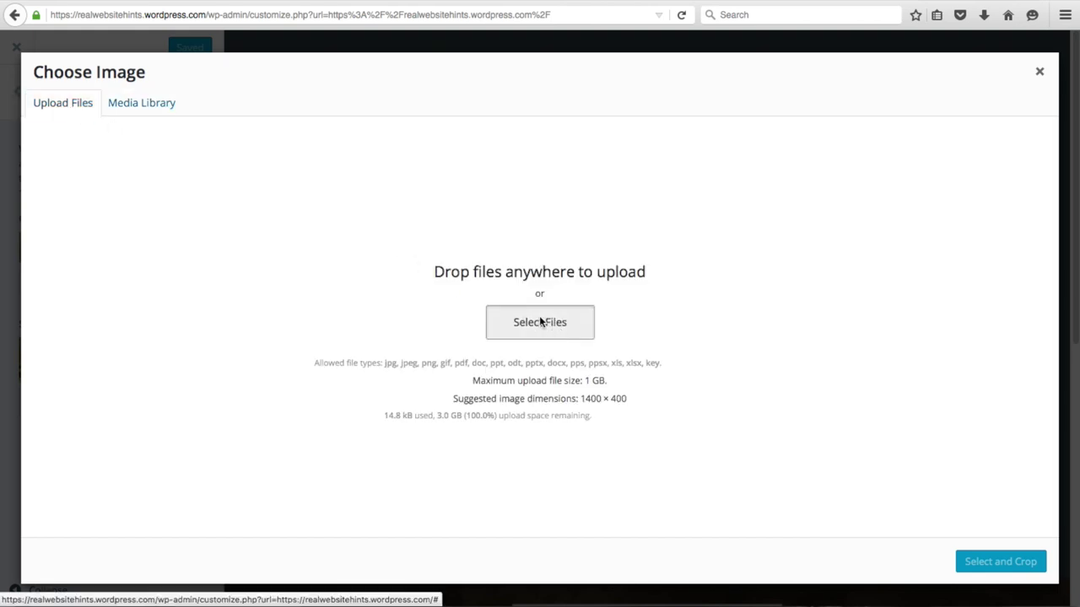
pyautogui.doubleClick(509, 177)
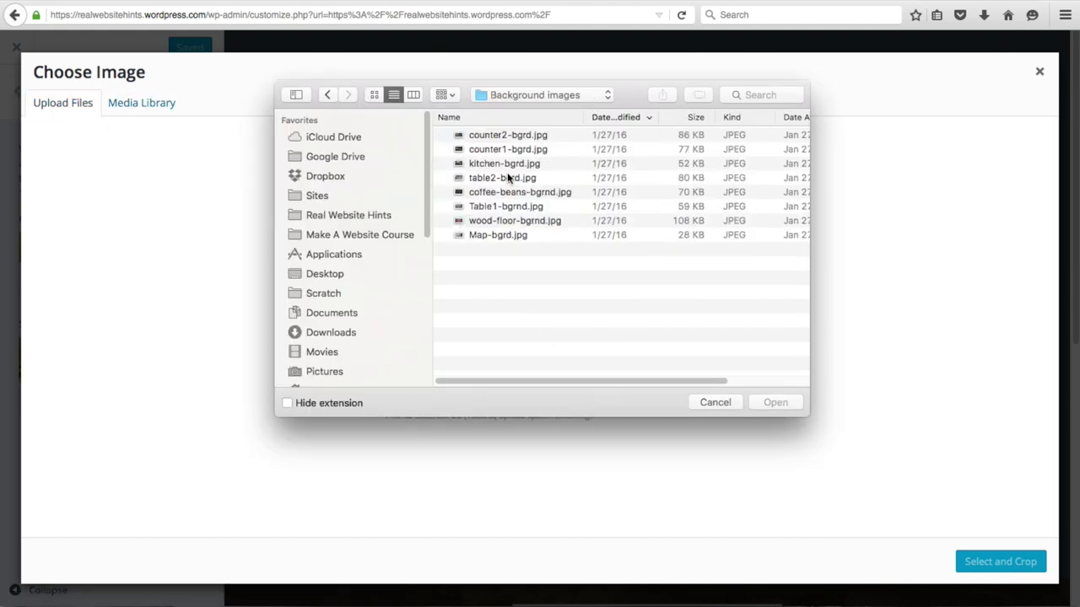
pyautogui.click(508, 138)
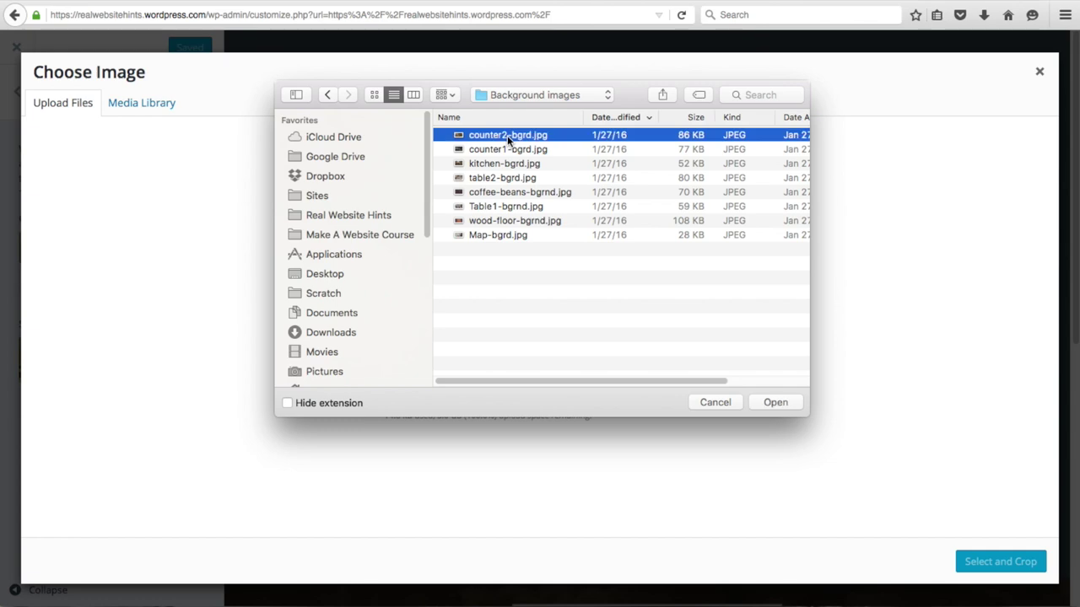
pyautogui.press('space')
pyautogui.press('space')
pyautogui.doubleClick(498, 137)
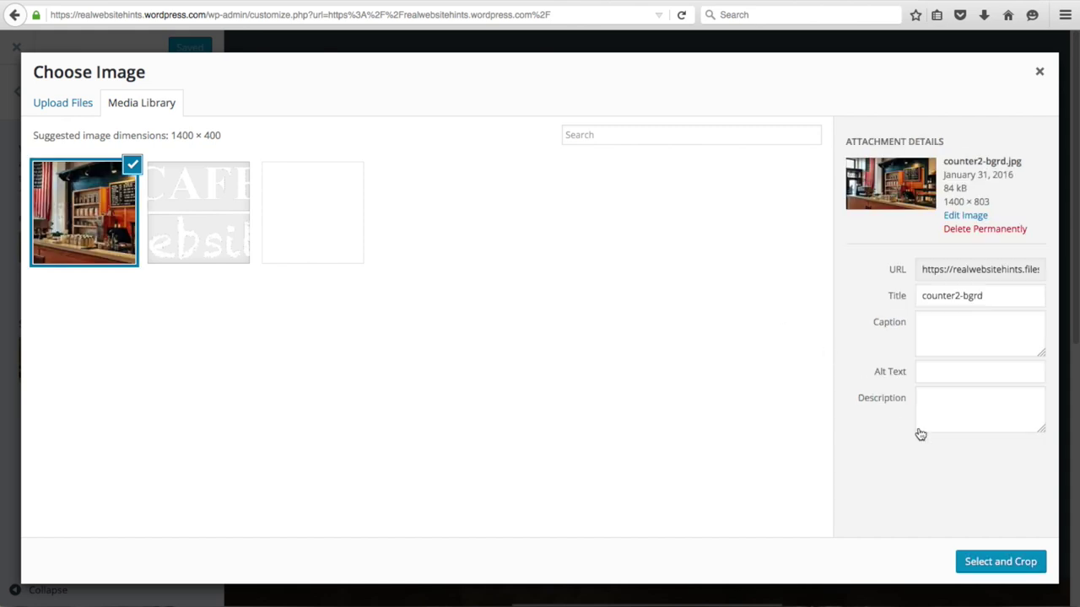
# - Crop the photo over the counter, publish it as the header, and close the Customizer
pyautogui.click(992, 565)
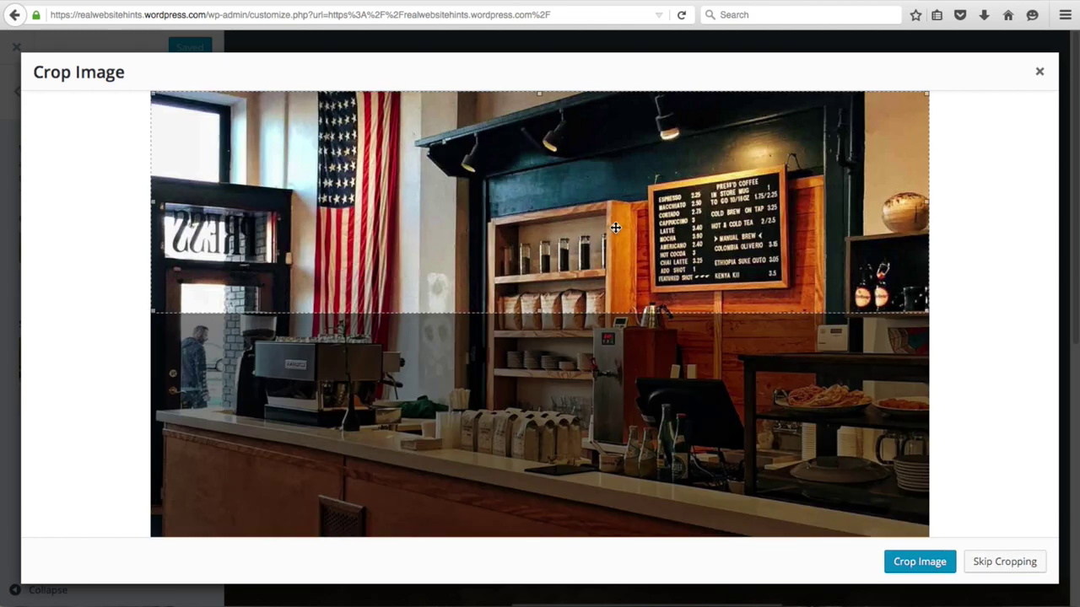
pyautogui.moveTo(616, 228); pyautogui.dragTo(618, 304)
pyautogui.click(910, 560)
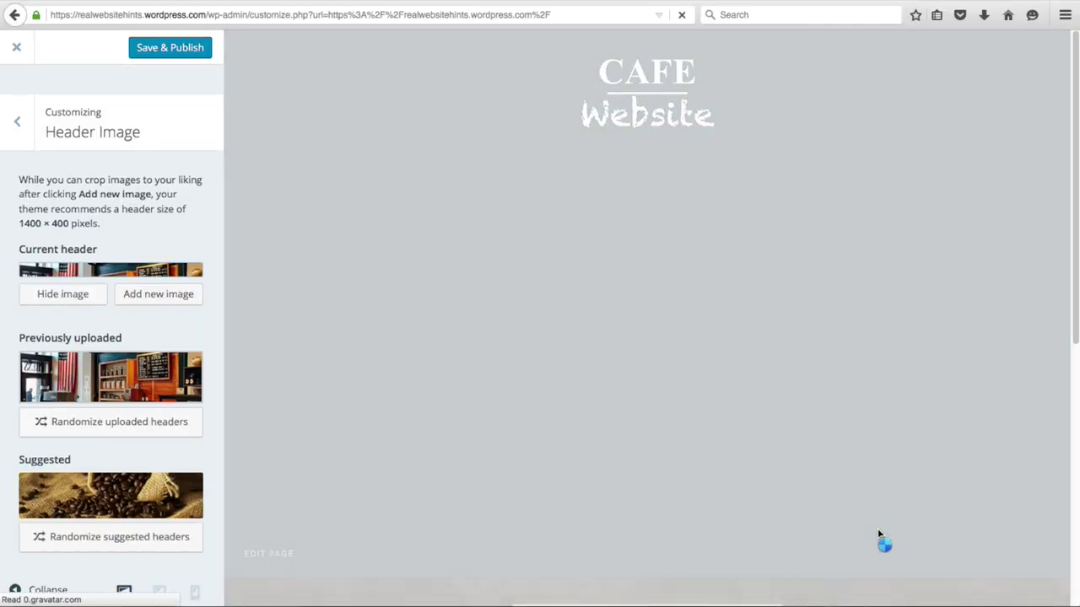
pyautogui.scroll(-5, 658, 438)
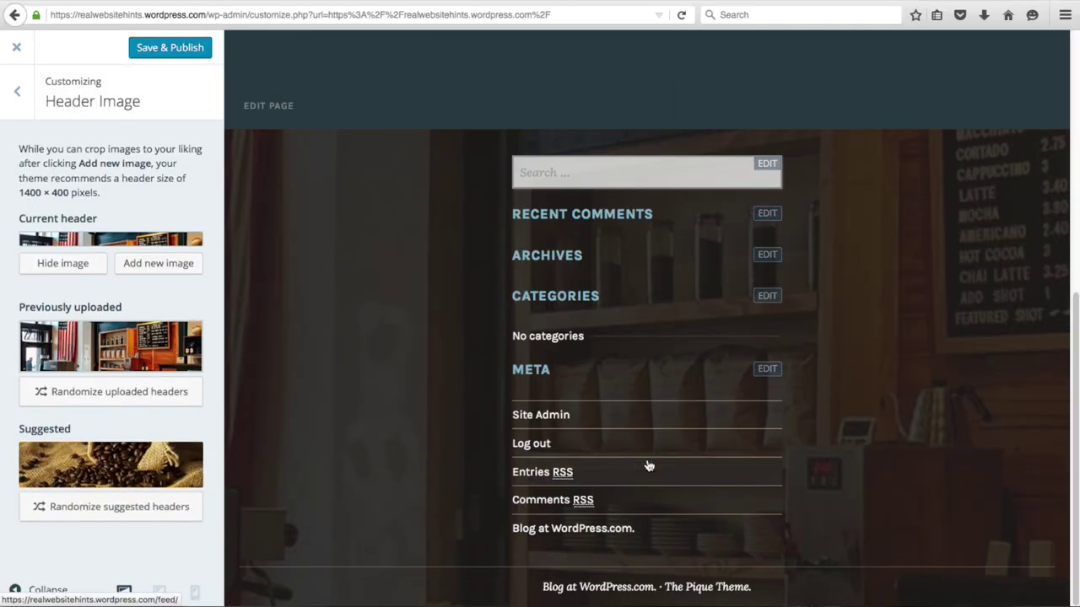
pyautogui.scroll(10, 730, 433)
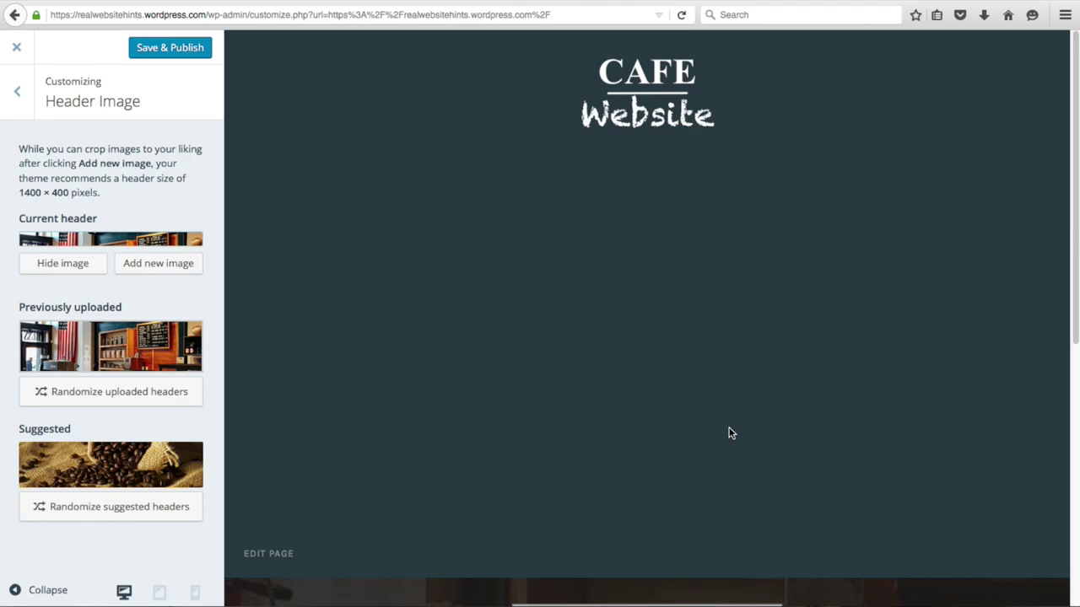
pyautogui.click(169, 47)
pyautogui.click(16, 47)
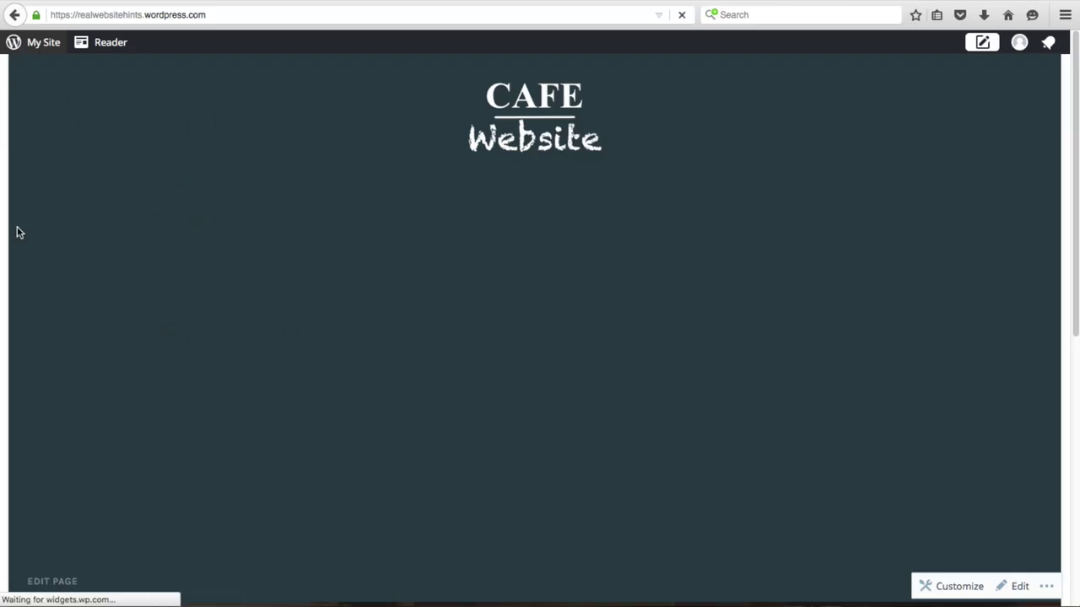
# - Edit the Home page and paste in 'Vist our restaurant and put some yumminess in your tummy!'
pyautogui.click(60, 583)
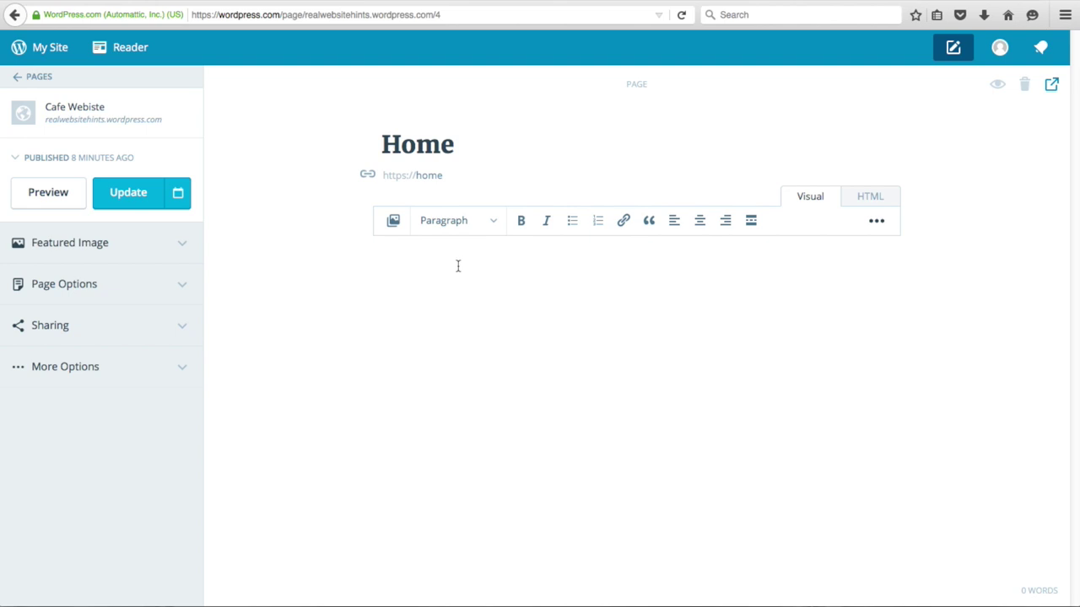
pyautogui.write('Vist our restaurant and put some yumminess in your tummy!')
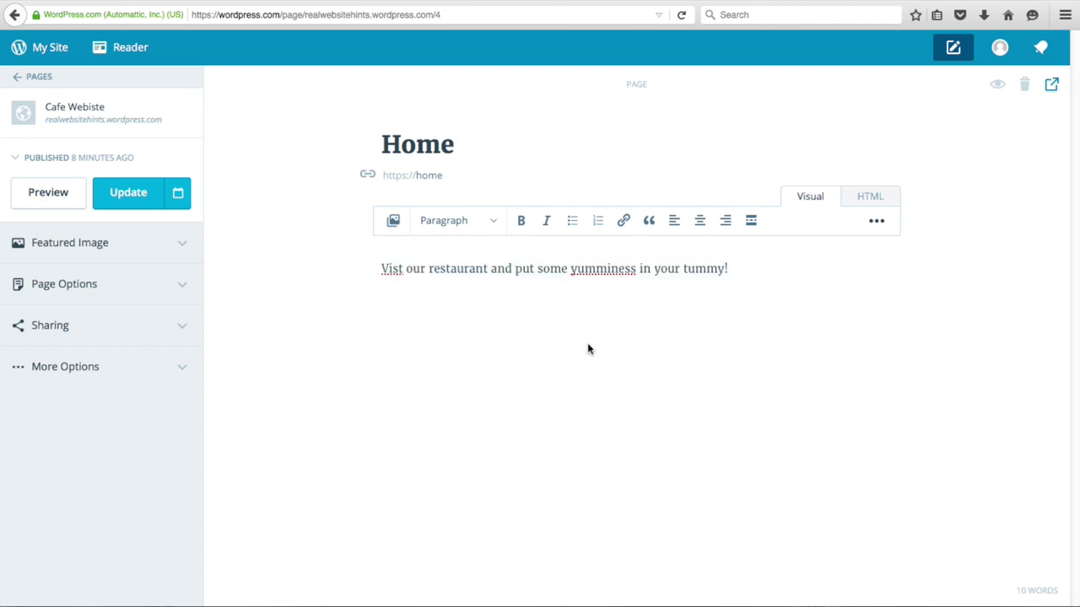
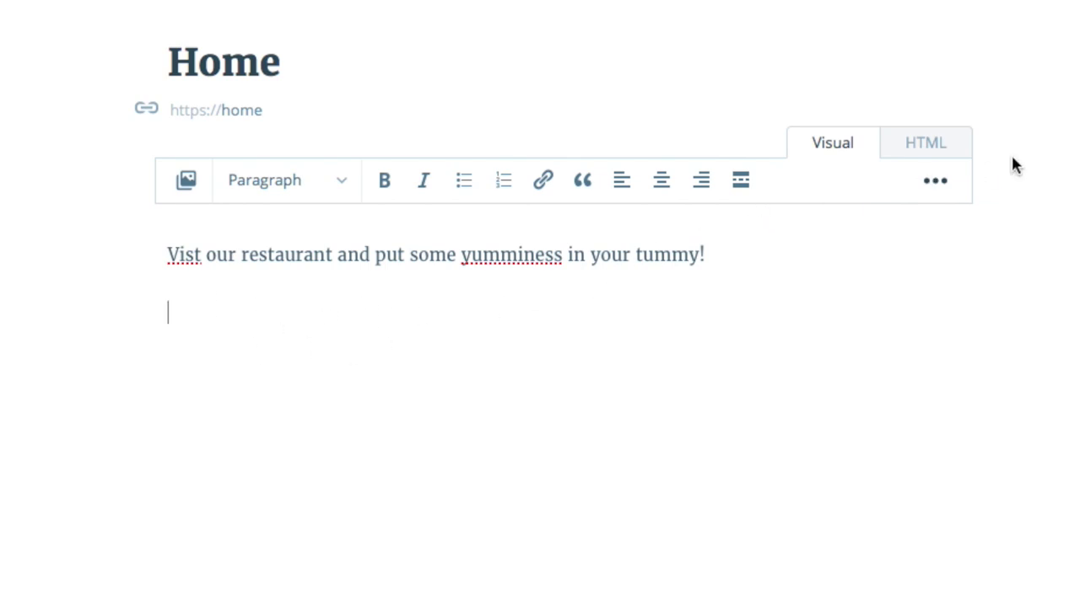
# - In the HTML source, replace the stray &nbsp; with the Learn more and Try it out button links
pyautogui.click(928, 148)
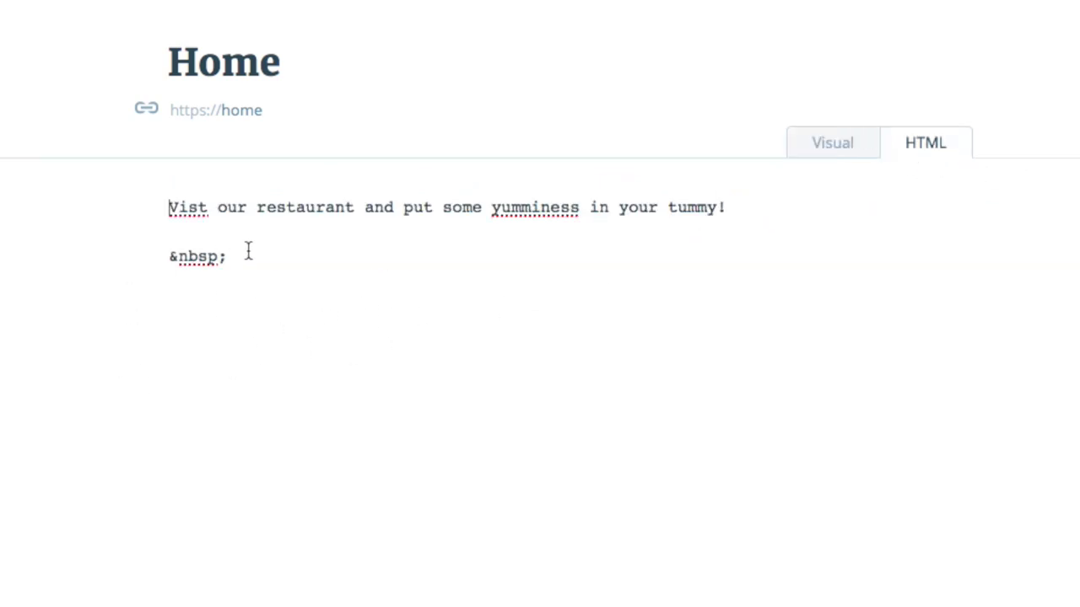
pyautogui.moveTo(237, 258); pyautogui.dragTo(118, 245)
pyautogui.press('BackSpace')
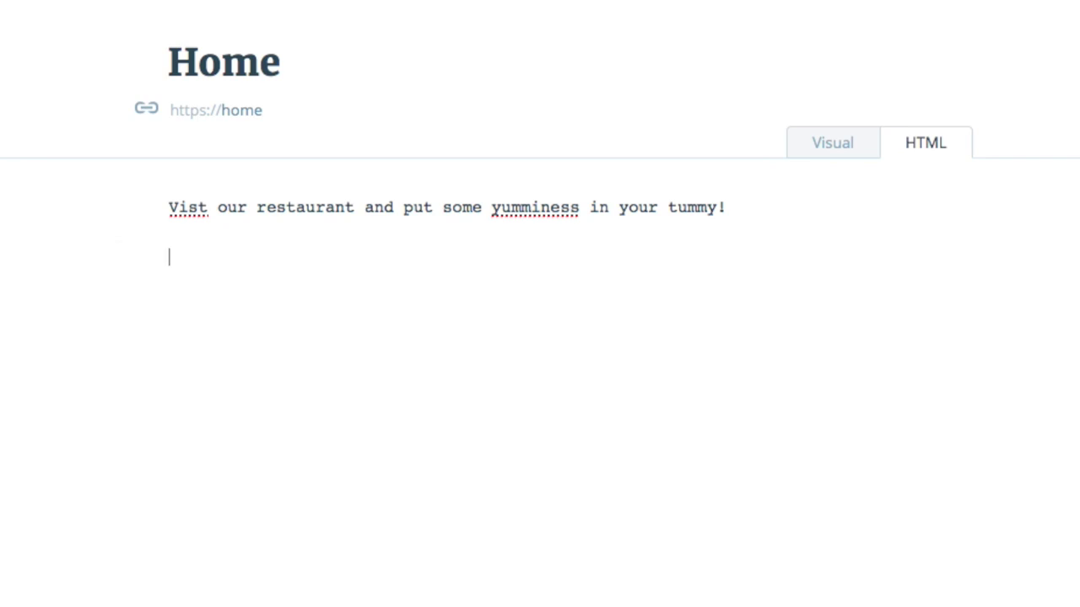
pyautogui.write('<a href="#" class="button">Learn more</a>')
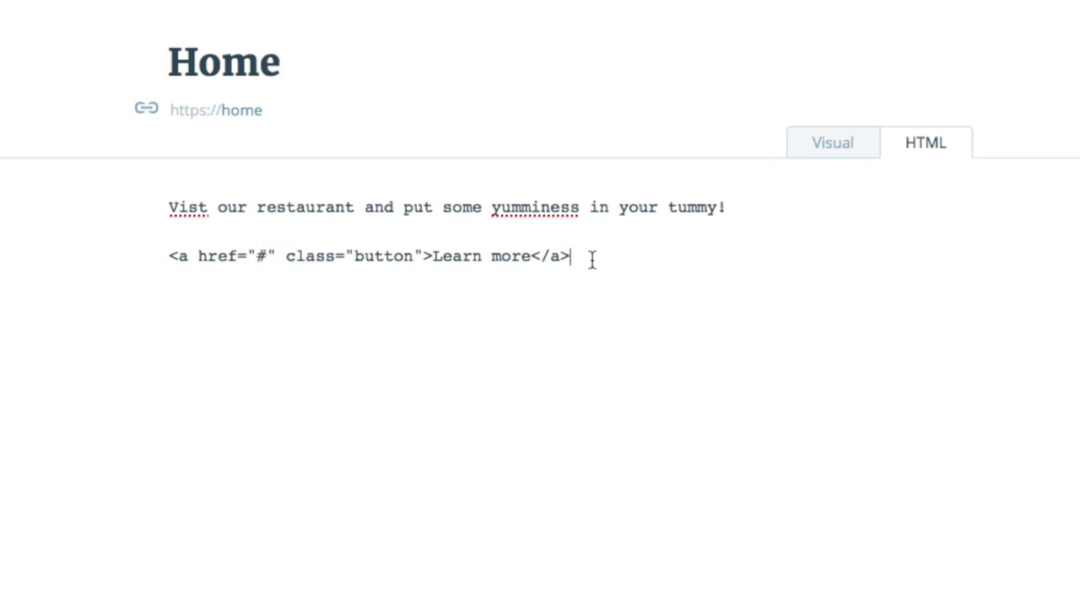
pyautogui.write('<a href="#" class="minimal button">Try it out</a>')
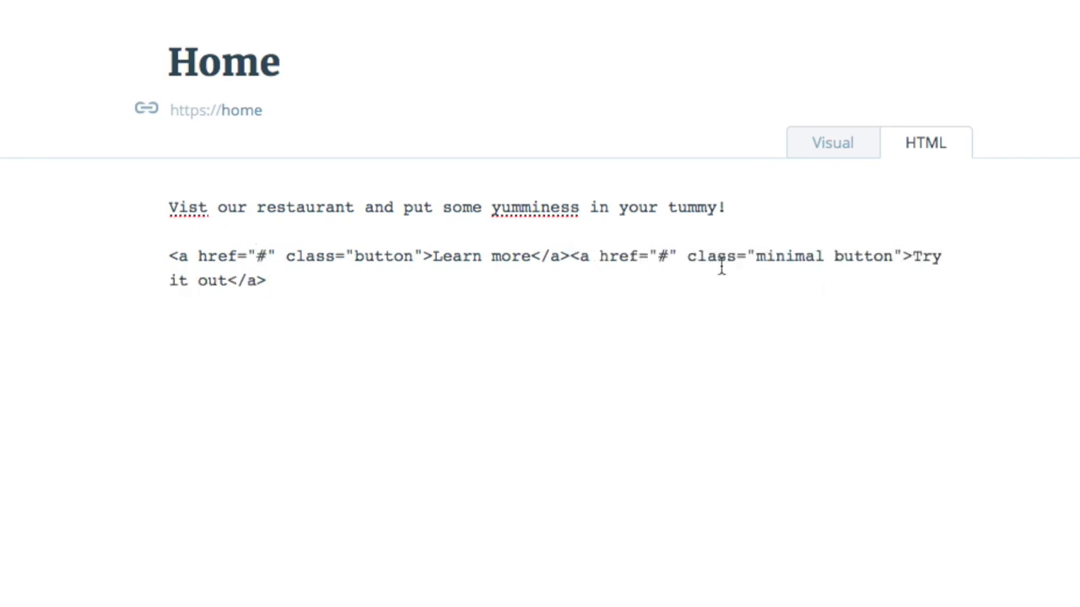
# - Add a space between the two button links and check them in the Visual view
pyautogui.click(827, 149)
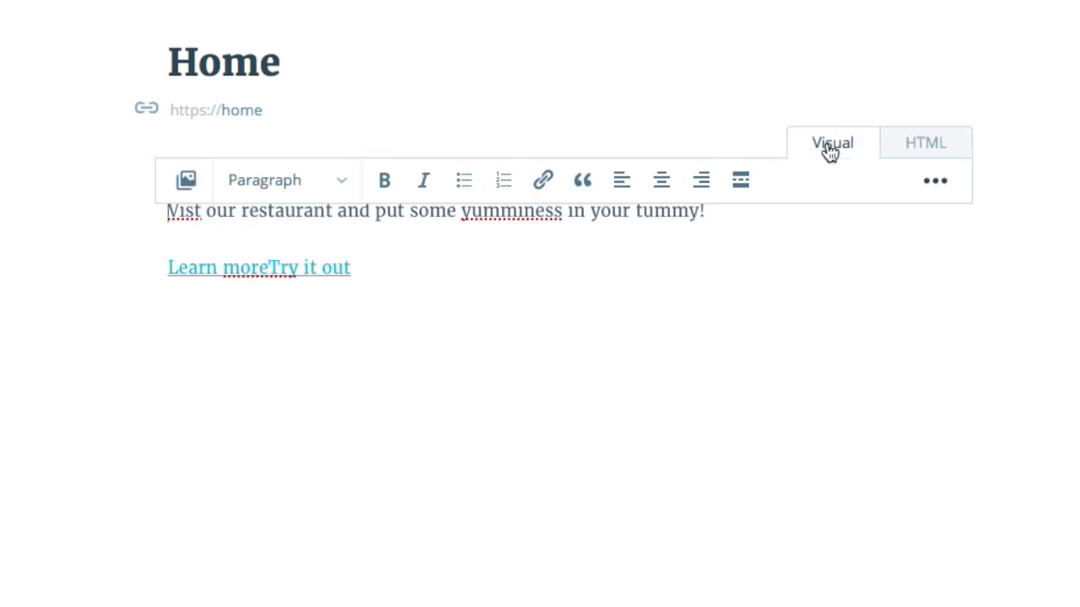
pyautogui.click(928, 143)
pyautogui.click(571, 256)
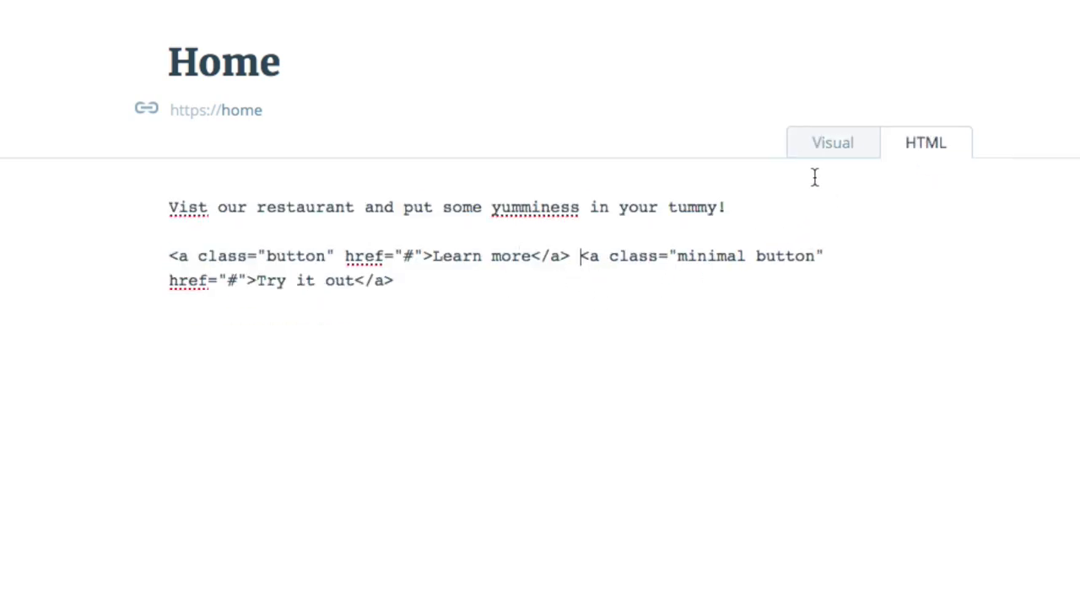
pyautogui.click(832, 150)
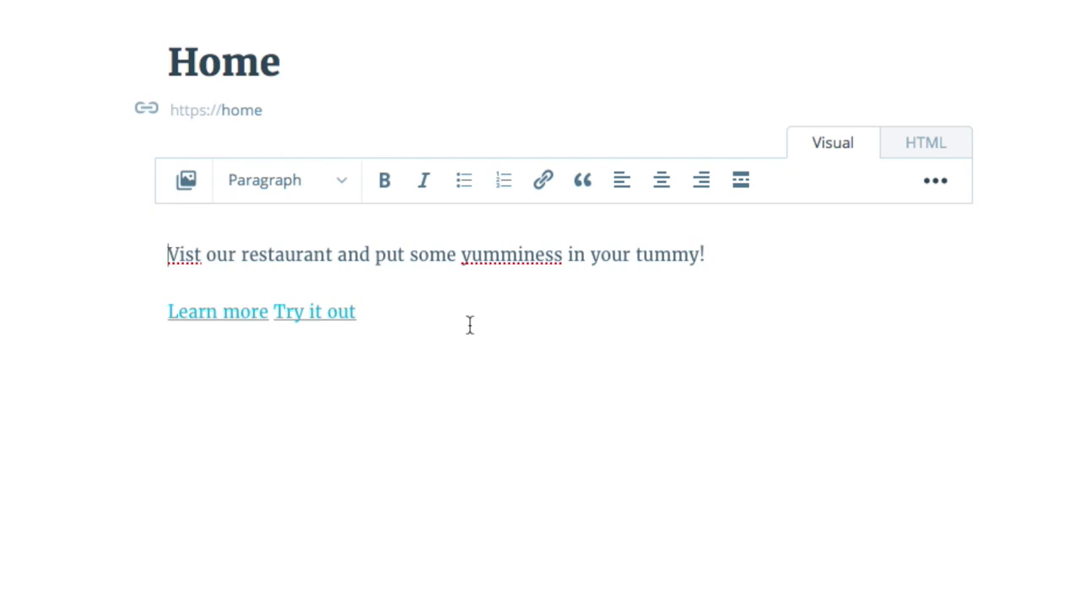
pyautogui.click(165, 254)
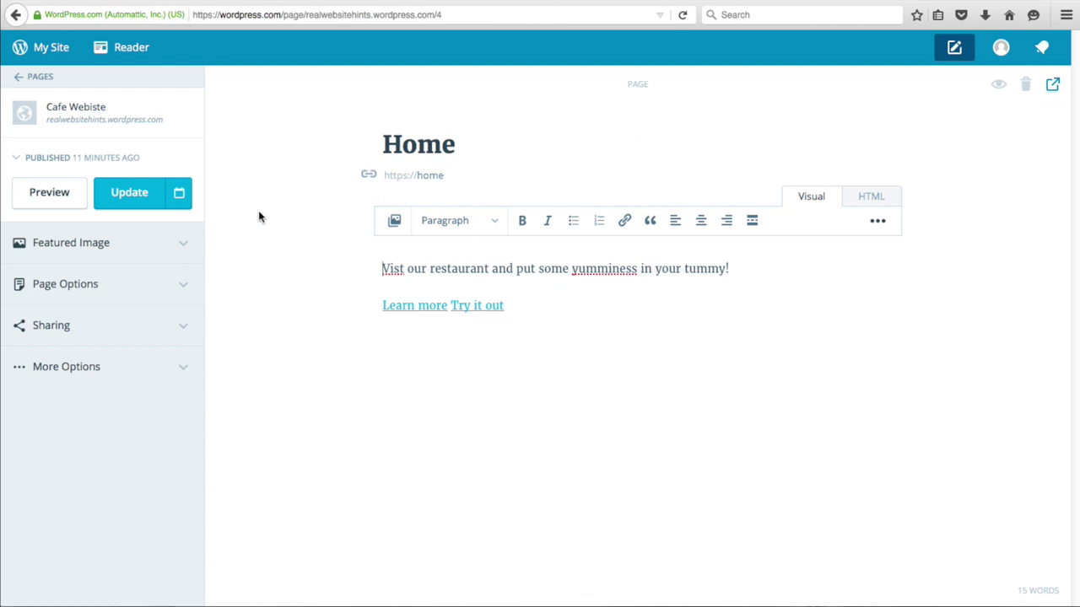
# - Upload counter1-bgrd.jpg and set it as the Home page's featured image
pyautogui.click(100, 250)
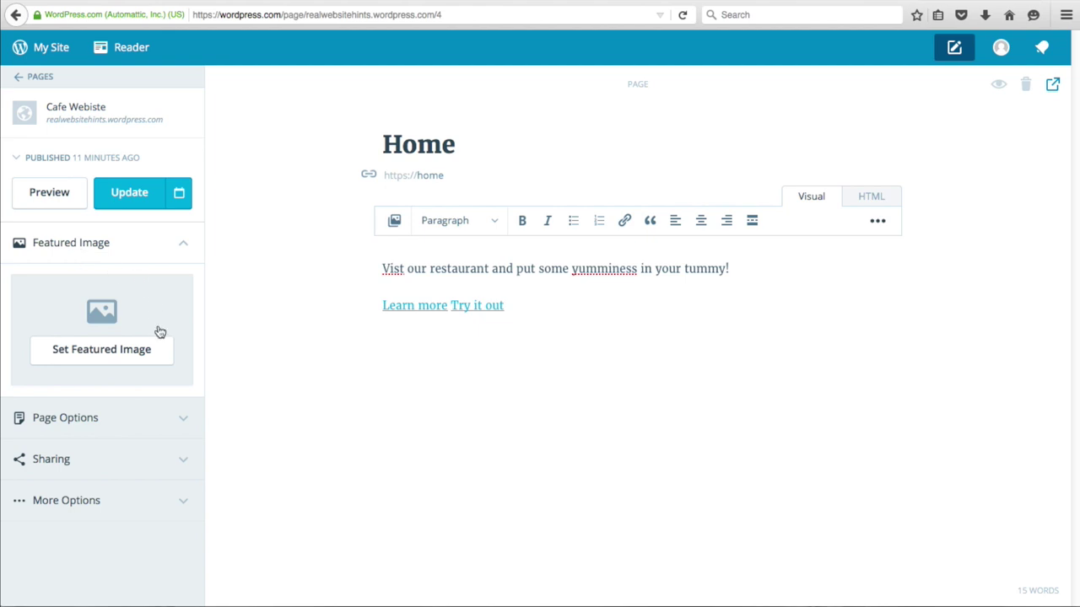
pyautogui.click(125, 354)
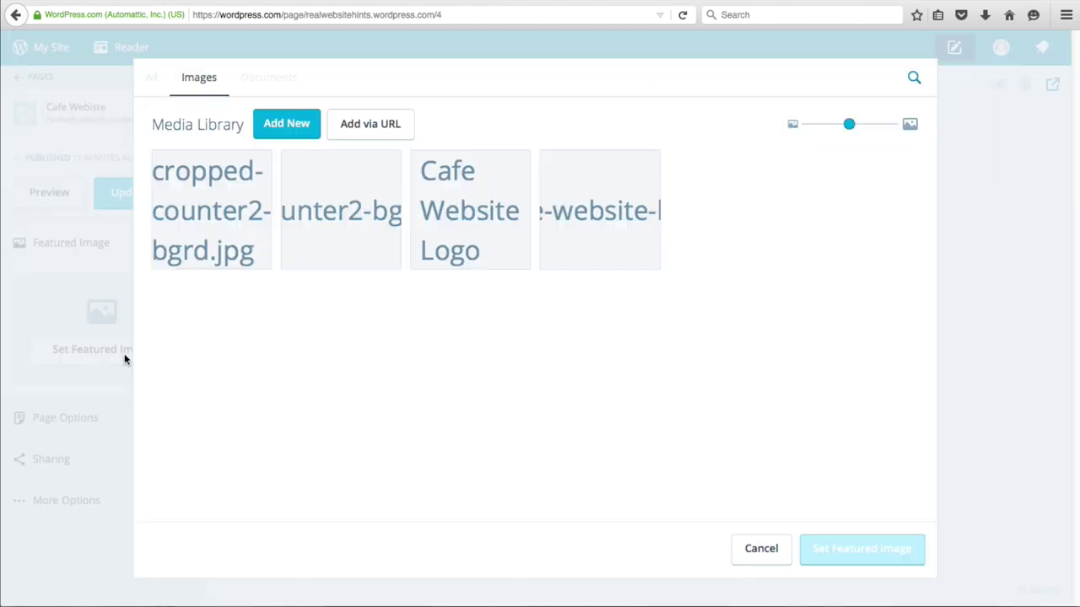
pyautogui.click(280, 116)
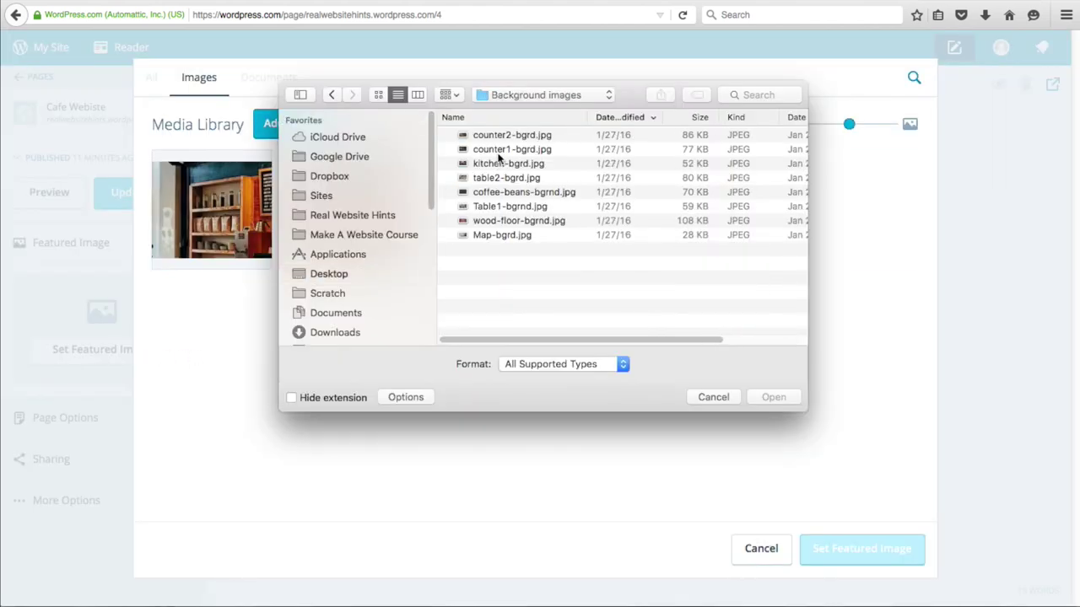
pyautogui.click(498, 152)
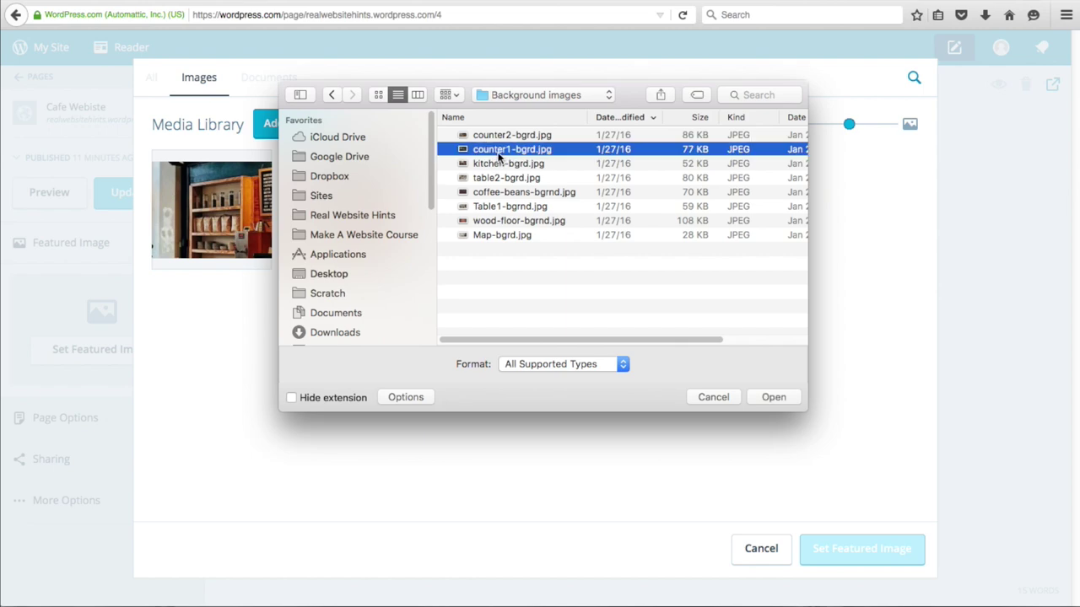
pyautogui.press('space')
pyautogui.press('space')
pyautogui.click(770, 397)
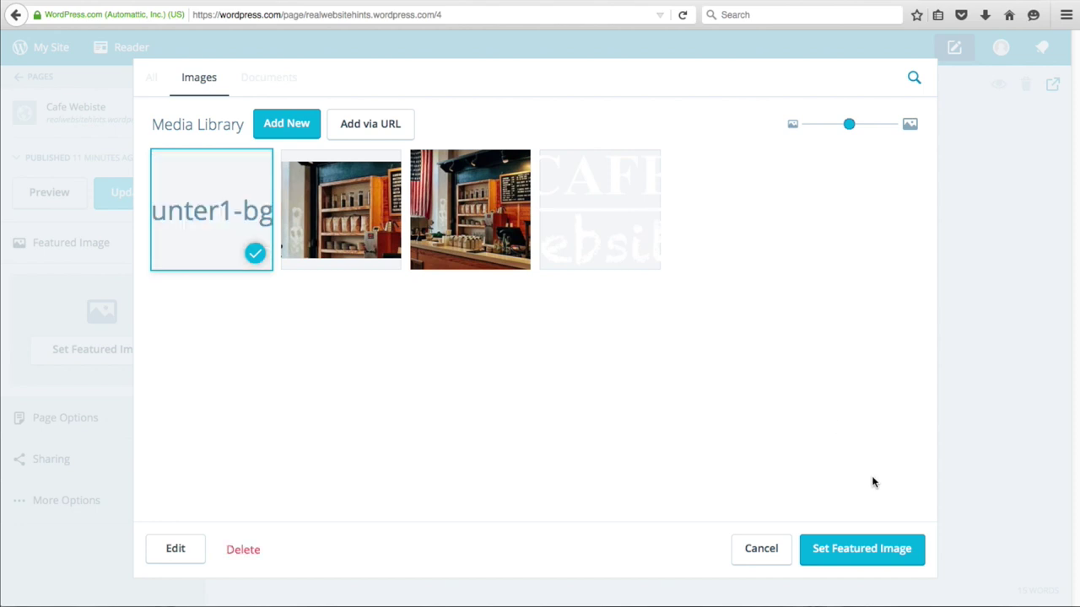
pyautogui.click(876, 550)
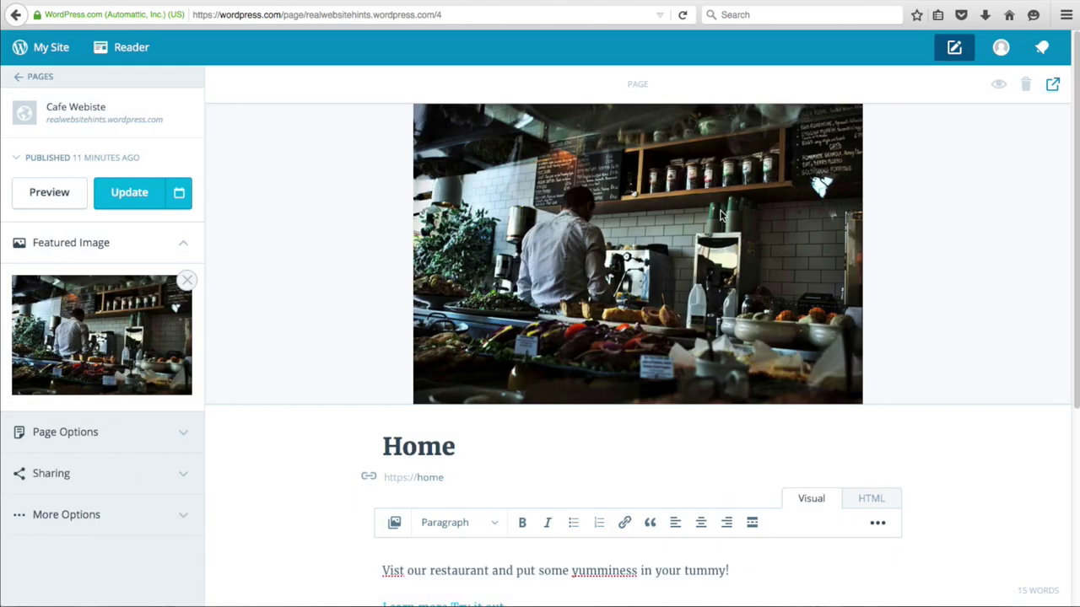
# - Save the Home page update with its new featured image
pyautogui.scroll(-2, 544, 304)
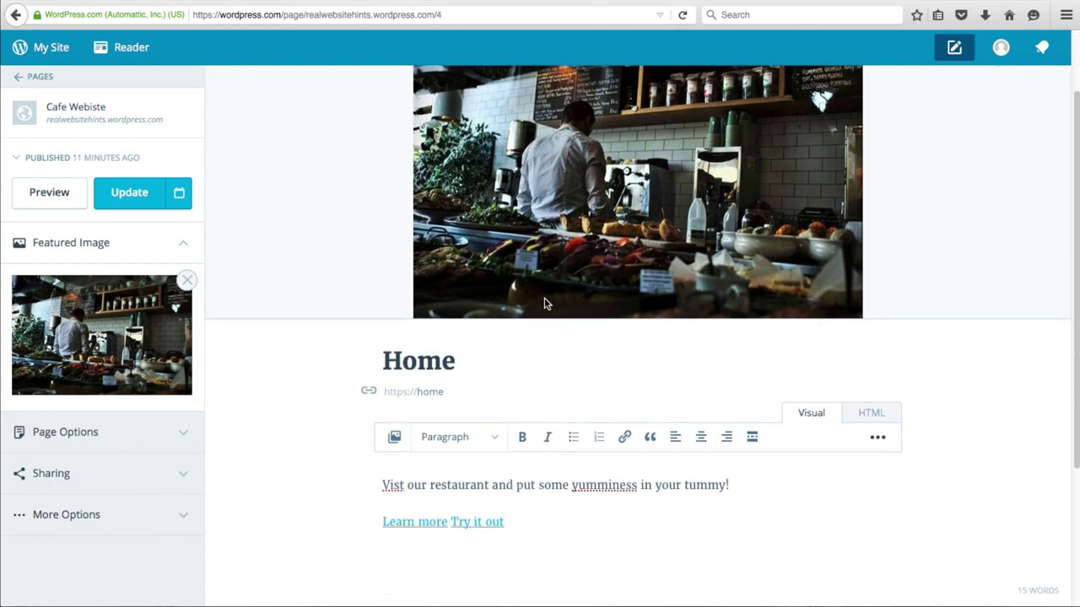
pyautogui.scroll(-4, 544, 303)
pyautogui.scroll(6, 544, 300)
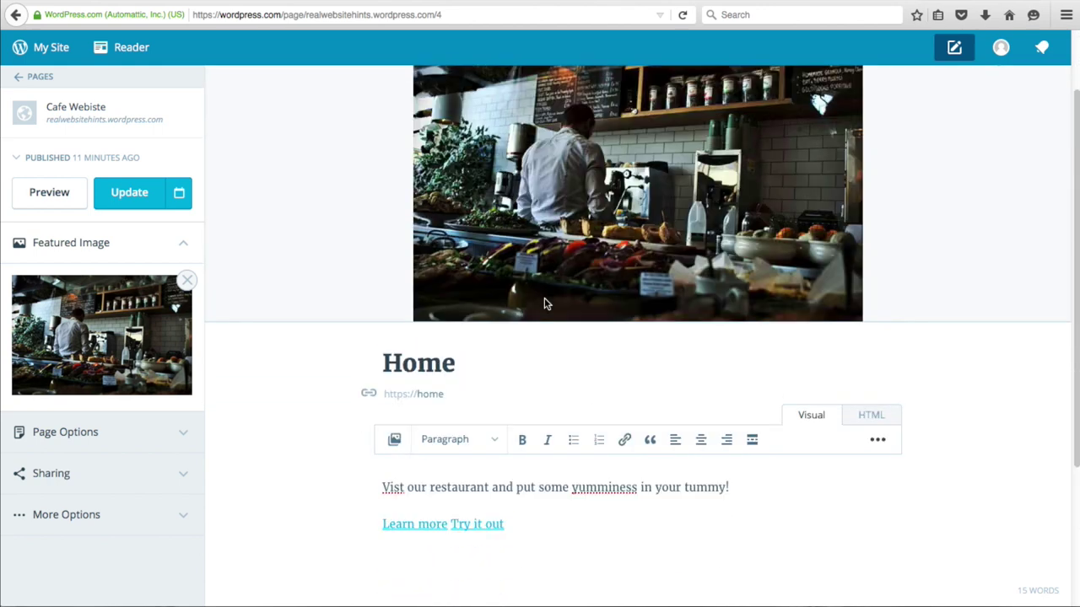
pyautogui.click(131, 201)
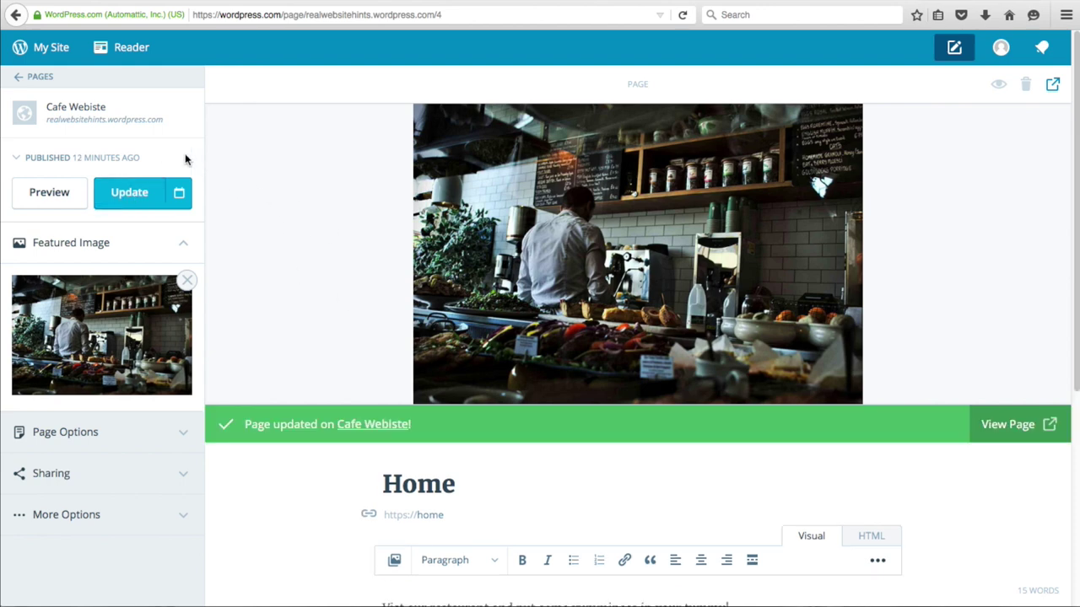
pyautogui.click(179, 115)
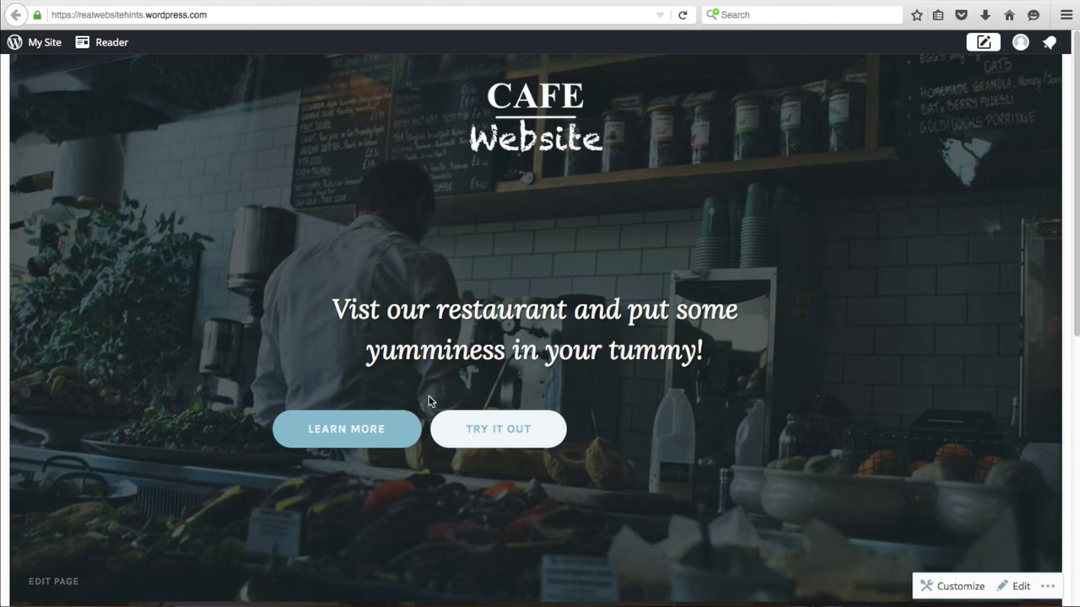
pyautogui.click(64, 580)
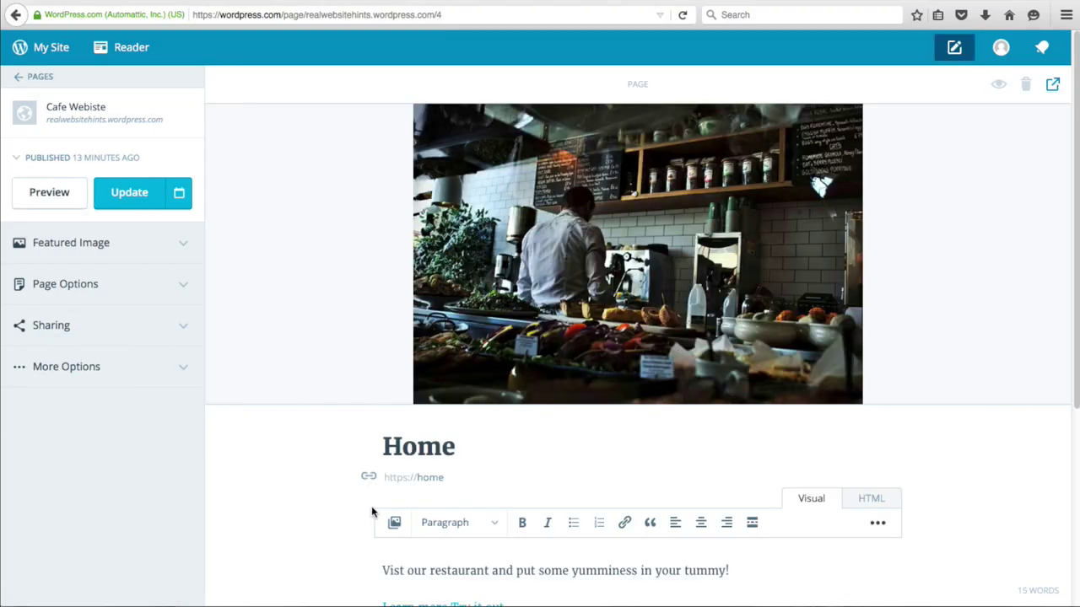
# - Center-align the welcome line and the Learn more / Try it out links, then update the page
pyautogui.scroll(-2, 626, 313)
pyautogui.click(527, 424)
pyautogui.moveTo(526, 424); pyautogui.dragTo(369, 371)
pyautogui.moveTo(506, 422); pyautogui.dragTo(362, 369)
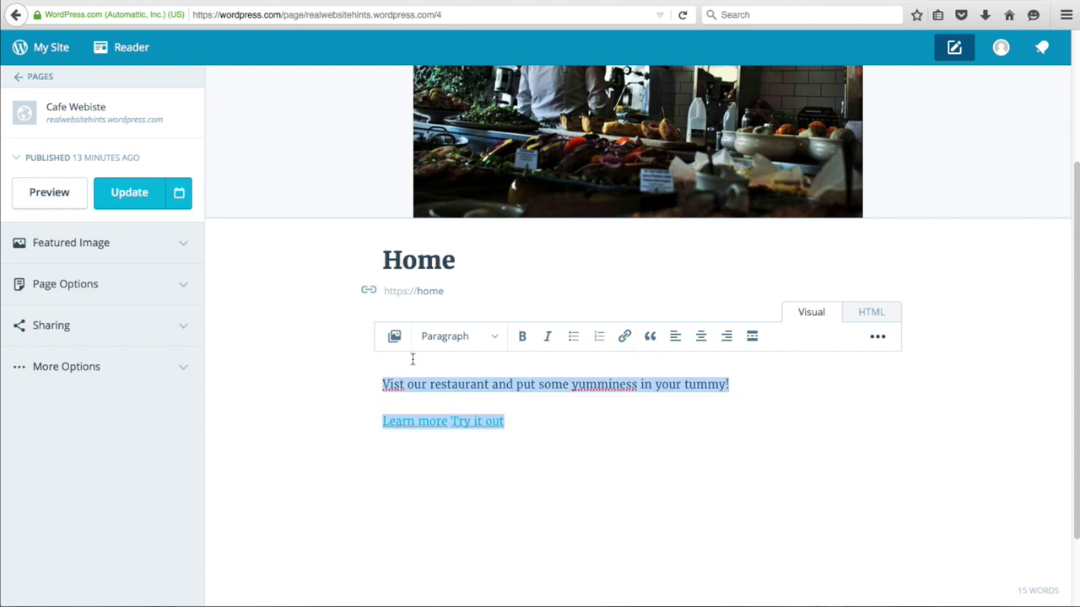
pyautogui.click(700, 336)
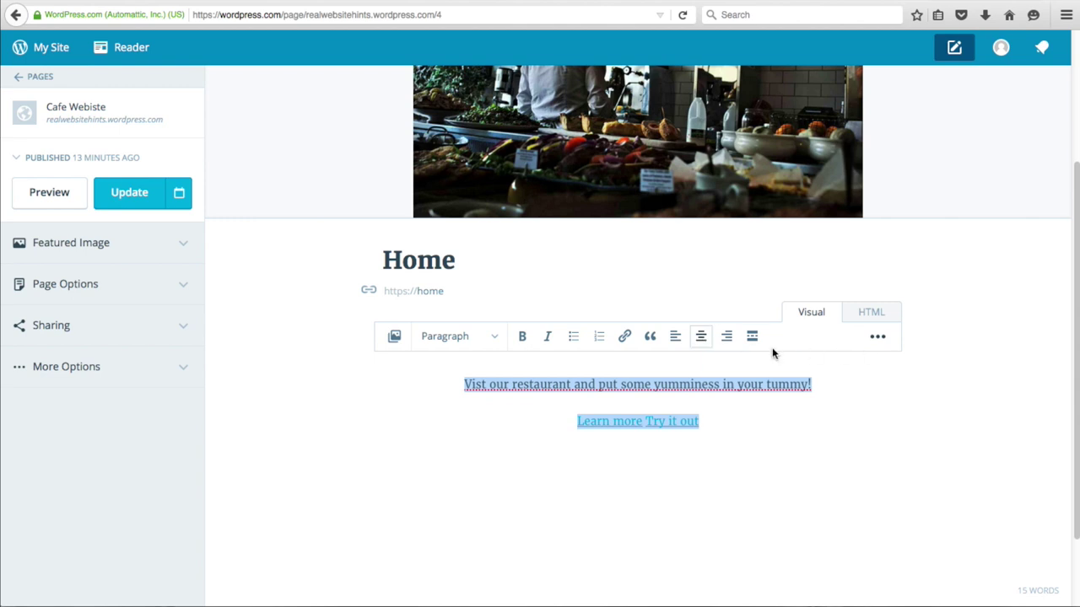
pyautogui.click(877, 336)
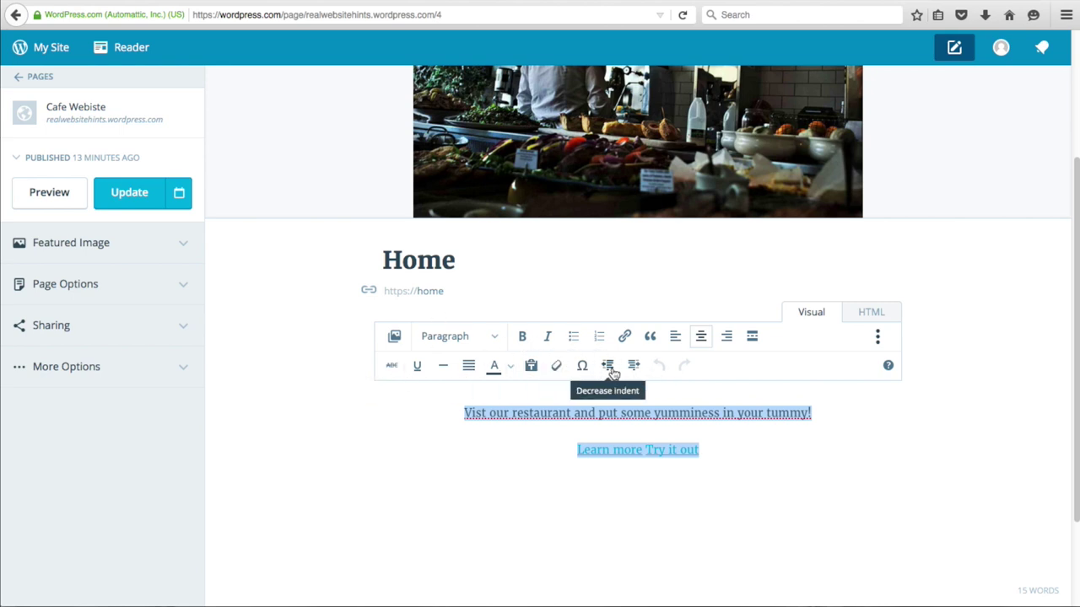
pyautogui.click(131, 202)
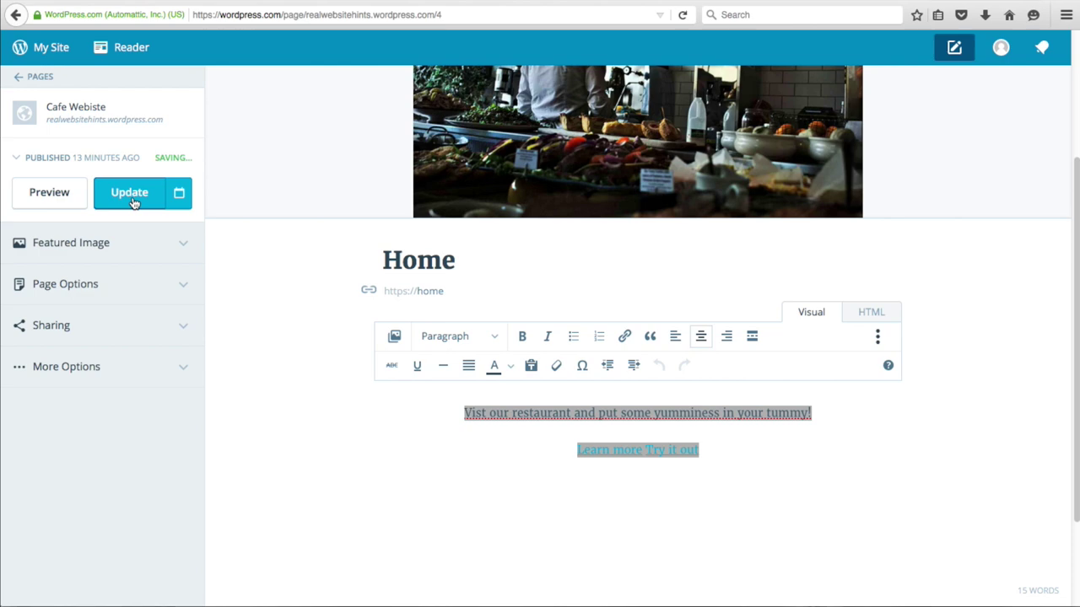
# - Browse the live homepage's centered buttons over the café photo, then open My Site
pyautogui.click(109, 109)
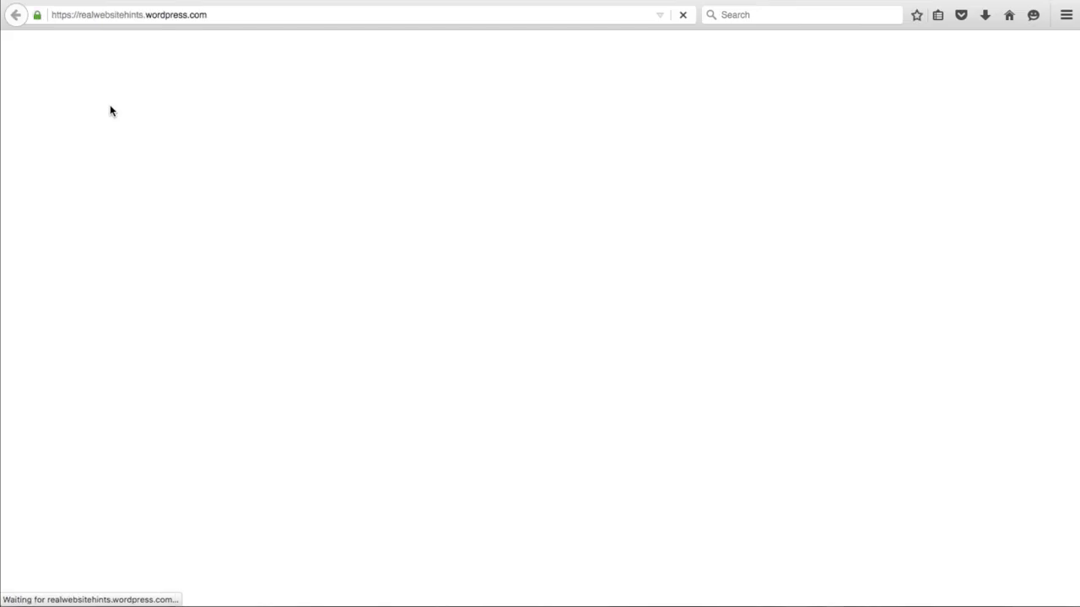
pyautogui.scroll(-3, 286, 331)
pyautogui.scroll(-3, 286, 328)
pyautogui.scroll(5, 287, 328)
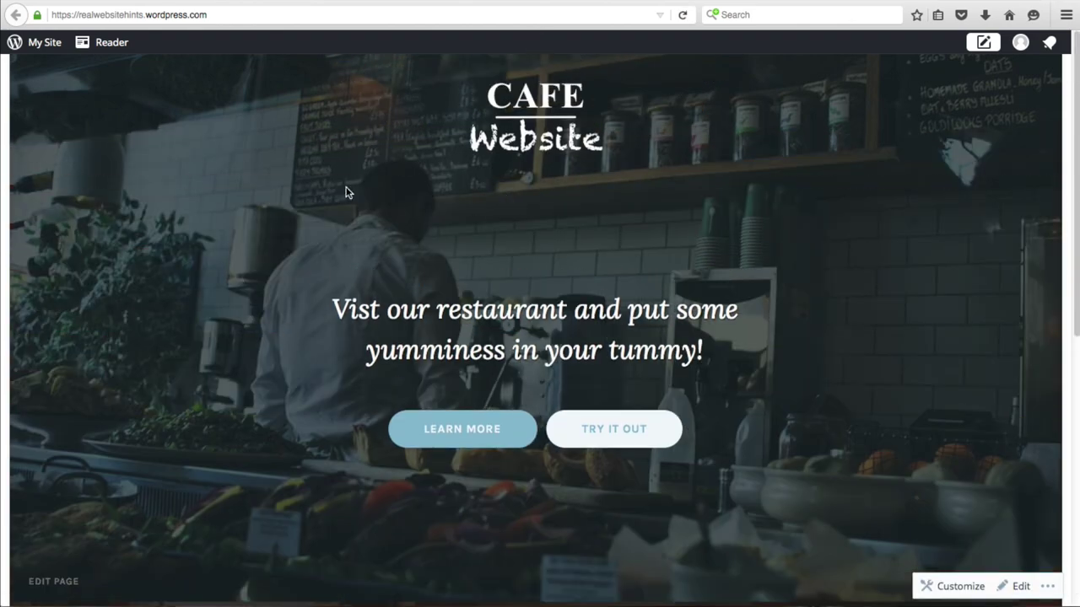
pyautogui.scroll(-5, 420, 231)
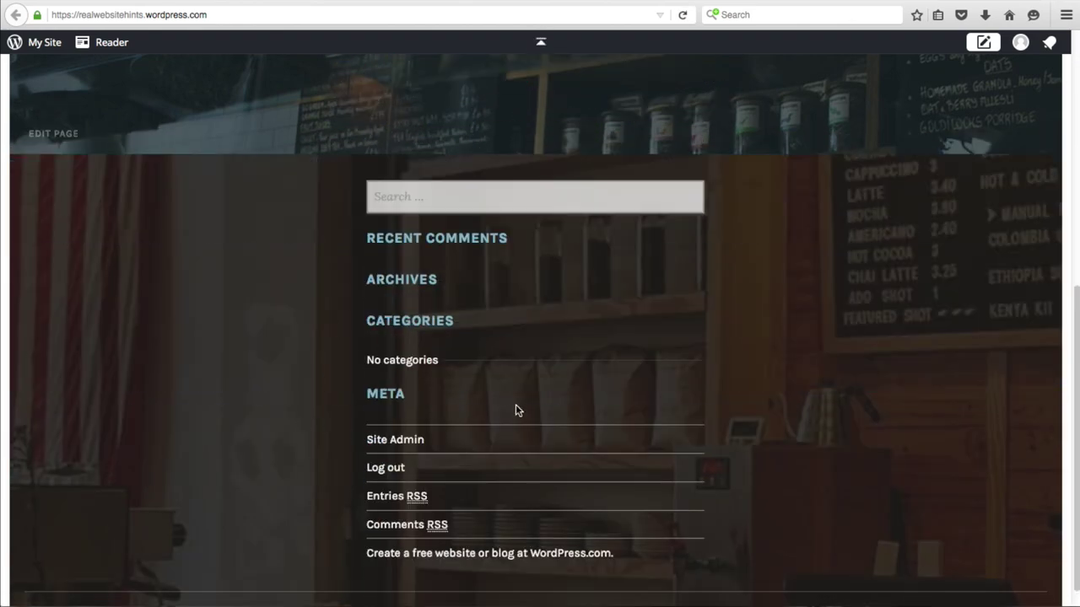
pyautogui.scroll(5, 471, 393)
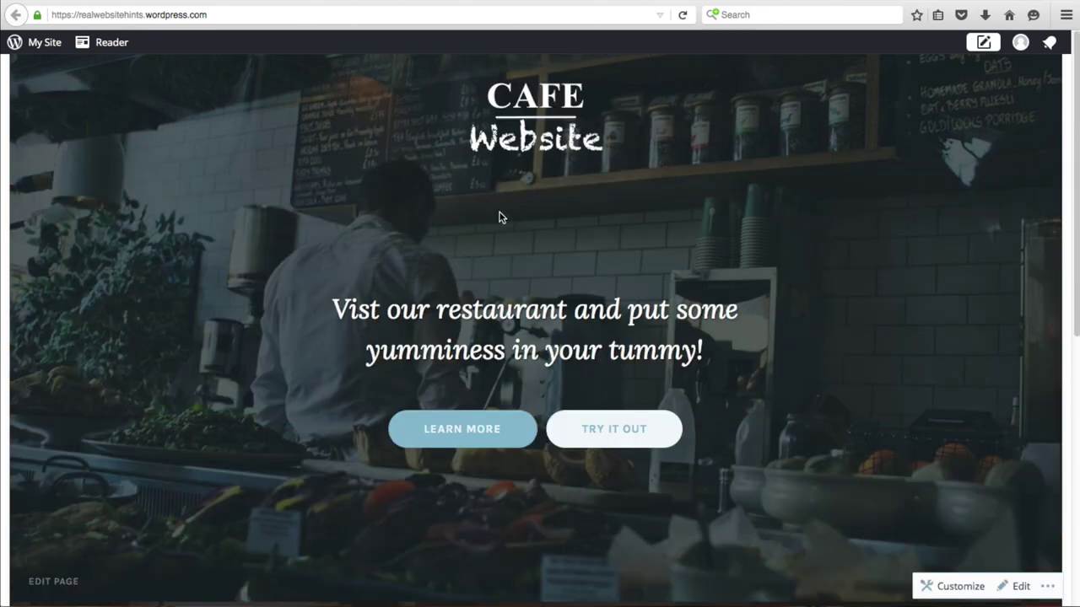
pyautogui.scroll(-1, 365, 251)
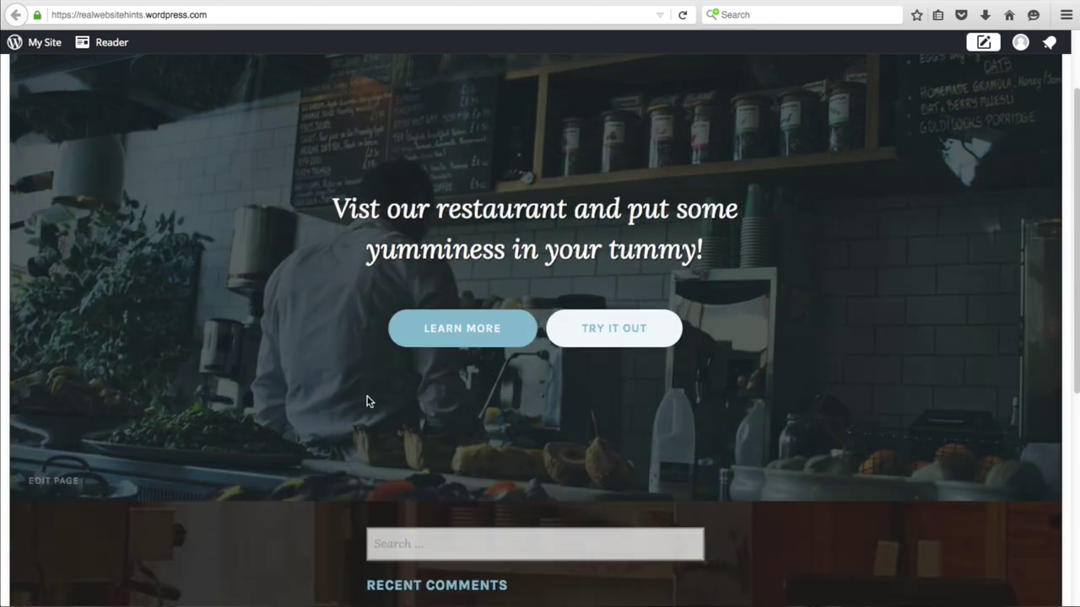
pyautogui.click(38, 42)
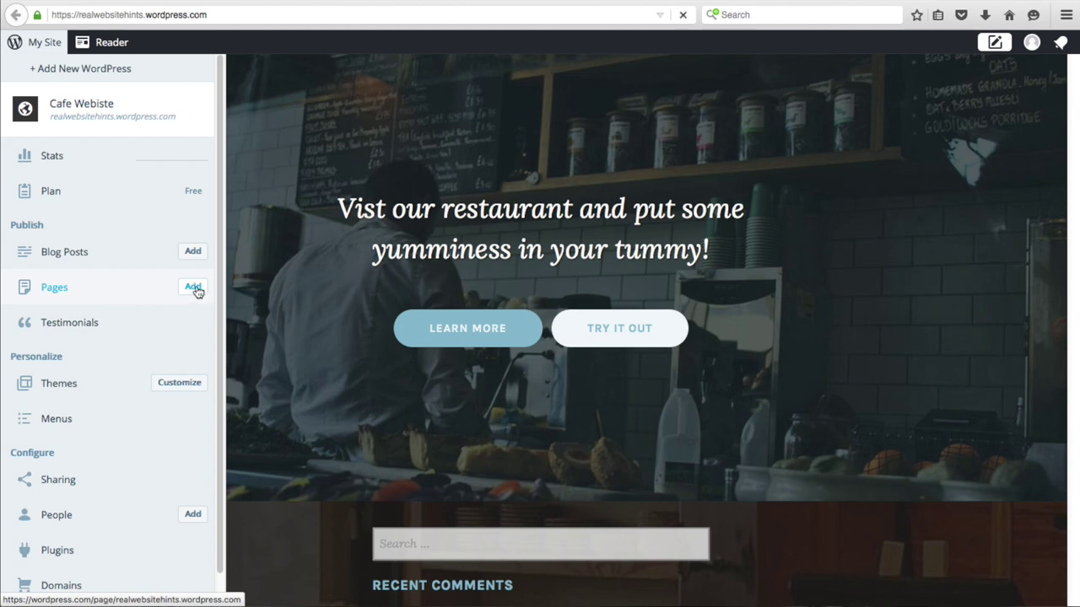
# - Create a page titled 'What Do Our Customers Say' using the Testimonials template, and publish it
pyautogui.click(194, 288)
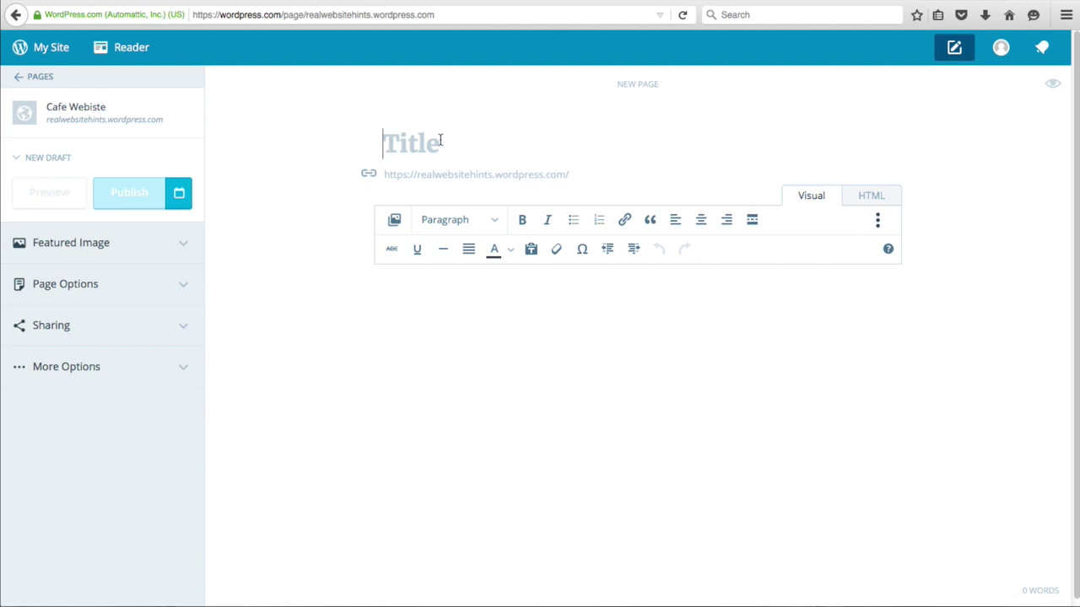
pyautogui.write('What Do Our Customers Sa')
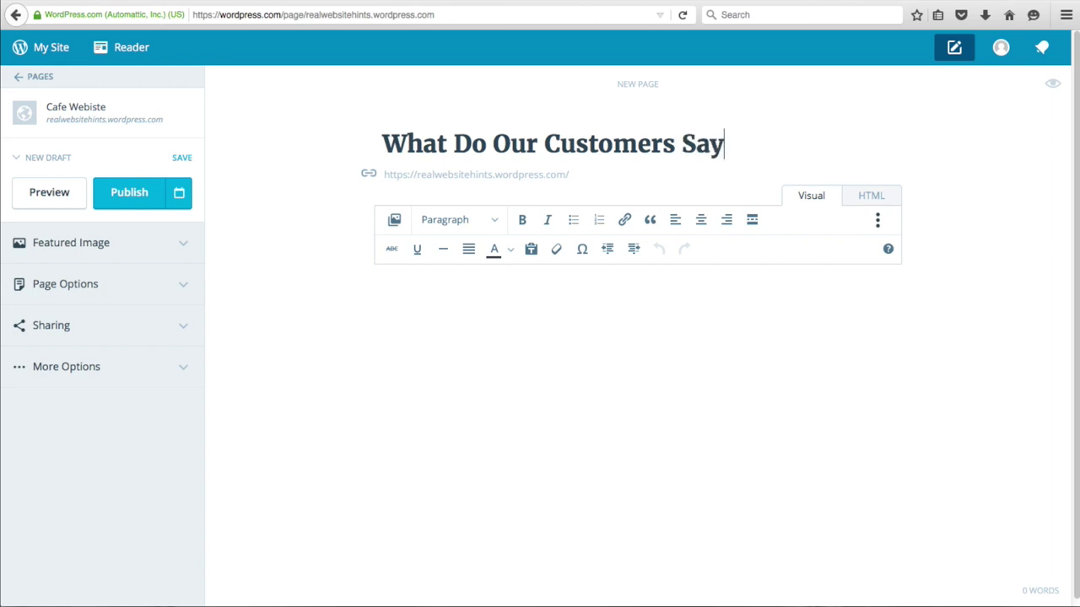
pyautogui.write('y')
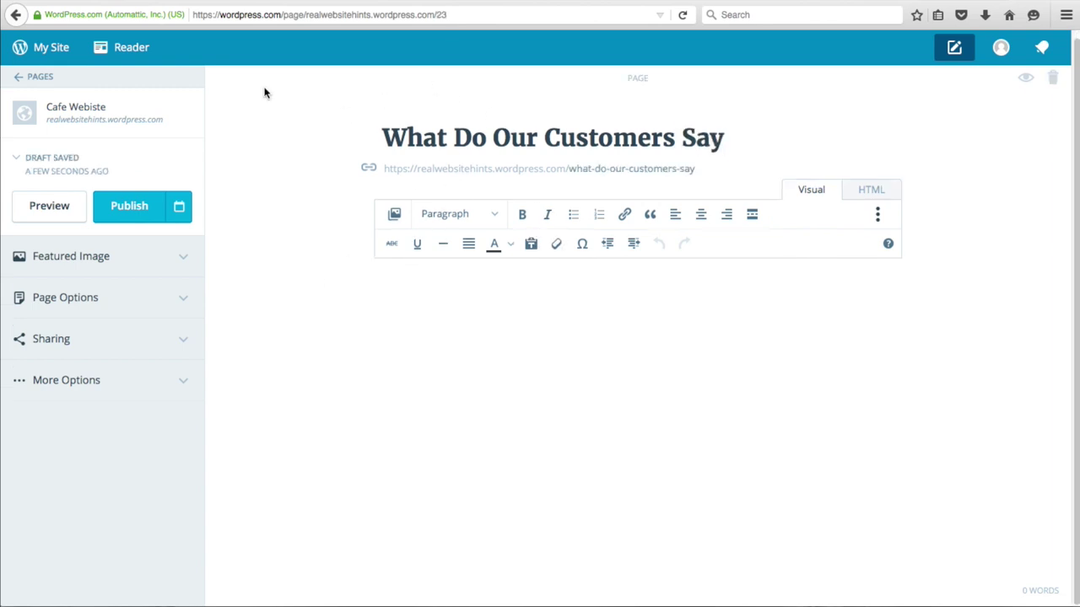
pyautogui.click(182, 305)
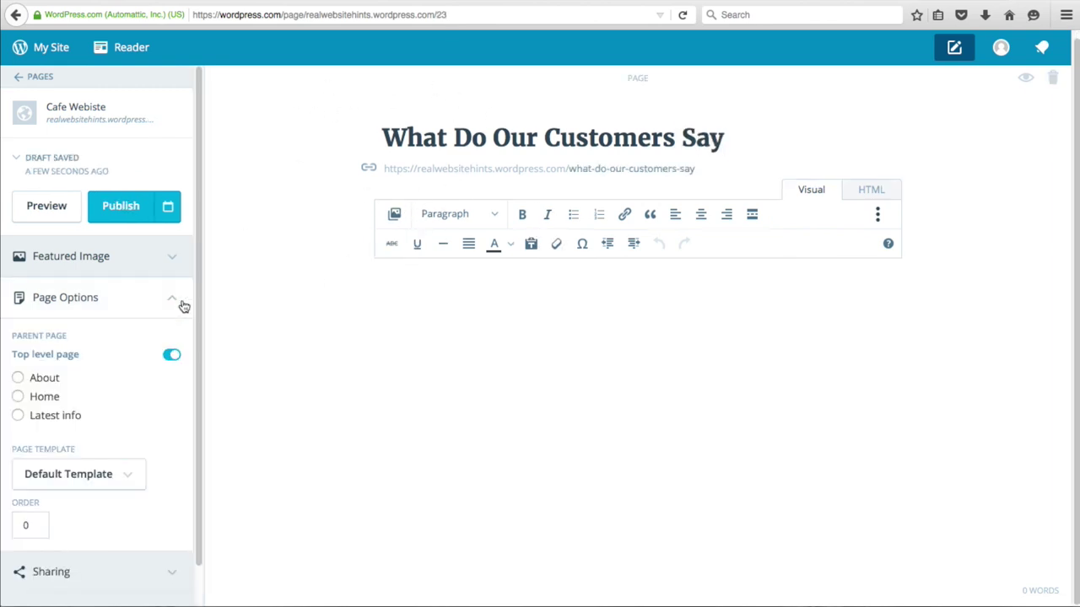
pyautogui.click(135, 477)
pyautogui.scroll(-1, 139, 484)
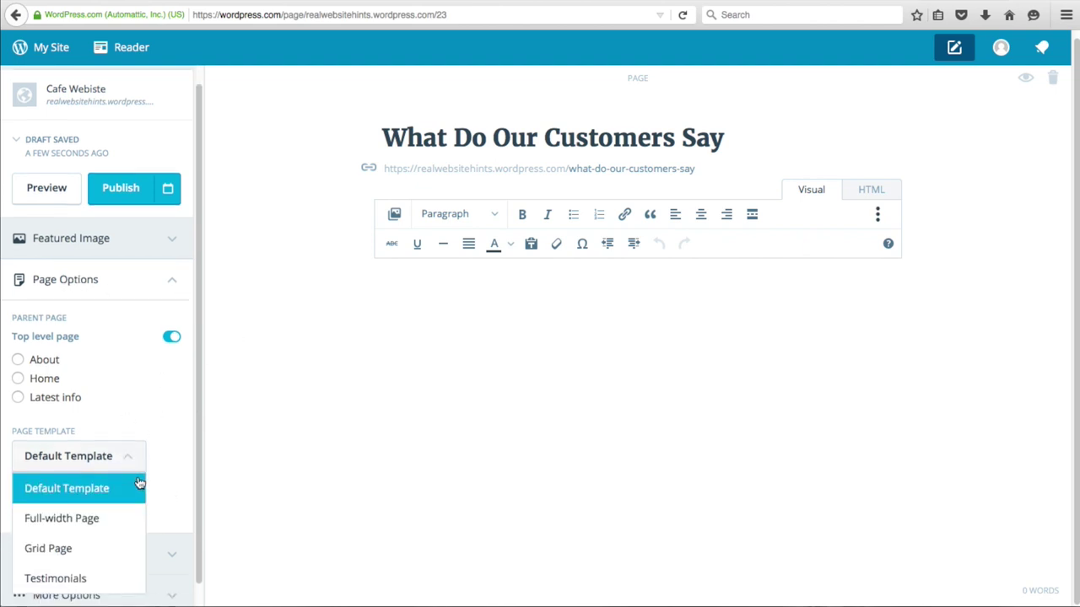
pyautogui.click(78, 559)
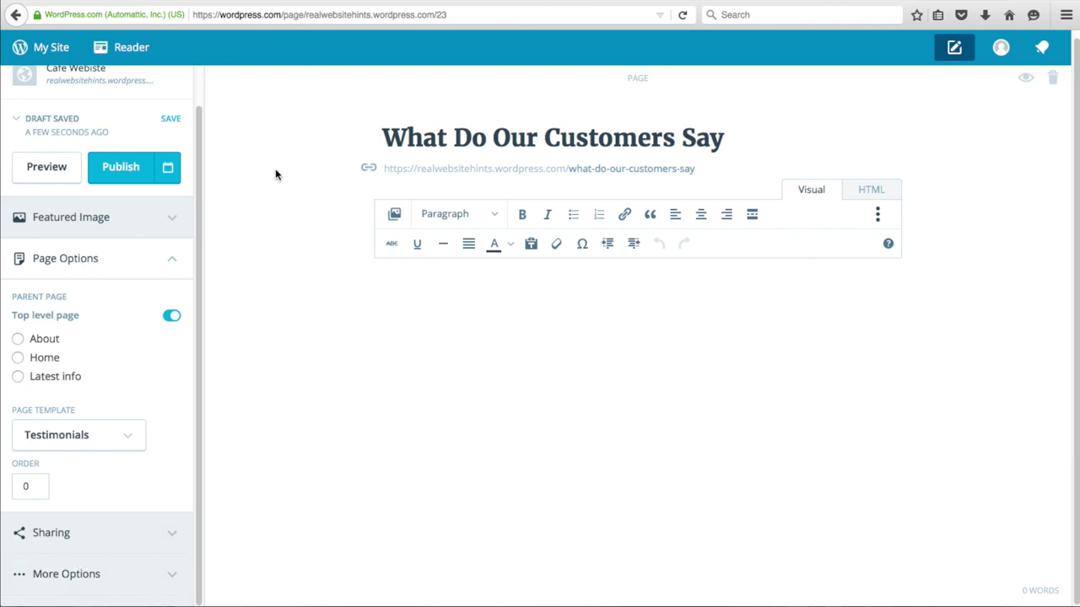
pyautogui.click(122, 174)
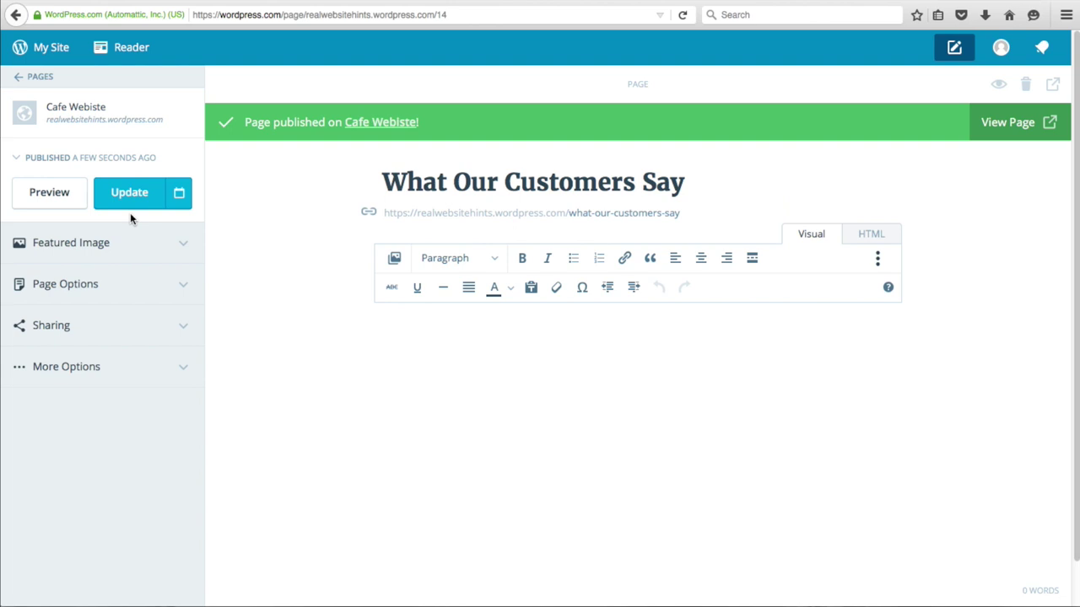
# - Start a new testimonial and enter the customer's name as its title
pyautogui.click(32, 78)
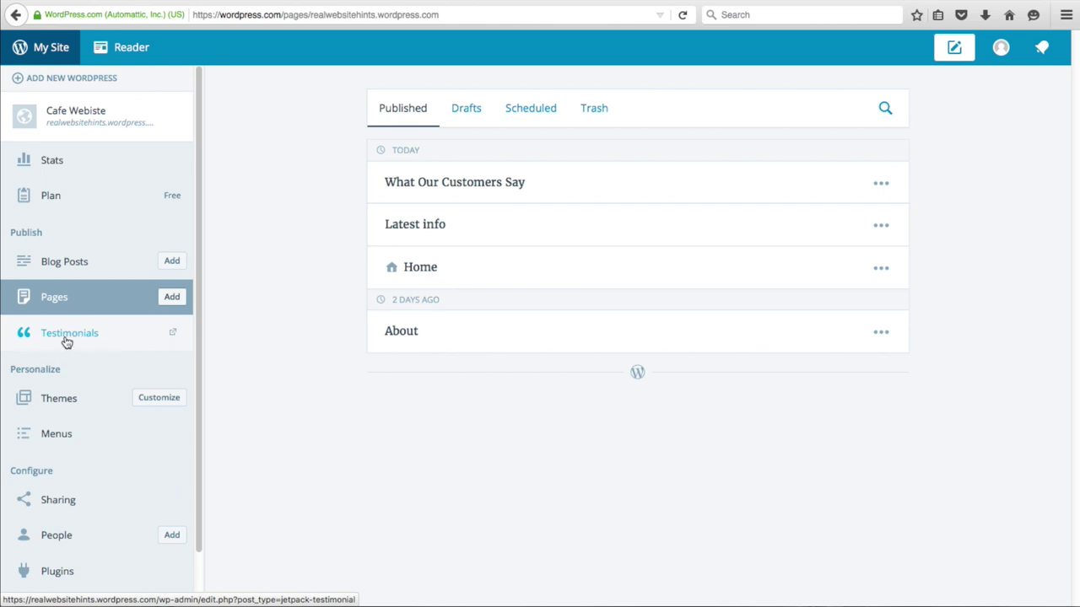
pyautogui.click(65, 337)
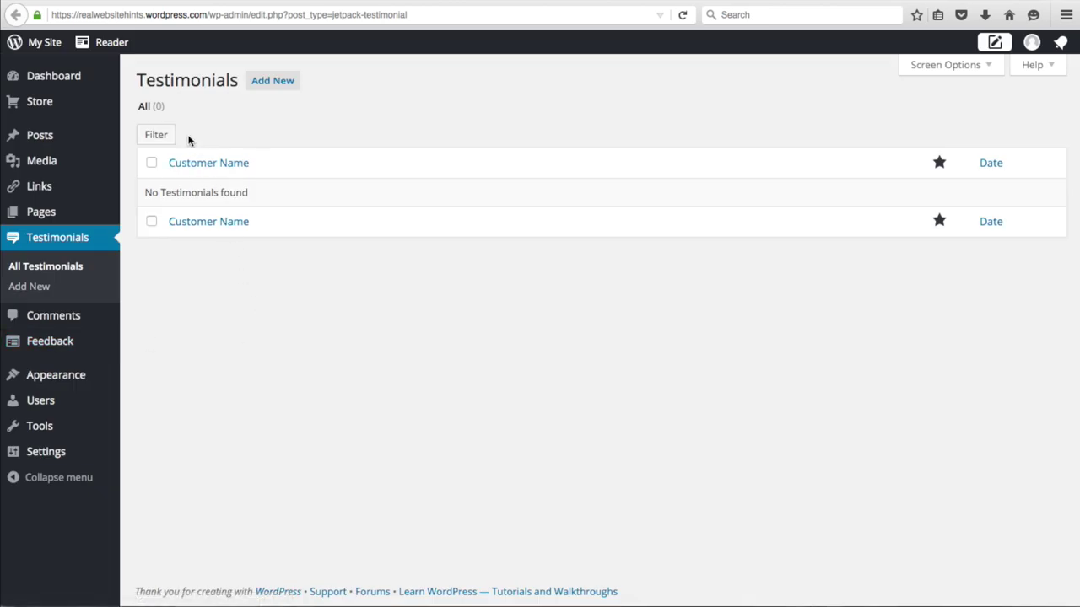
pyautogui.click(266, 85)
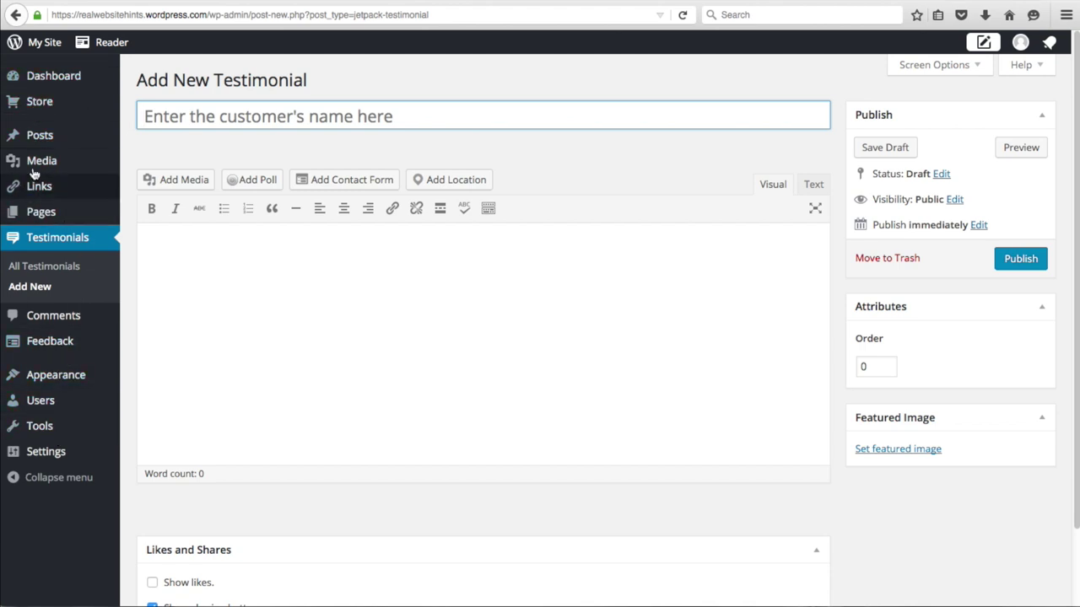
pyautogui.moveTo(75, 99)
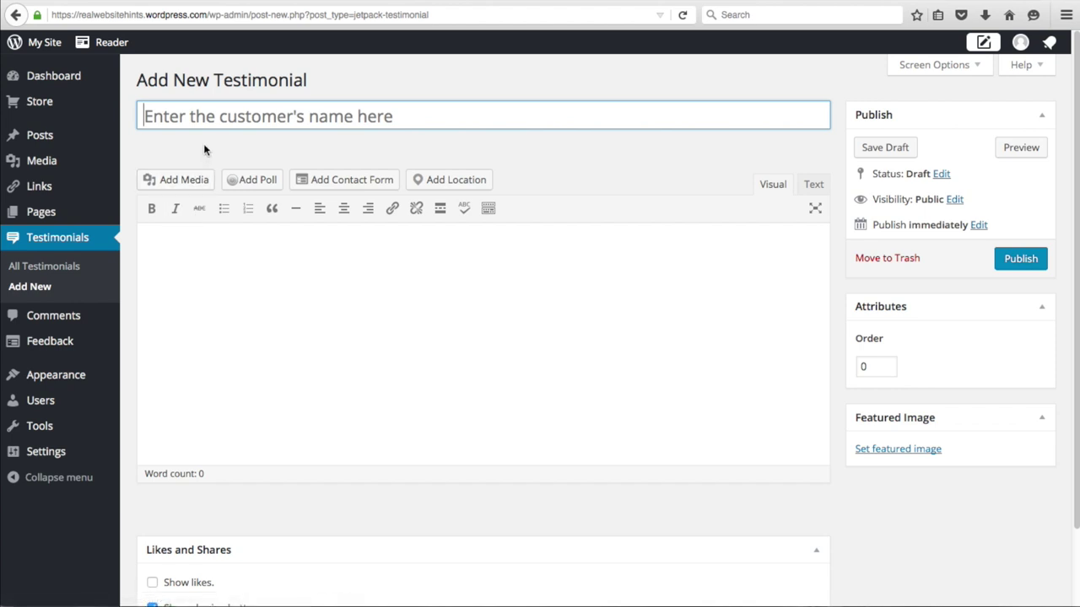
pyautogui.press('shift')
pyautogui.write('Steve Rogers')
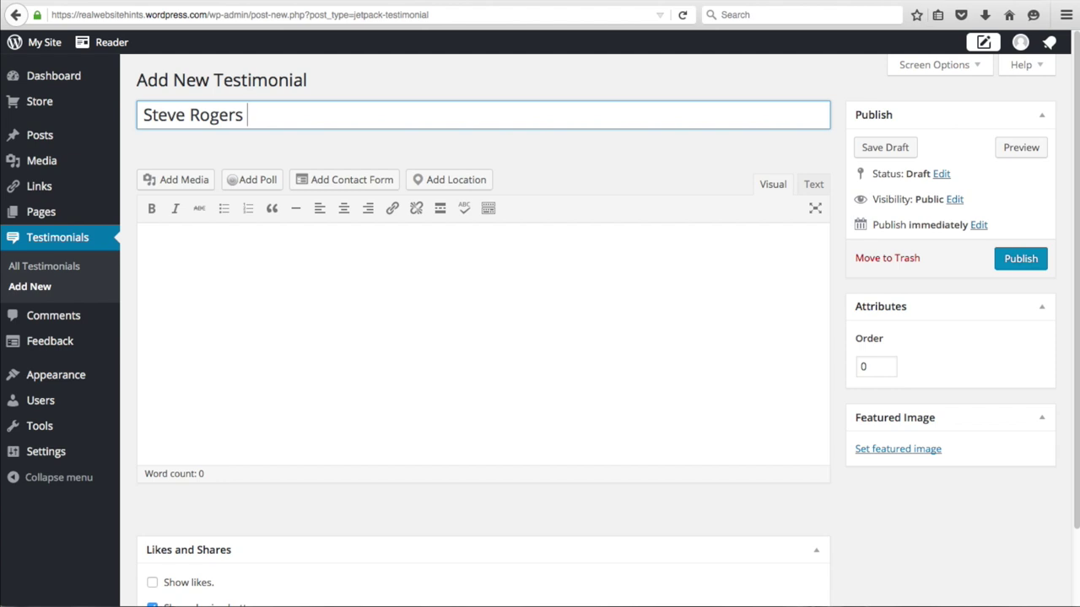
# - Append the italic CEO job title in <em> tags and paste the coffee-and-cookies quote into the body
pyautogui.press('Tab')
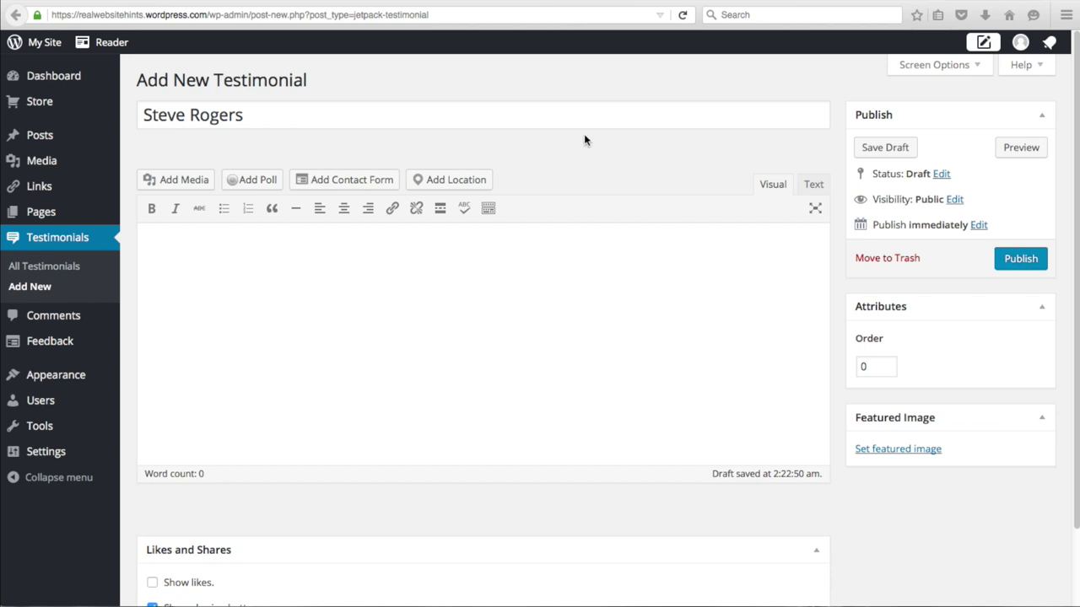
pyautogui.click(343, 116)
pyautogui.write('<em')
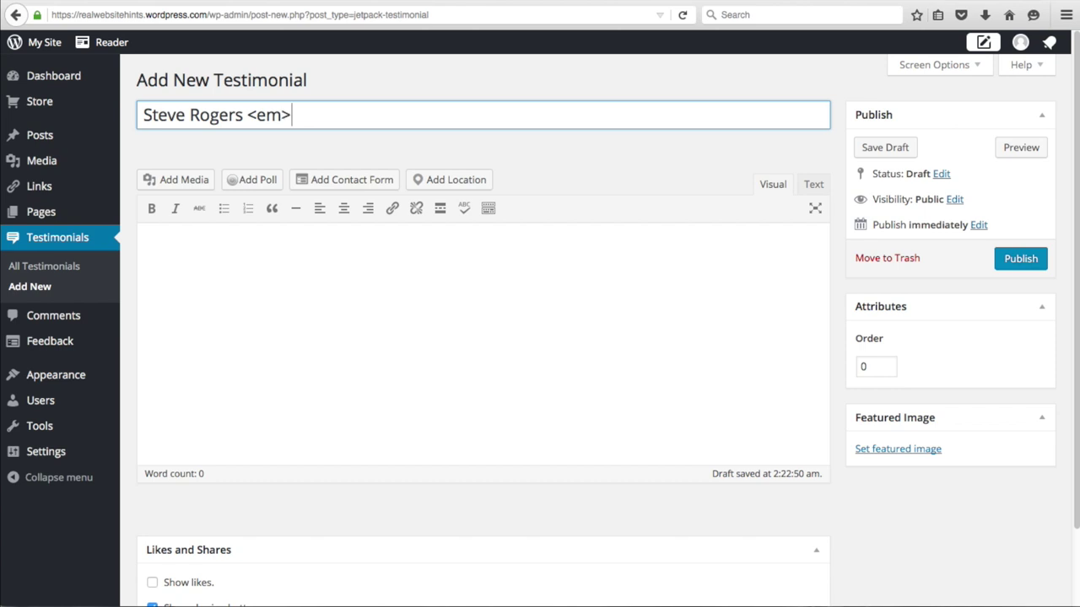
pyautogui.write('> CEO at Roger INC')
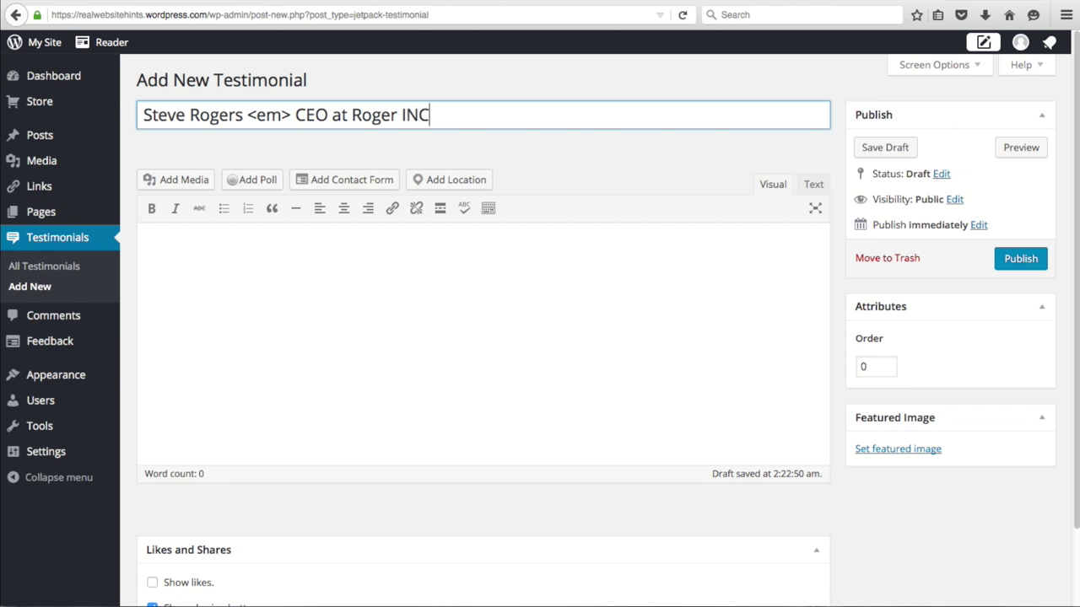
pyautogui.write('.</em>')
pyautogui.rightClick(238, 266)
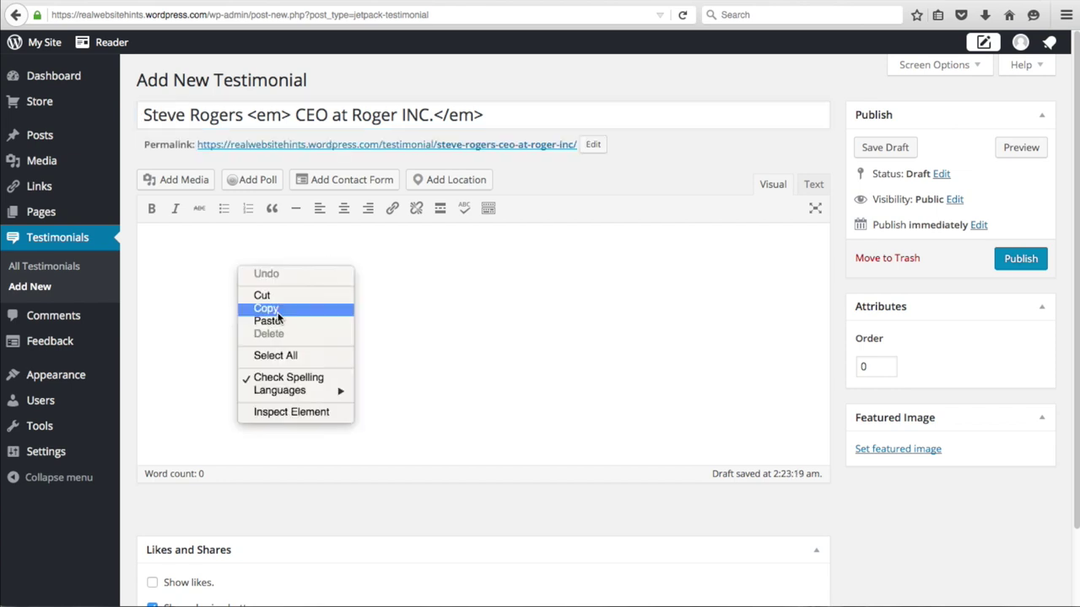
pyautogui.click(279, 322)
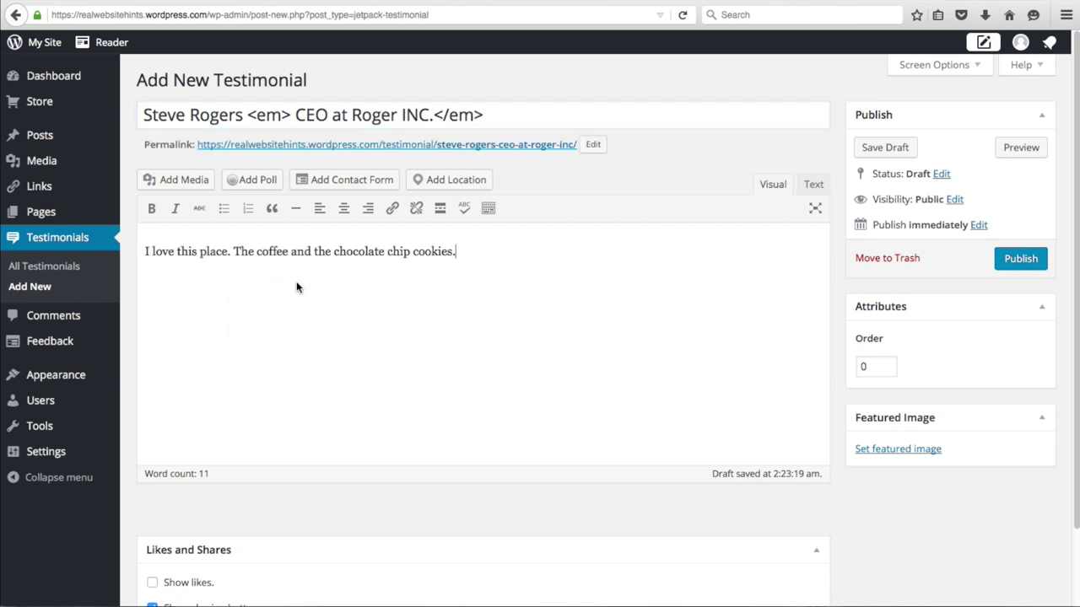
pyautogui.scroll(-2, 525, 364)
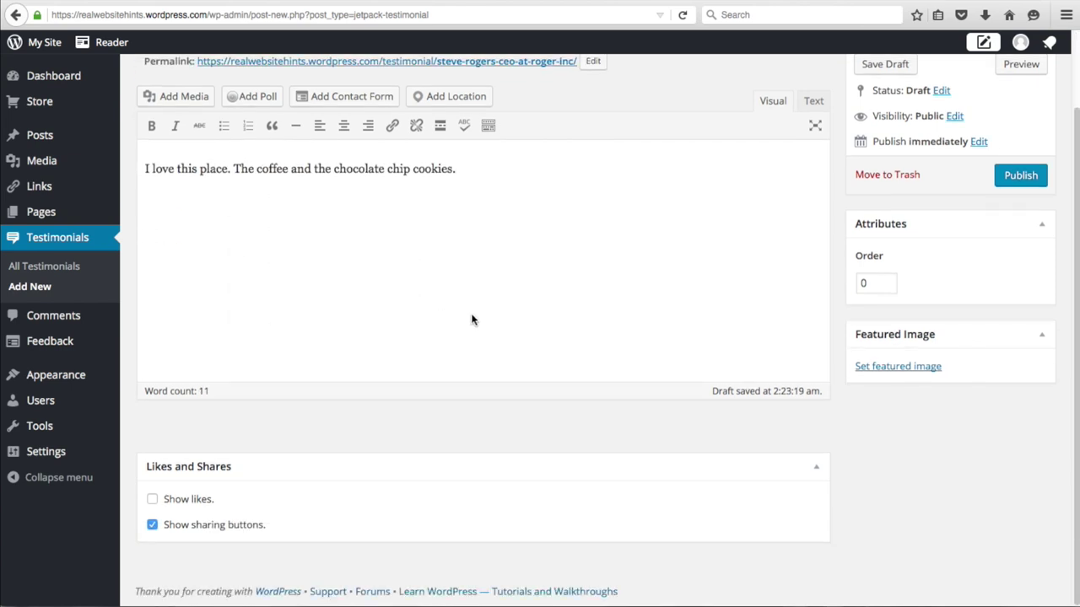
# - Upload a portrait photo as the testimonial's featured image and publish it
pyautogui.click(899, 368)
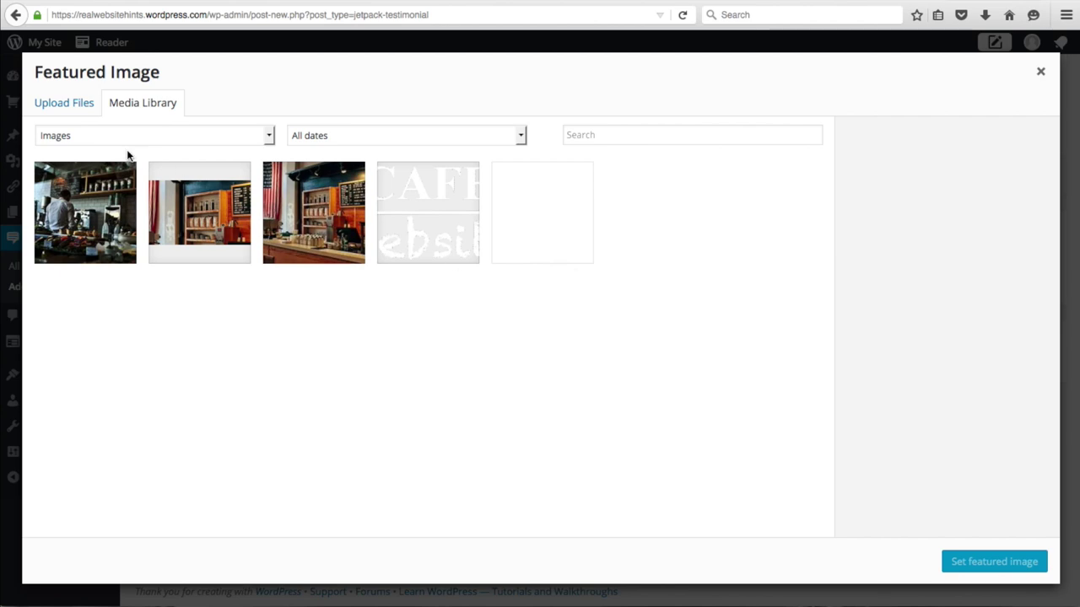
pyautogui.click(71, 107)
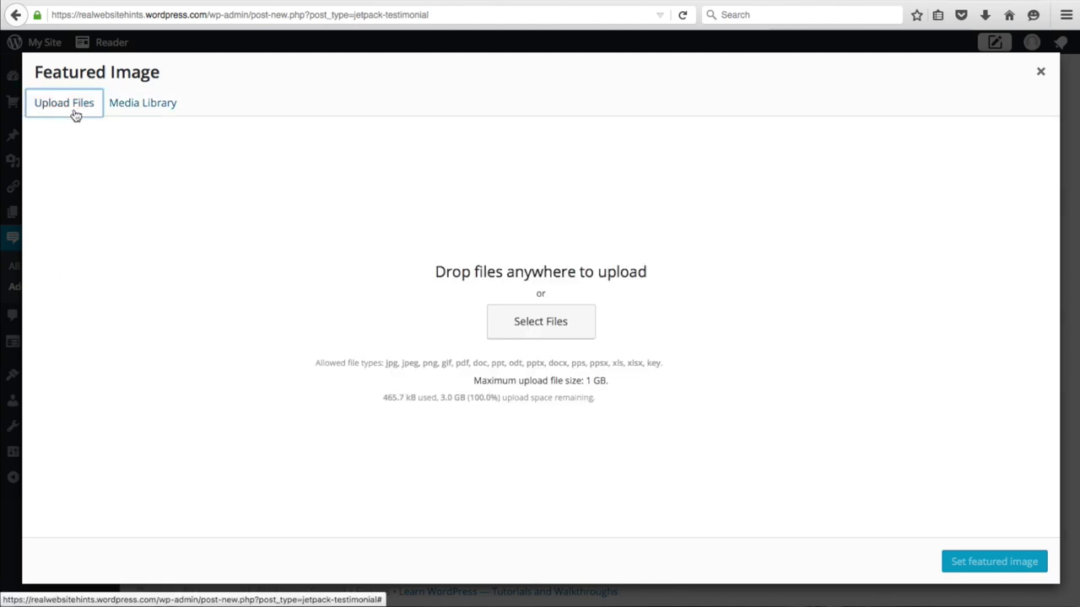
pyautogui.click(566, 325)
pyautogui.press('Return')
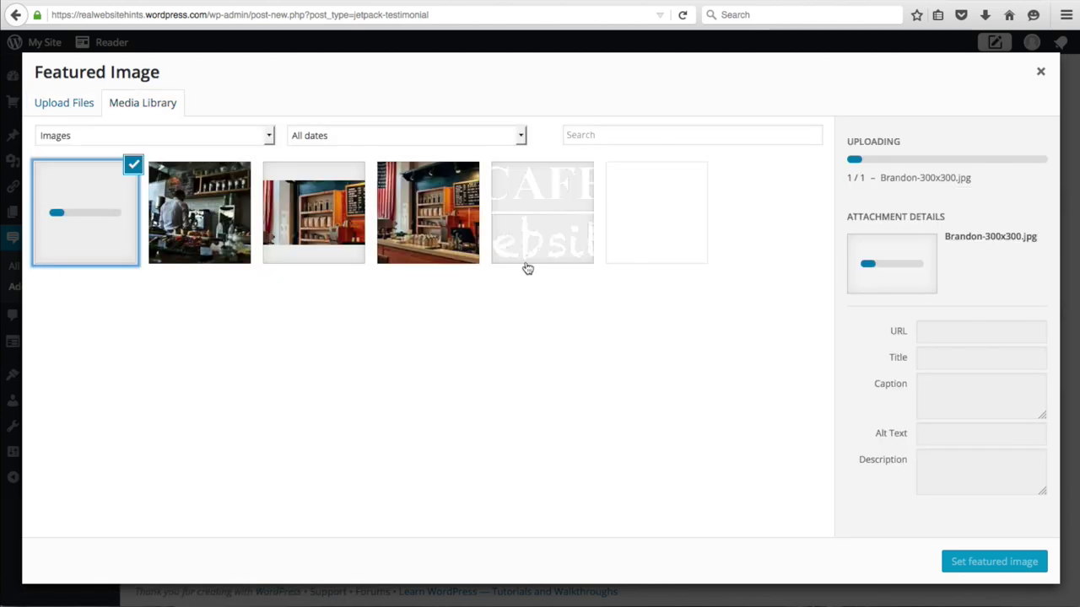
pyautogui.click(964, 565)
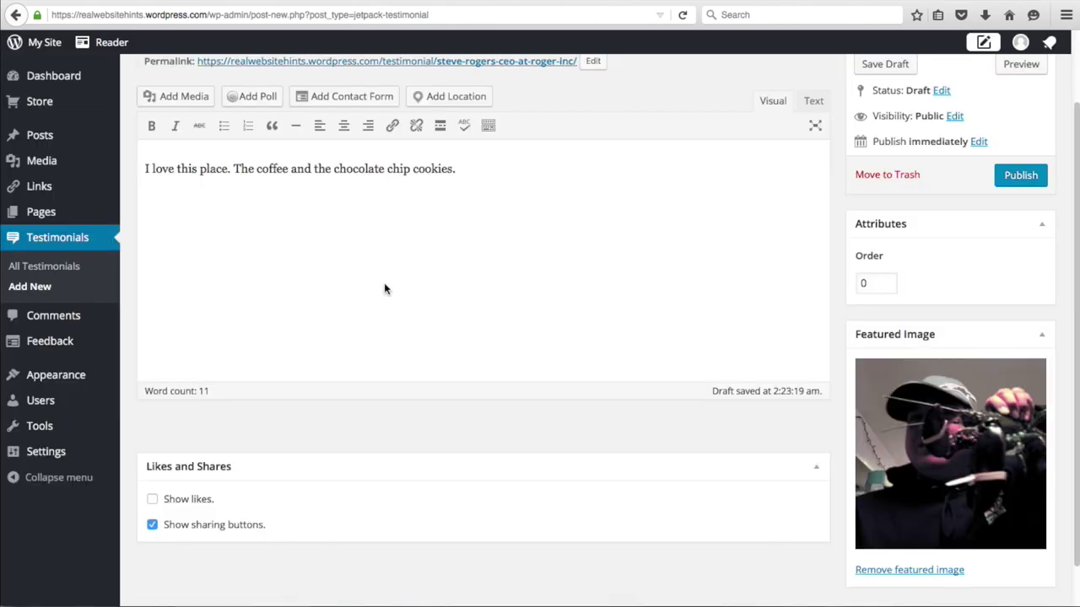
pyautogui.click(1020, 188)
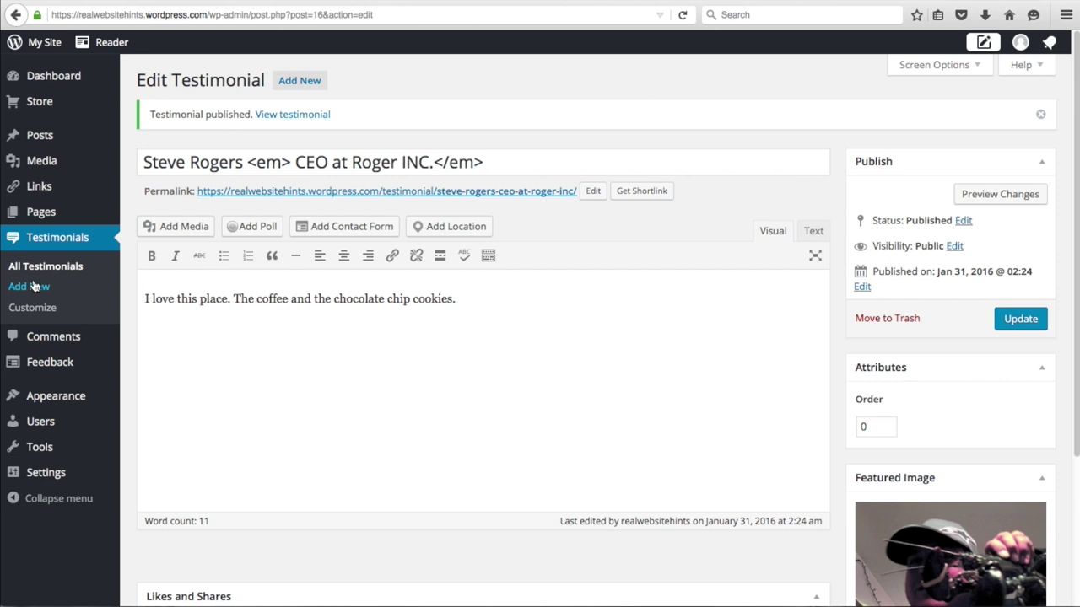
# - Start a second testimonial with the reviewer's name, italic job title and the quote 'I love the pizza and breat! Yum'
pyautogui.click(21, 289)
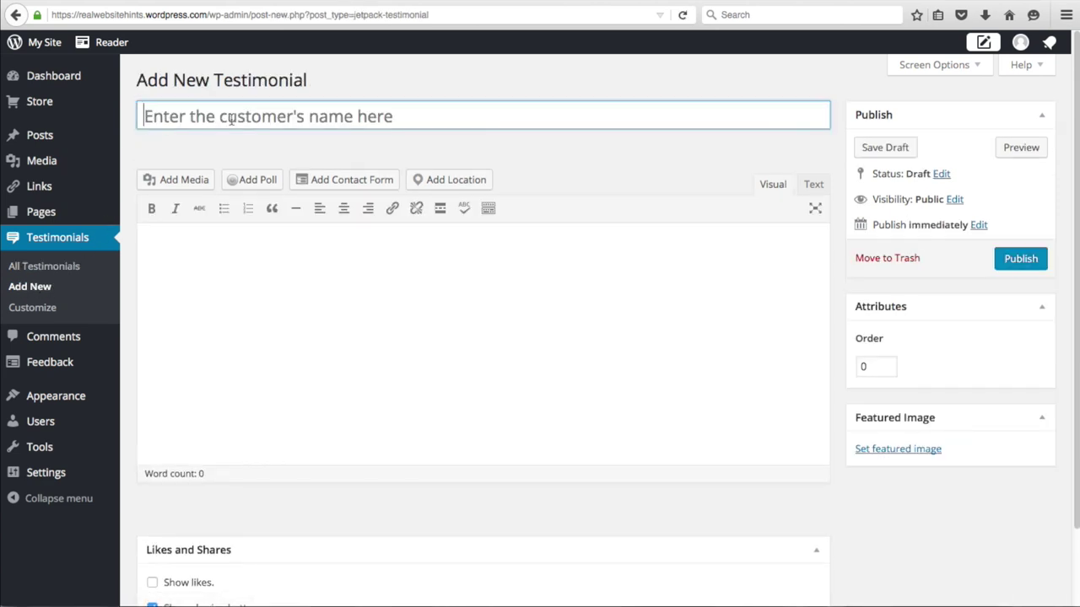
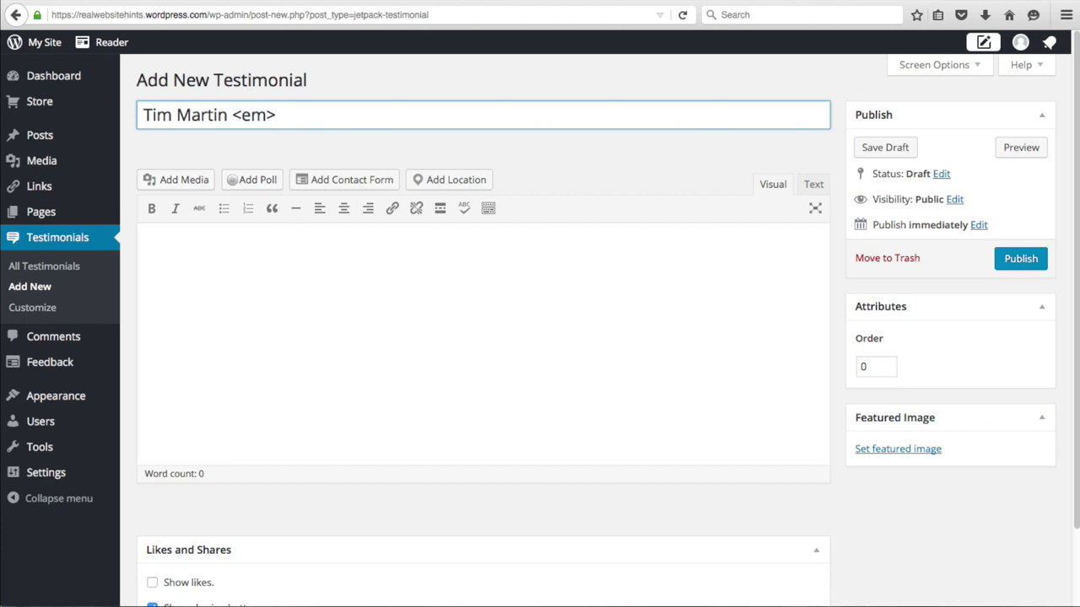
pyautogui.rightClick(309, 119)
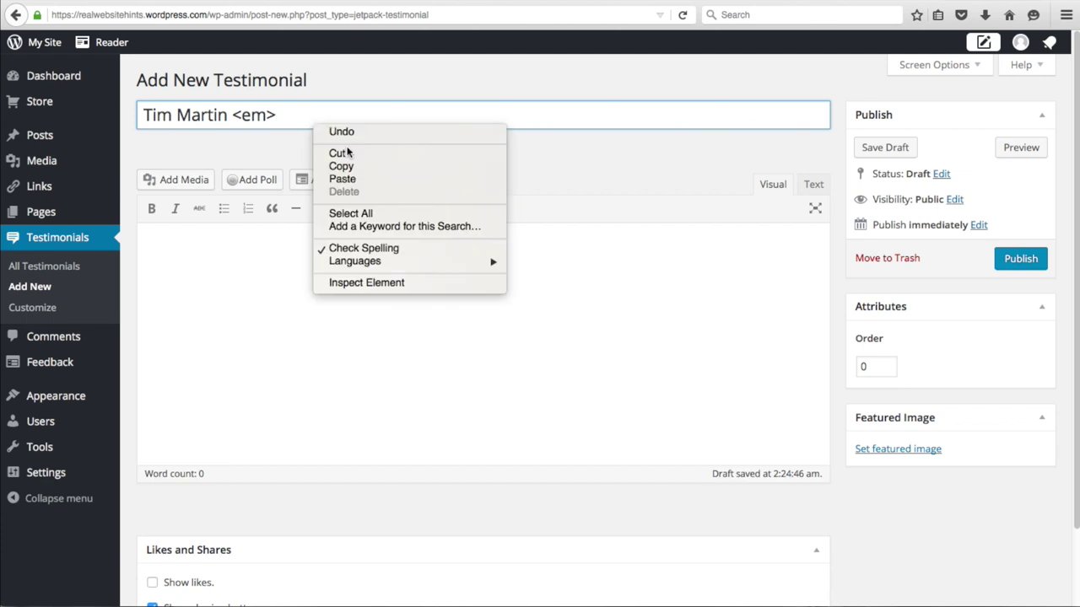
pyautogui.click(356, 180)
pyautogui.write('</')
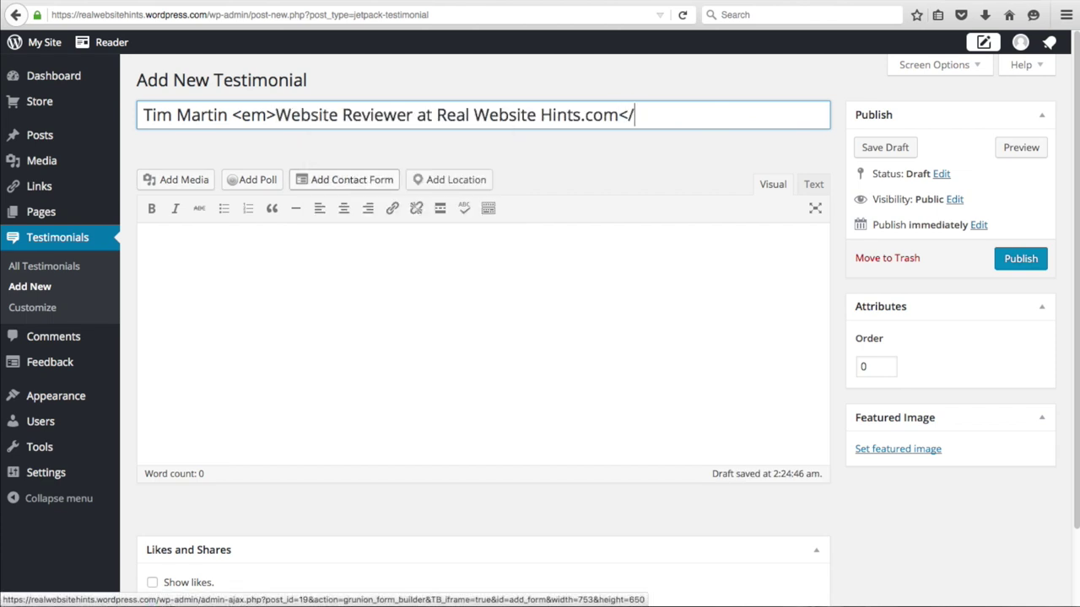
pyautogui.write('em>')
pyautogui.press('Tab')
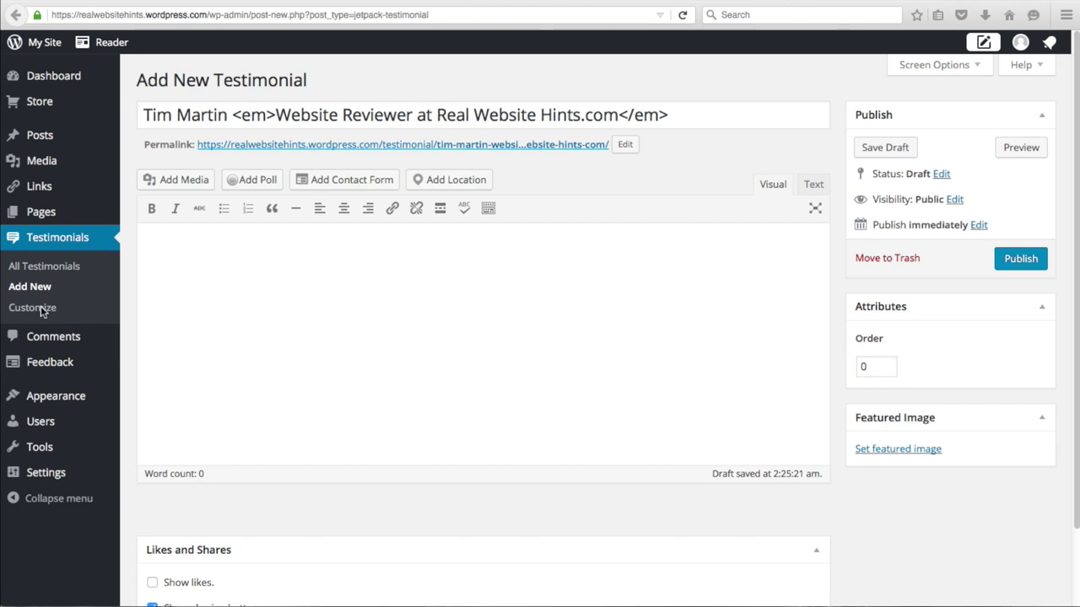
pyautogui.click(228, 251)
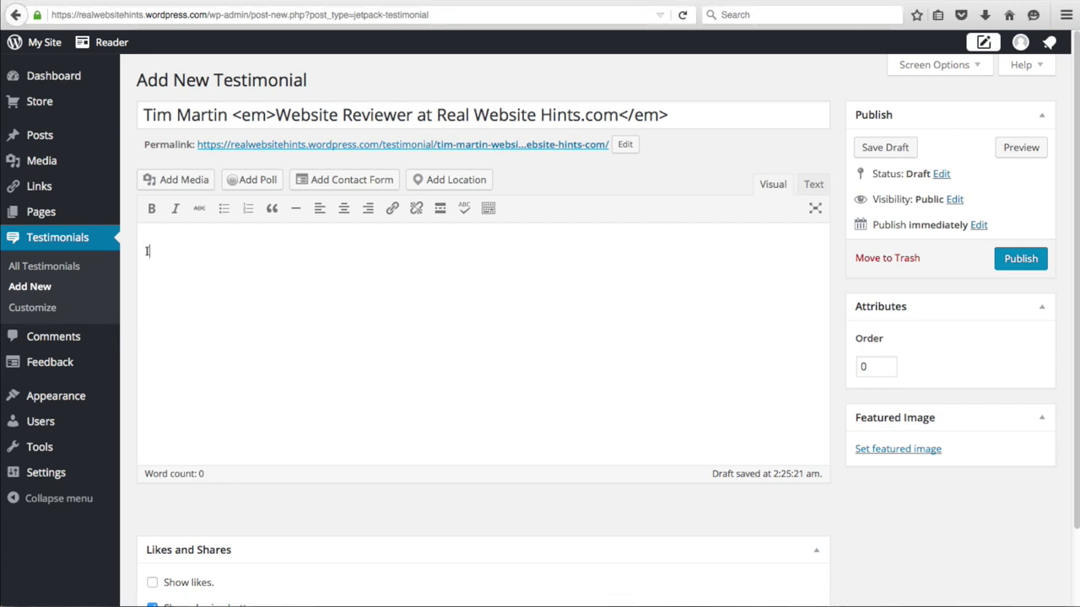
pyautogui.write('I love the pizza and breat')
pyautogui.write('! Yum!')
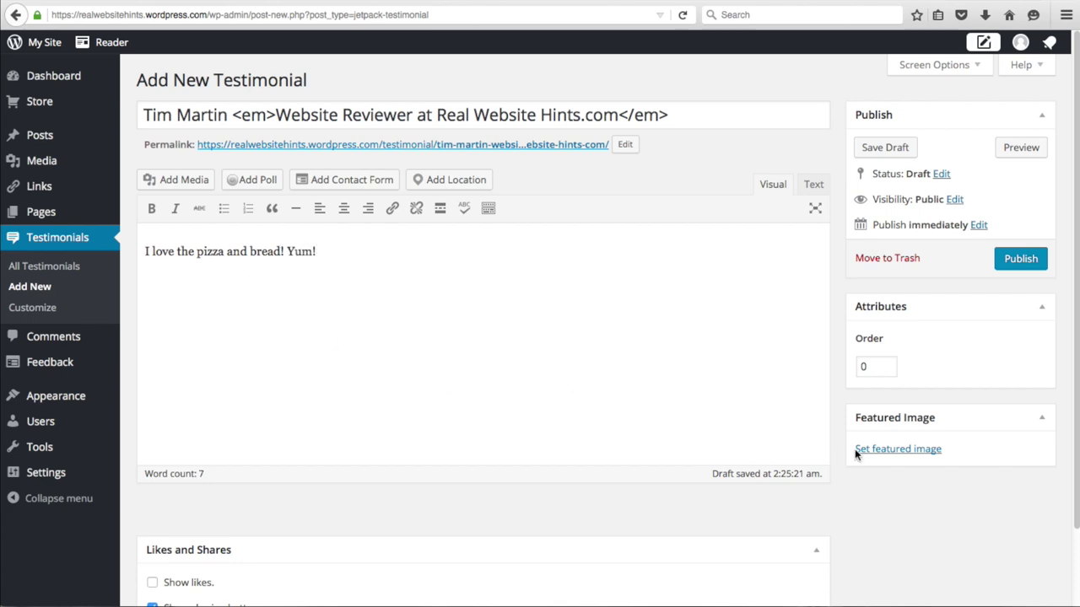
# - Upload the reviewer's photo as the featured image and publish the testimonial
pyautogui.click(894, 449)
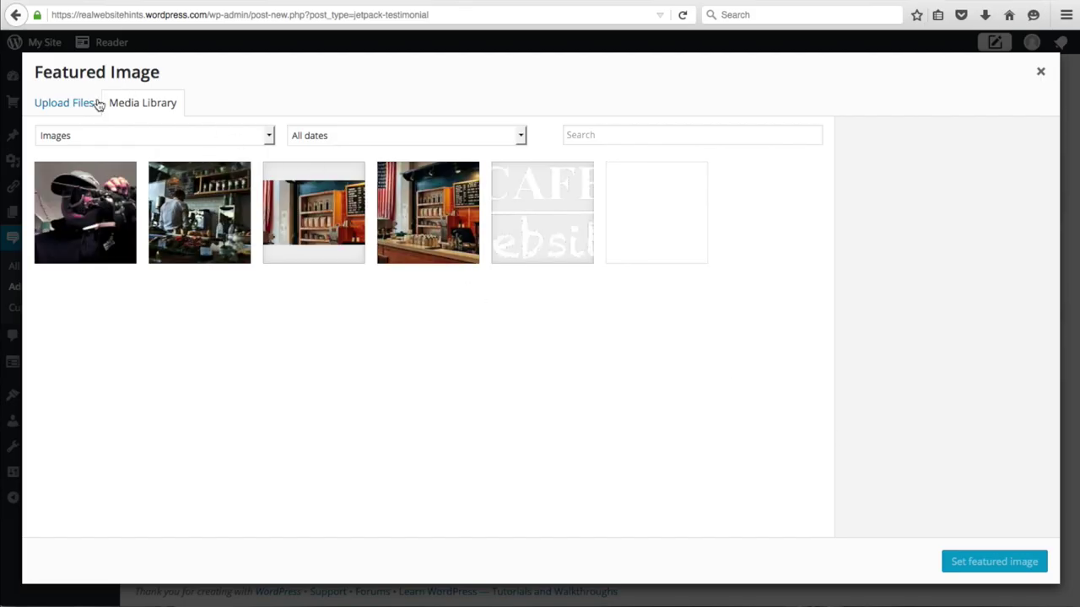
pyautogui.click(85, 102)
pyautogui.click(542, 334)
pyautogui.doubleClick(523, 250)
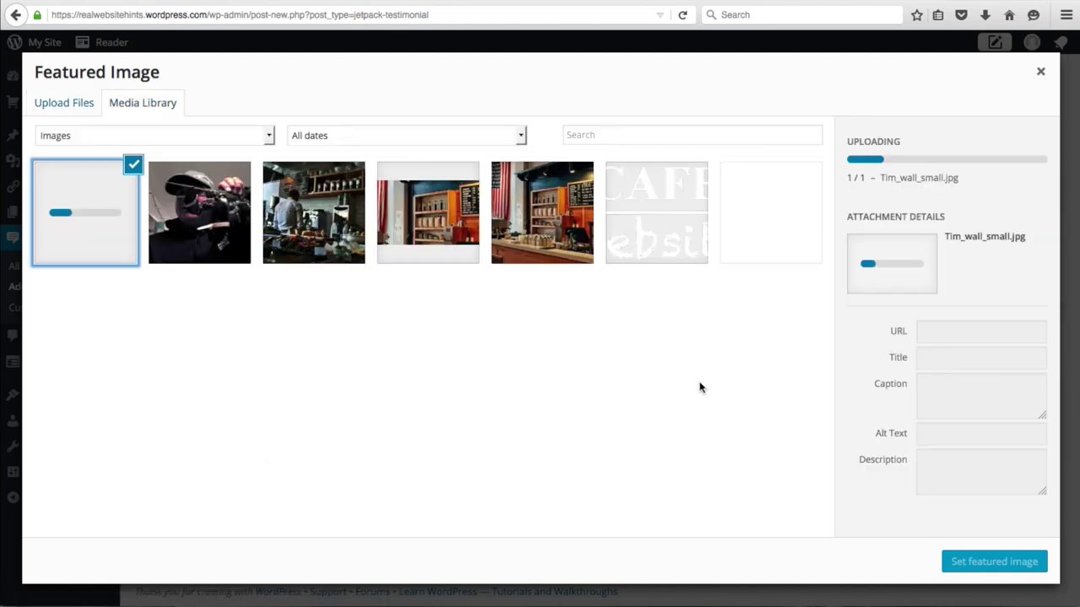
pyautogui.click(1006, 562)
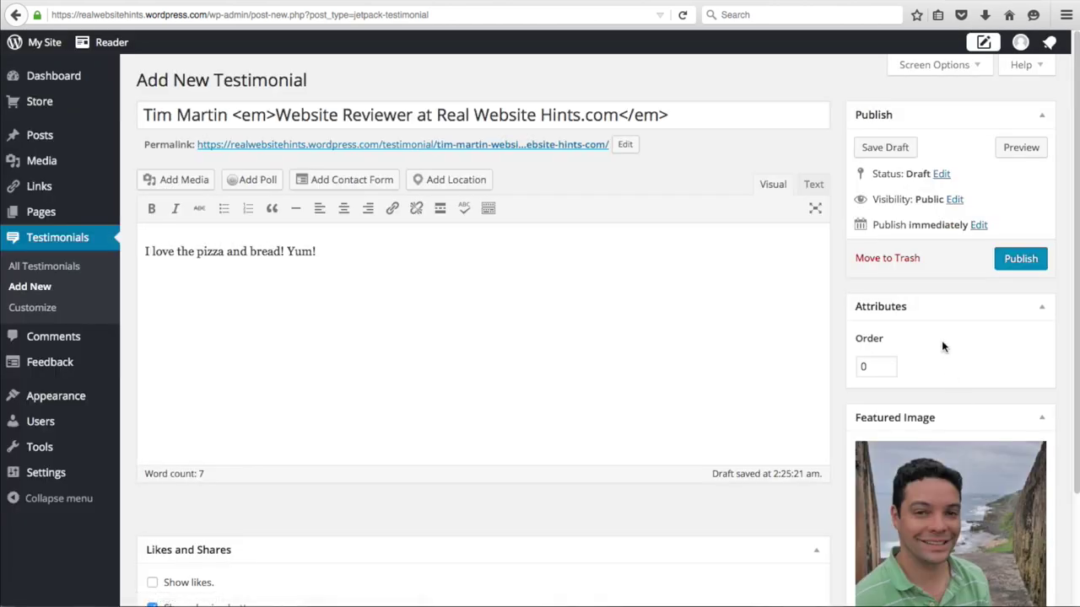
pyautogui.click(1023, 258)
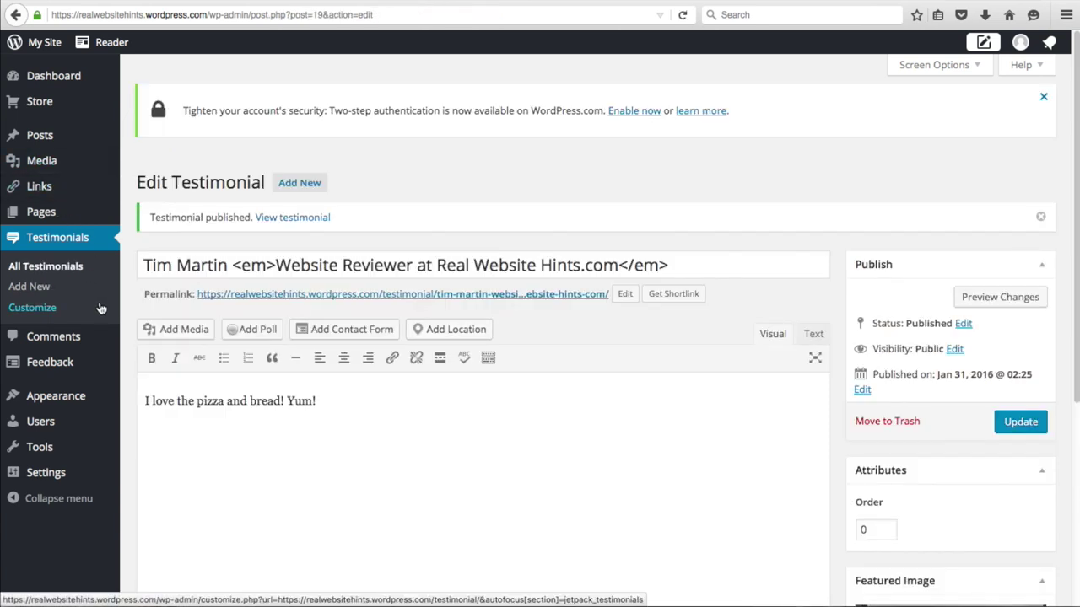
pyautogui.moveTo(66, 219)
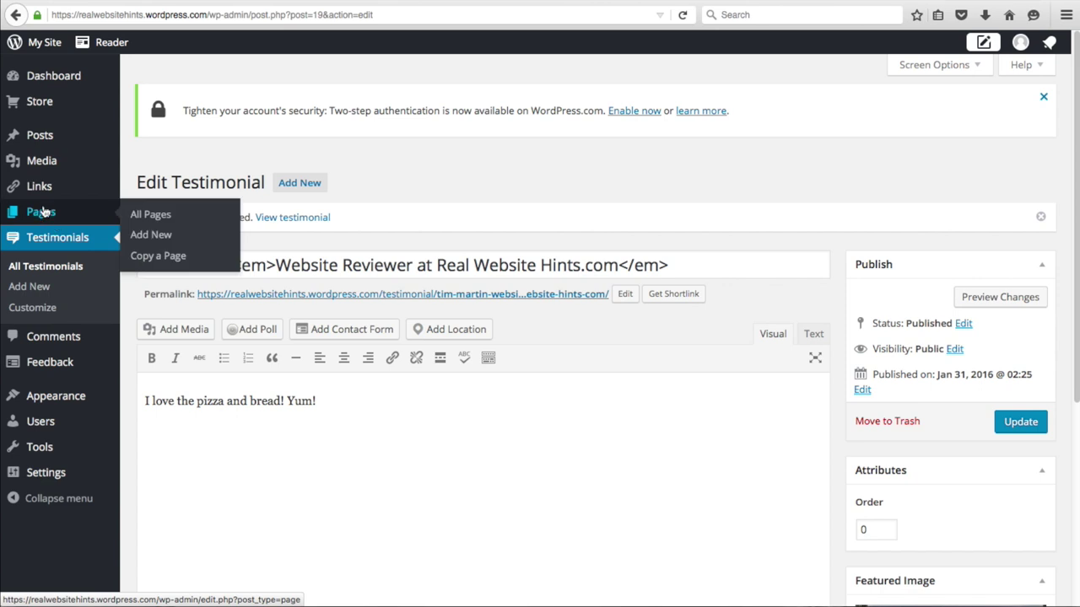
# - Open the What Our Customers Say page for editing from the Pages list
pyautogui.click(37, 49)
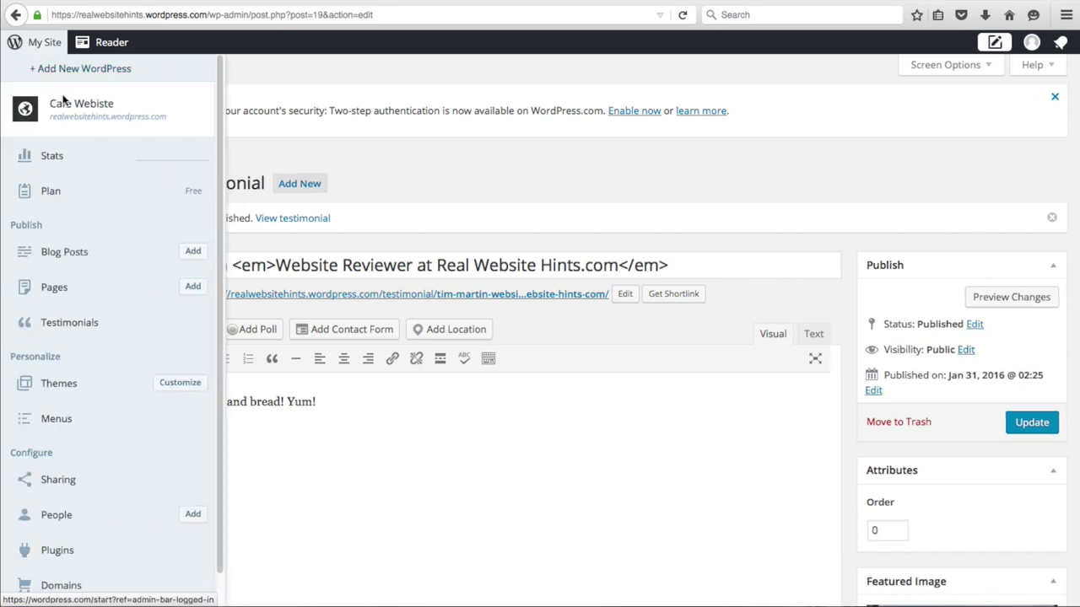
pyautogui.click(57, 293)
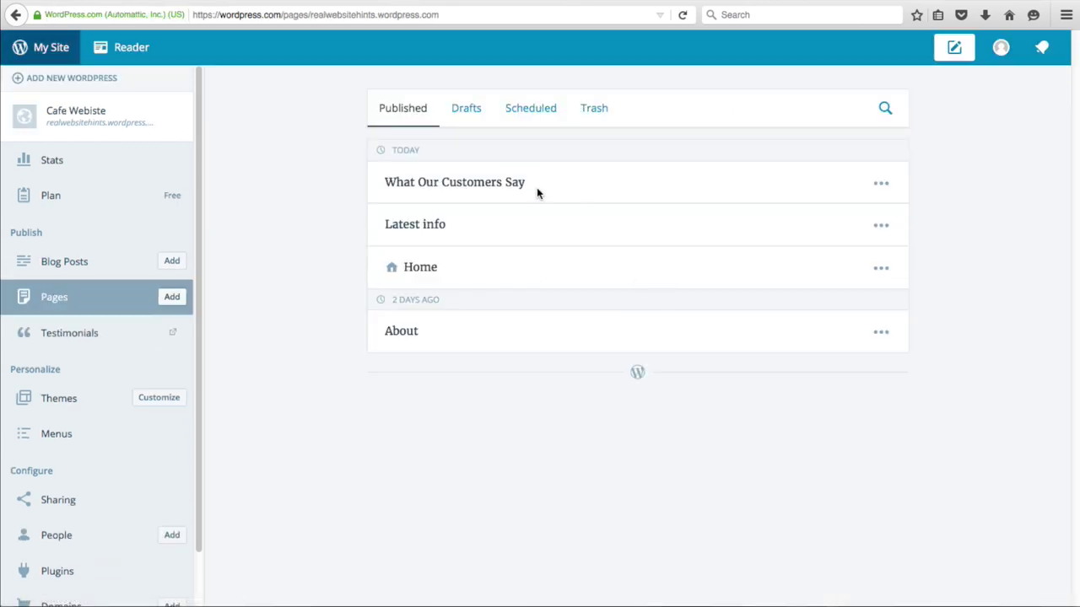
pyautogui.click(518, 185)
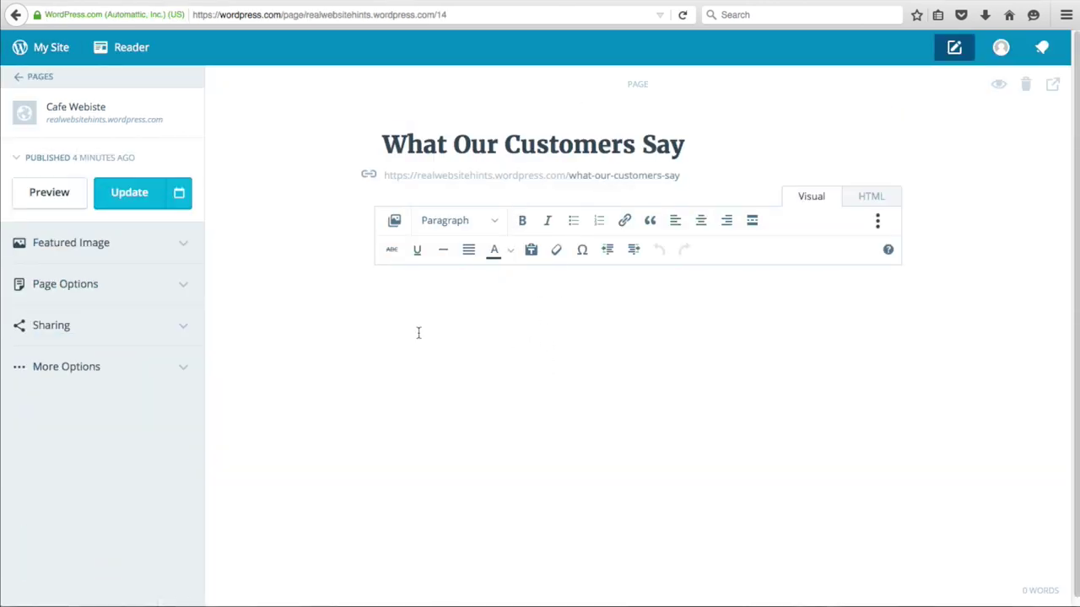
# - Upload wood-floor-bgrd.jpg and set it as the page's featured image
pyautogui.click(91, 243)
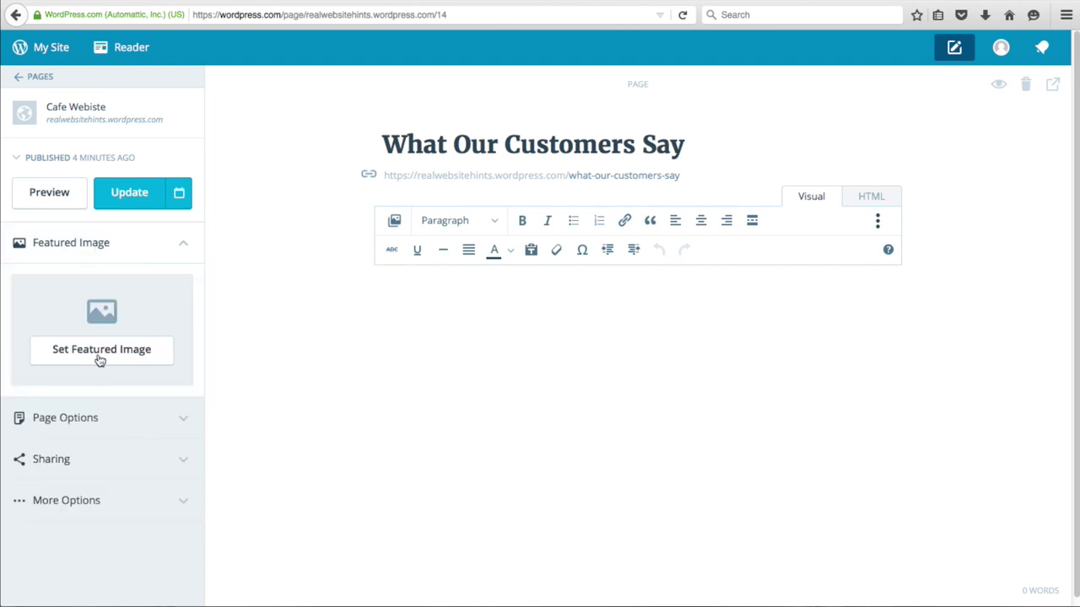
pyautogui.click(97, 361)
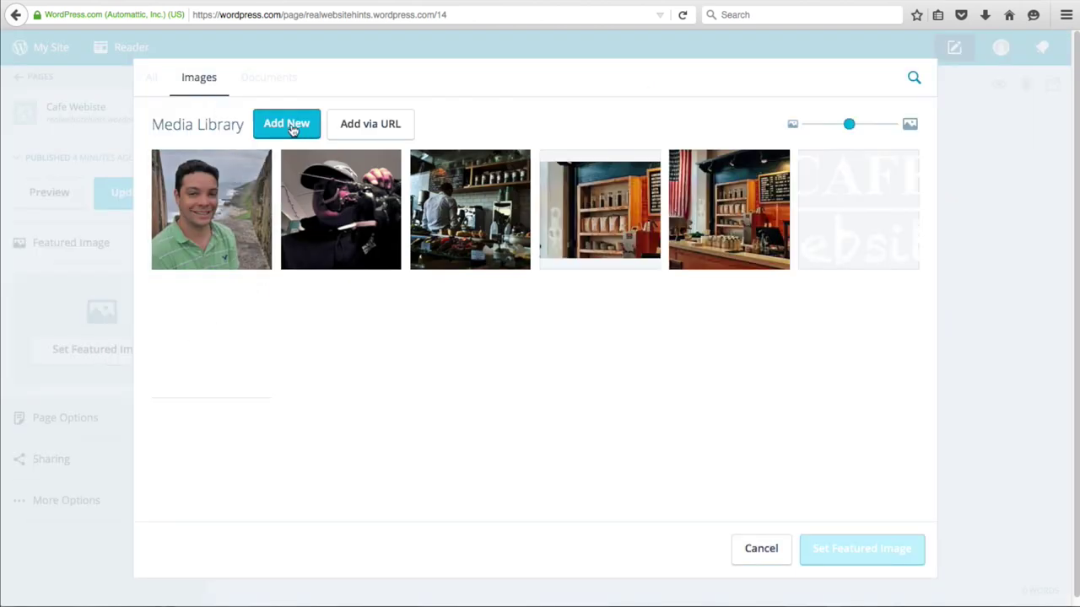
pyautogui.doubleClick(540, 223)
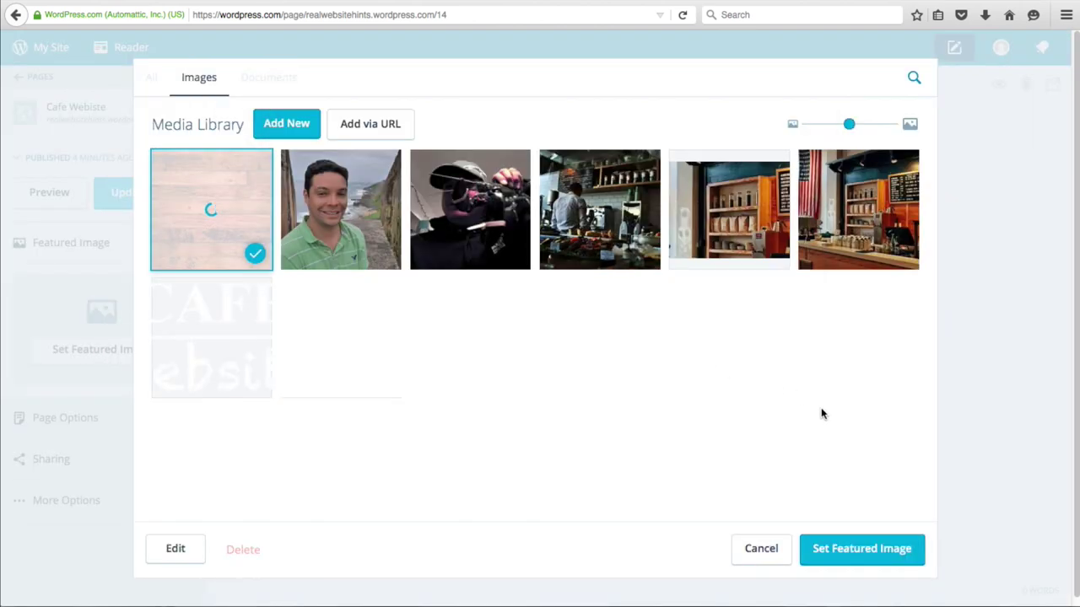
pyautogui.click(865, 558)
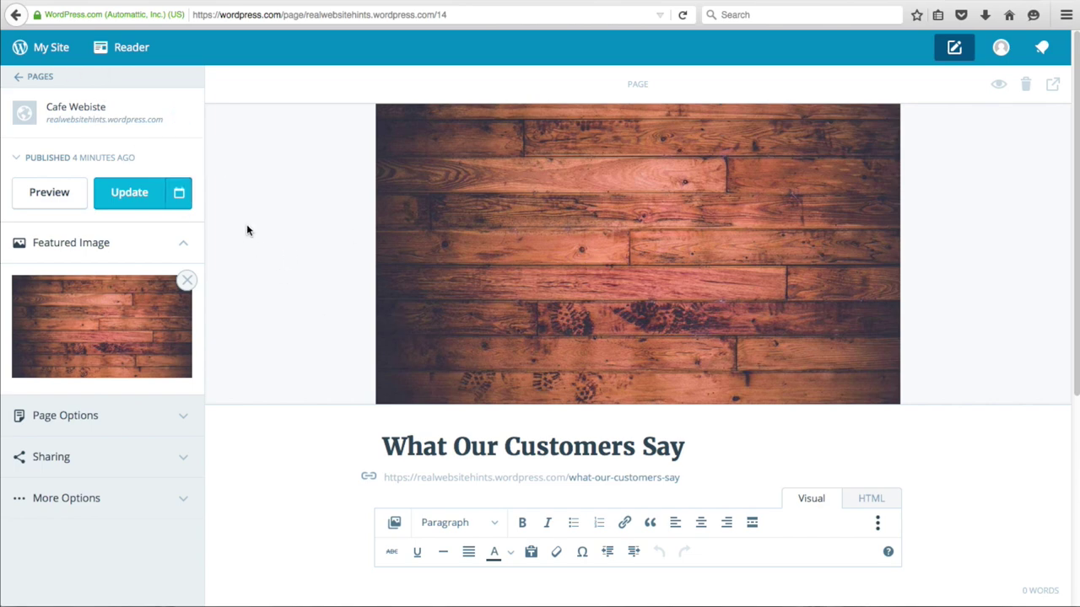
pyautogui.click(42, 46)
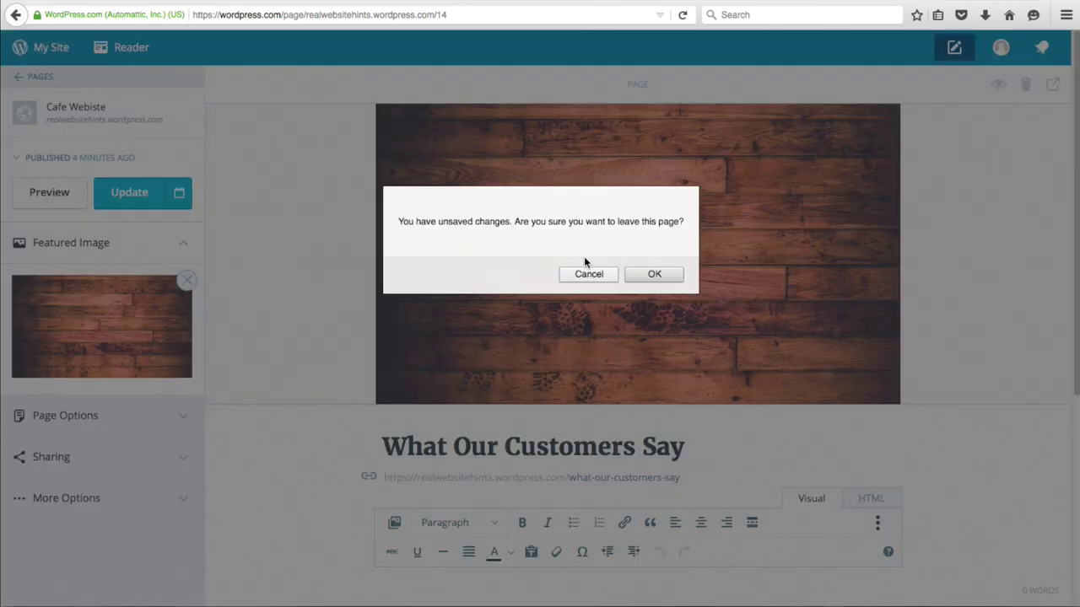
# - In the theme customizer, set Panel 1's content to the What Do Our Customers Say page
pyautogui.click(652, 277)
pyautogui.click(157, 400)
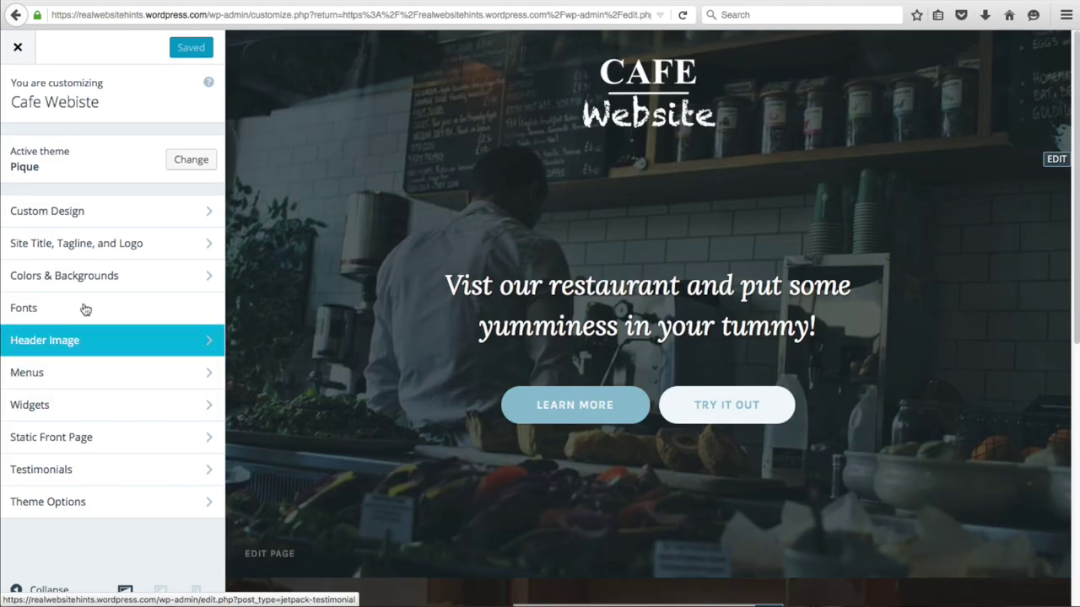
pyautogui.click(59, 504)
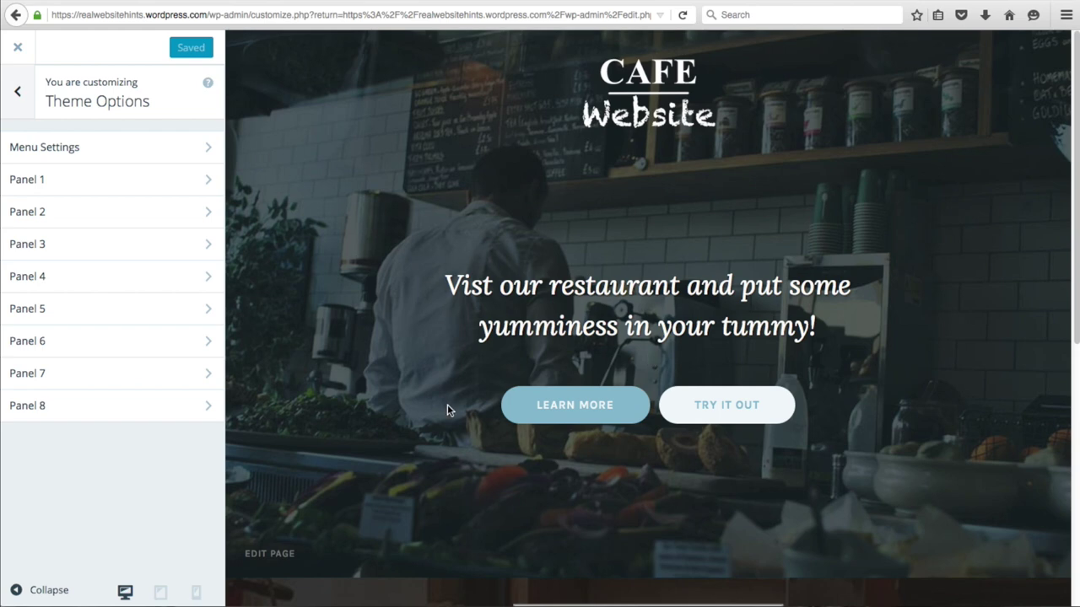
pyautogui.press('Escape')
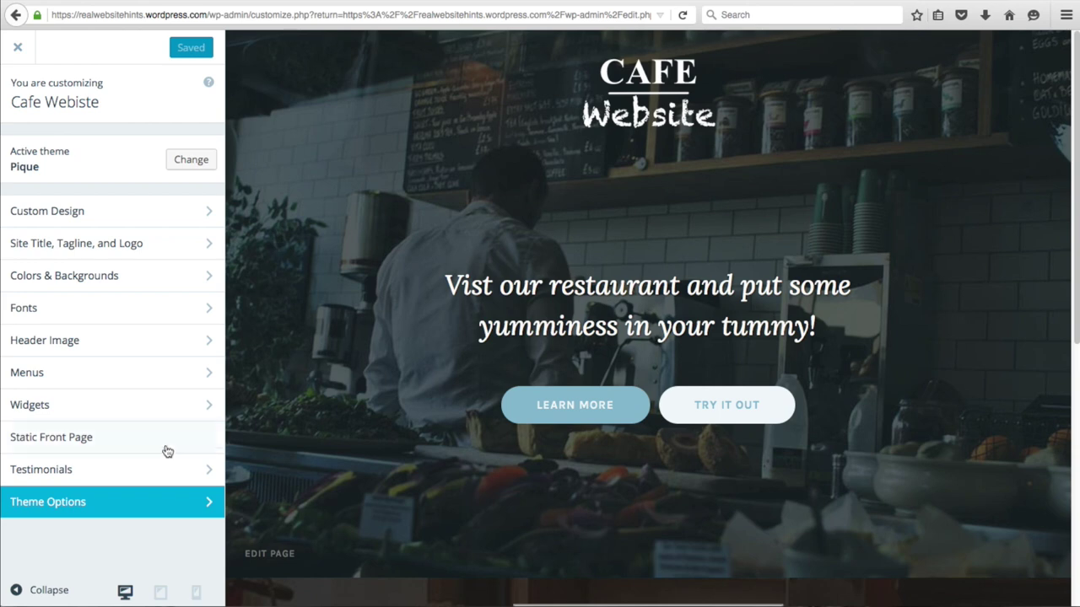
pyautogui.click(90, 506)
pyautogui.click(30, 177)
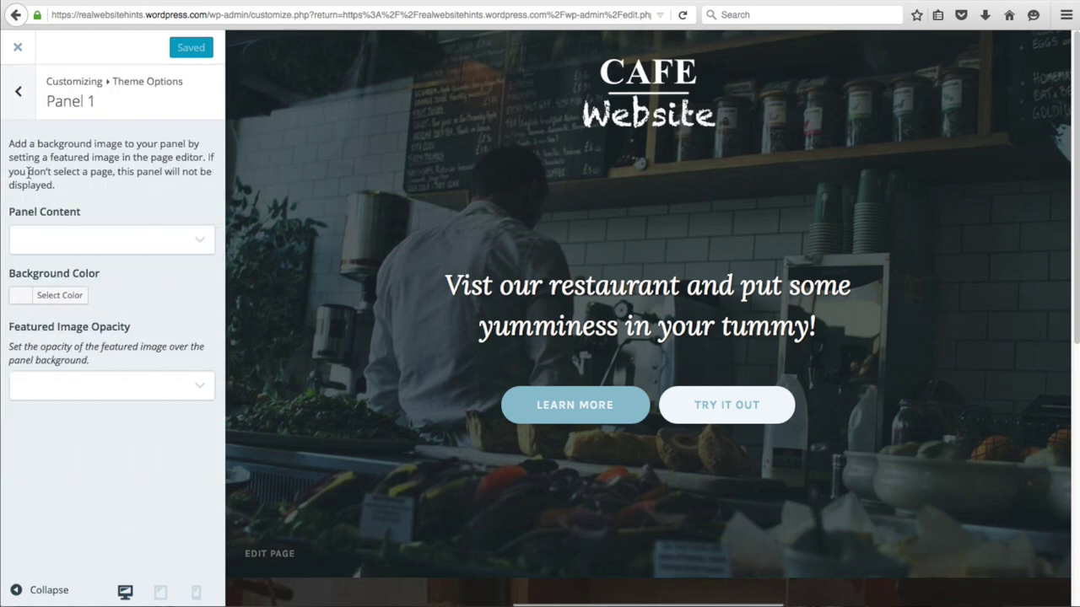
pyautogui.click(199, 242)
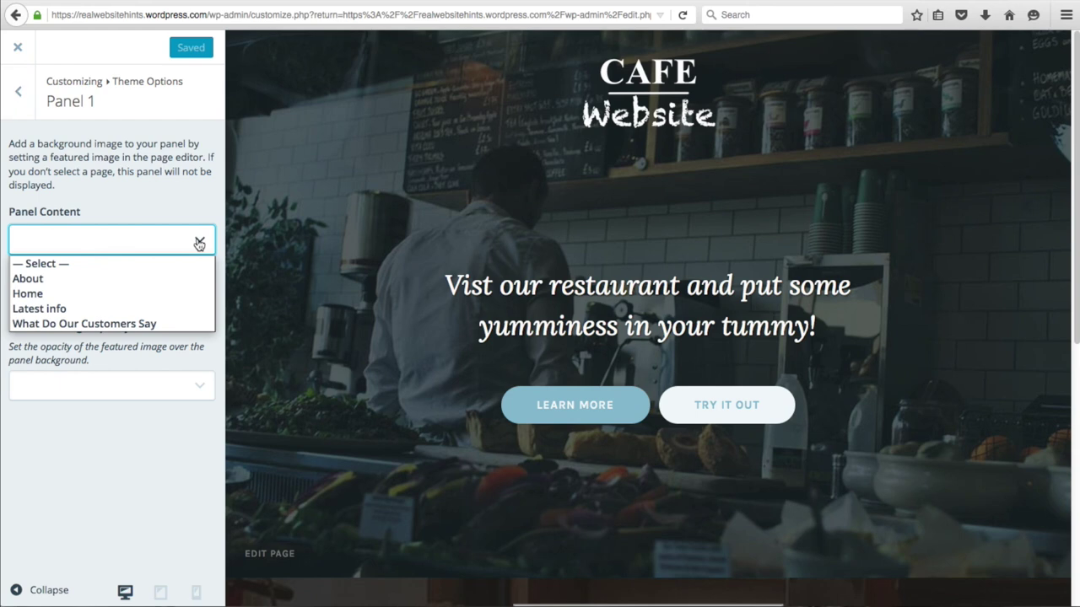
pyautogui.click(142, 328)
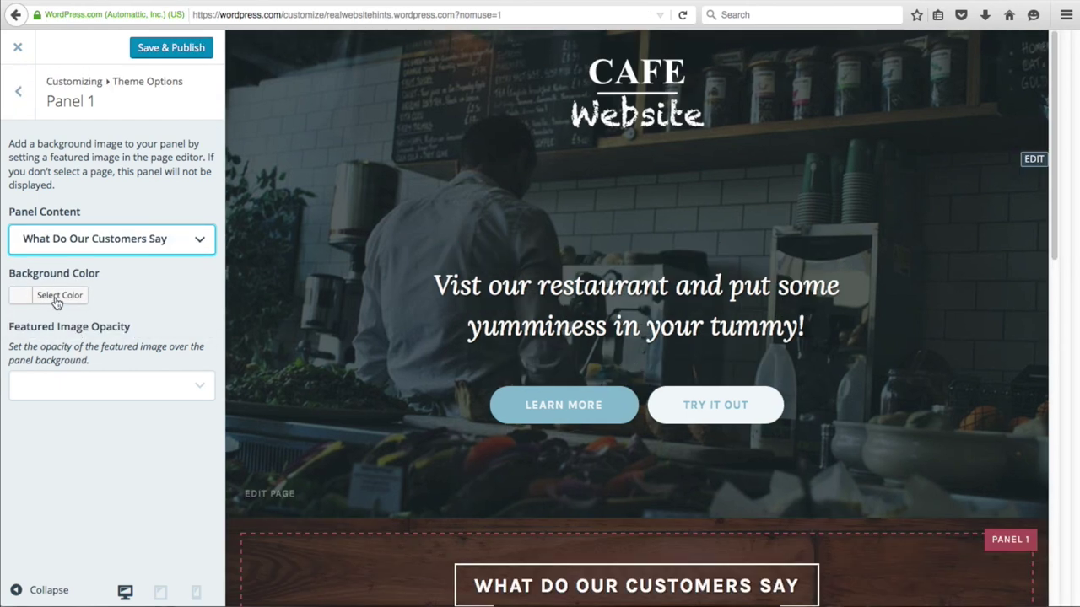
pyautogui.scroll(-5, 335, 400)
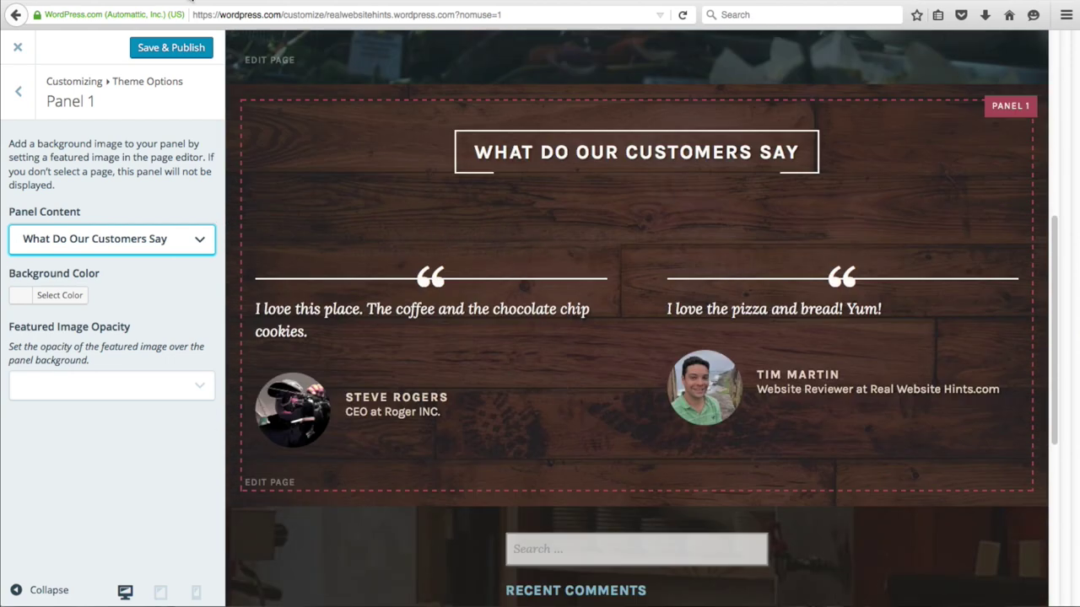
# - Save and publish the customizer changes, then start a new blog post
pyautogui.click(168, 48)
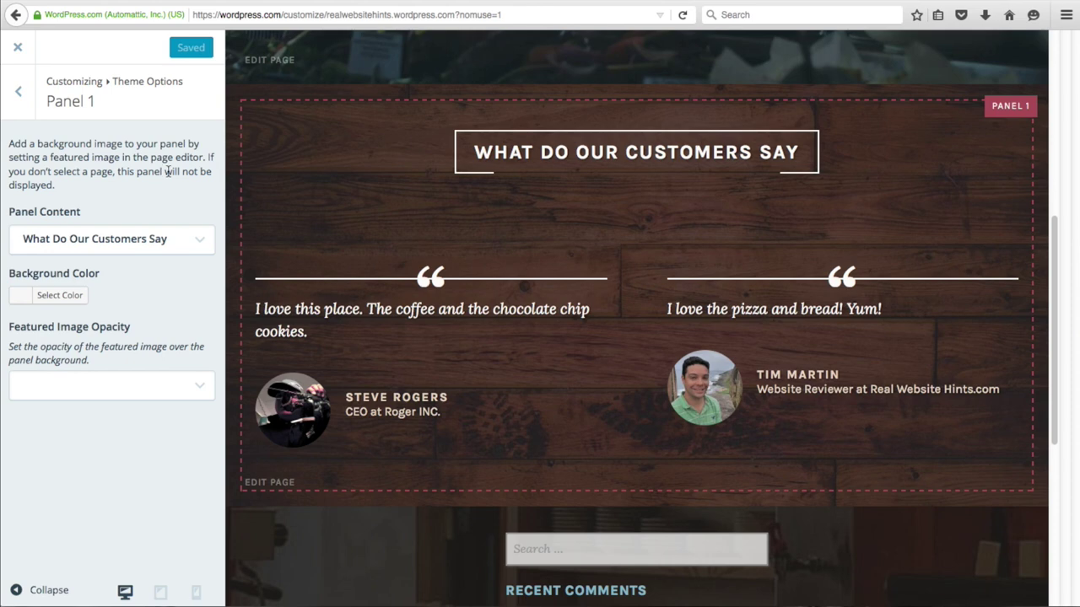
pyautogui.click(14, 48)
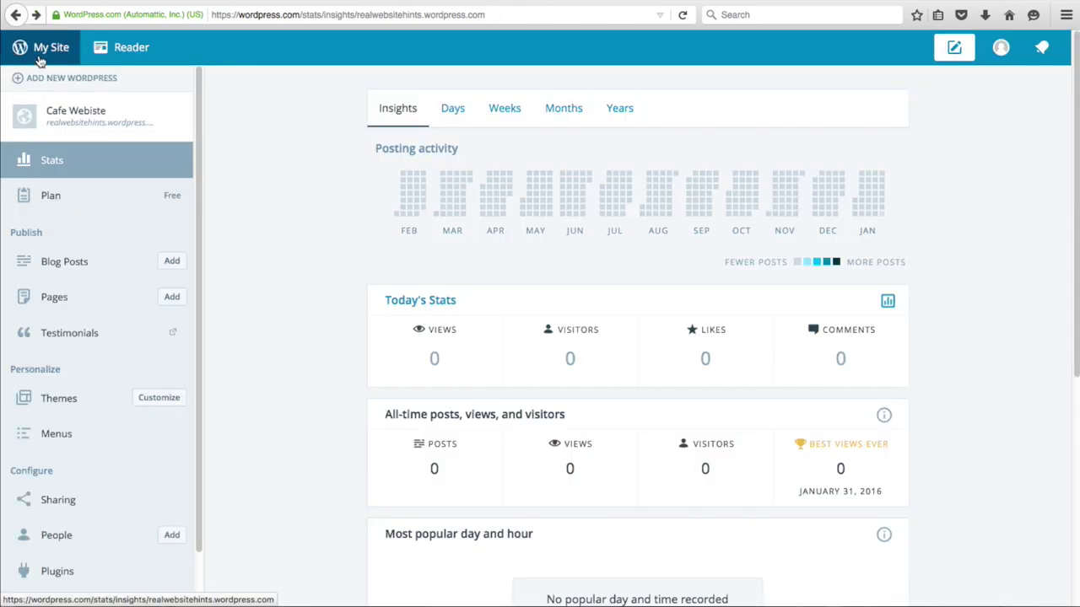
pyautogui.click(169, 263)
# - Title the post 'Best Craft Pizza in Town', paste in the Herald Tribune paragraph, and publish it
pyautogui.write('Bes')
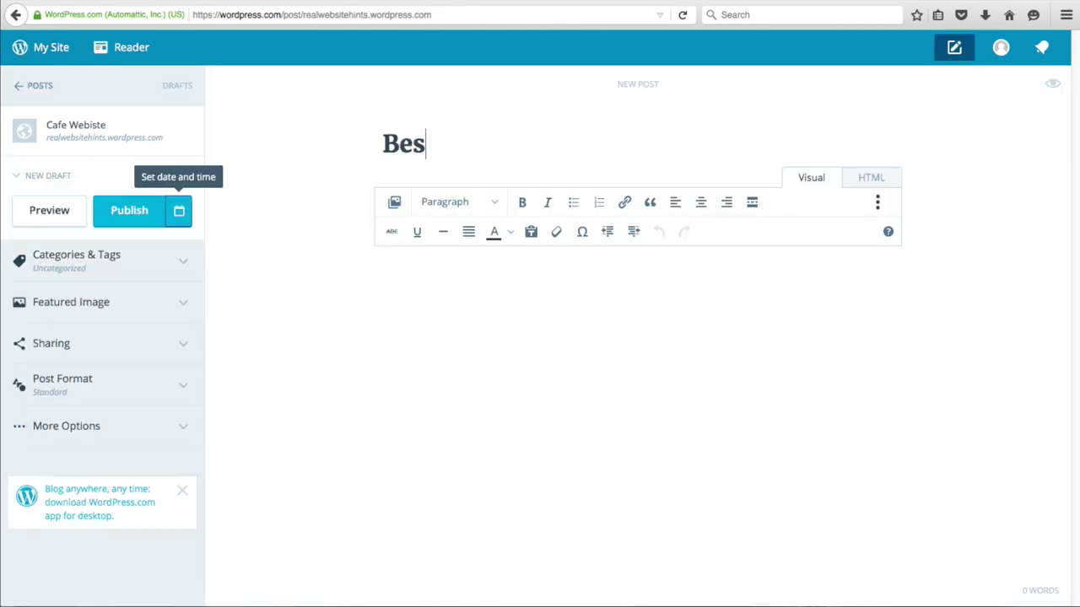
pyautogui.write('t Craft Pizza in Town')
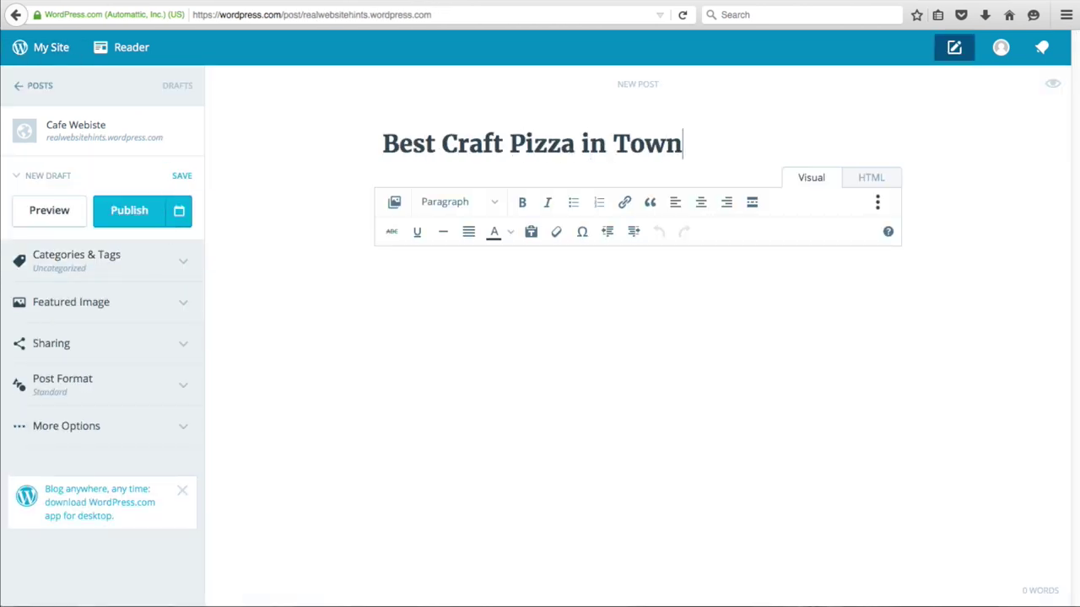
pyautogui.rightClick(440, 297)
pyautogui.click(412, 302)
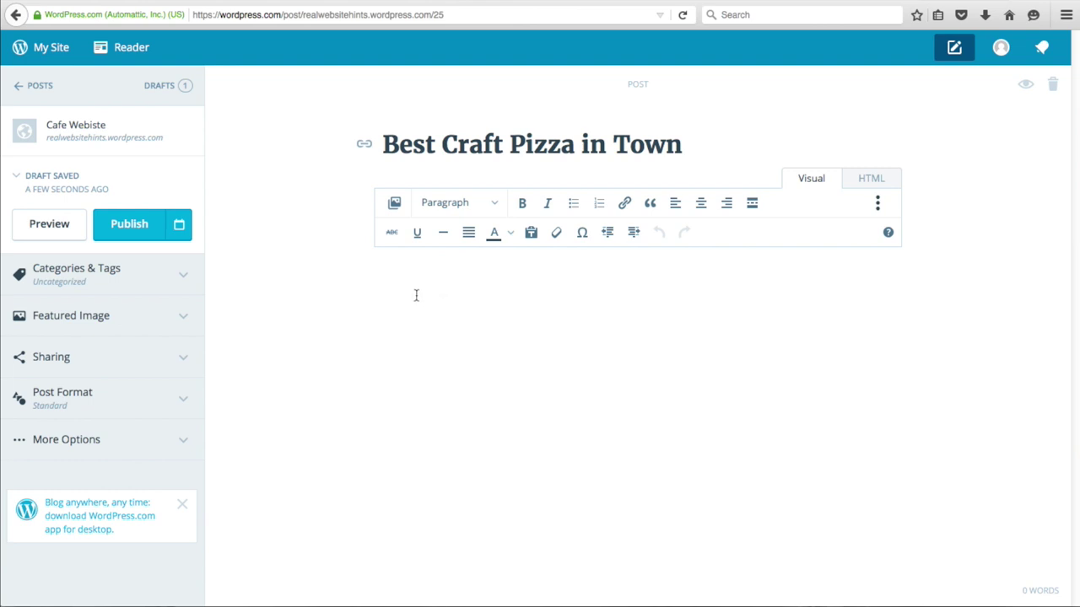
pyautogui.rightClick(427, 273)
pyautogui.click(458, 327)
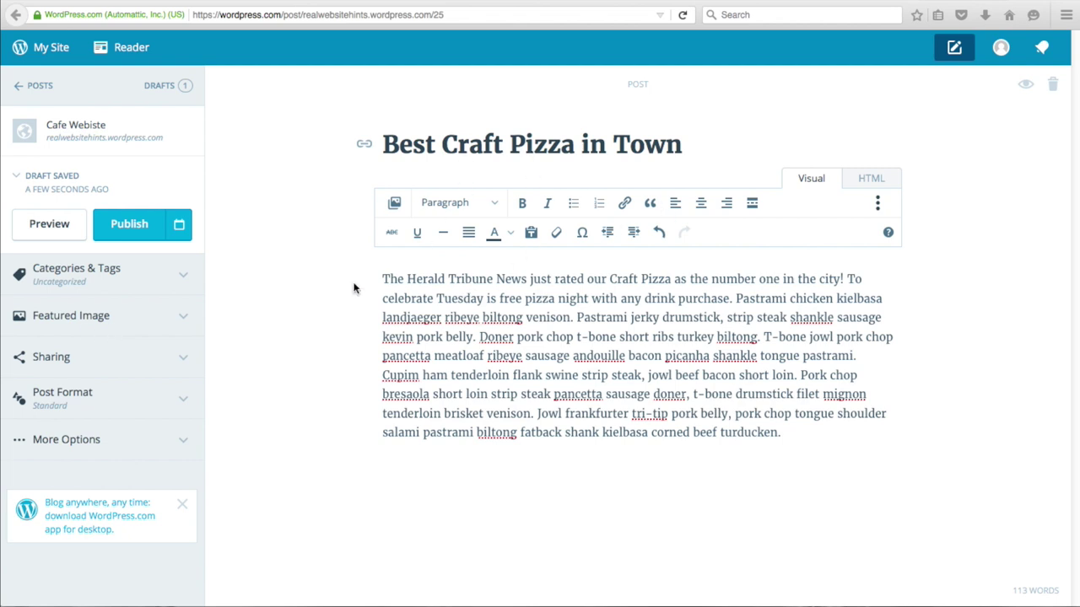
pyautogui.click(129, 227)
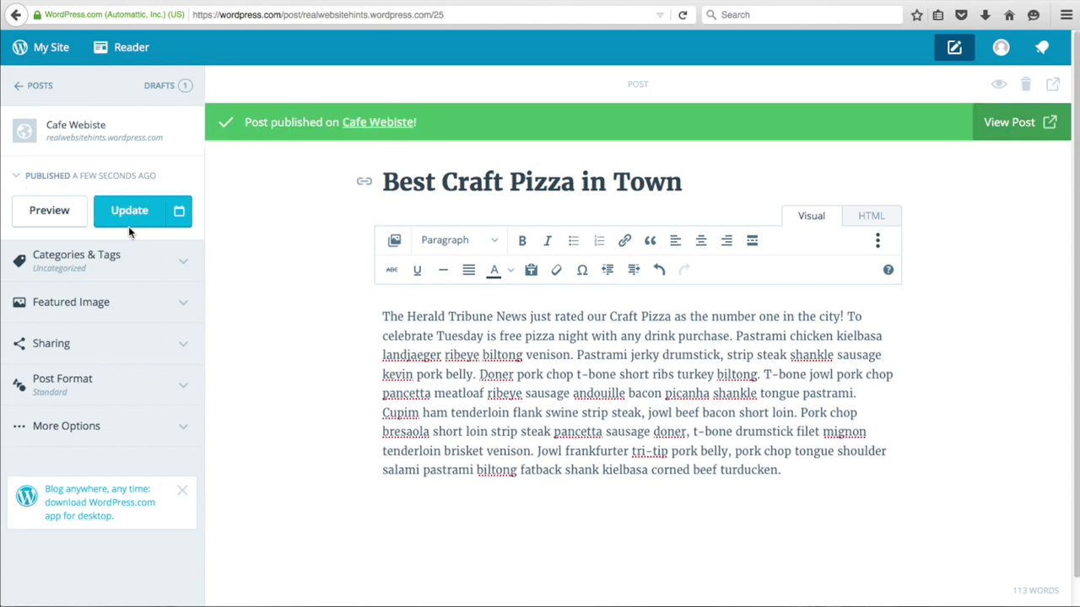
pyautogui.click(52, 87)
# - Start a new post and paste in the Trivia Night! title and body paragraph
pyautogui.click(177, 269)
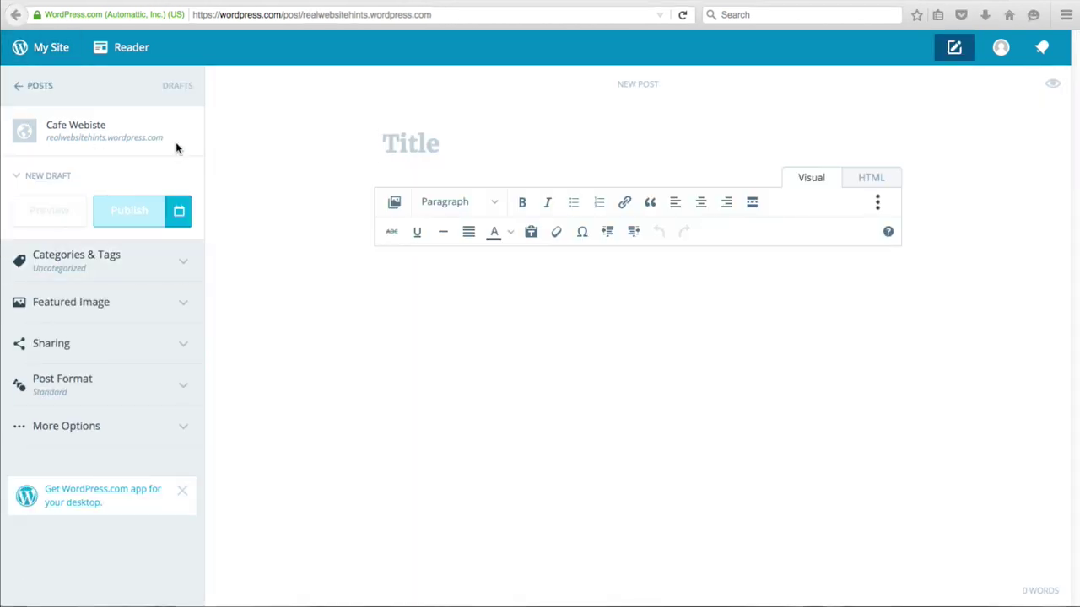
pyautogui.write('Trivia Night!')
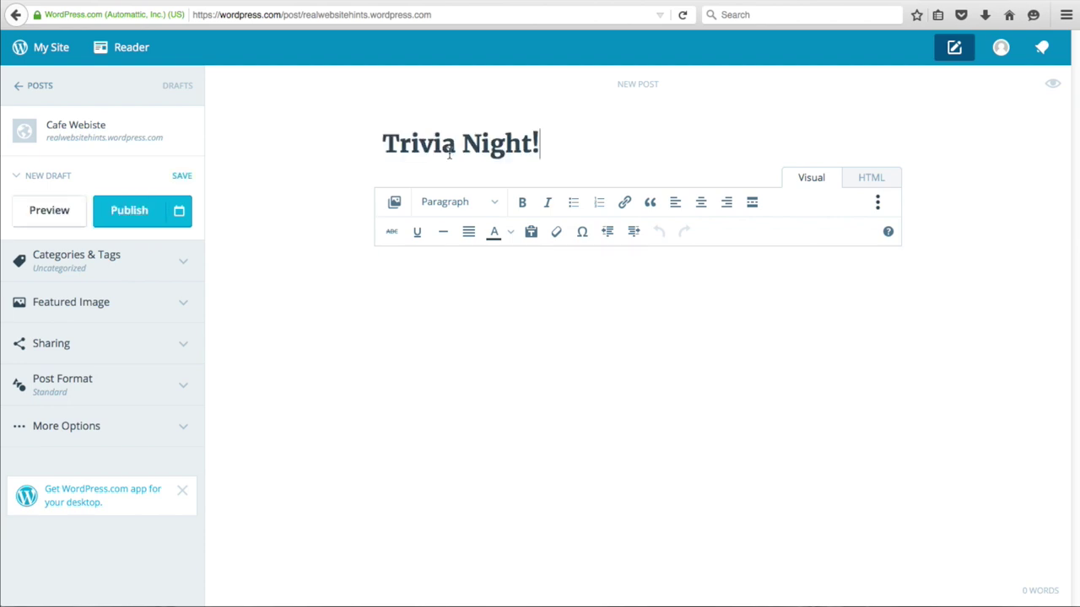
pyautogui.write('astrami chicken kielbasa landjaeger ribeye biltong venison. Pastrami jerky drumstick, strip steak shankle sausage kevin pork belly. Doner pork chop t-bone short ribs turkey biltong. T-bone jowl pork chop pancetta meatloaf ribeye sausage andouille bacon picanha shankle tongue pastrami. Cupim ham tenderloin flank swine strip steak, jowl beef bacon short loin. Pork chop bresaola short loin strip steak pancetta sausage doner, t-bone drumstick filet mignon tenderloin brisket venison. Jowl frankfurter tri-tip pork belly, pork chop tongue shoulder salami pastrami biltong fatback shank kielbasa corned beef turducken.')
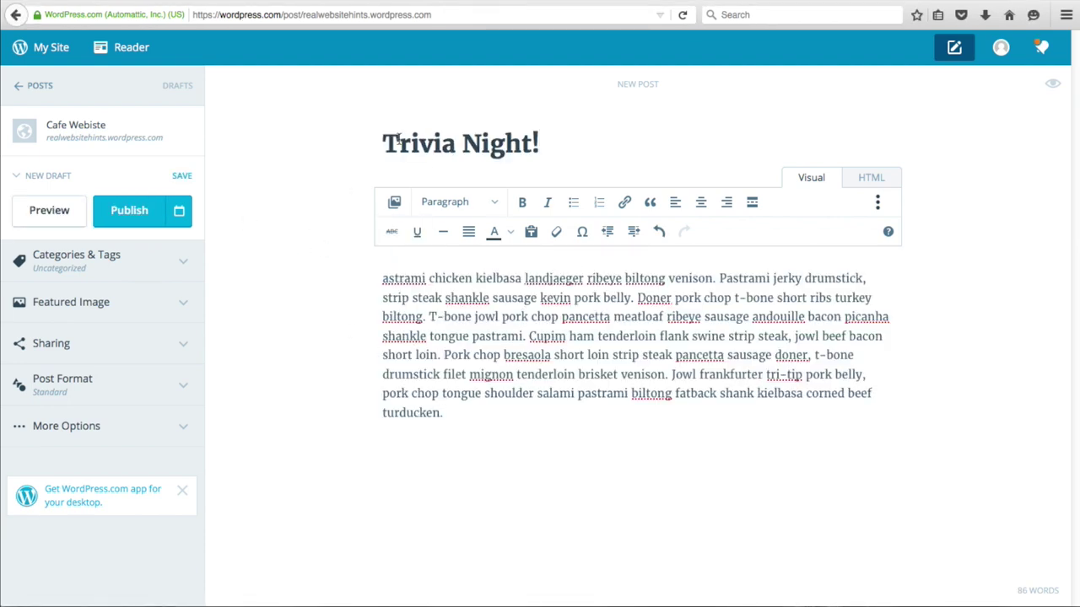
# - Make the helmet photo the featured image and publish the Trivia Night! post
pyautogui.click(103, 302)
pyautogui.click(105, 411)
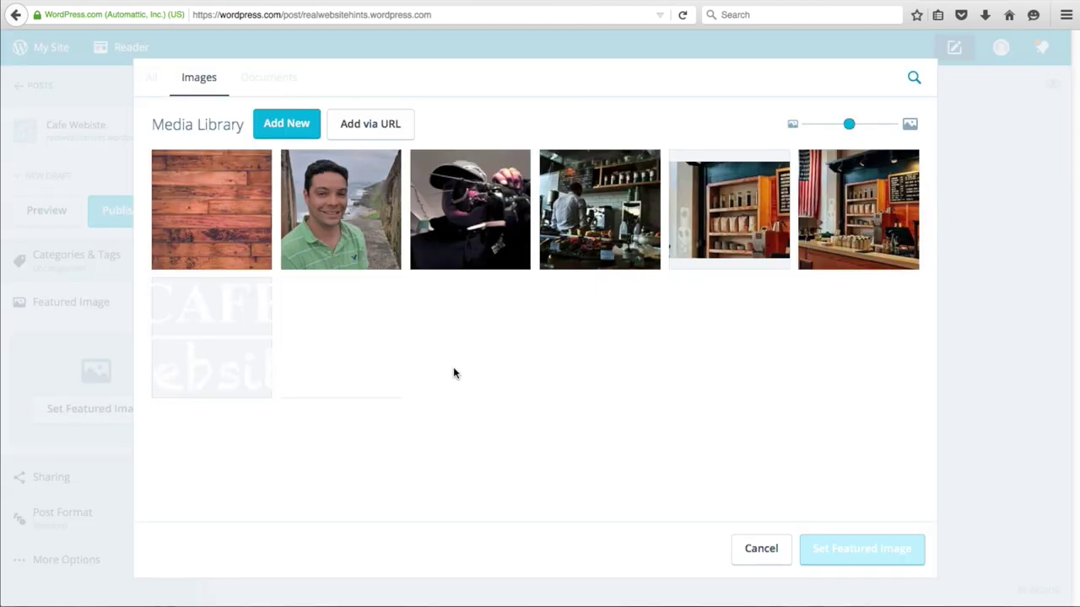
pyautogui.click(471, 236)
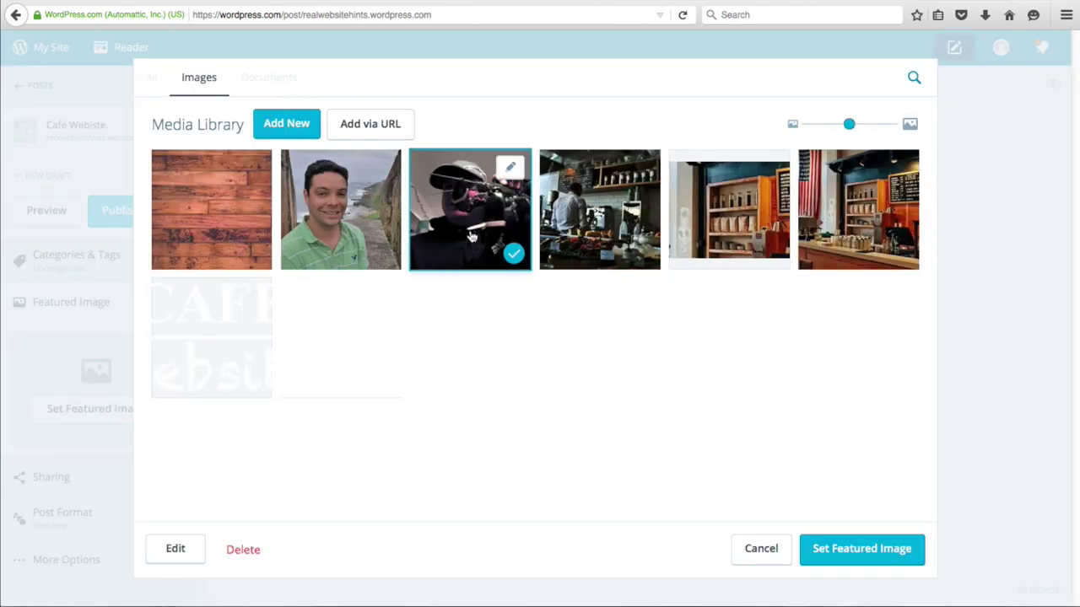
pyautogui.click(870, 555)
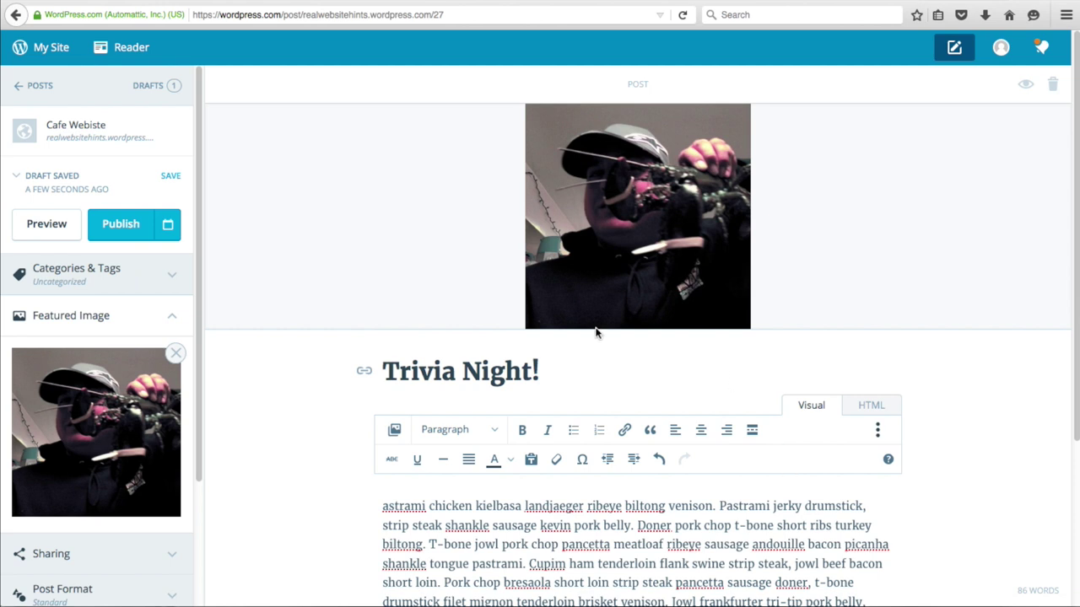
pyautogui.click(133, 226)
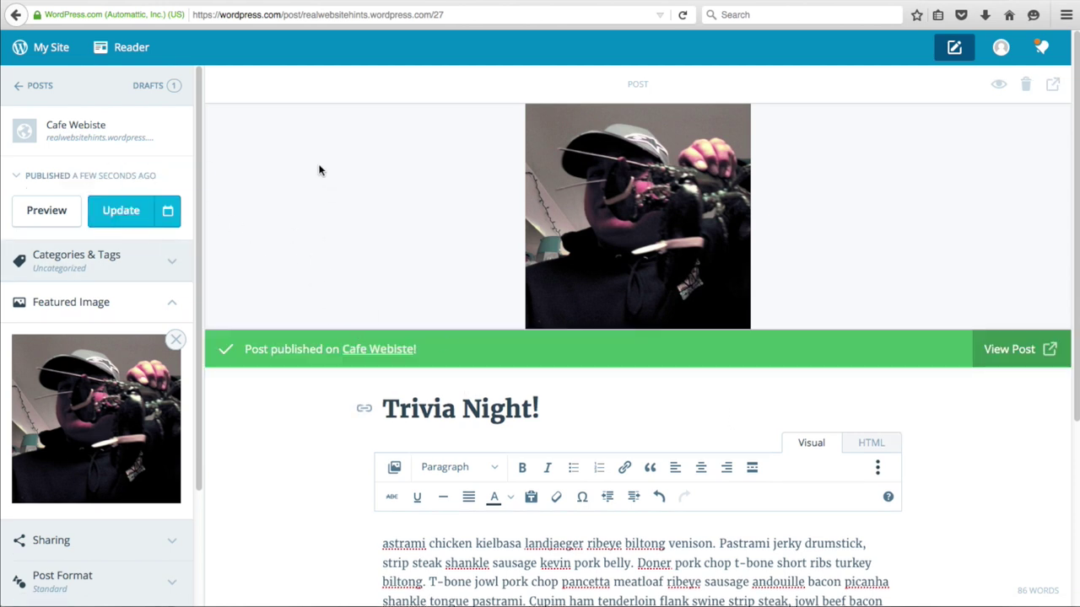
pyautogui.click(46, 49)
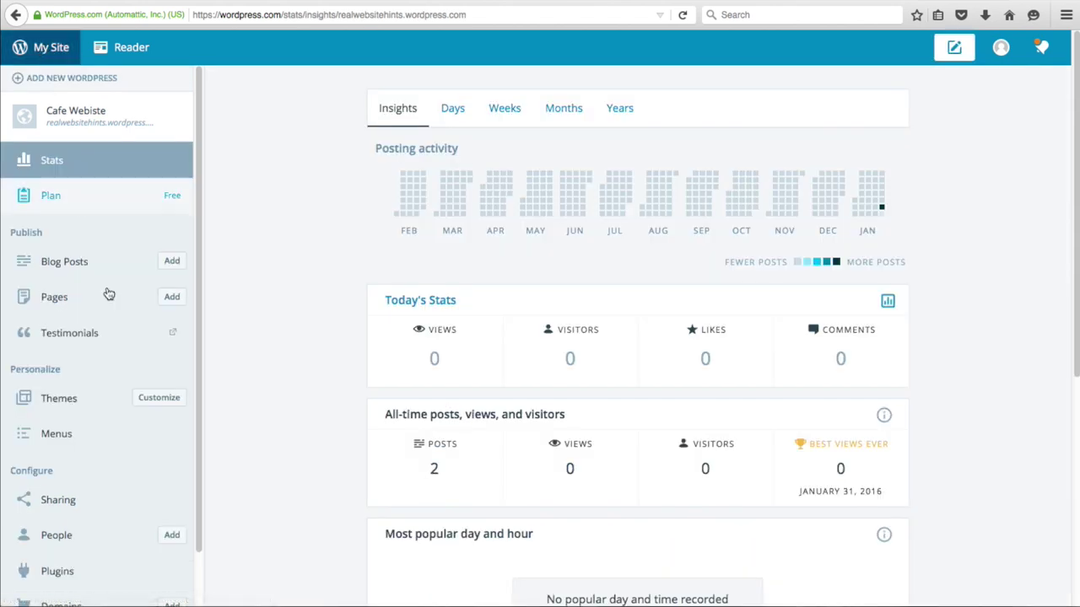
# - Set the theme's Panel 2 content to the Latest info page and save and publish it
pyautogui.click(160, 398)
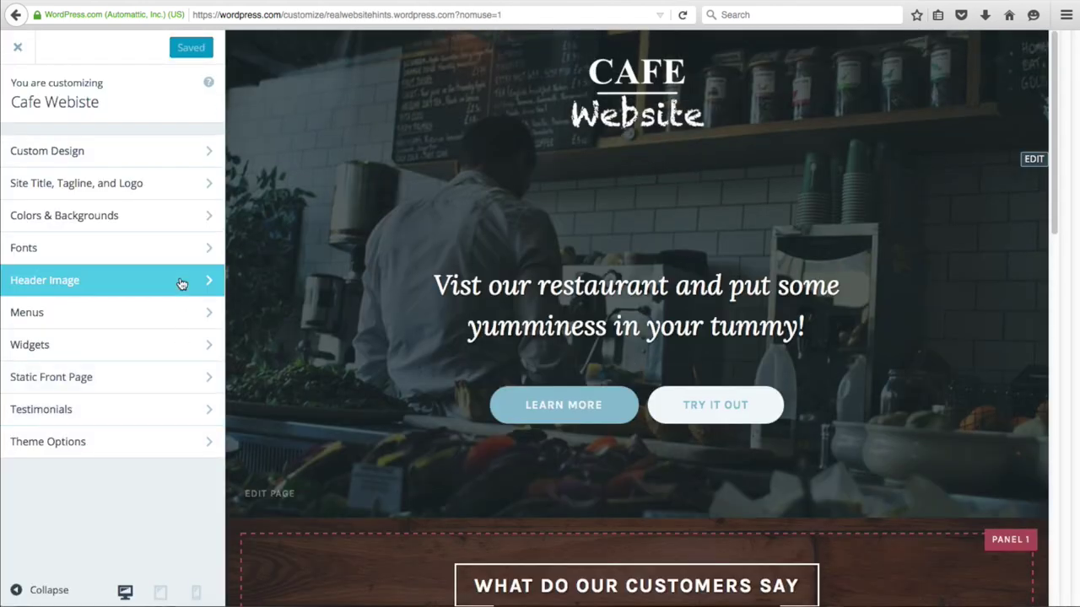
pyautogui.click(73, 445)
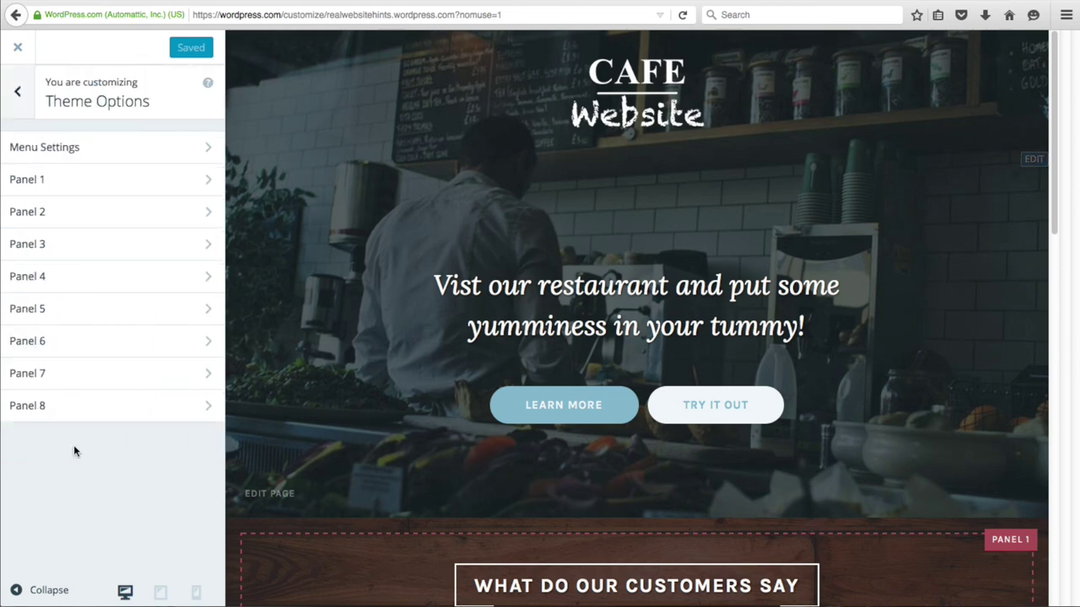
pyautogui.click(59, 212)
pyautogui.click(189, 241)
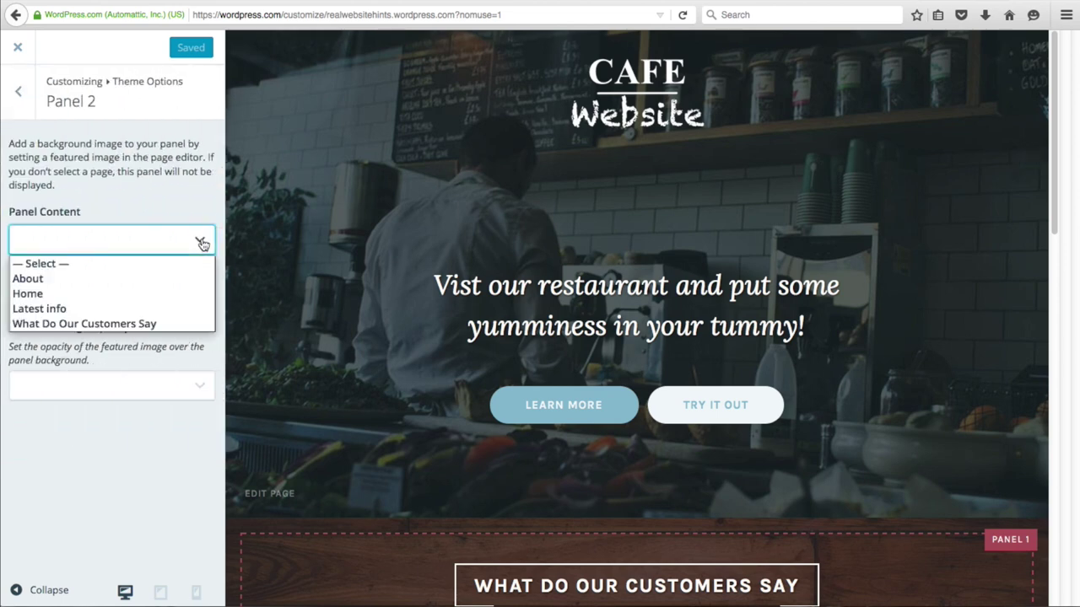
pyautogui.click(39, 309)
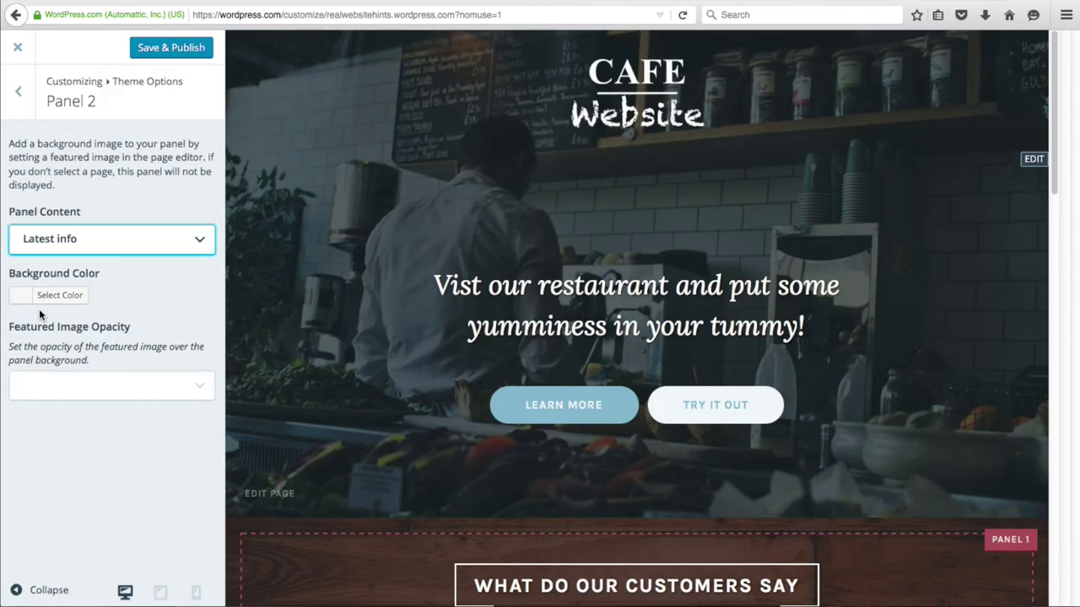
pyautogui.click(177, 51)
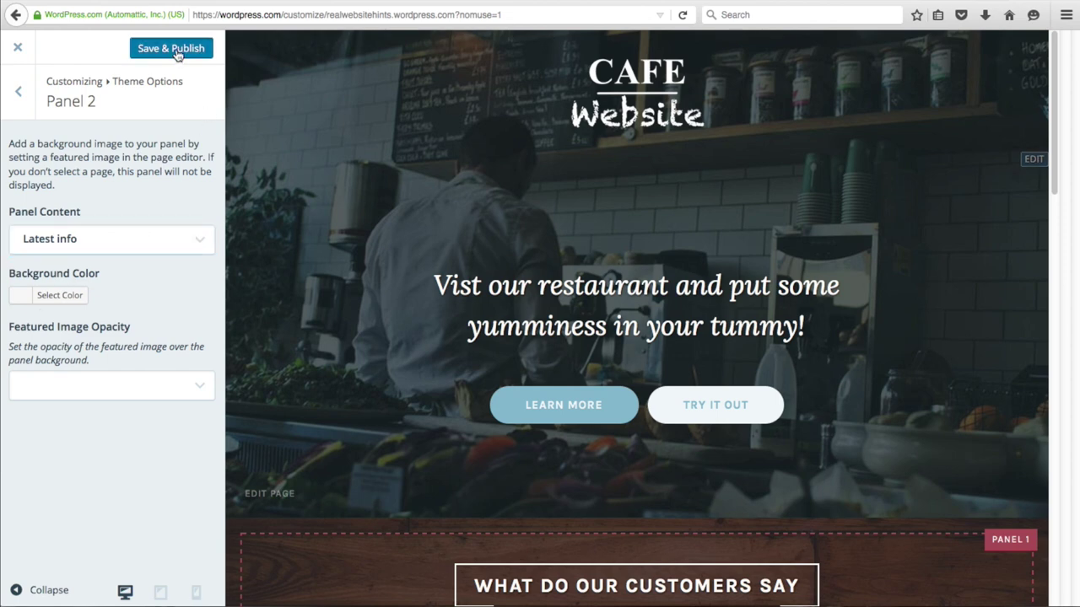
pyautogui.click(17, 47)
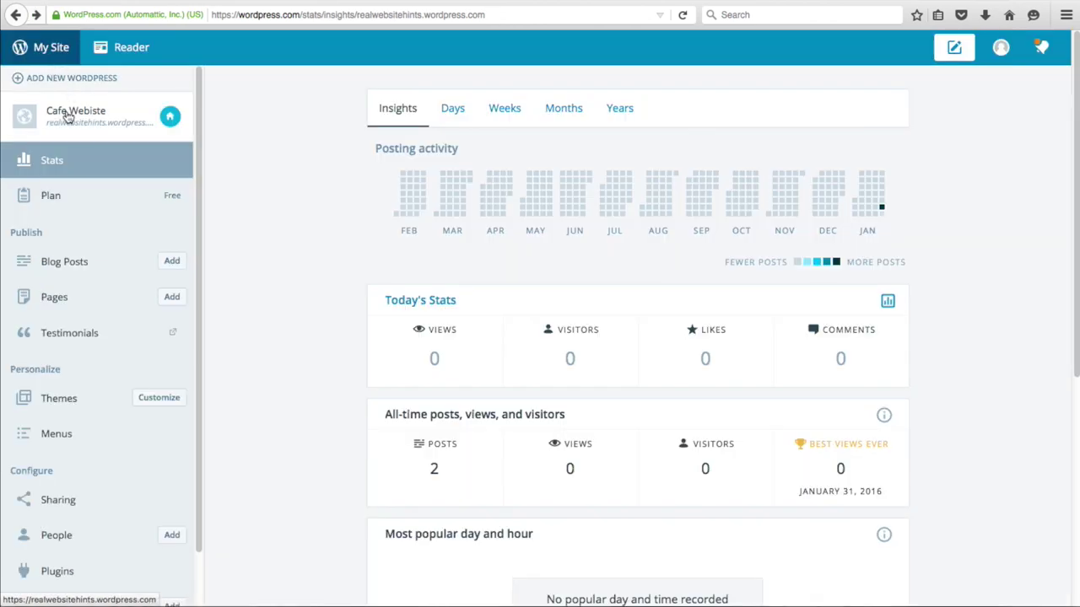
# - Scroll the live cafe site down to the Latest Info panel and open that page for editing
pyautogui.click(73, 112)
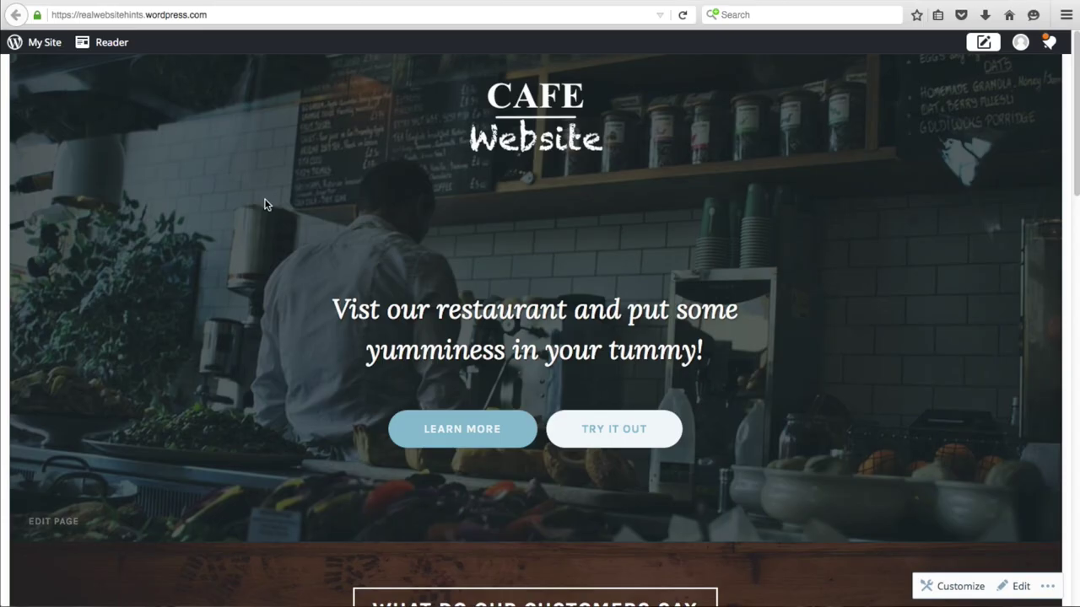
pyautogui.scroll(-3, 374, 286)
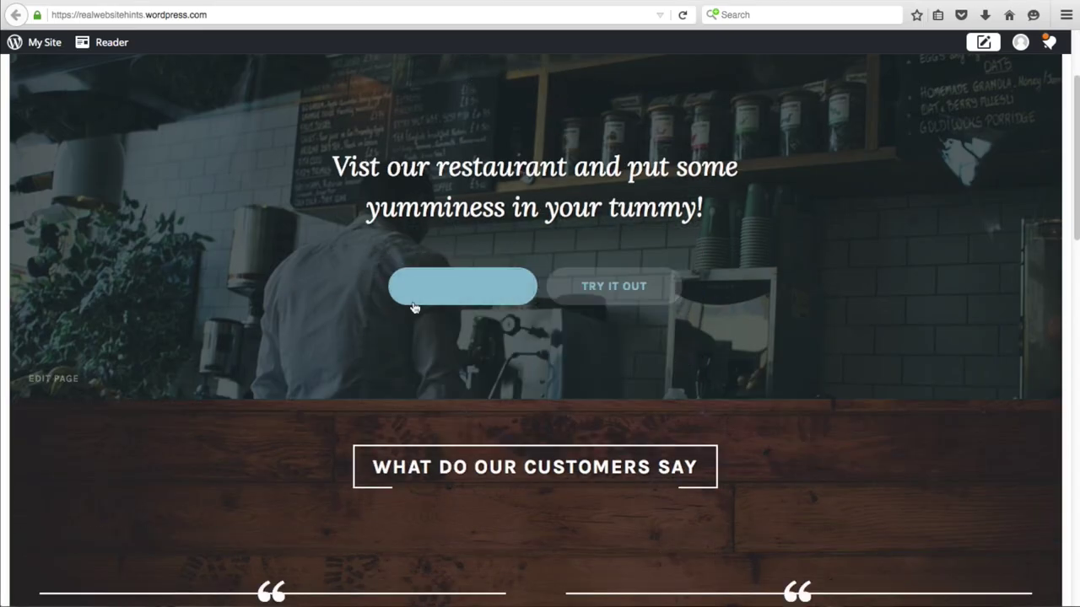
pyautogui.scroll(-3, 306, 303)
pyautogui.scroll(-2, 307, 304)
pyautogui.scroll(-2, 301, 301)
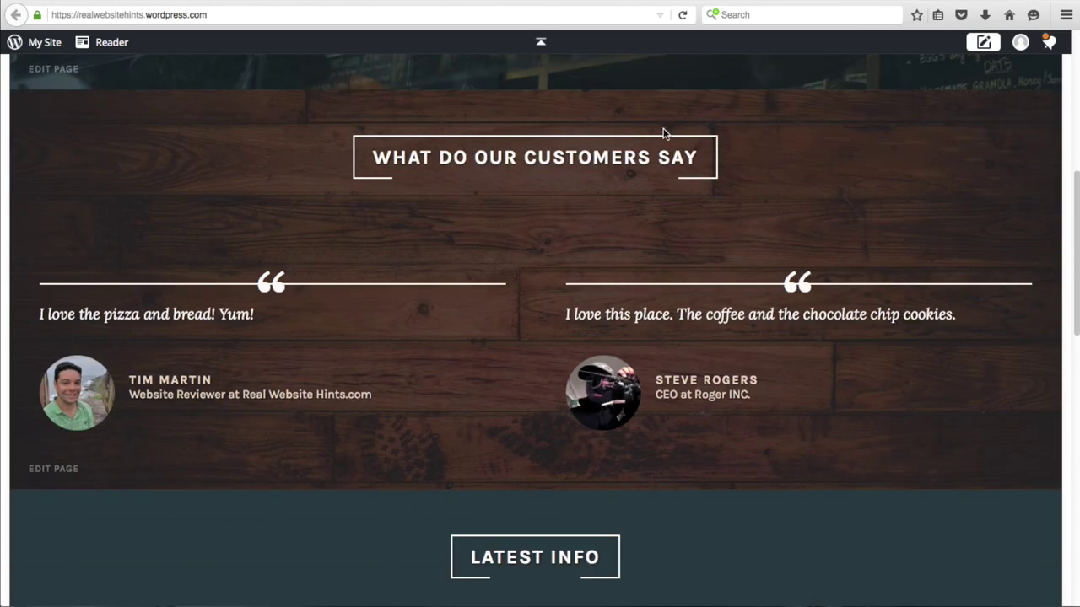
pyautogui.scroll(-5, 447, 304)
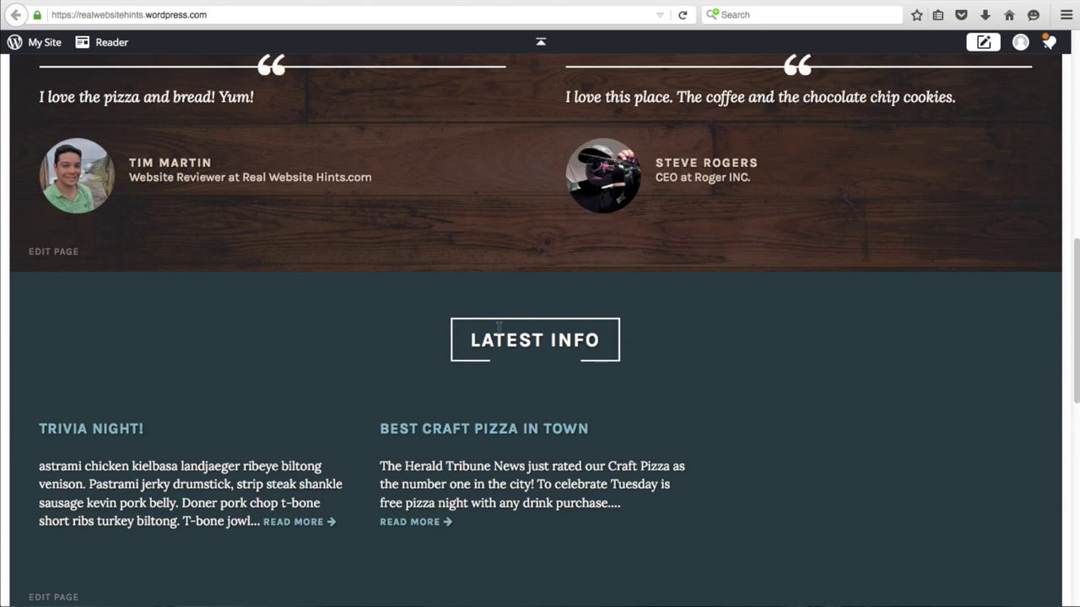
pyautogui.scroll(-4, 608, 384)
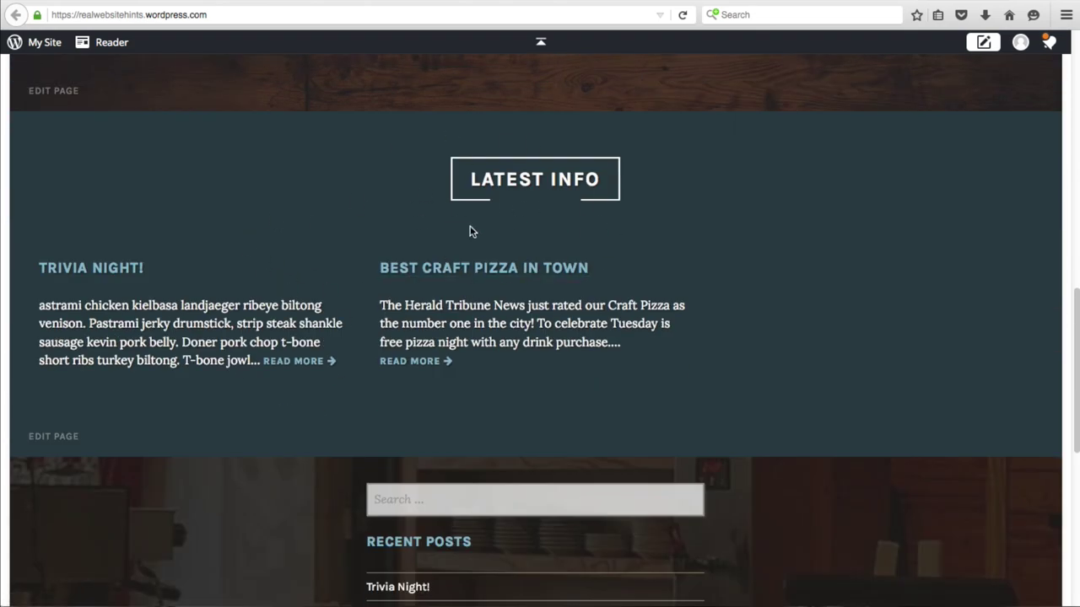
pyautogui.click(46, 437)
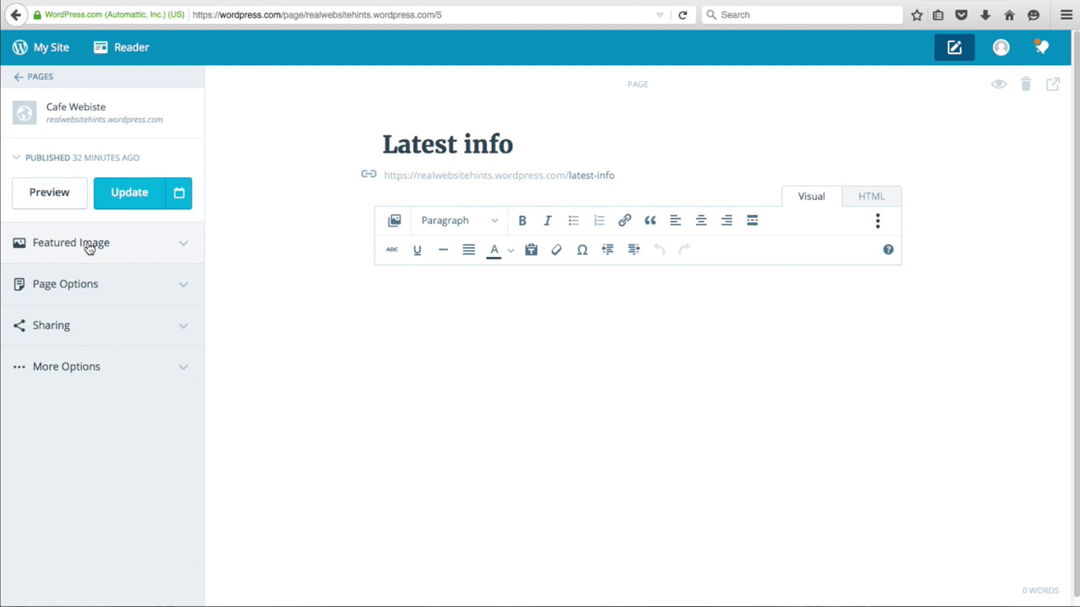
# - Upload table2-bgrd.jpg as the Latest info page's featured image and update the page
pyautogui.click(84, 247)
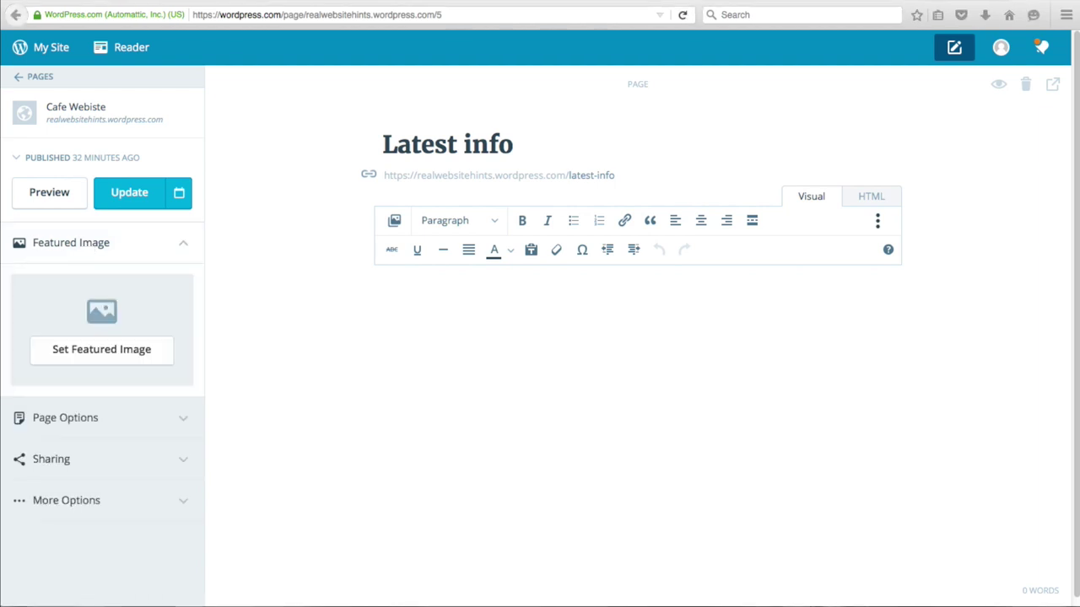
pyautogui.click(111, 352)
pyautogui.click(295, 127)
pyautogui.click(535, 209)
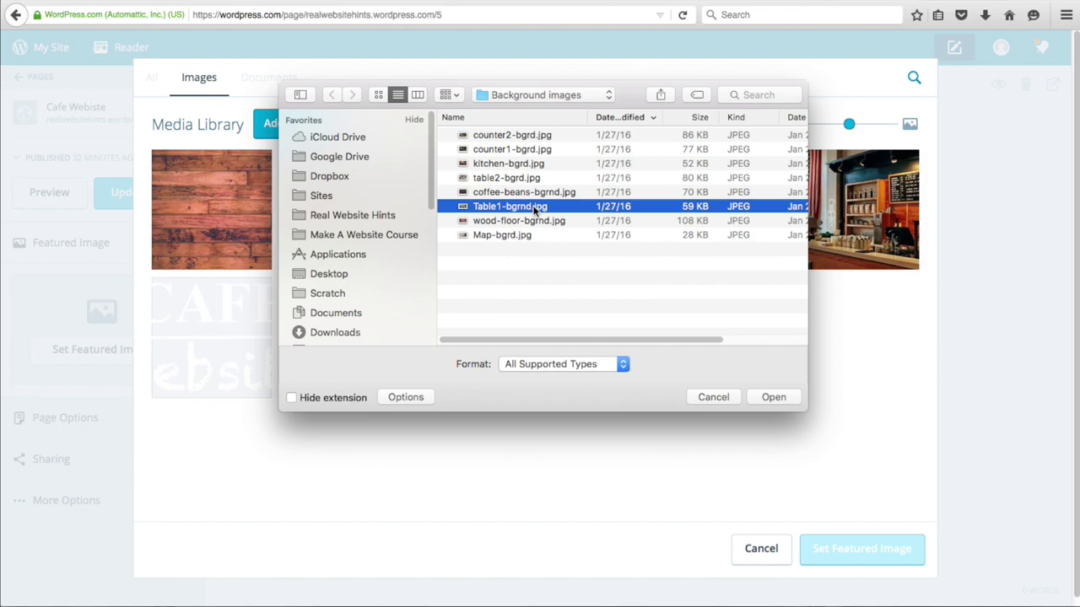
pyautogui.press('space')
pyautogui.press('space')
pyautogui.click(515, 179)
pyautogui.press('space')
pyautogui.press('space')
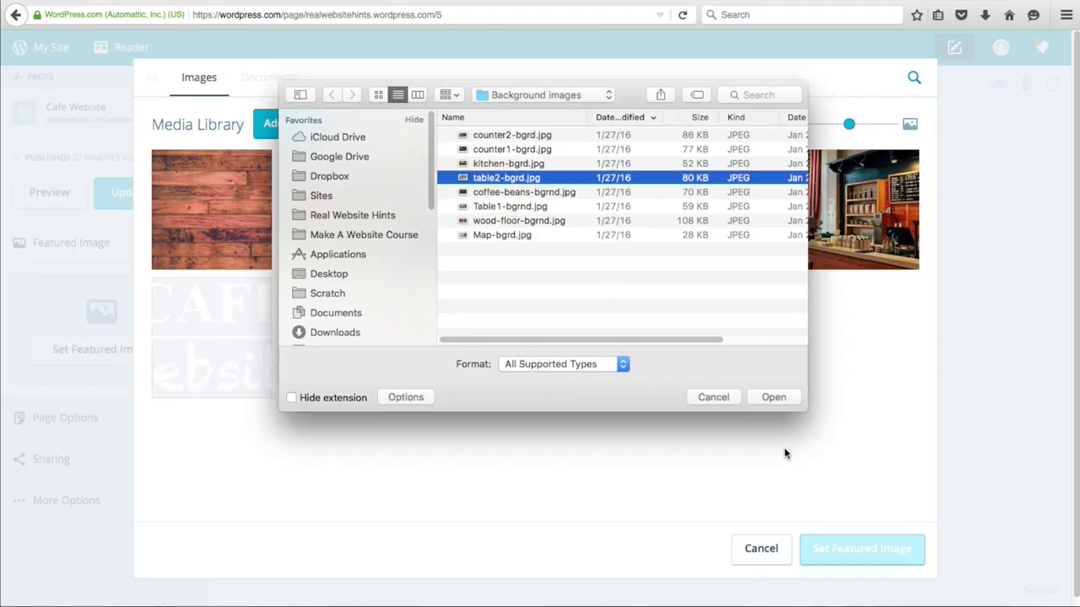
pyautogui.click(772, 397)
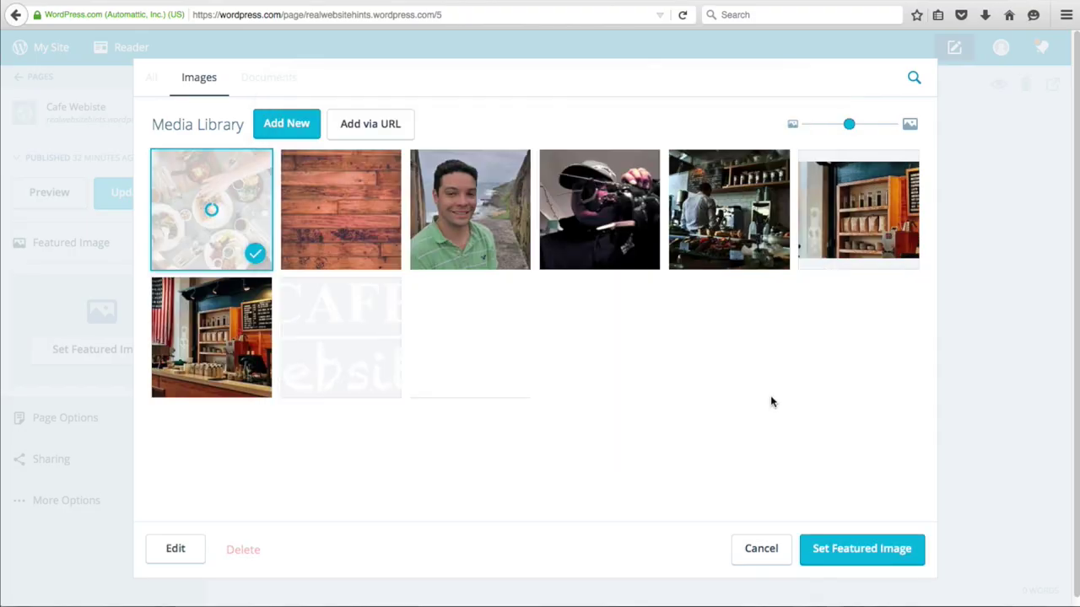
pyautogui.click(868, 549)
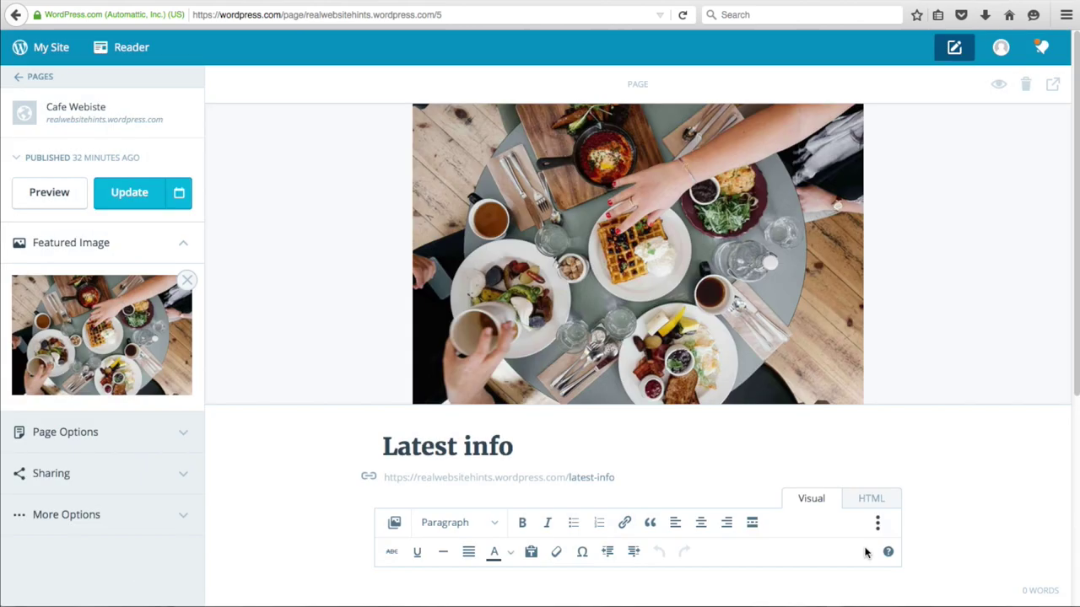
pyautogui.click(118, 190)
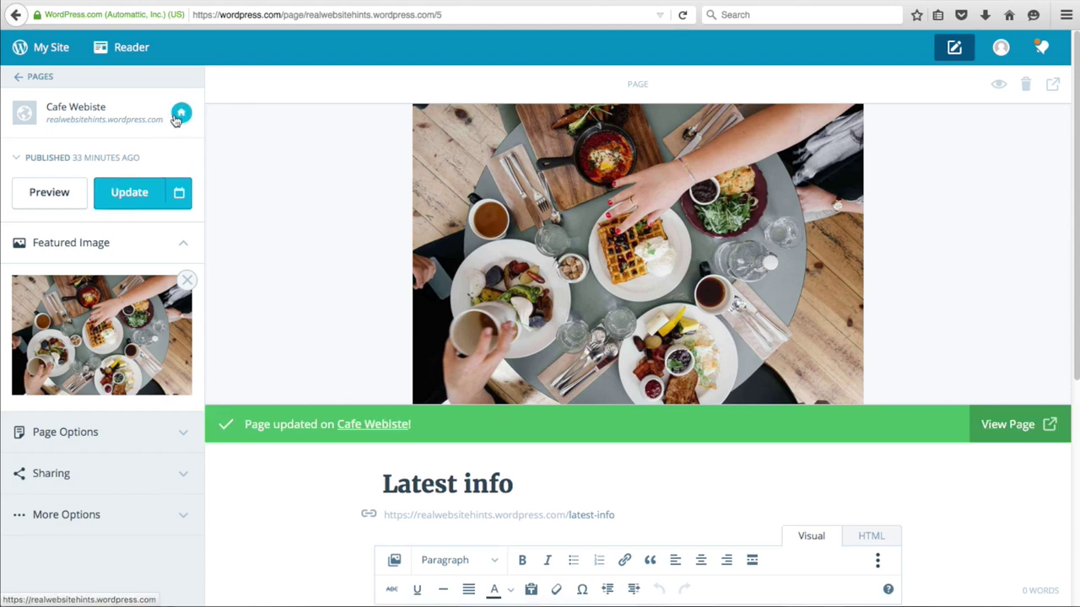
# - Check the Latest Info panel on the live home page, then open the full Trivia Night! post
pyautogui.click(180, 118)
pyautogui.scroll(-10, 359, 236)
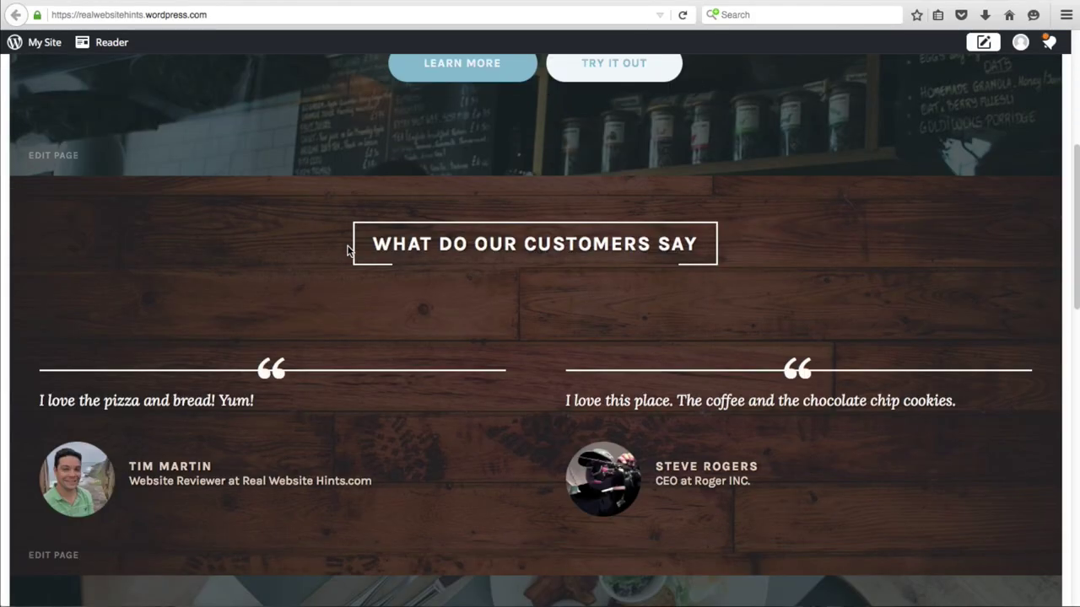
pyautogui.scroll(-1, 346, 250)
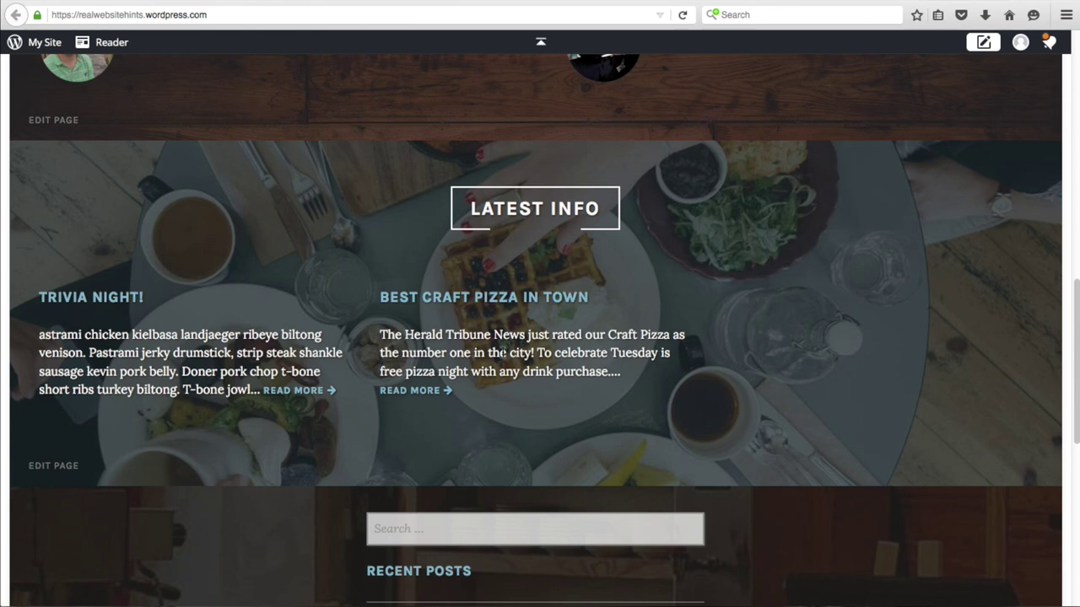
pyautogui.click(422, 394)
pyautogui.hotkey('alt', 'Left')
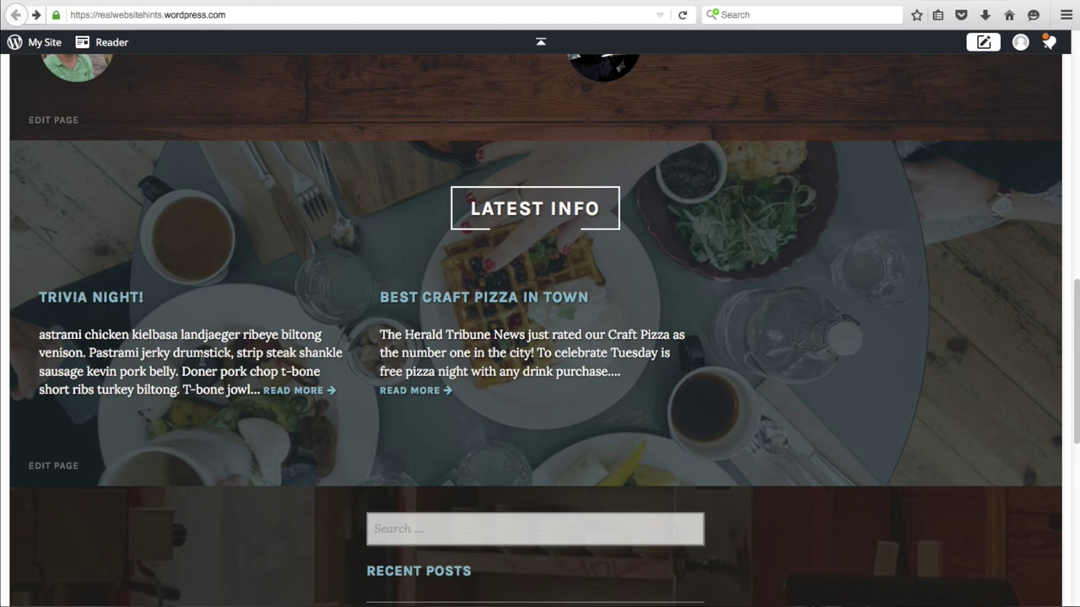
pyautogui.click(286, 391)
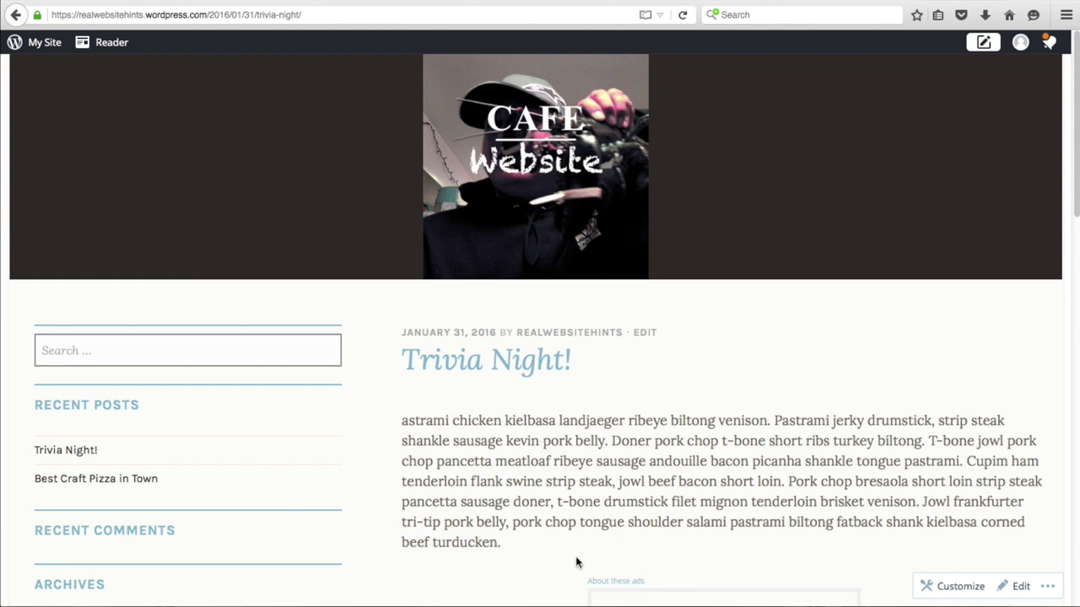
# - Go back to the home page and open and read the Best Craft Pizza in Town post
pyautogui.scroll(-2, 592, 398)
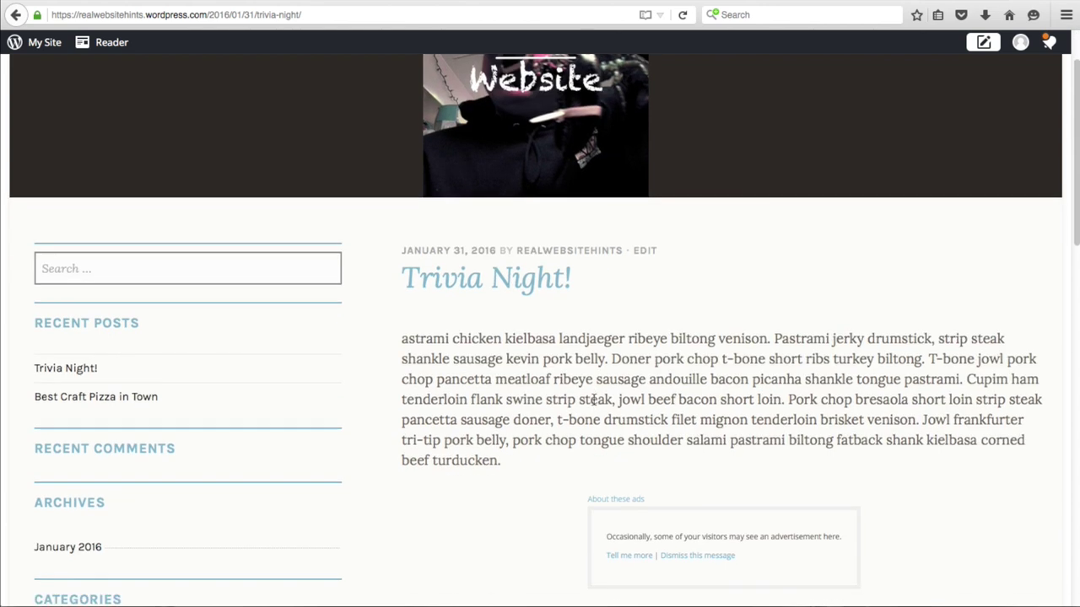
pyautogui.scroll(2, 592, 401)
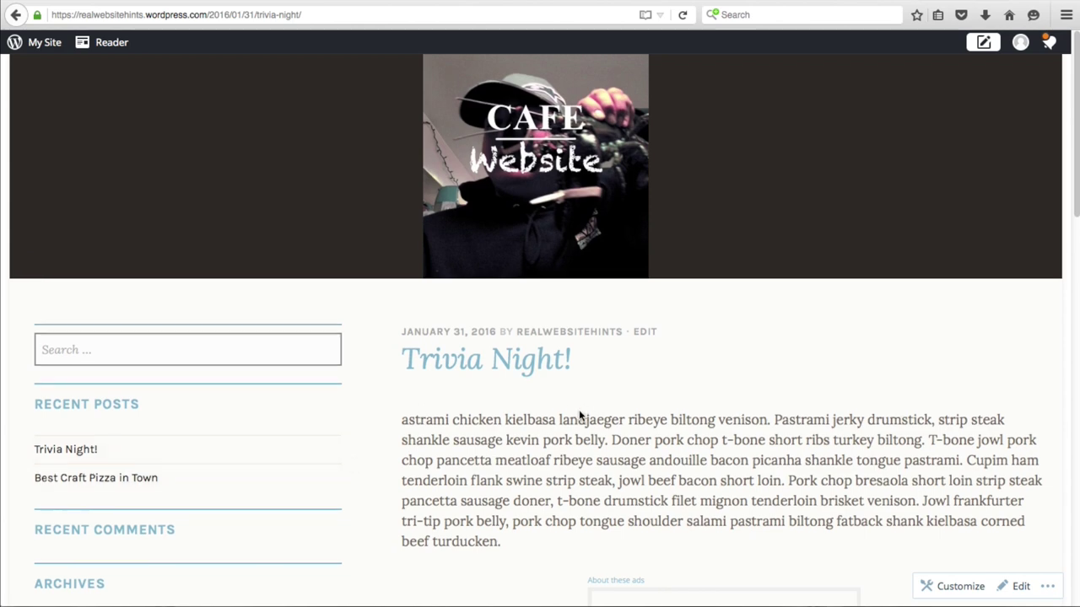
pyautogui.click(538, 140)
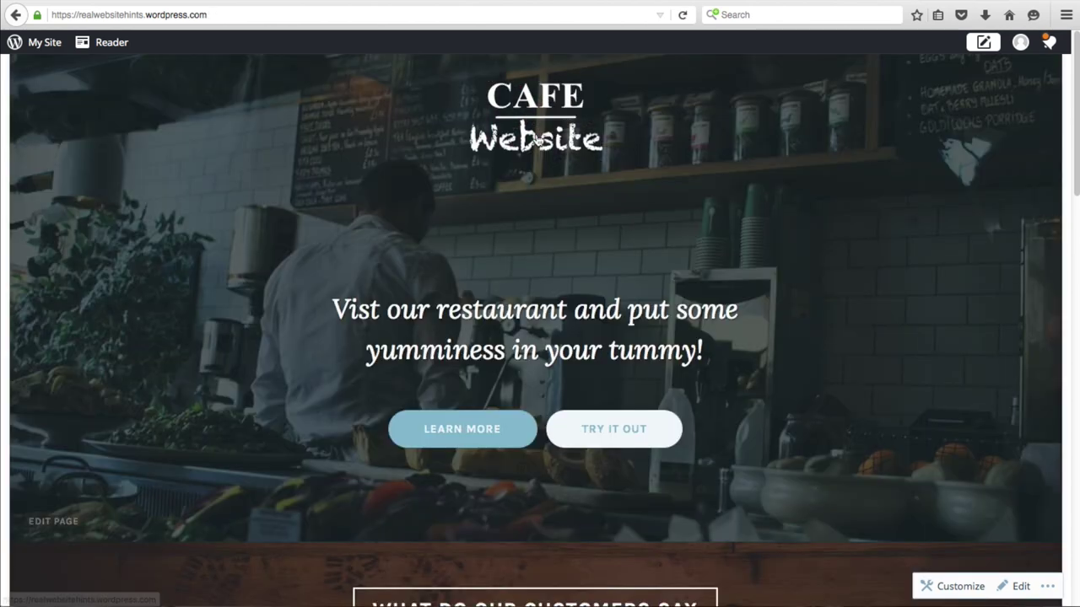
pyautogui.scroll(-10, 197, 379)
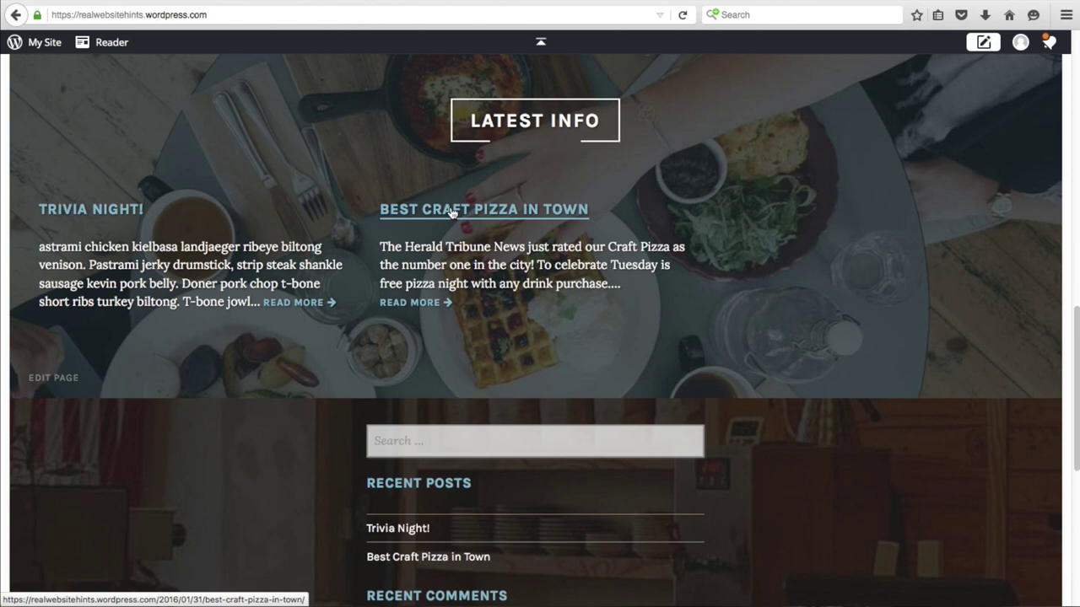
pyautogui.click(451, 212)
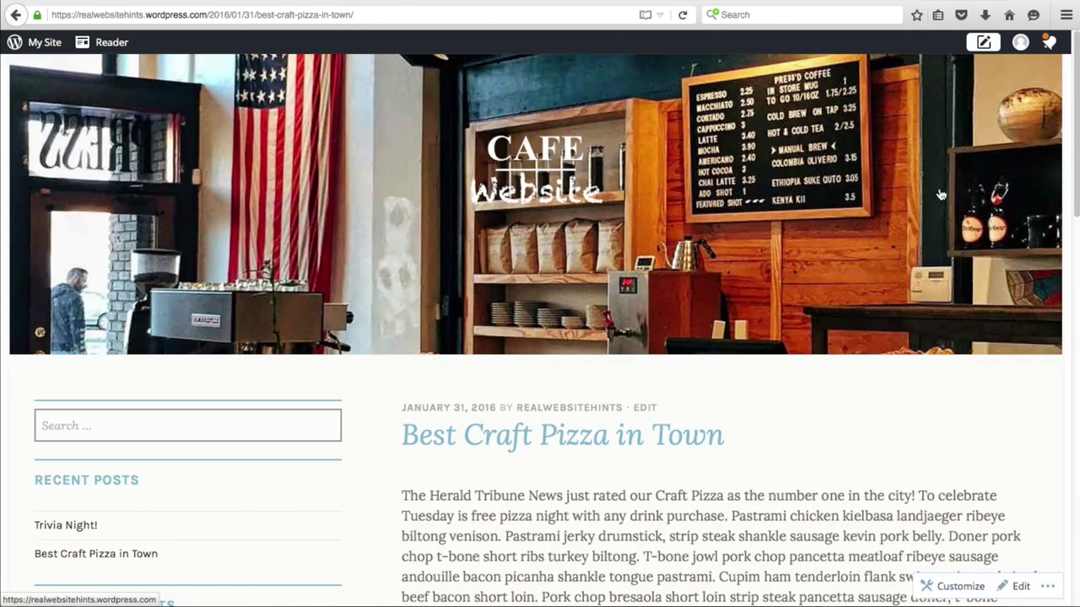
pyautogui.scroll(-5, 576, 478)
pyautogui.scroll(-1, 573, 479)
pyautogui.scroll(4, 573, 479)
pyautogui.scroll(-6, 564, 475)
pyautogui.scroll(1, 564, 475)
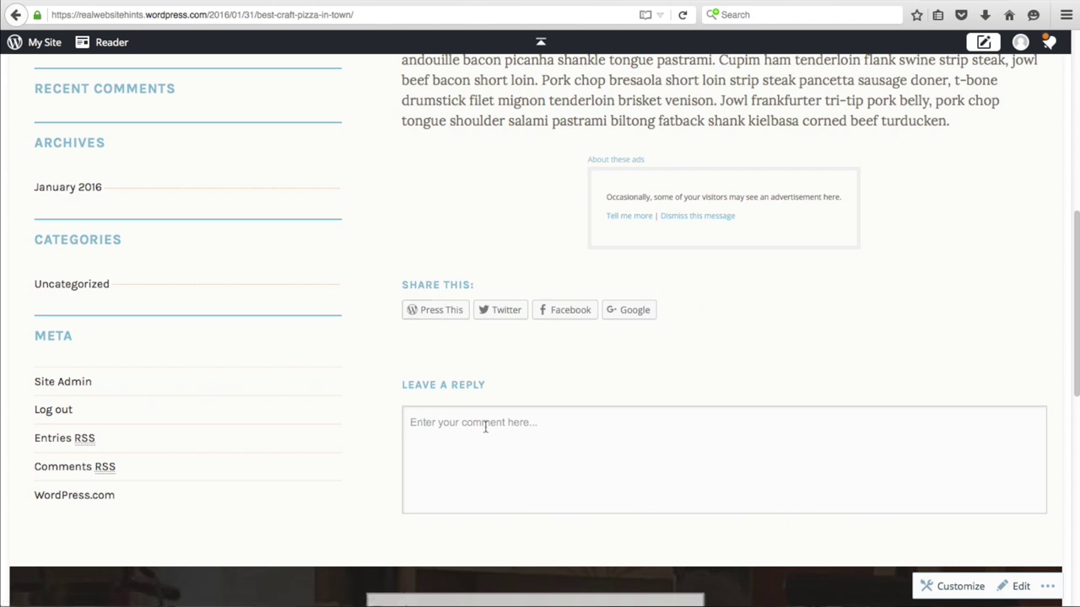
pyautogui.scroll(10, 510, 456)
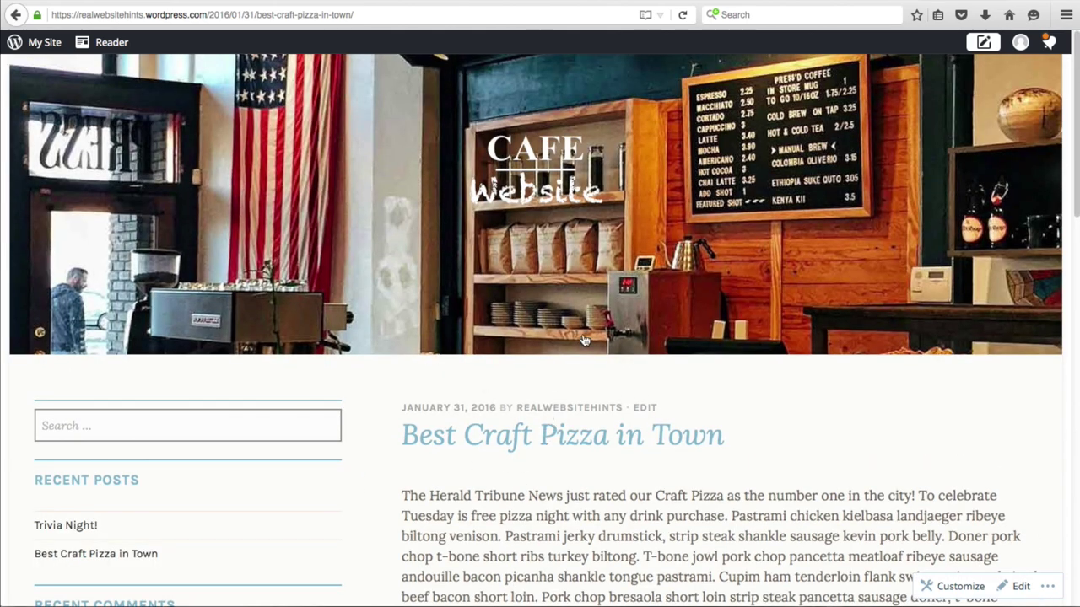
pyautogui.click(24, 47)
pyautogui.click(36, 47)
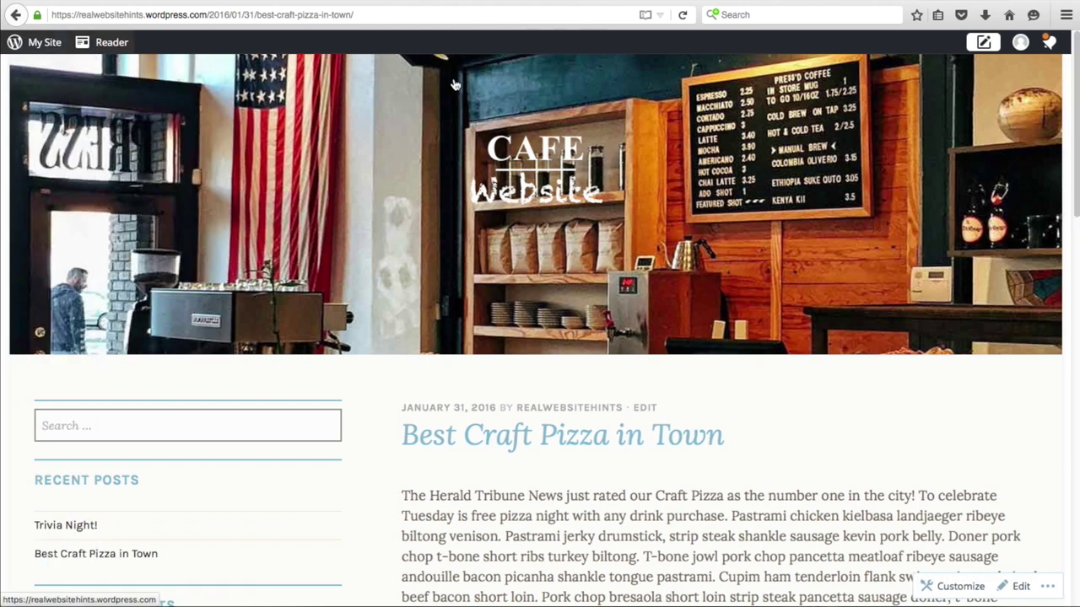
pyautogui.hotkey('ctrl', 't')
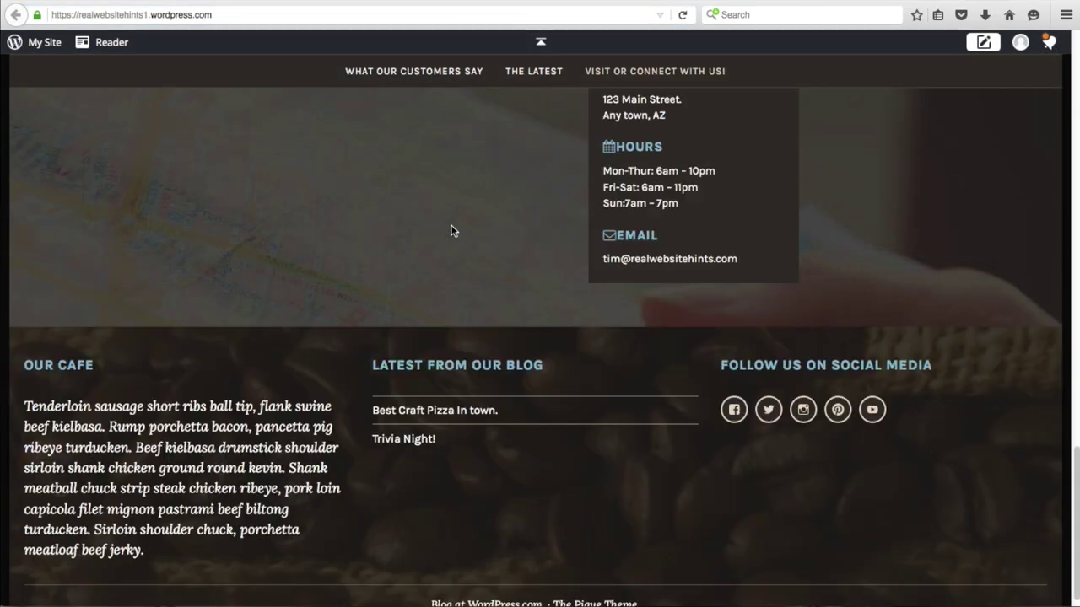
pyautogui.scroll(5, 451, 226)
pyautogui.scroll(-5, 450, 224)
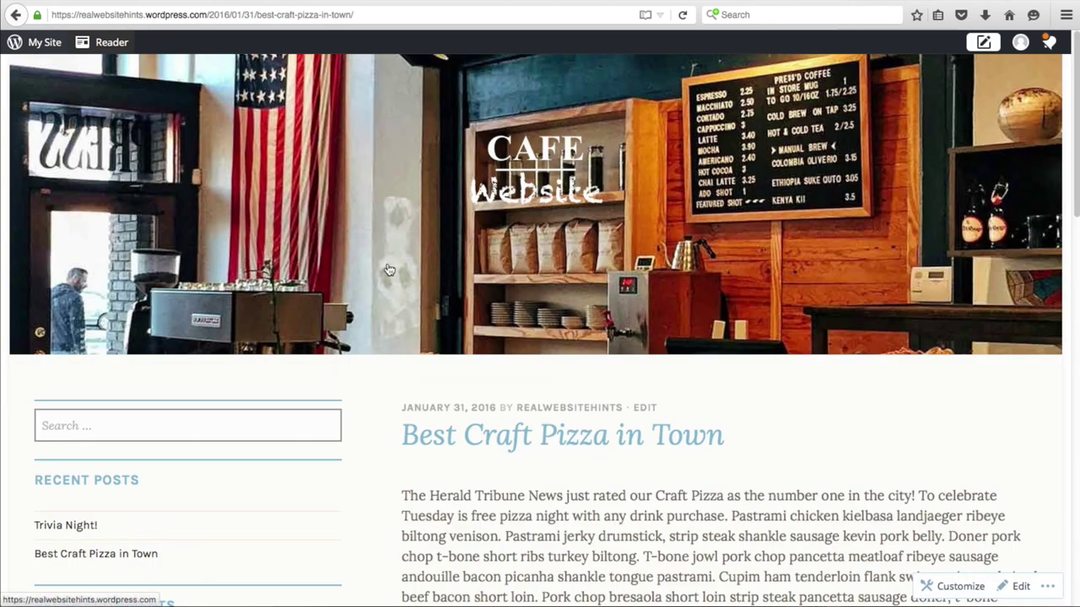
pyautogui.click(38, 44)
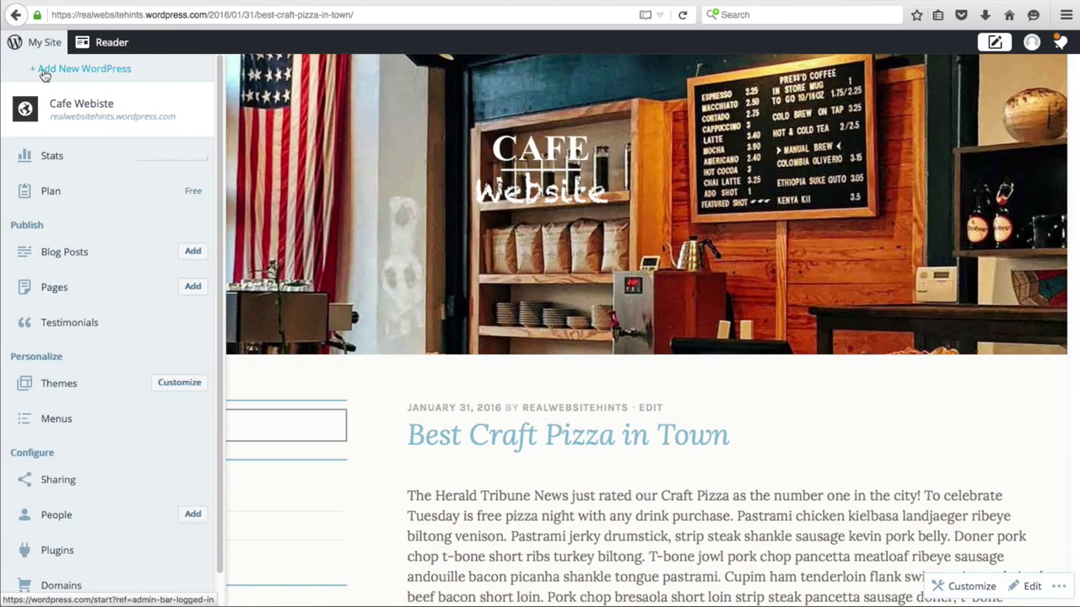
# - Create a new page and title it 'Visit or Connect with us!'
pyautogui.click(188, 286)
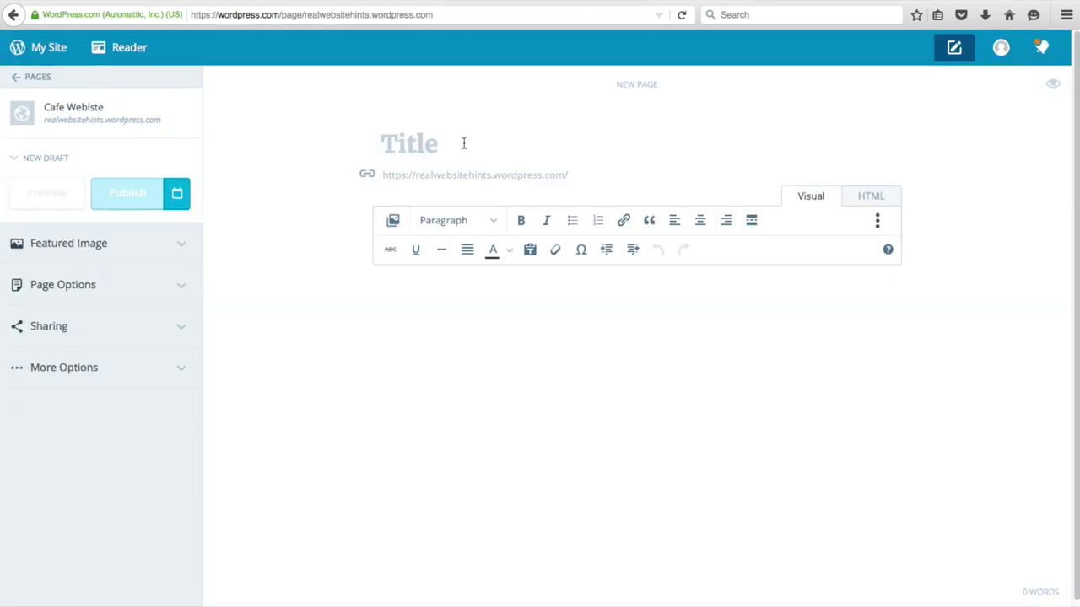
pyautogui.write('Visit or Con')
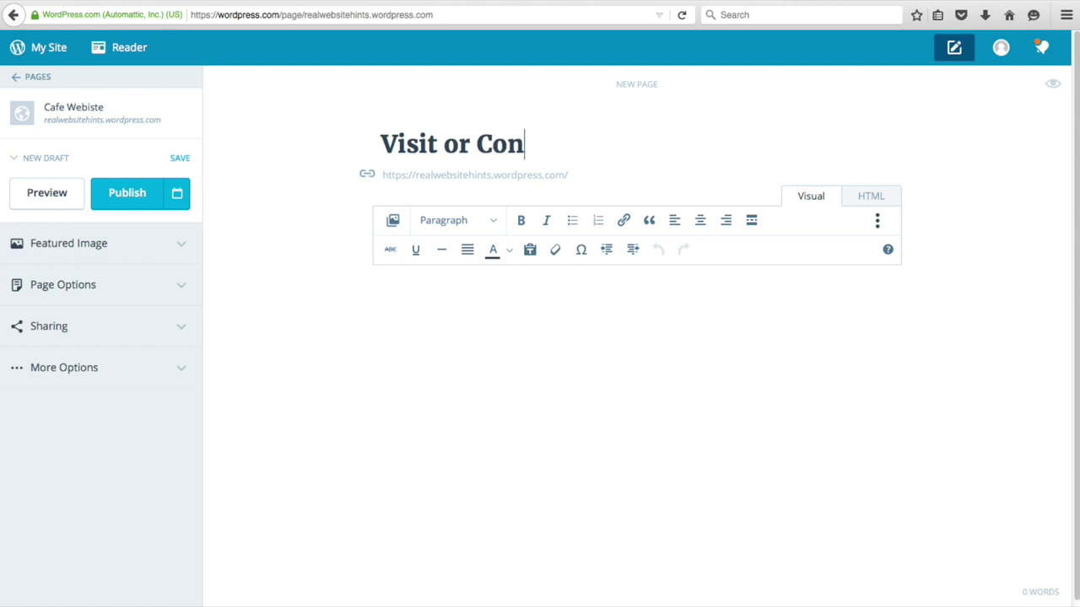
pyautogui.write('nect with us!')
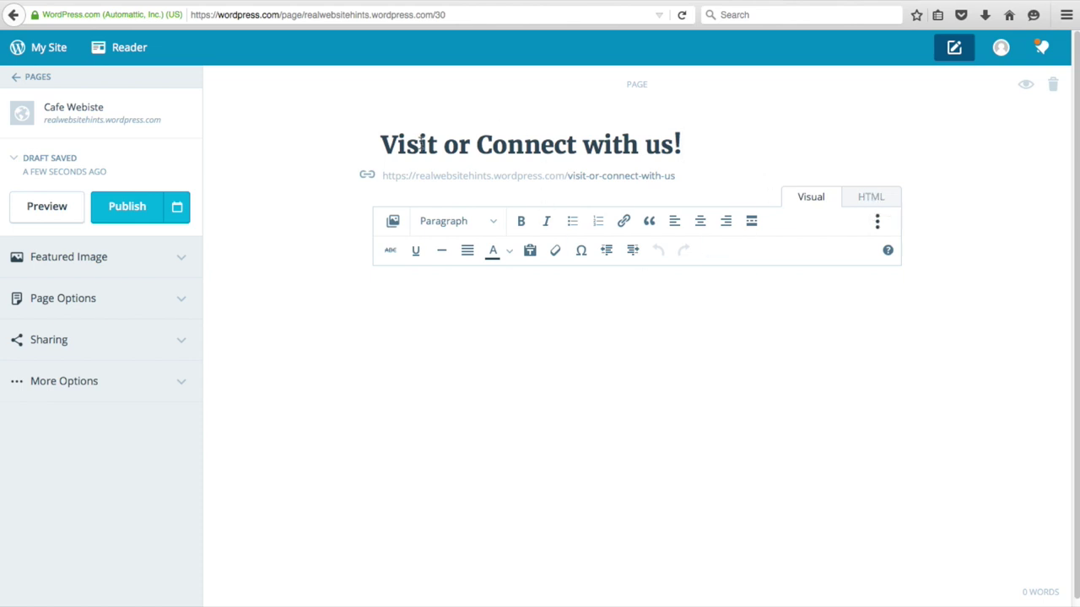
# - In the HTML view, paste the opening overlay alignright div, close it with </div>, and leave an empty line between
pyautogui.click(875, 202)
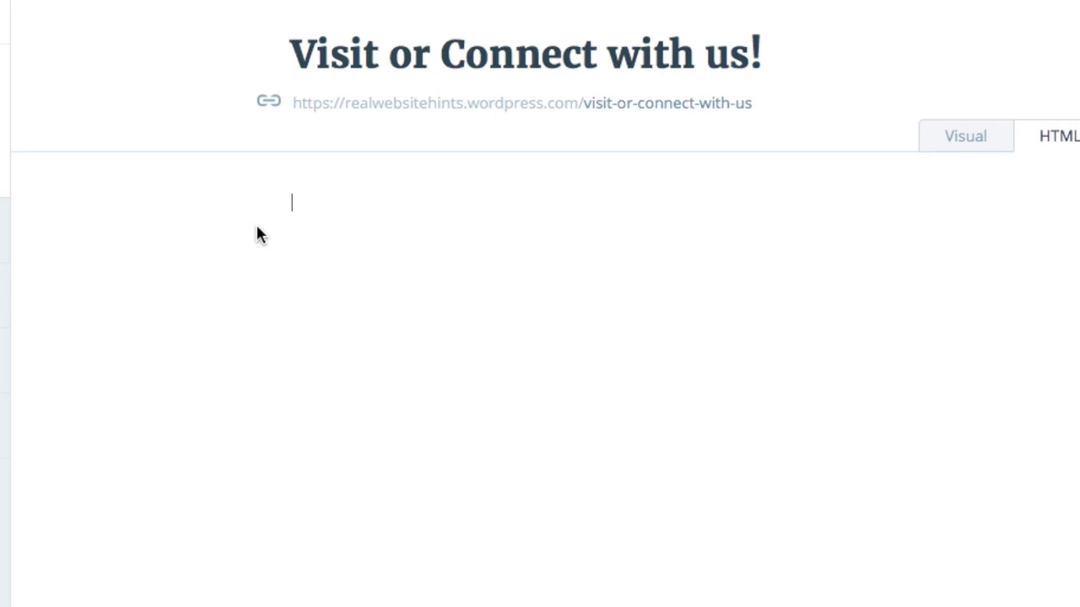
pyautogui.write('<div class="overlay alignright">')
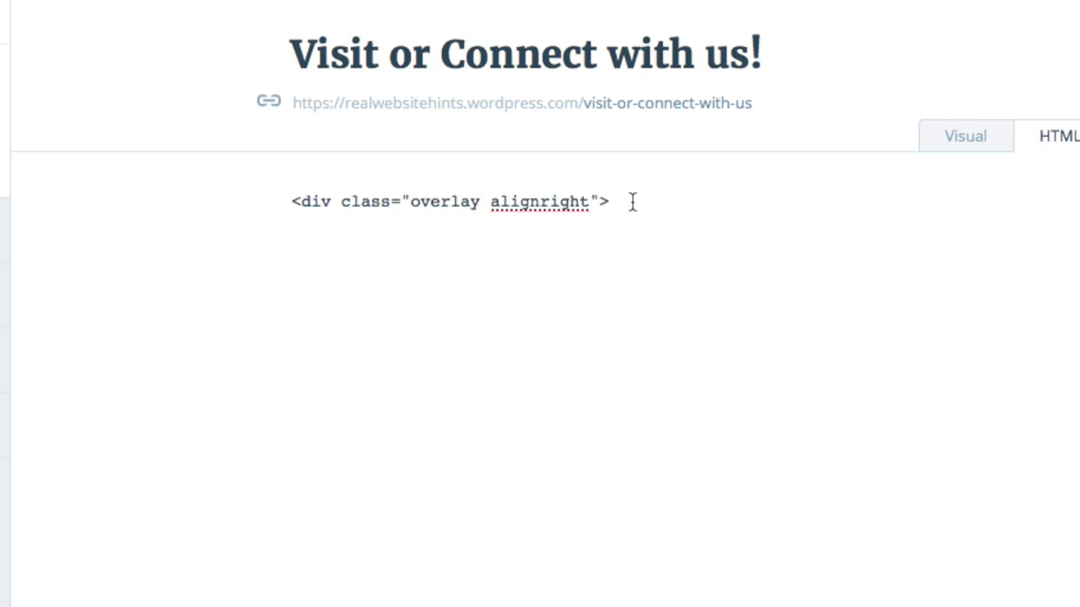
pyautogui.press('Return')
pyautogui.write('</div>')
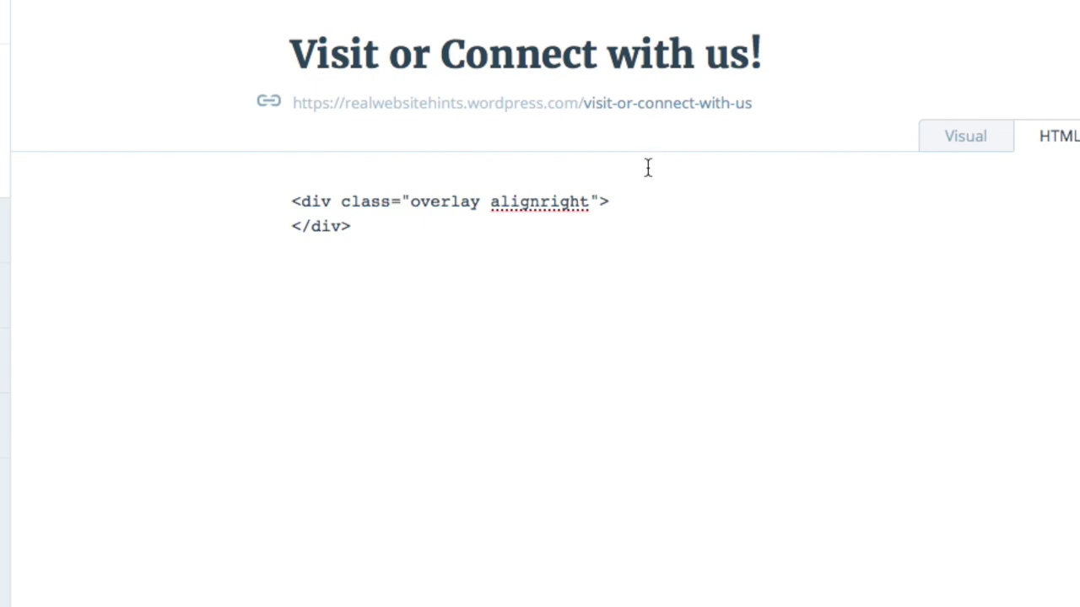
pyautogui.click(628, 200)
pyautogui.press('Return')
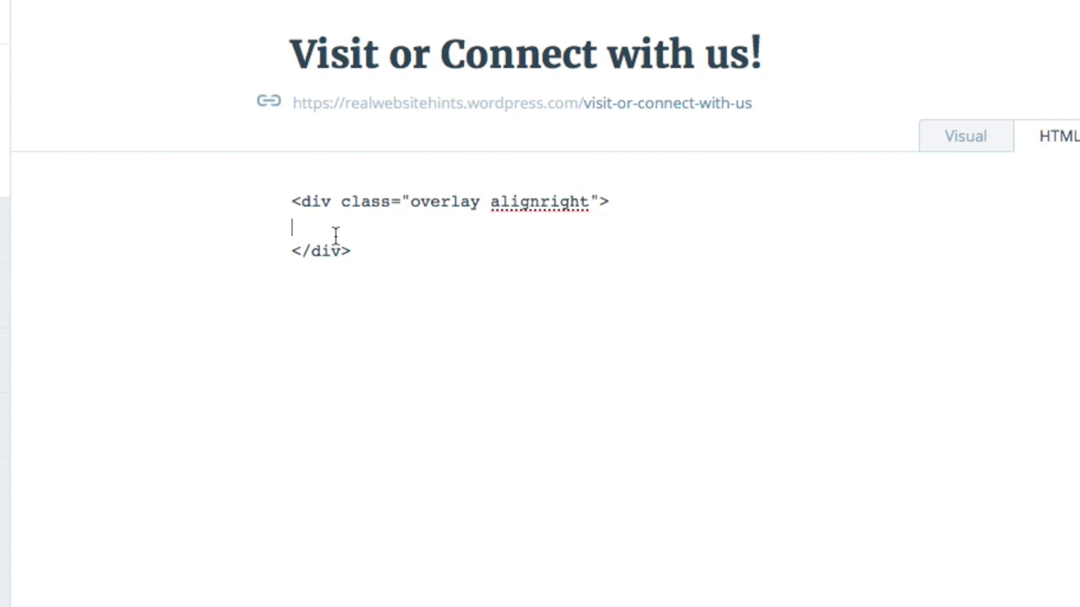
# - Type an h3 heading with an fa-phone icon and the label PHONE
pyautogui.write('<he')
pyautogui.press('BackSpace')
pyautogui.write('3 ><i class')
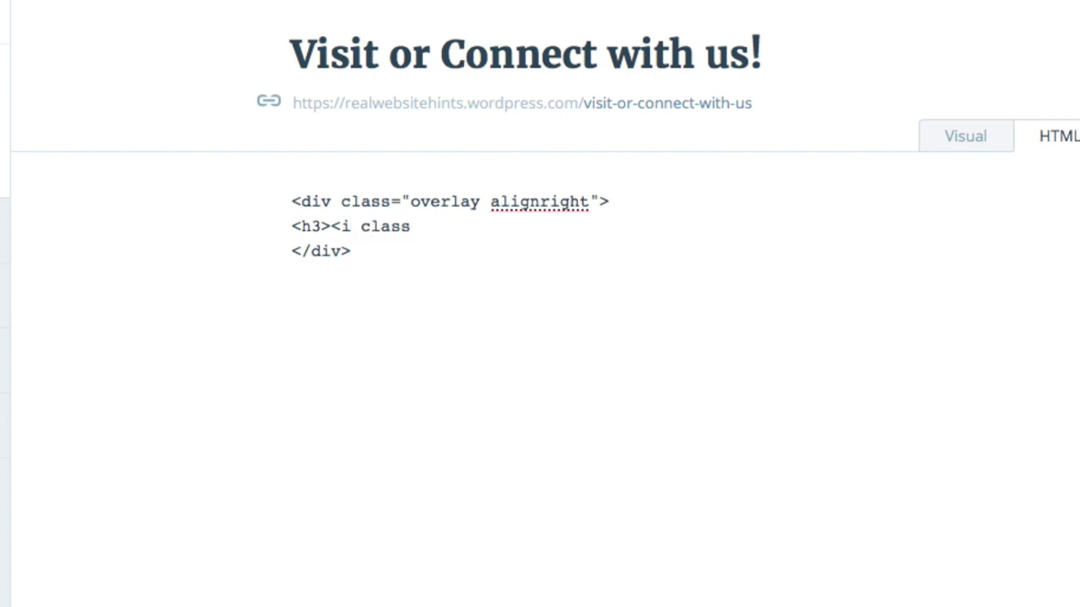
pyautogui.write('="fa fa-jpho')
pyautogui.press('BackSpace')
pyautogui.press('BackSpace')
pyautogui.press('BackSpace')
pyautogui.press('BackSpace')
pyautogui.write('p')
pyautogui.write('ne')
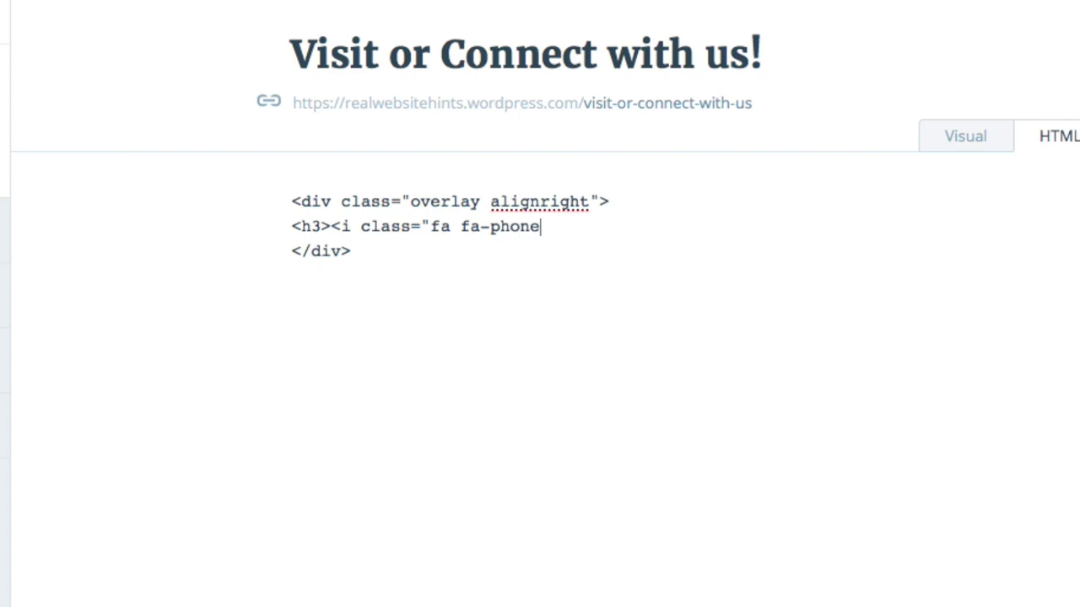
pyautogui.write('">')
pyautogui.write('<')
pyautogui.write('/i')
pyautogui.write('>')
pyautogui.write('Pho')
pyautogui.press('BackSpace')
pyautogui.press('BackSpace')
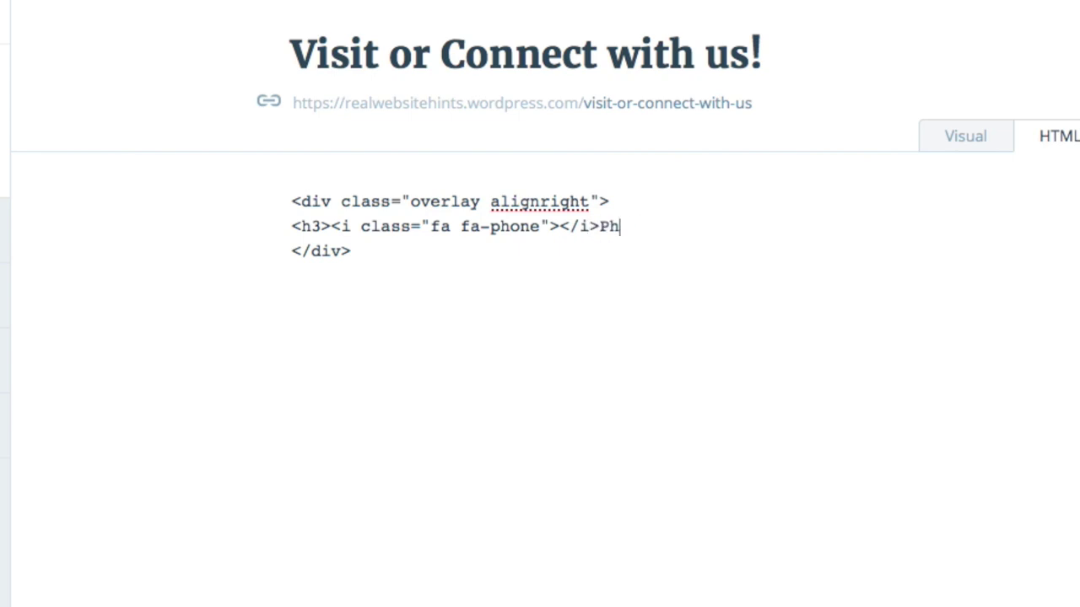
pyautogui.write('HONE</h3')
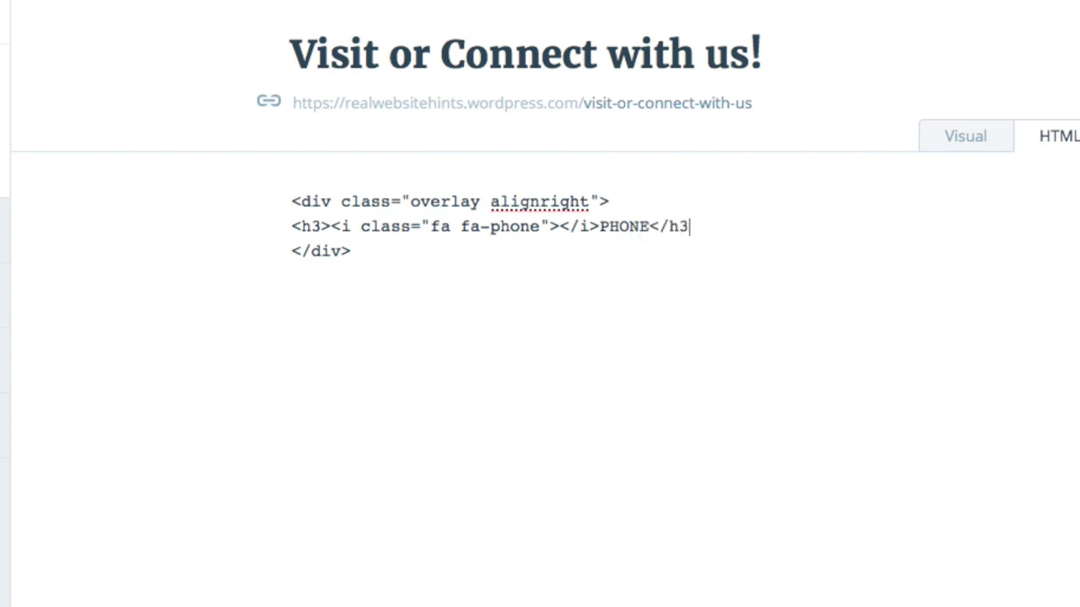
pyautogui.write('>')
# - Add the cafe's phone number on its own line below the PHONE heading
pyautogui.press('Return')
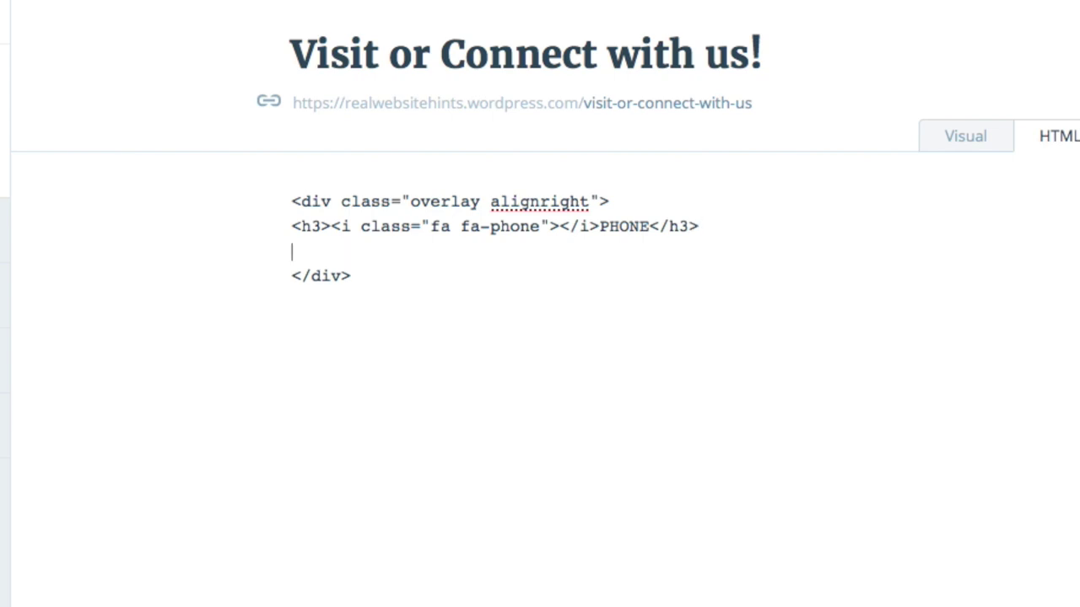
pyautogui.write('1-555-123-4567')
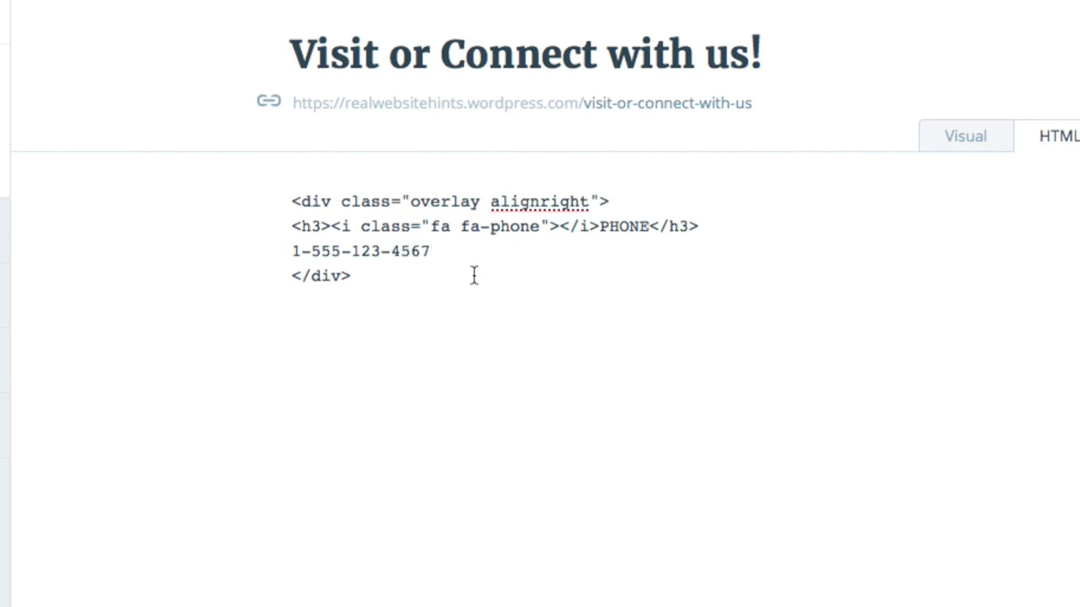
pyautogui.press('Return')
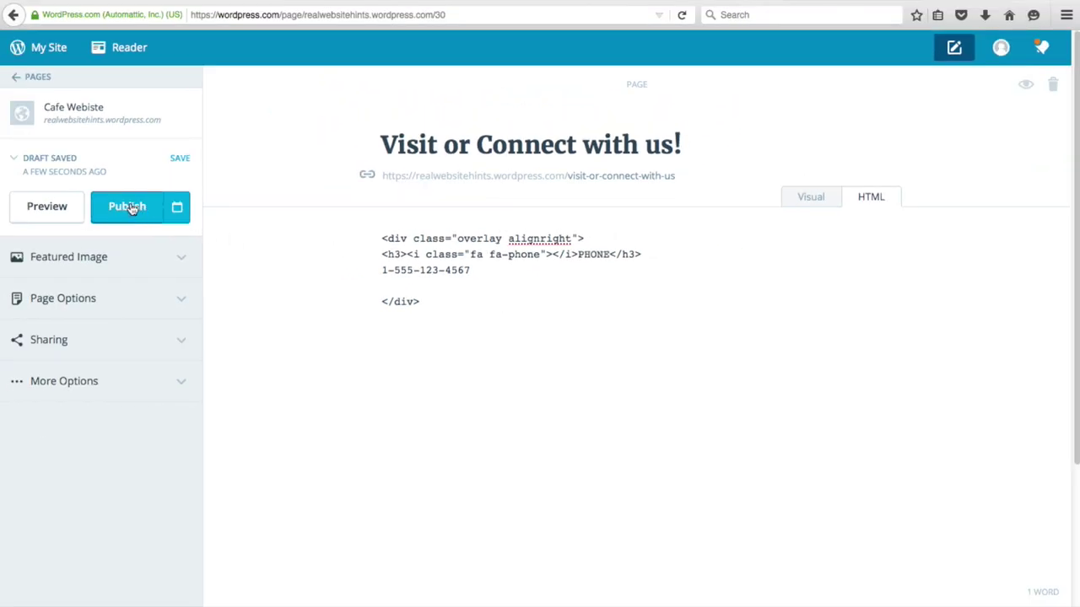
# - Publish the page and preview it, checking the right-aligned PHONE box with the number
pyautogui.click(129, 207)
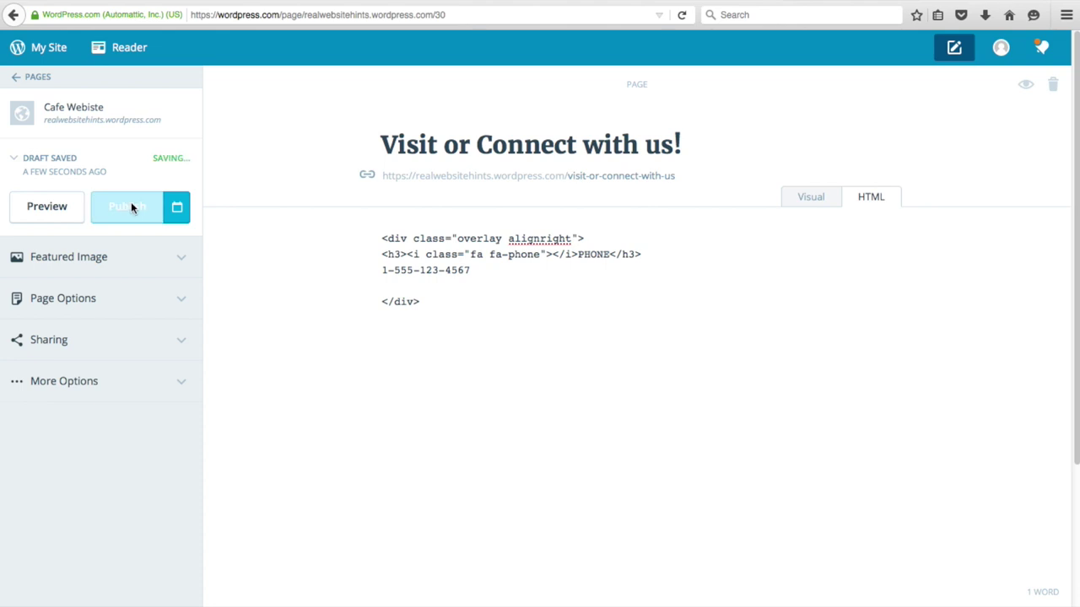
pyautogui.click(48, 194)
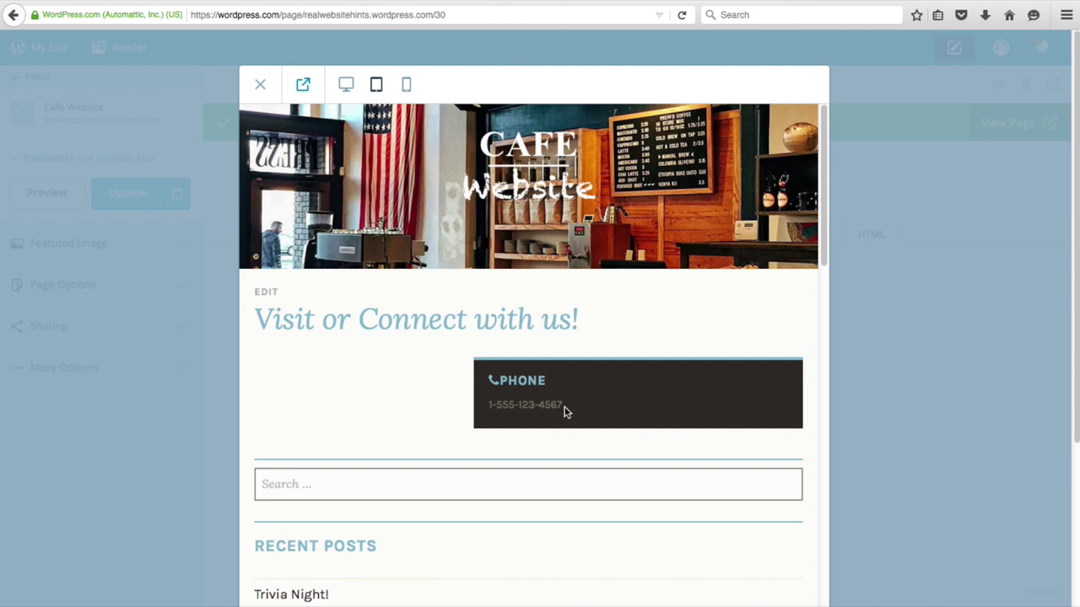
pyautogui.click(261, 86)
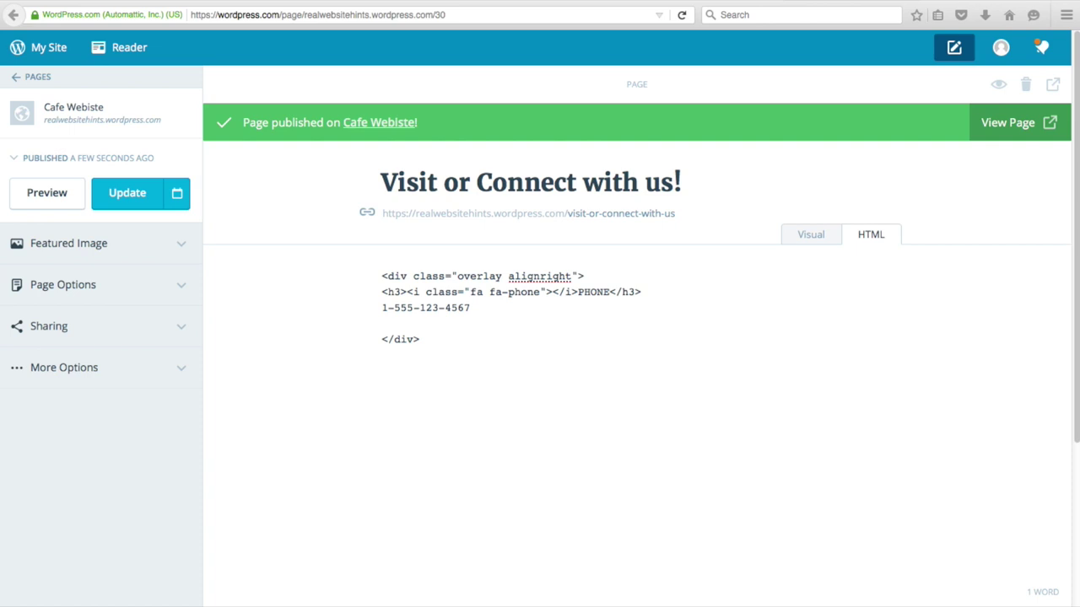
# - Paste the Address, Hours and Email HTML below the phone number and update the page
pyautogui.click(484, 309)
pyautogui.press('Return')
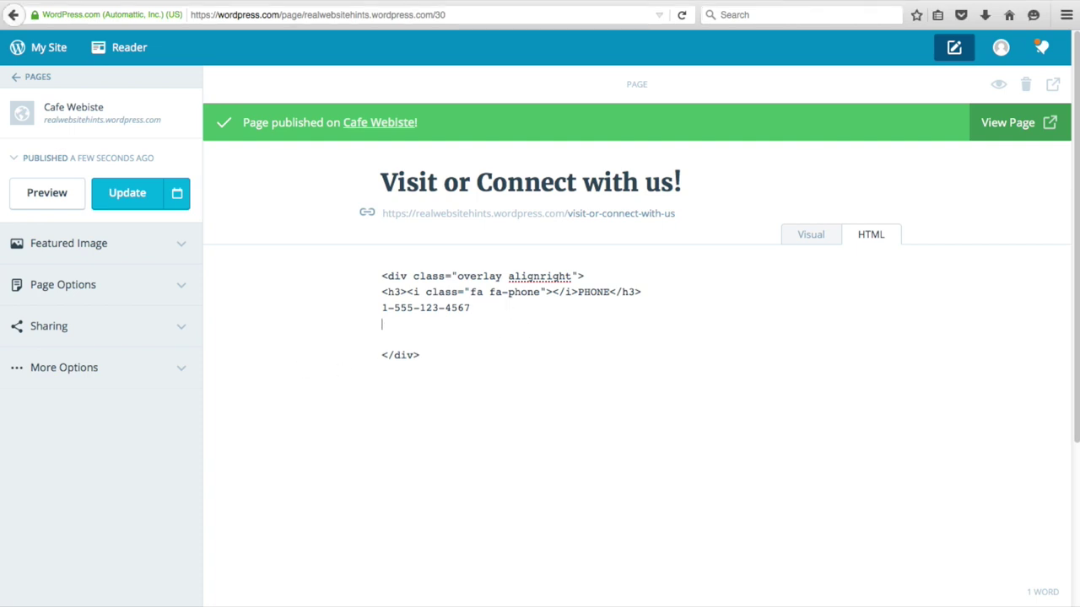
pyautogui.hotkey('ctrl', 'v')
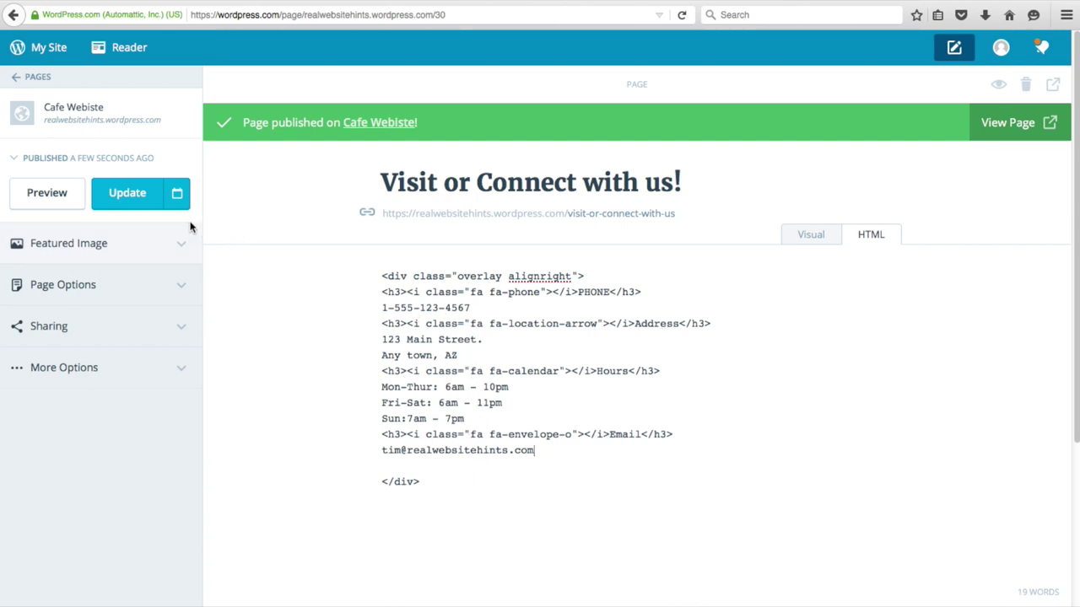
pyautogui.click(135, 202)
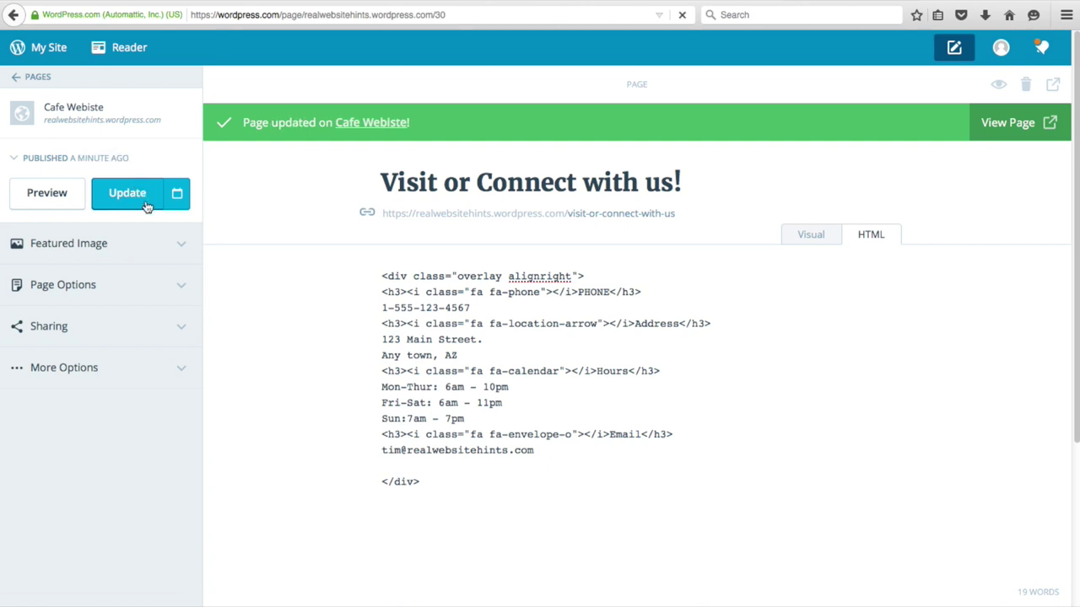
pyautogui.click(93, 245)
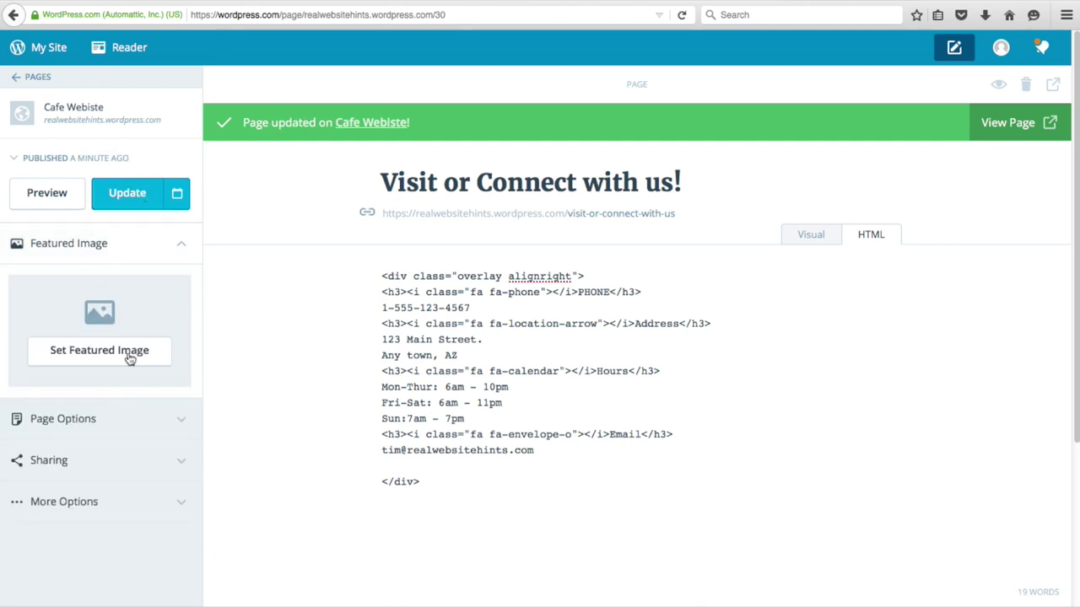
# - Upload Map-bgrd.jpg as the page's featured image and update the page
pyautogui.click(130, 355)
pyautogui.click(287, 125)
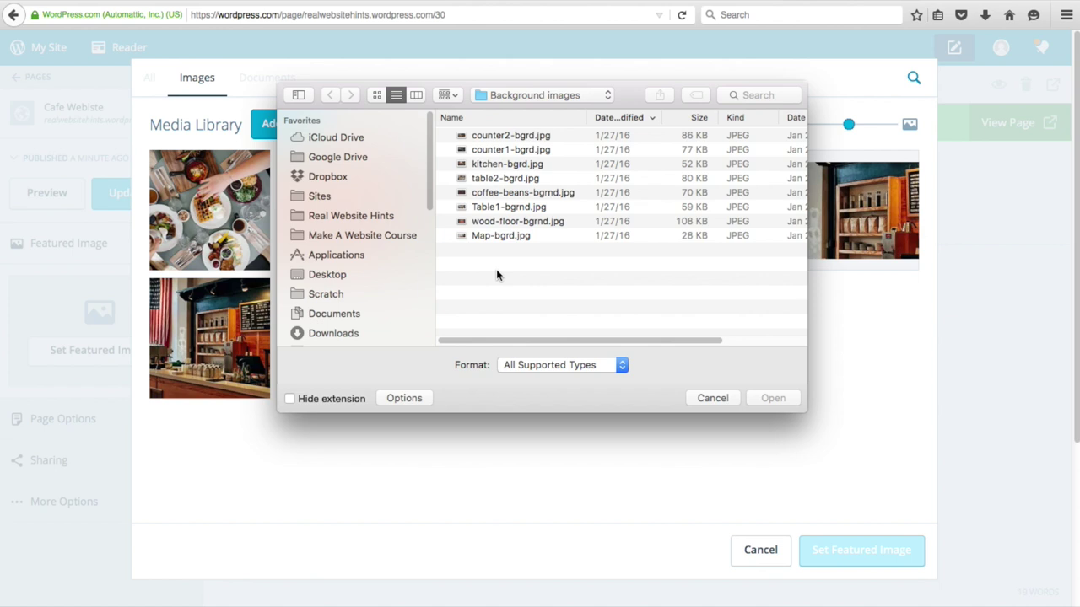
pyautogui.click(500, 237)
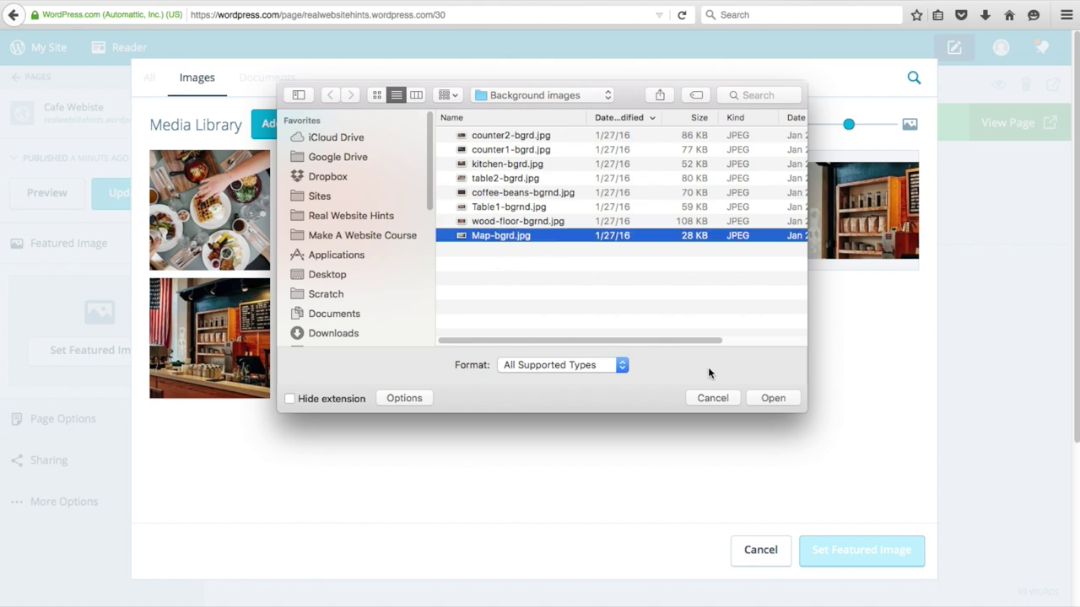
pyautogui.click(769, 398)
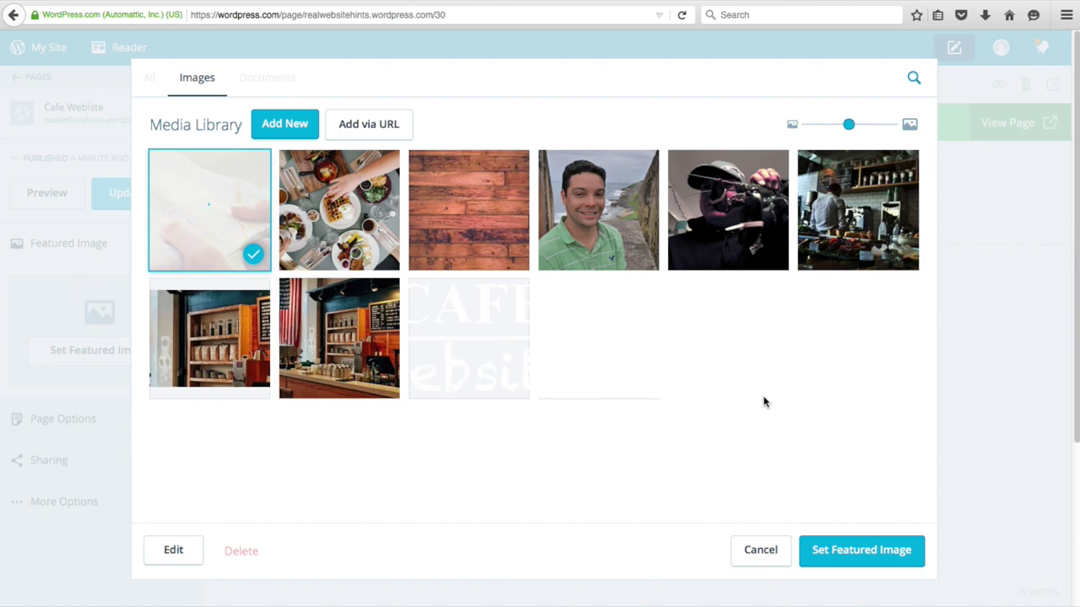
pyautogui.click(867, 558)
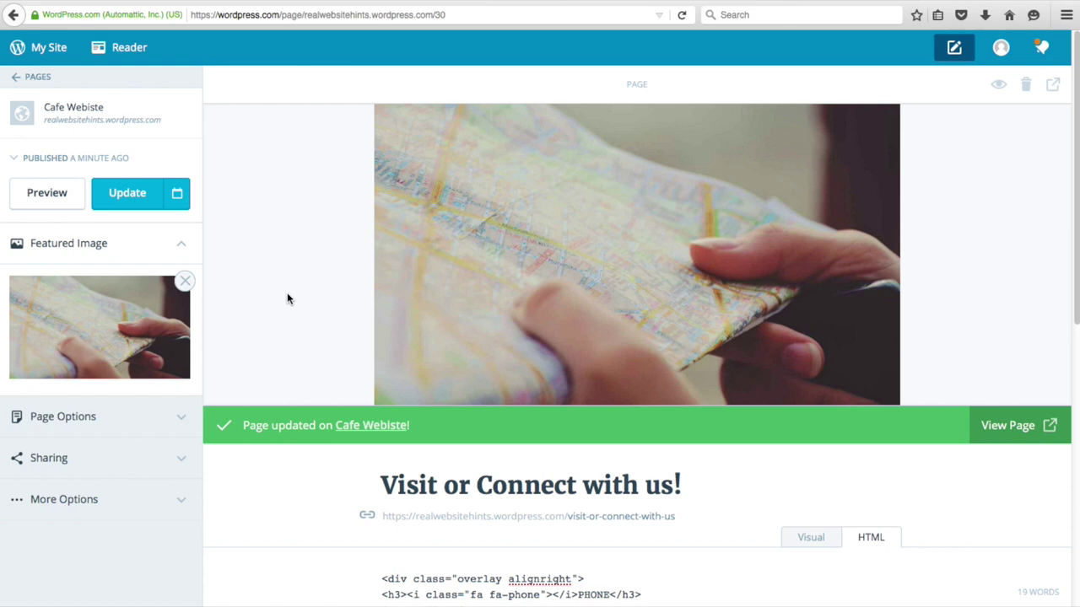
pyautogui.click(122, 196)
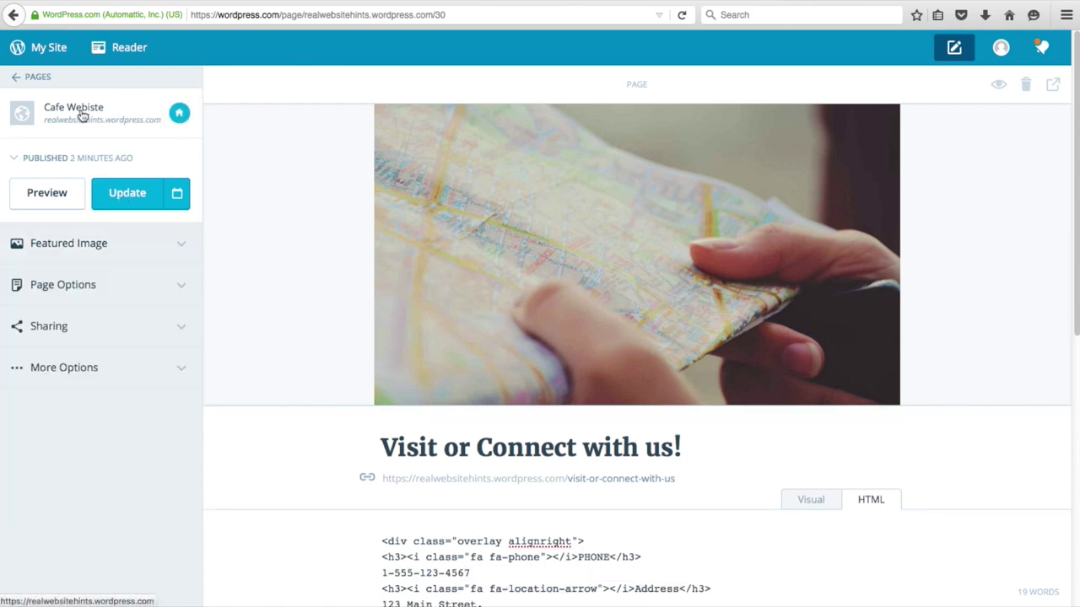
# - In the Customizer's Theme Options, set Panel 3 content to 'Visit or Connect with us!' and Save & Publish
pyautogui.click(31, 79)
pyautogui.click(154, 406)
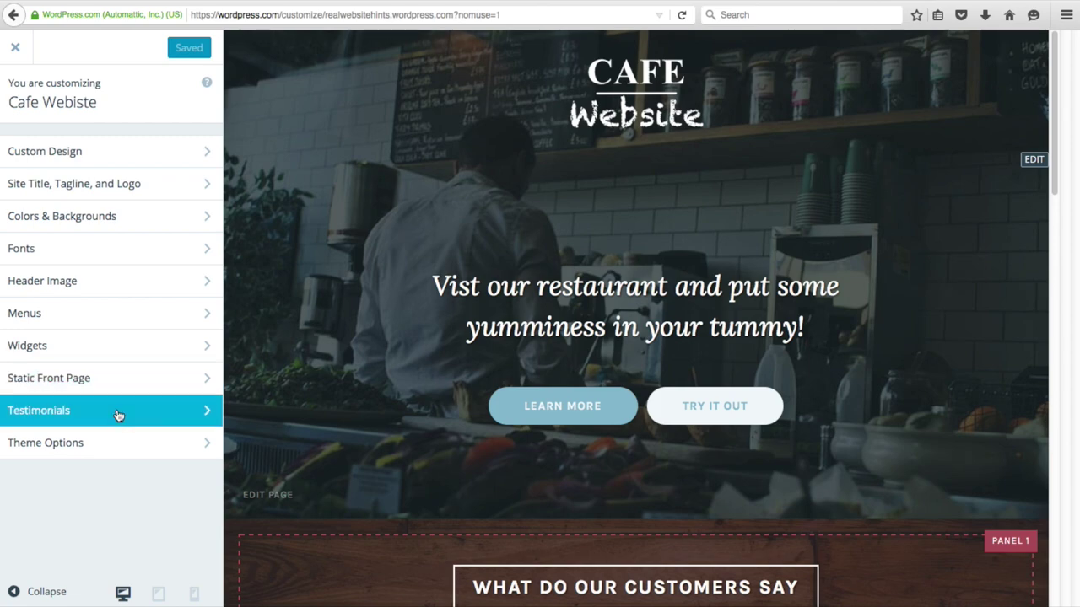
pyautogui.click(78, 446)
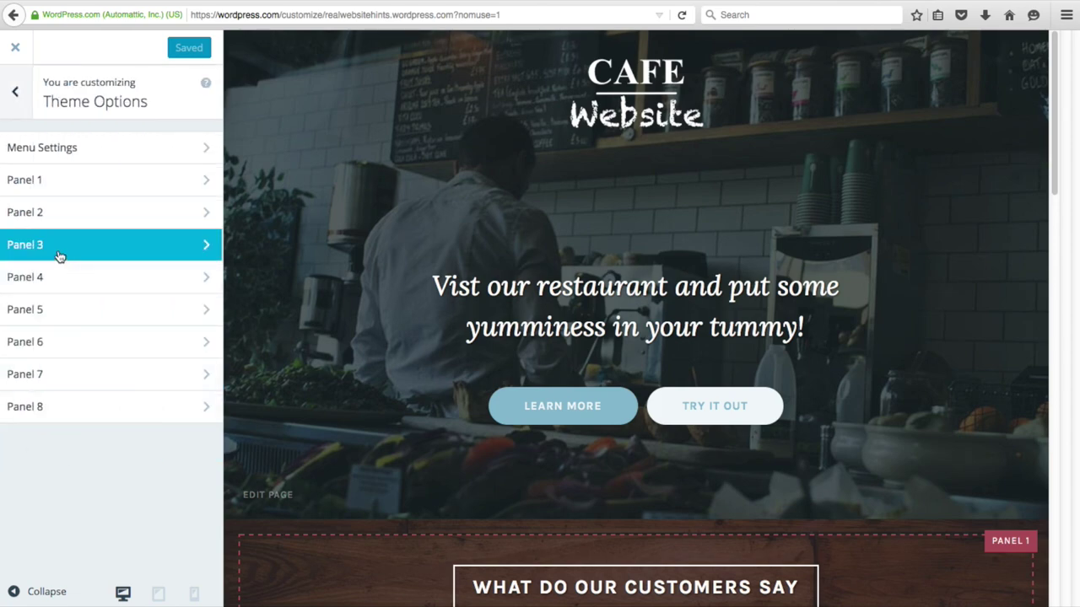
pyautogui.click(59, 254)
pyautogui.click(194, 253)
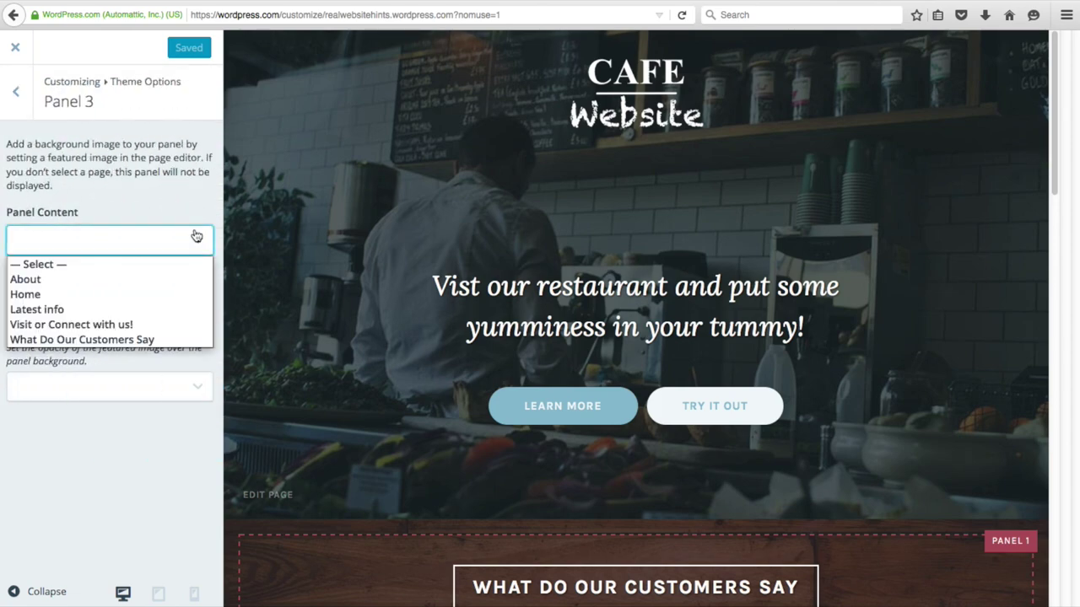
pyautogui.click(115, 327)
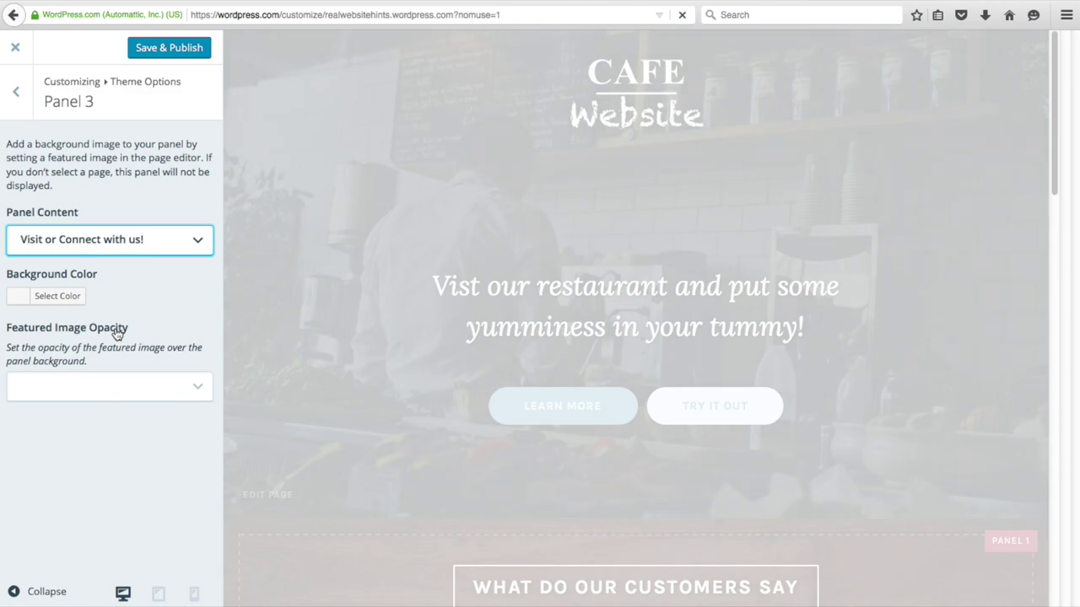
pyautogui.scroll(-3, 313, 404)
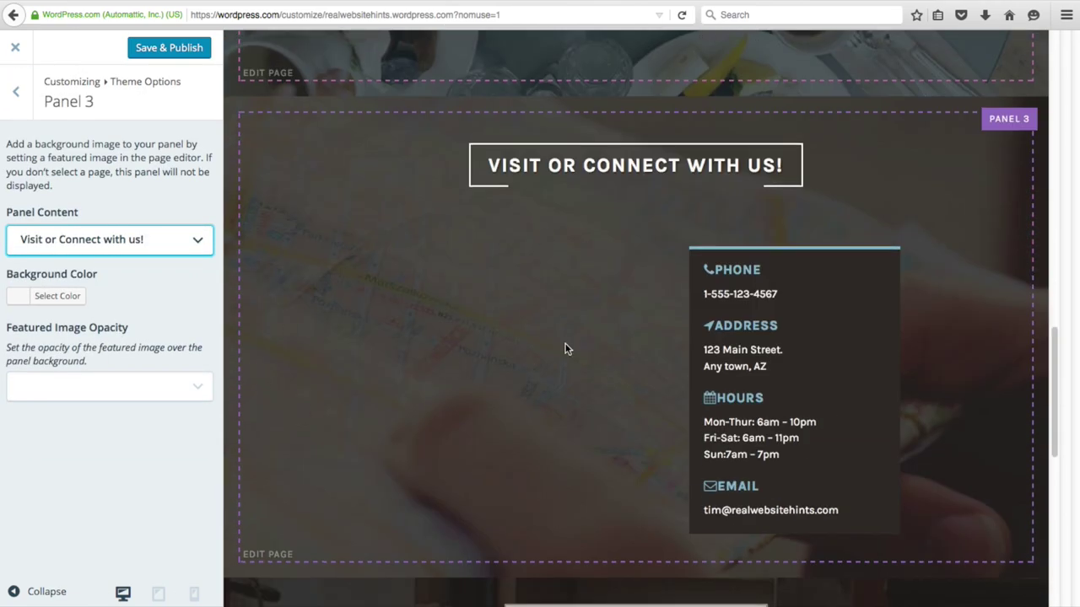
pyautogui.scroll(-5, 319, 510)
pyautogui.scroll(2, 323, 512)
pyautogui.scroll(3, 323, 512)
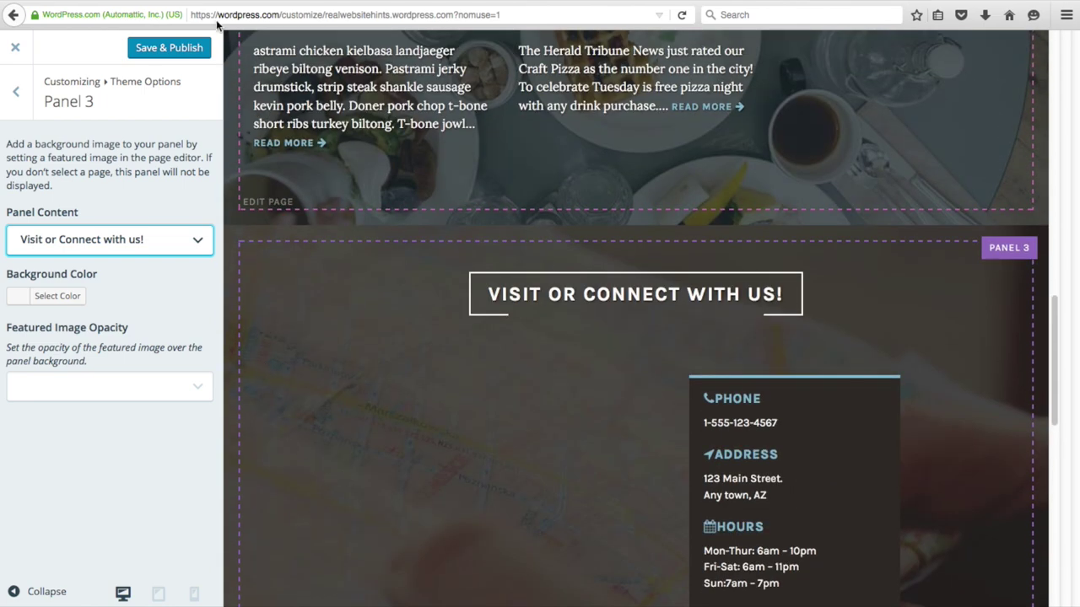
pyautogui.click(165, 51)
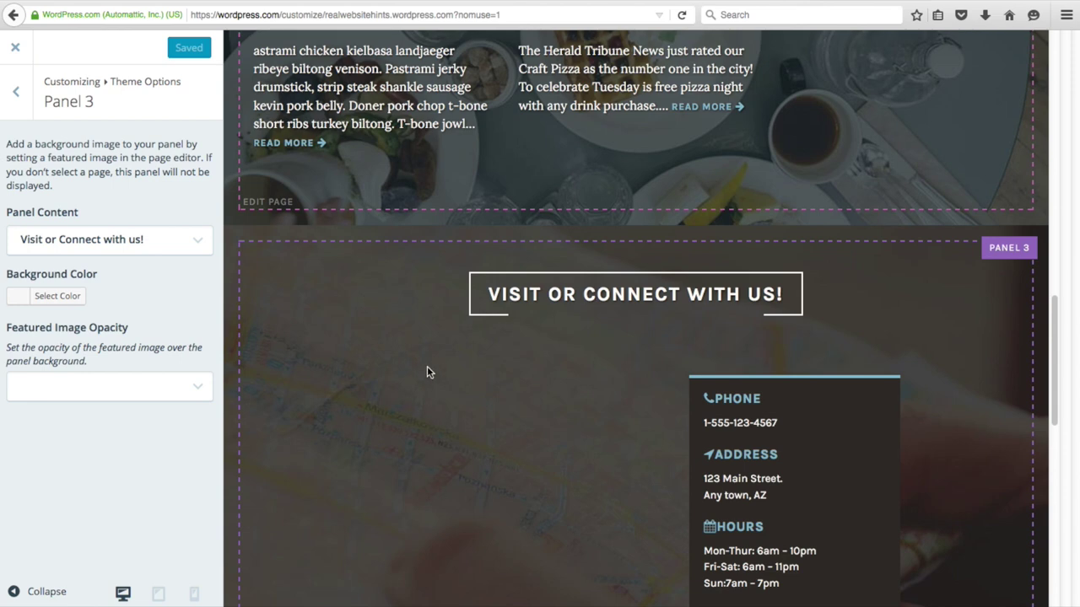
pyautogui.click(16, 47)
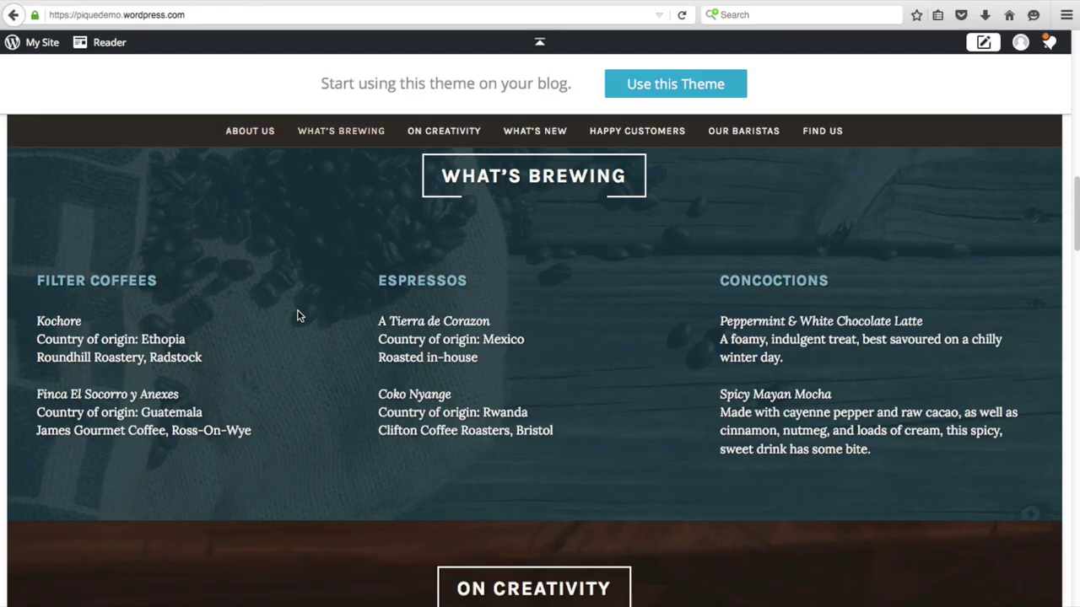
# - Scroll through the Pique demo's What's Brewing section listing Filter Coffees, Espressos and Concoctions
pyautogui.scroll(1, 287, 338)
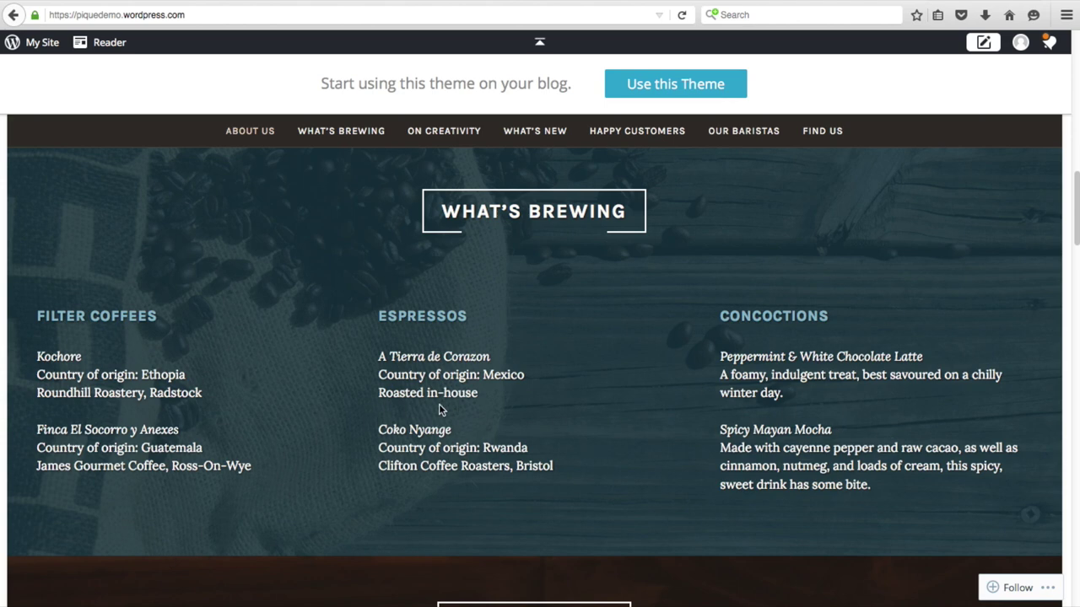
pyautogui.scroll(-1, 363, 403)
pyautogui.scroll(2, 361, 403)
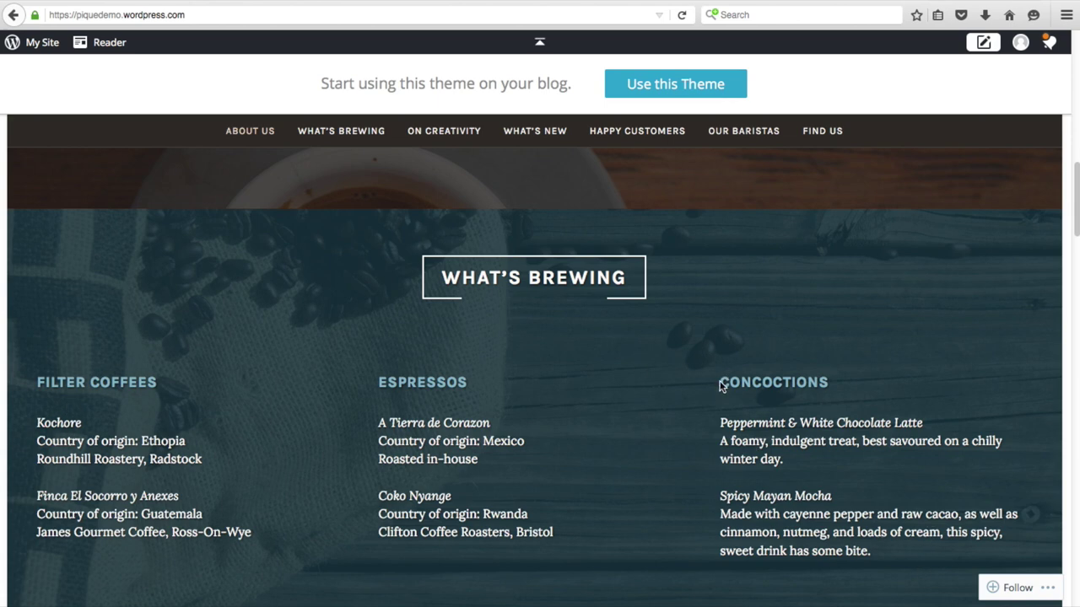
pyautogui.scroll(2, 721, 385)
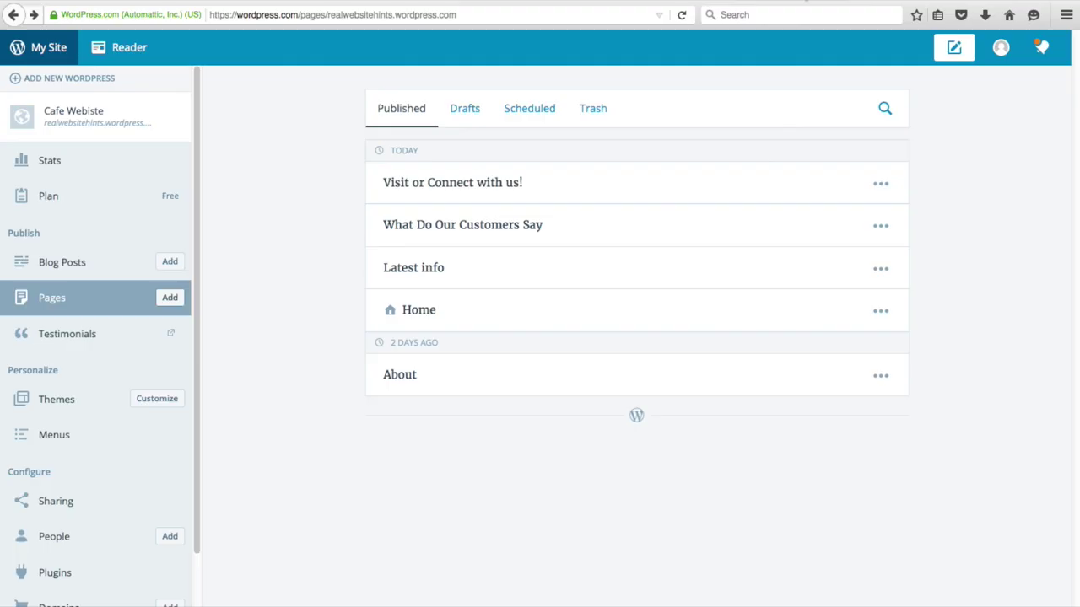
# - Publish an empty page titled 'Menu Hits' and go back to the pages list
pyautogui.click(168, 299)
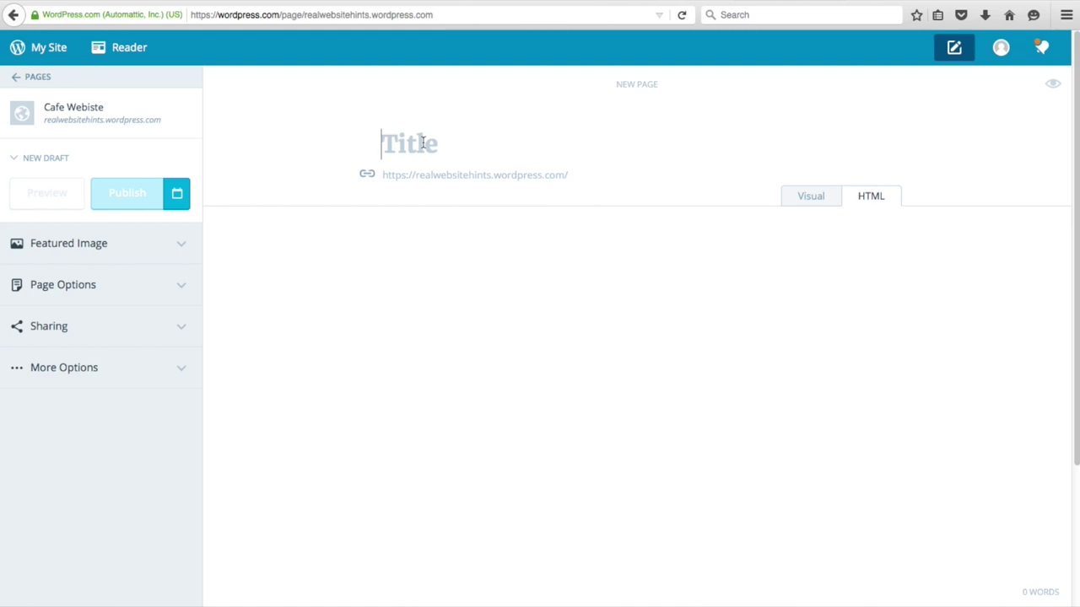
pyautogui.write('Menu')
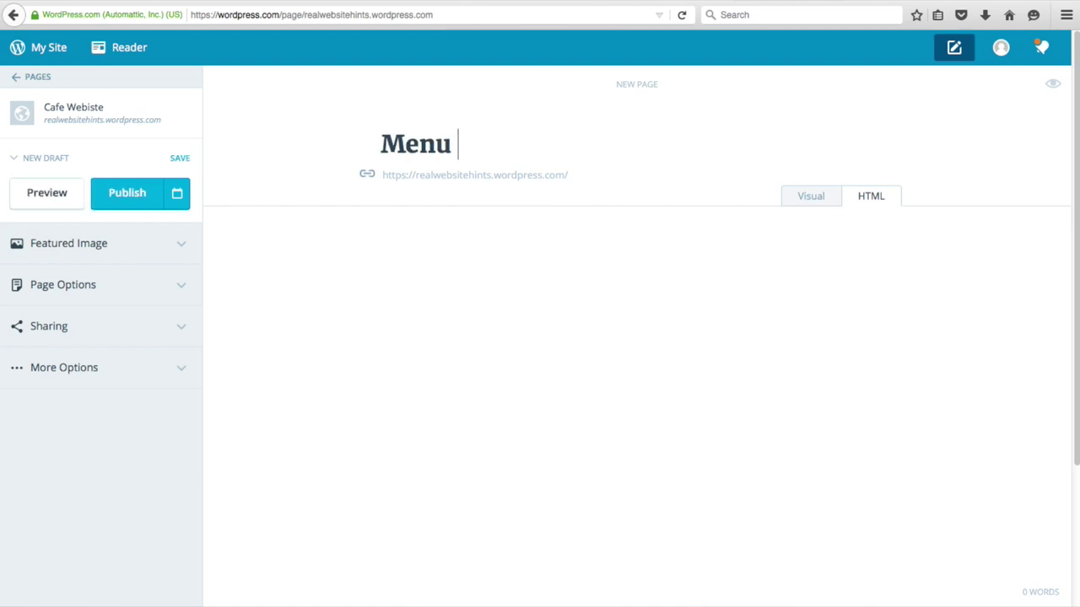
pyautogui.write(' Hits')
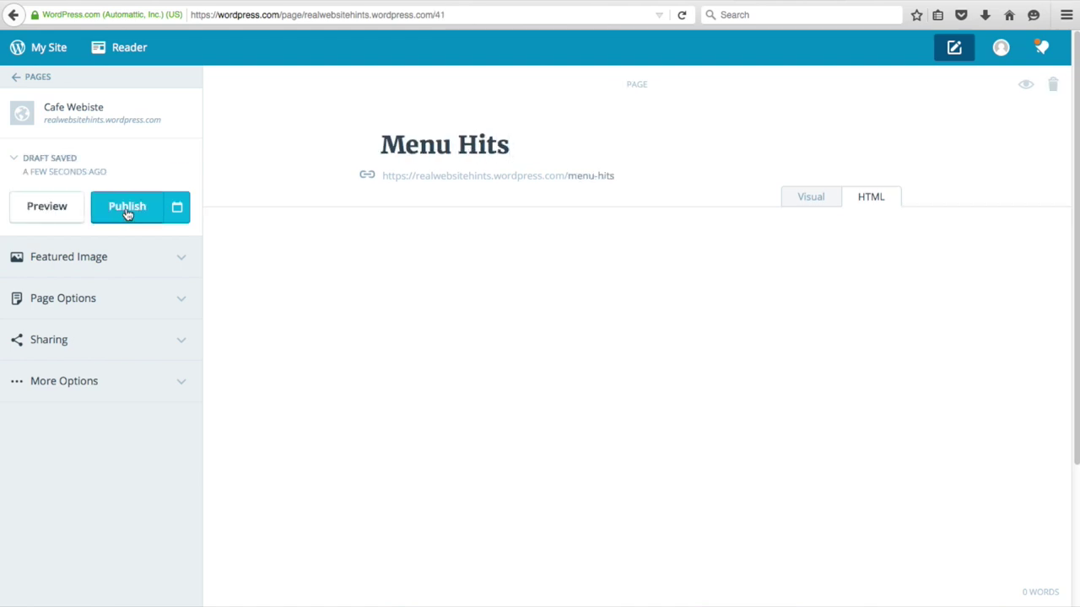
pyautogui.click(127, 213)
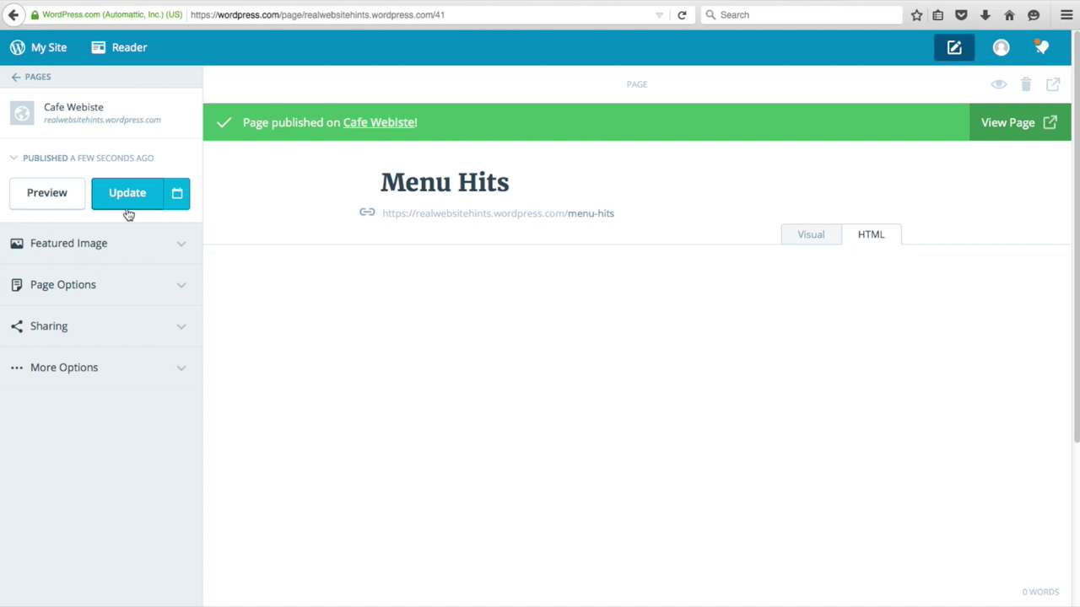
pyautogui.click(38, 77)
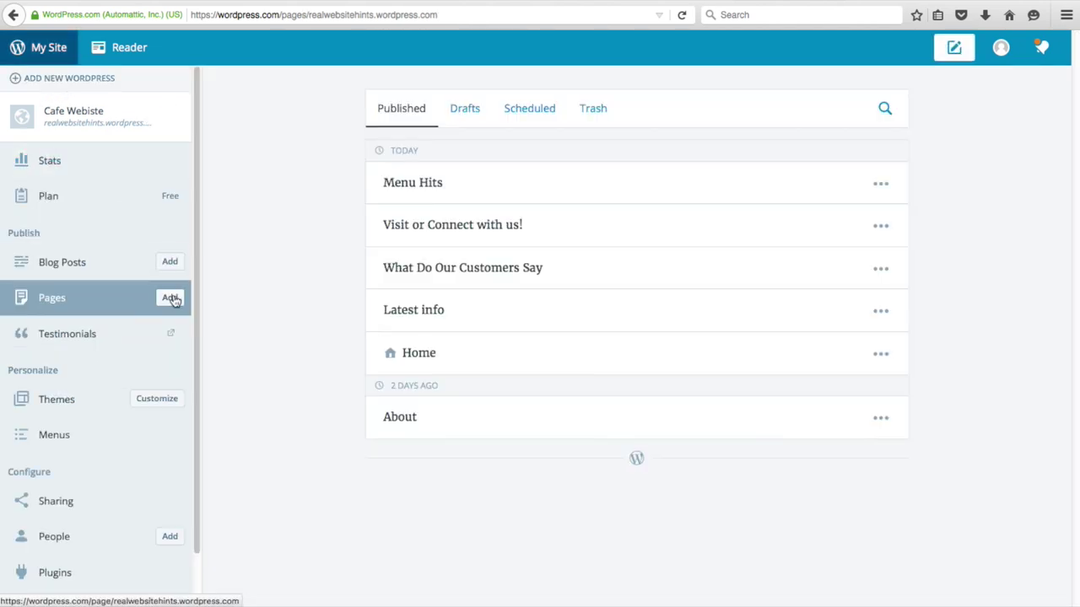
# - Create a draft page titled 'Meatzza' and open a new browser tab
pyautogui.click(170, 298)
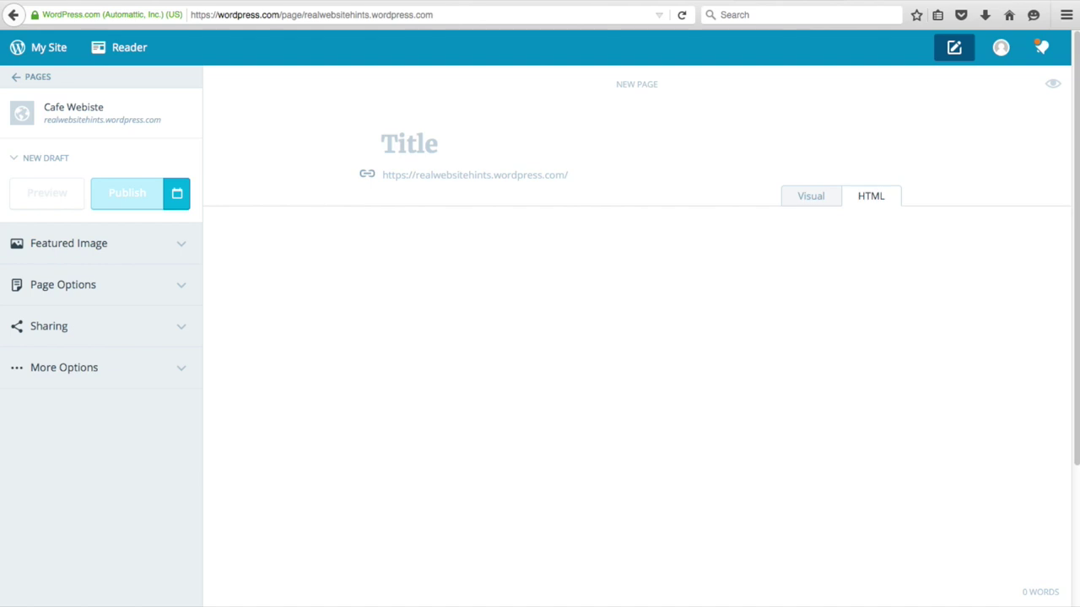
pyautogui.write('Meat')
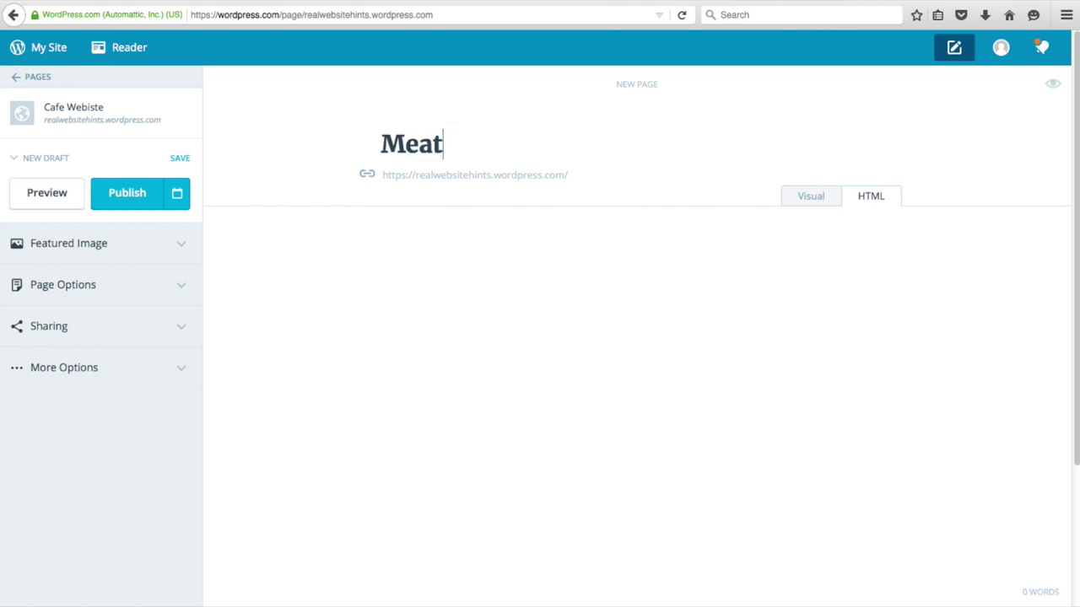
pyautogui.write('zza')
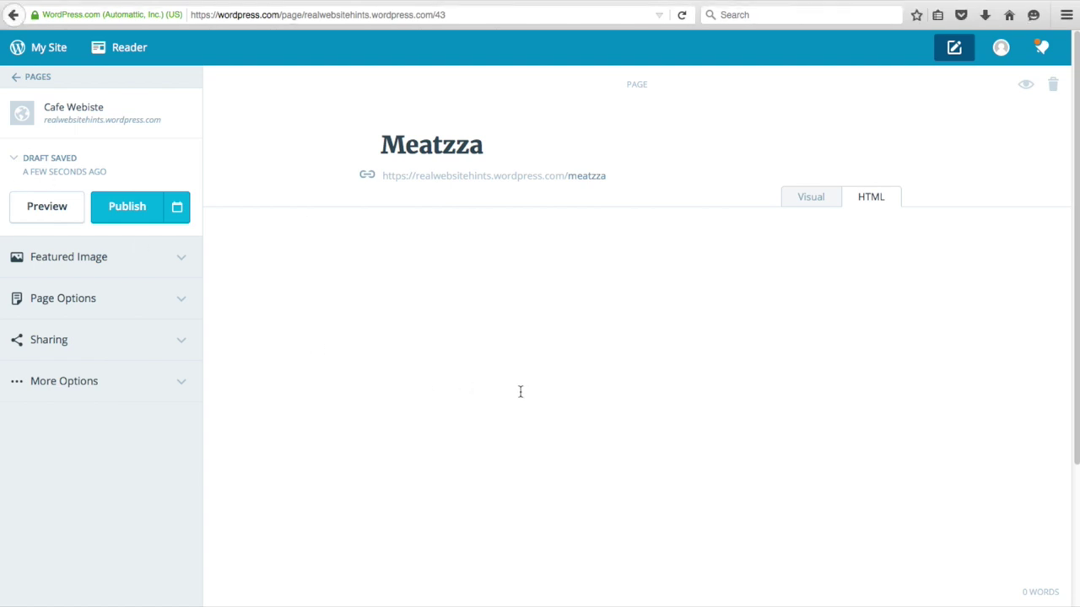
pyautogui.hotkey('ctrl', 't')
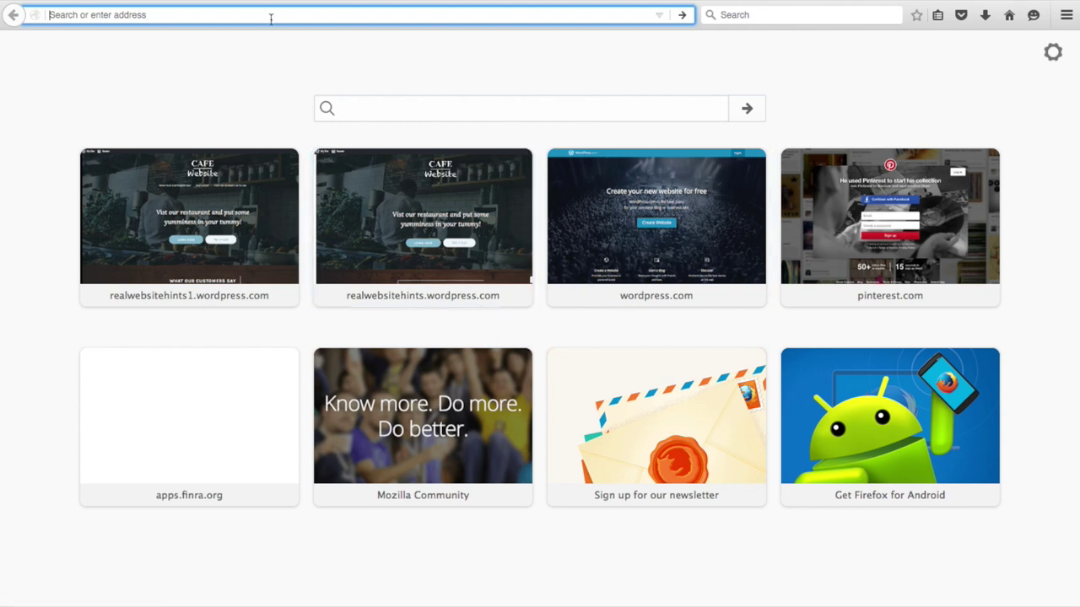
# - Generate all-meat filler text on baconipsum.com and copy its first paragraph
pyautogui.write('baconipsum.com')
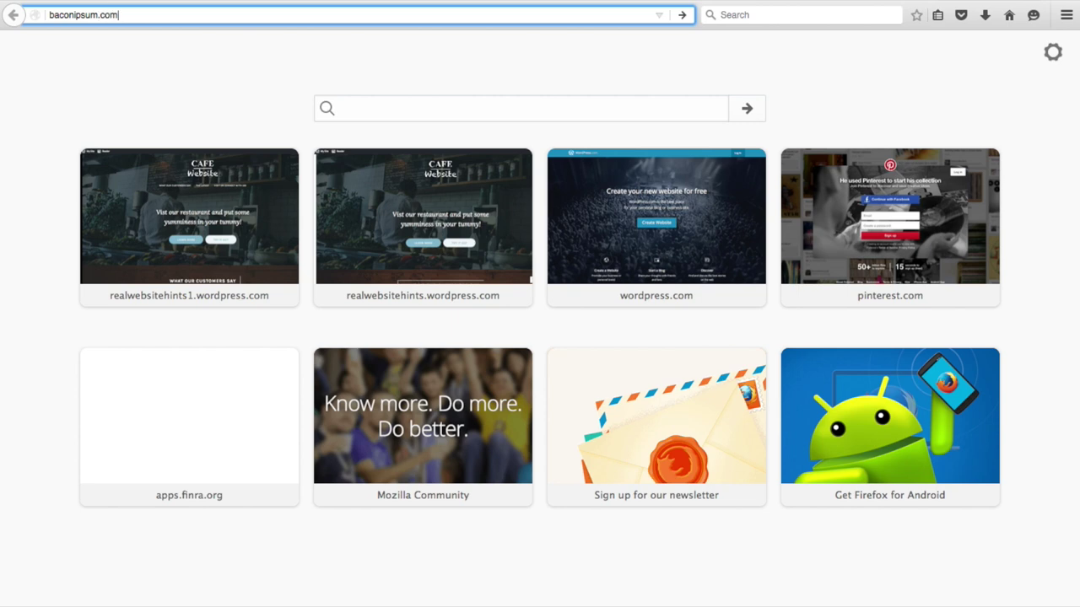
pyautogui.press('Return')
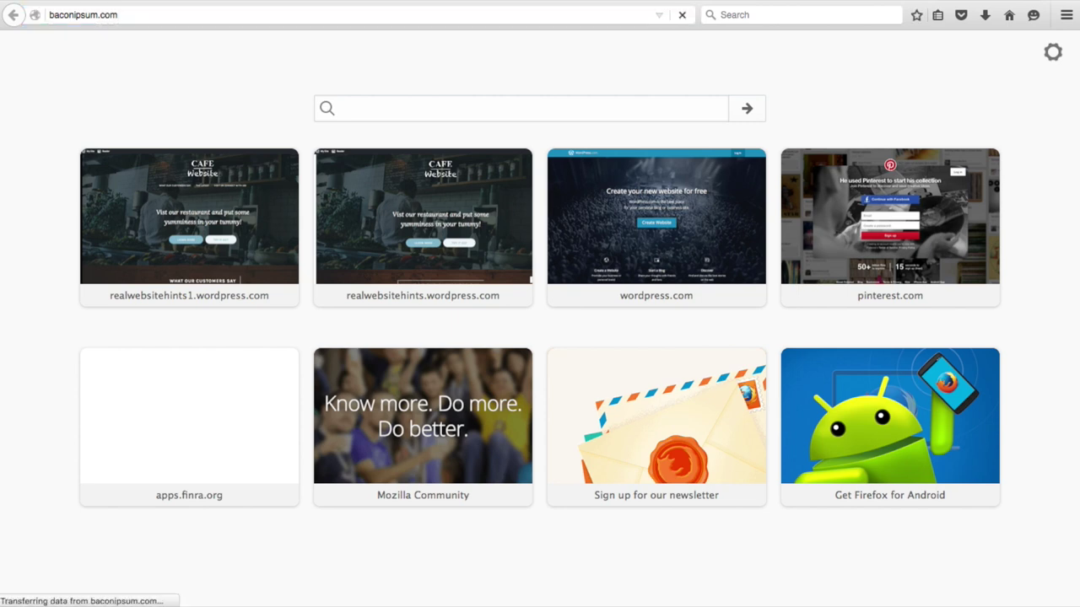
pyautogui.click(440, 448)
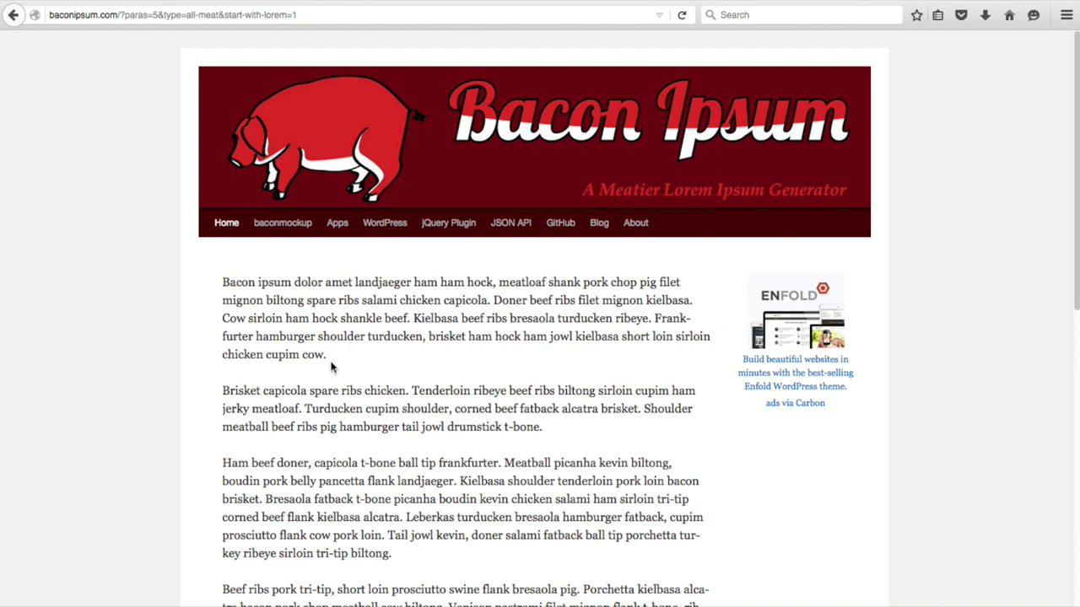
pyautogui.moveTo(333, 362); pyautogui.dragTo(221, 280)
pyautogui.hotkey('ctrl', 'c')
pyautogui.rightClick(246, 285)
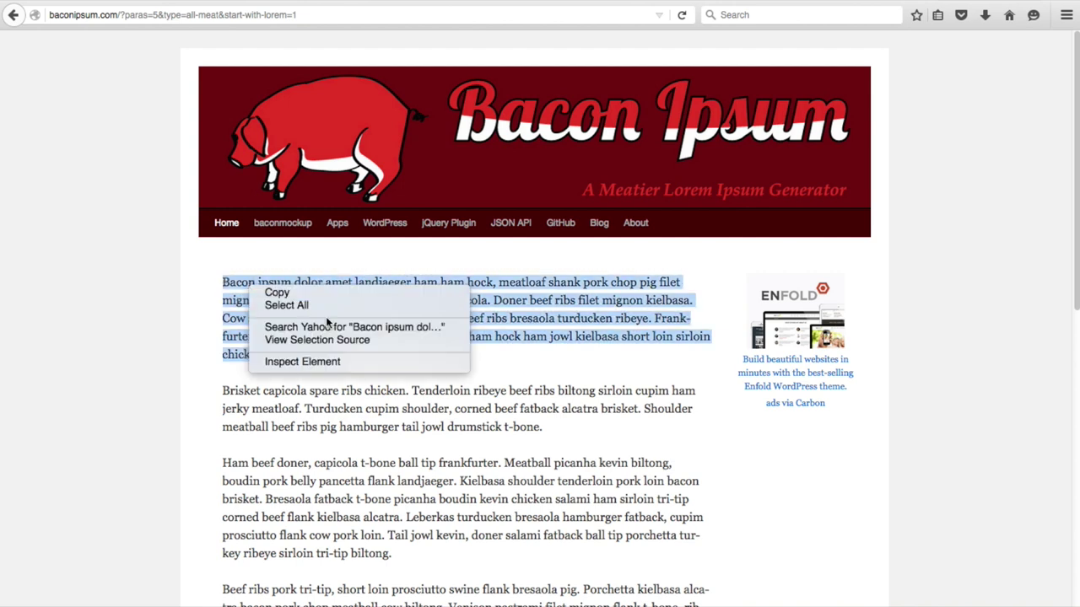
pyautogui.click(278, 292)
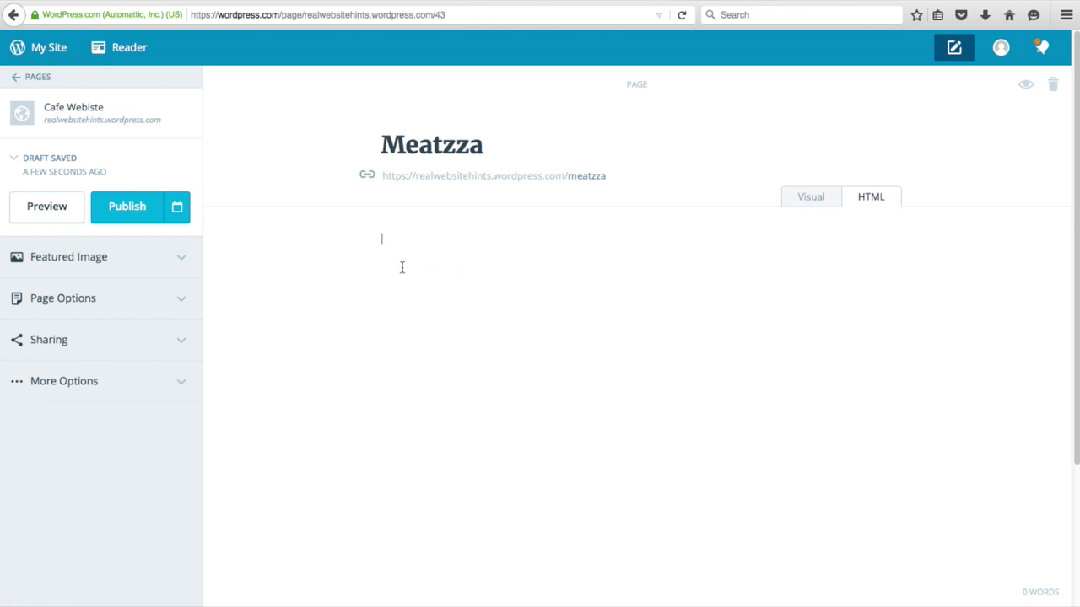
# - Paste the filler paragraph into Meatzza, make Menu Hits its parent, publish, and start a new page
pyautogui.rightClick(401, 268)
pyautogui.click(486, 323)
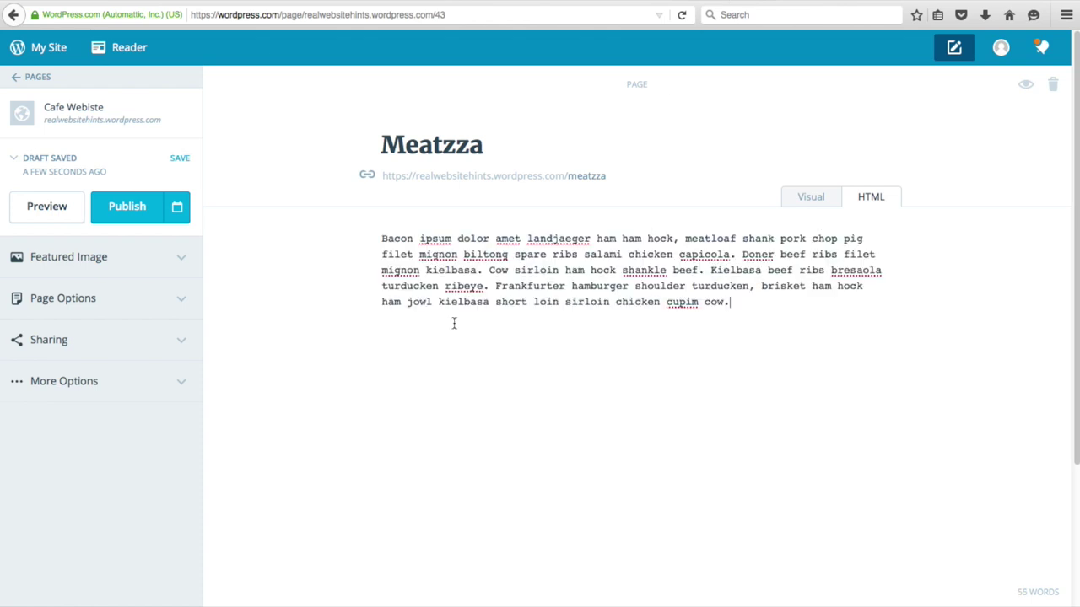
pyautogui.click(173, 300)
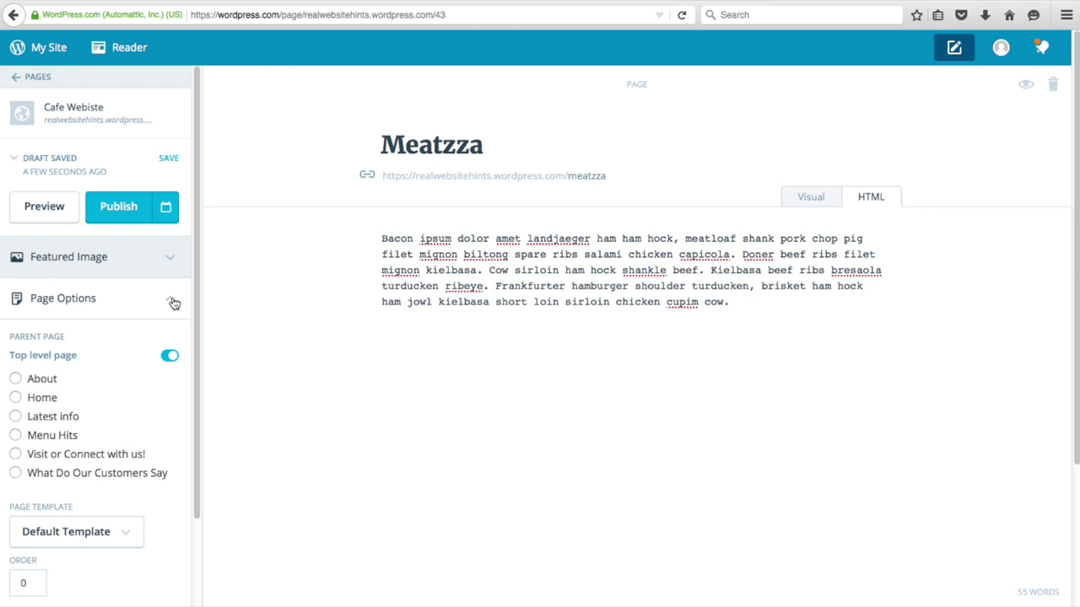
pyautogui.click(167, 358)
pyautogui.click(15, 431)
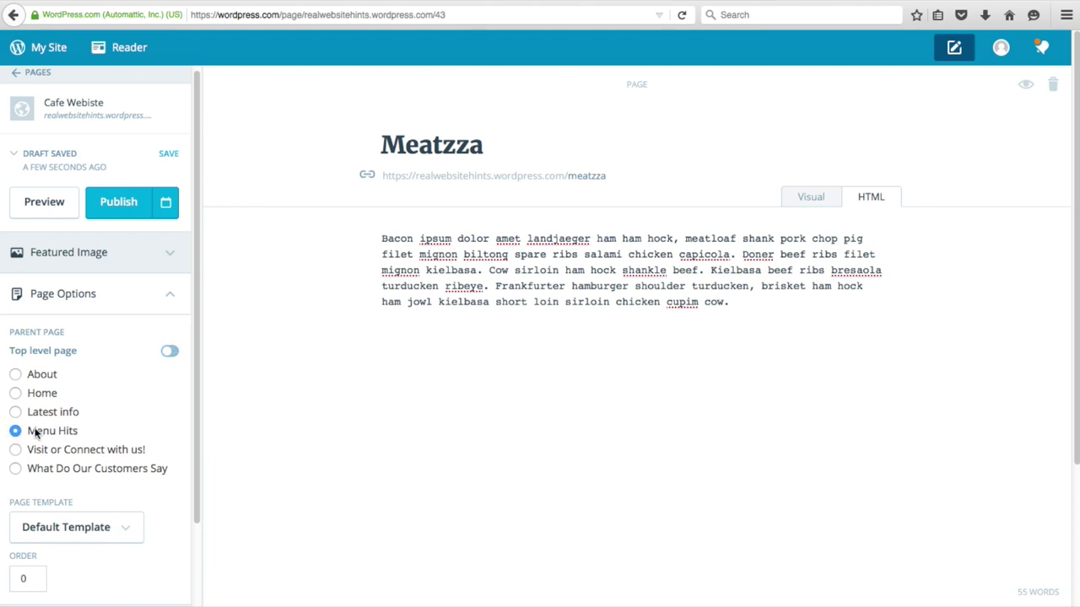
pyautogui.click(128, 205)
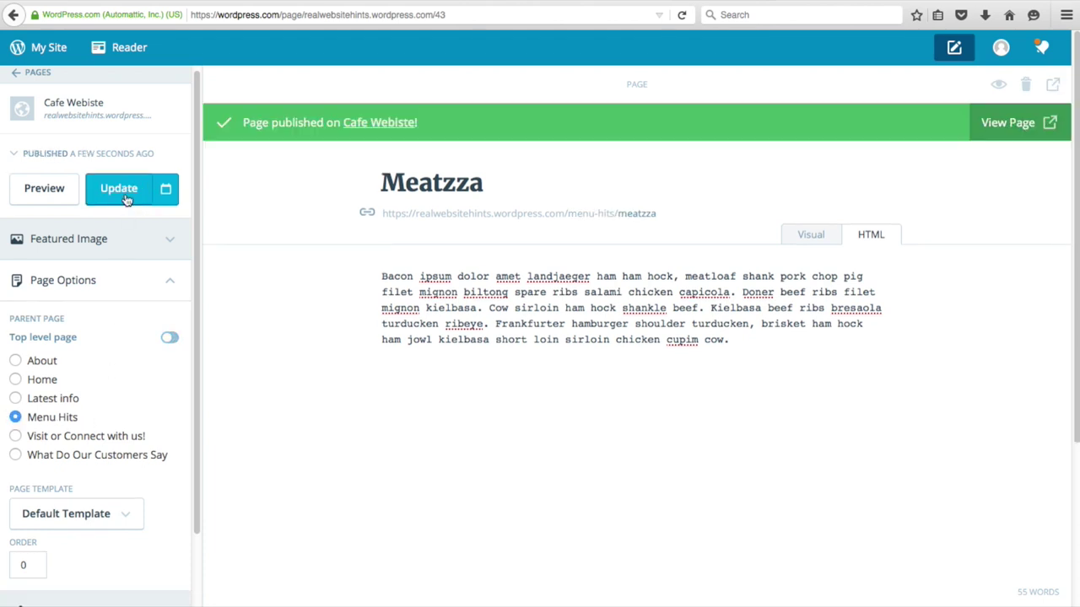
pyautogui.click(37, 72)
pyautogui.click(169, 302)
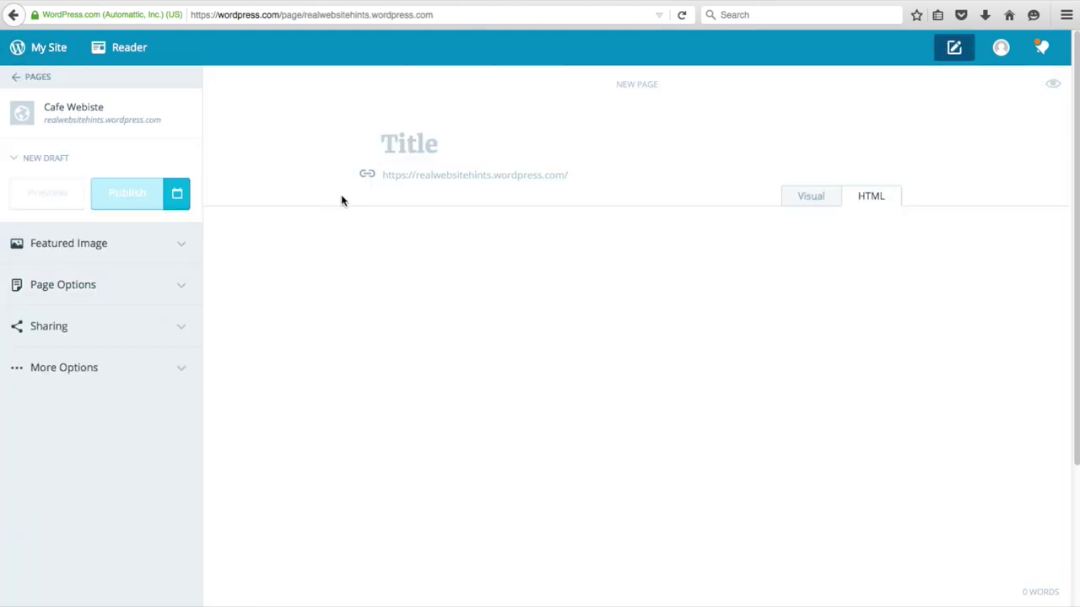
# - Title the new page 'Meat Balls' and copy the second Bacon Ipsum paragraph
pyautogui.write('Meat Balls')
pyautogui.click(477, 268)
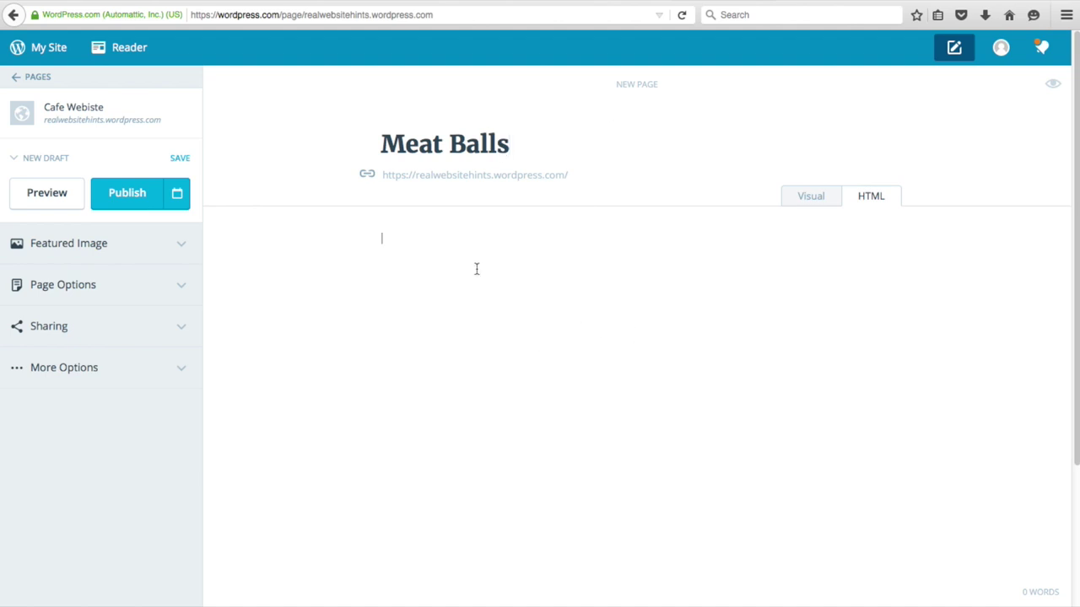
pyautogui.hotkey('ctrl', 'Tab')
pyautogui.click(554, 384)
pyautogui.moveTo(546, 437); pyautogui.dragTo(221, 393)
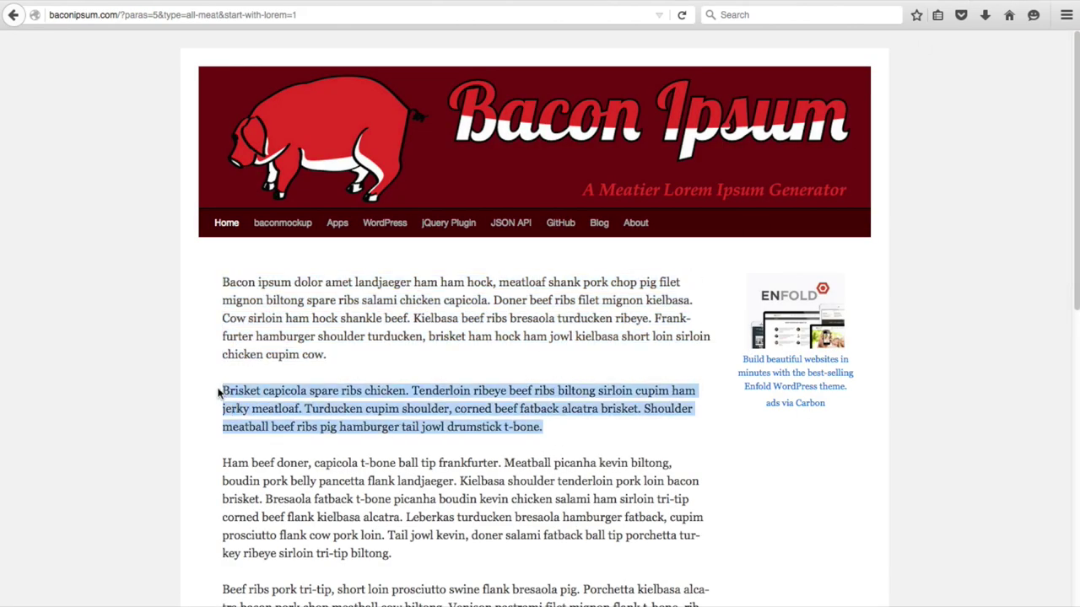
pyautogui.rightClick(242, 394)
pyautogui.click(299, 407)
pyautogui.hotkey('ctrl', 'Tab')
# - Paste the paragraph into the body, set Menu Hits as parent, and publish
pyautogui.rightClick(435, 235)
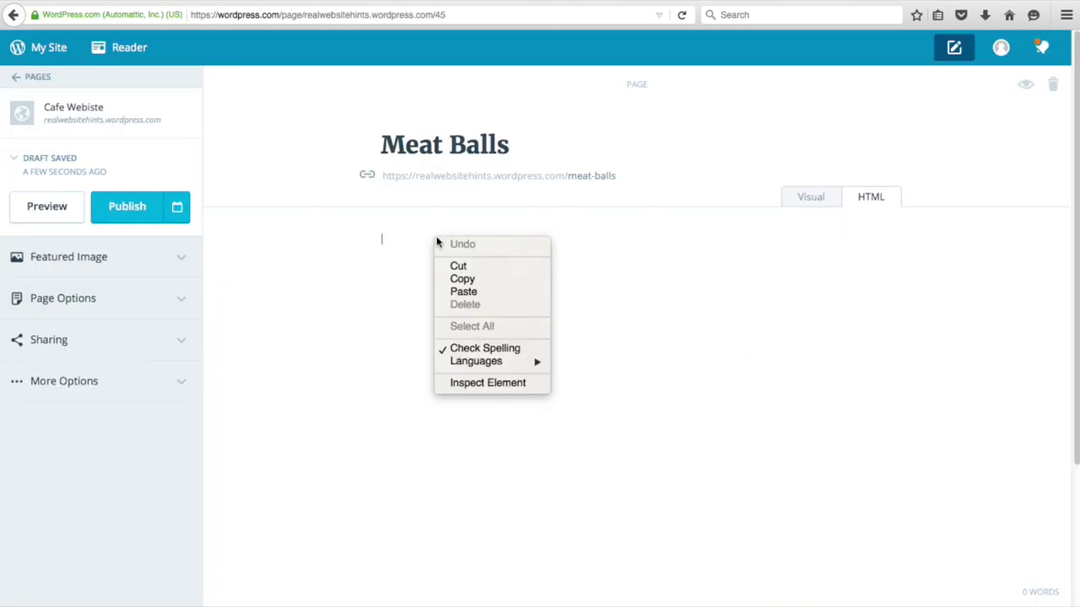
pyautogui.click(488, 289)
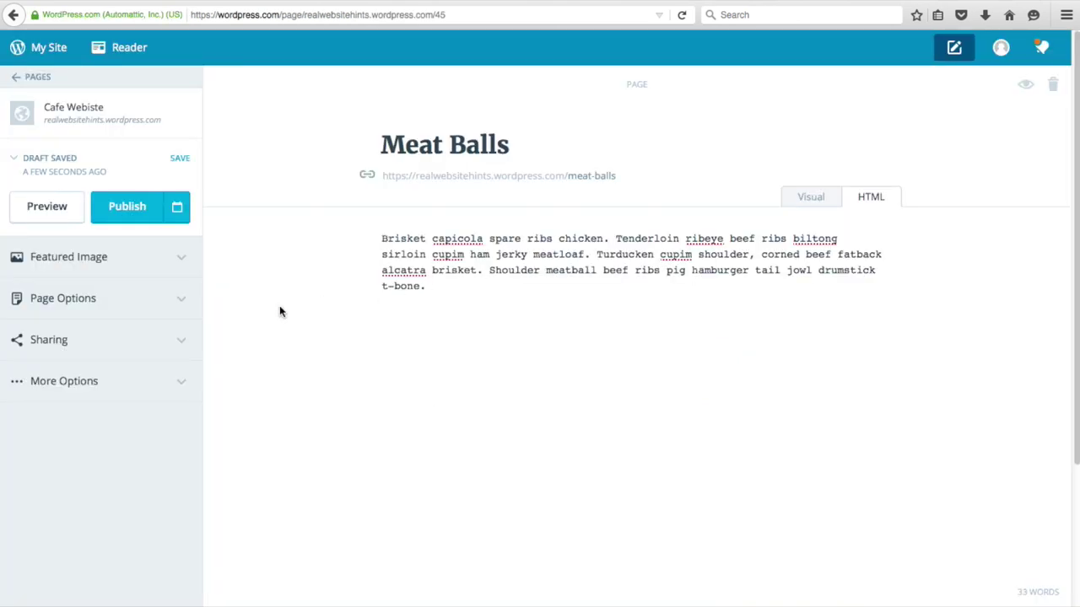
pyautogui.click(133, 306)
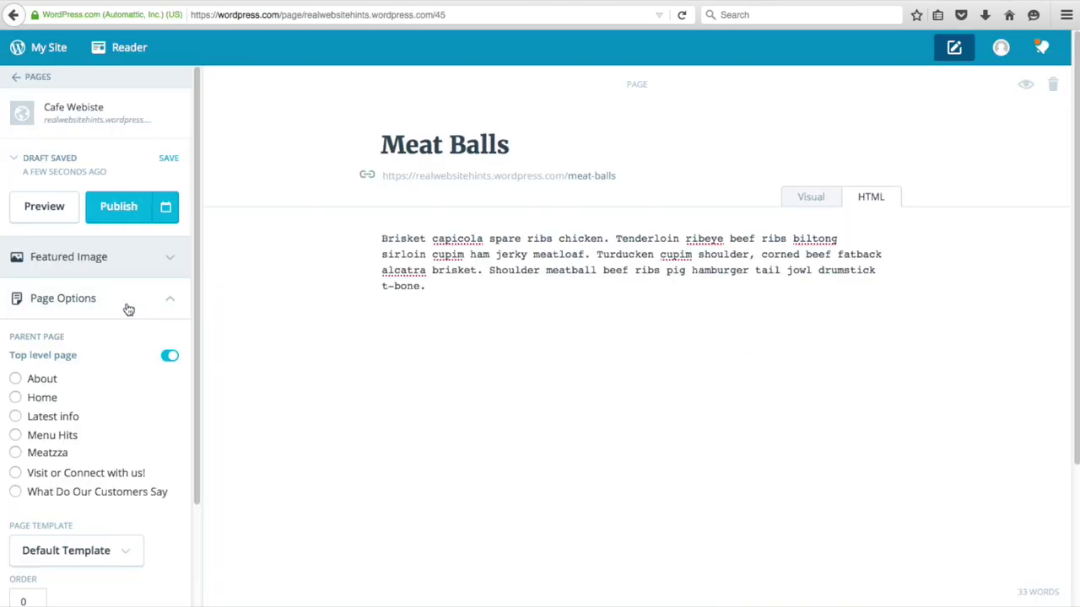
pyautogui.click(16, 436)
pyautogui.click(129, 211)
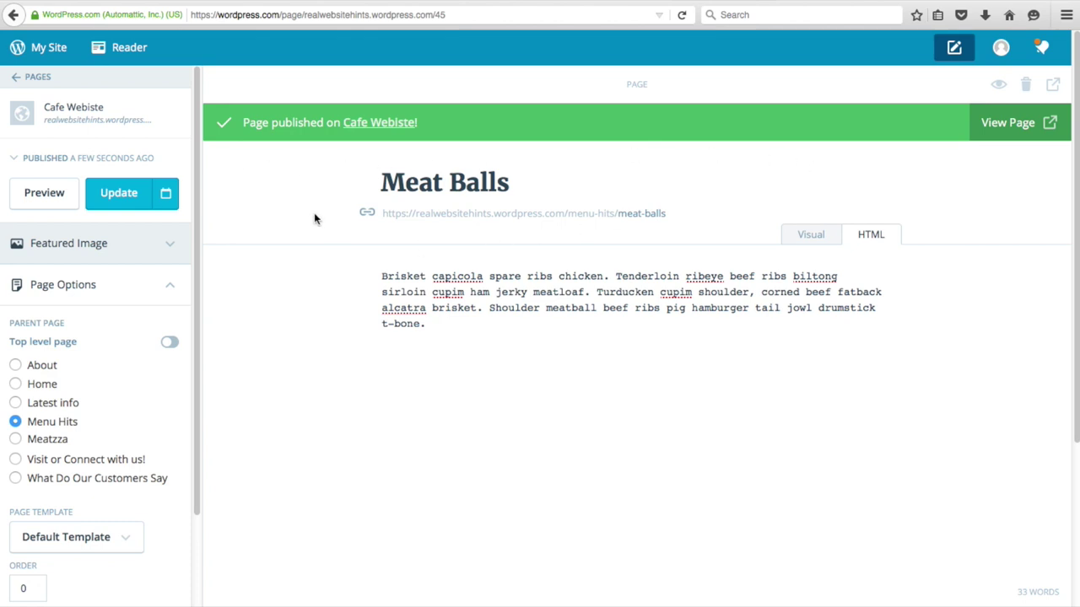
pyautogui.click(16, 77)
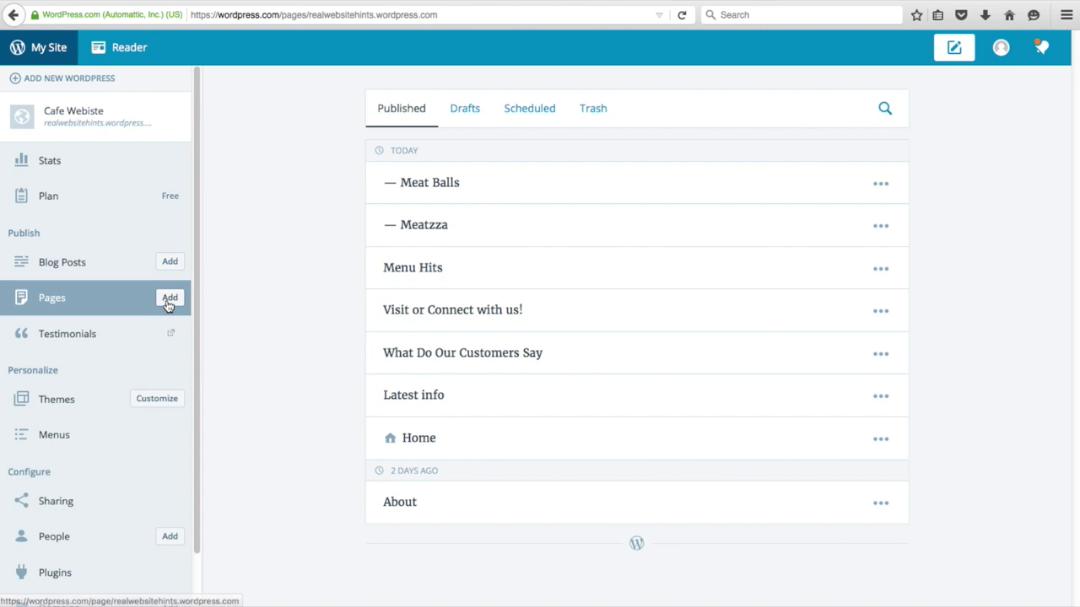
# - Start a new page titled Pepperoni and copy a Beef ribs paragraph from Bacon Ipsum
pyautogui.click(167, 298)
pyautogui.write('Pepperoni')
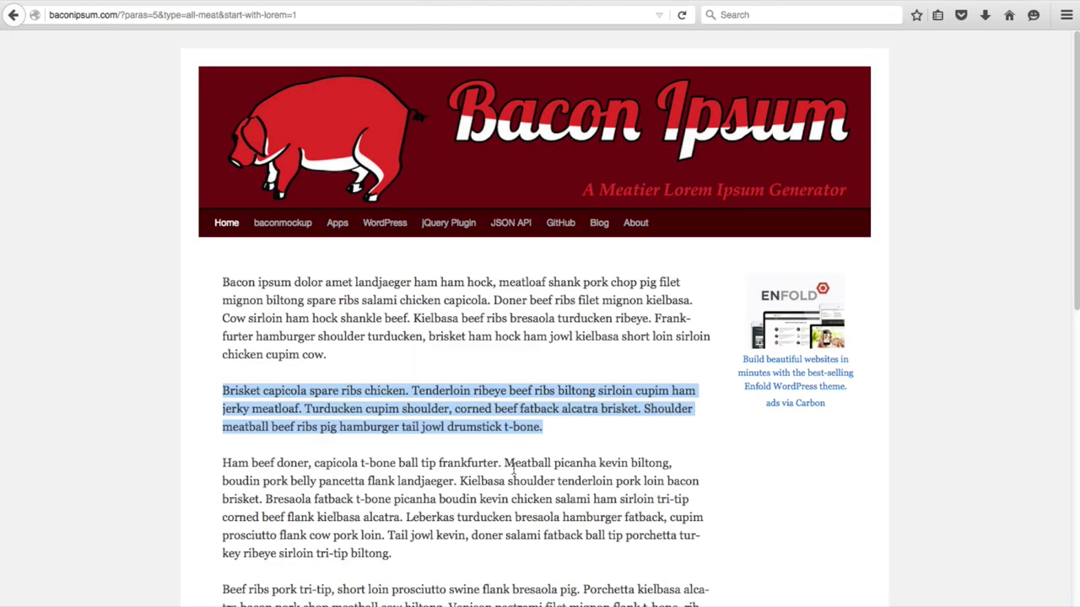
pyautogui.click(513, 471)
pyautogui.scroll(-4, 490, 506)
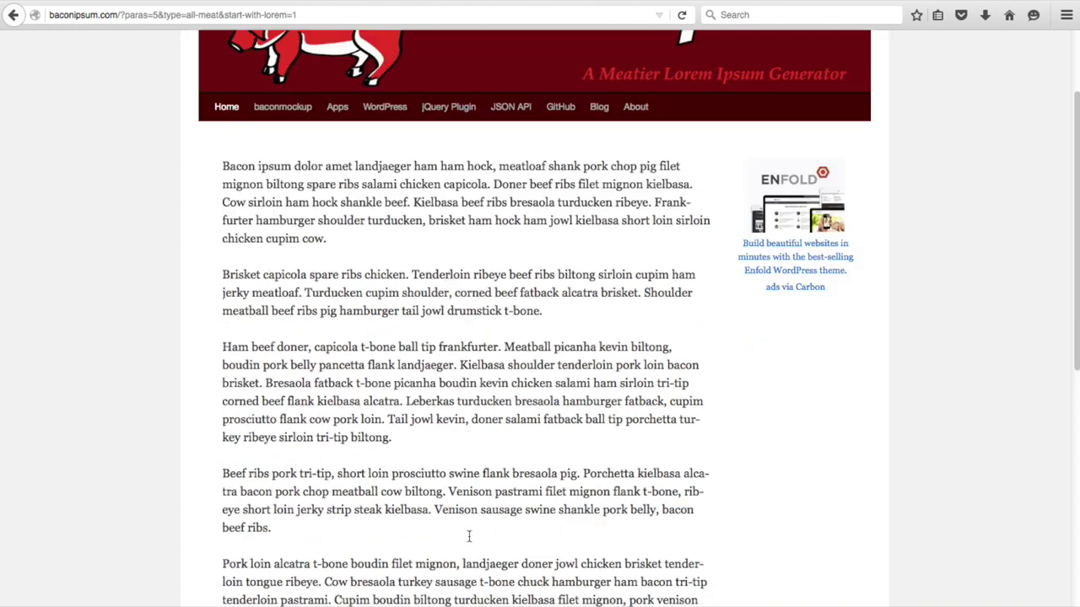
pyautogui.moveTo(279, 461); pyautogui.dragTo(221, 407)
pyautogui.rightClick(258, 411)
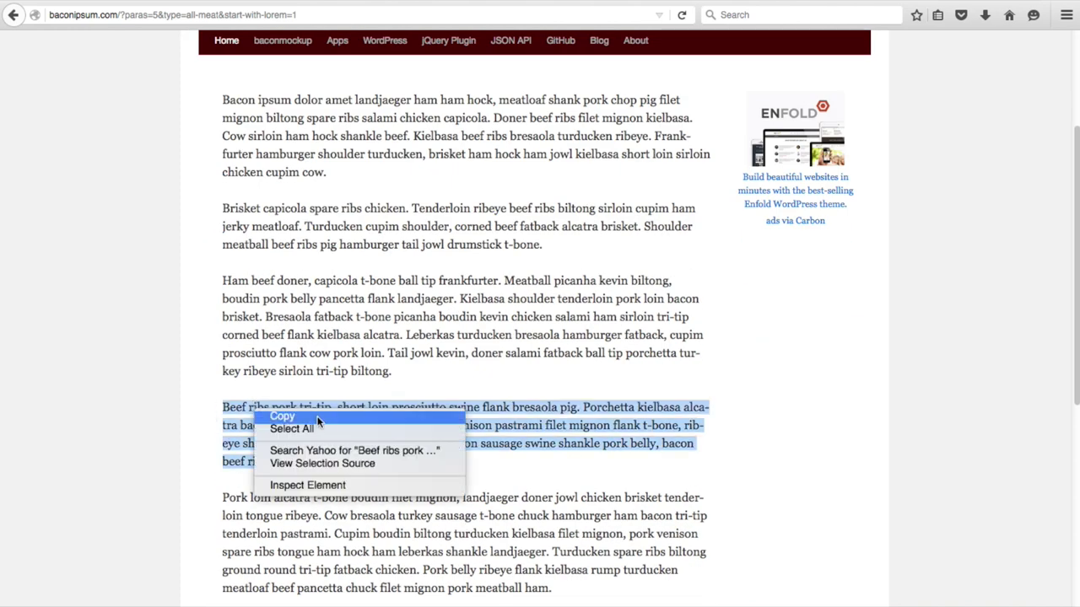
pyautogui.click(314, 418)
# - Paste the paragraph into Pepperoni, set its parent to Menu Hits, and publish it
pyautogui.click(909, 2)
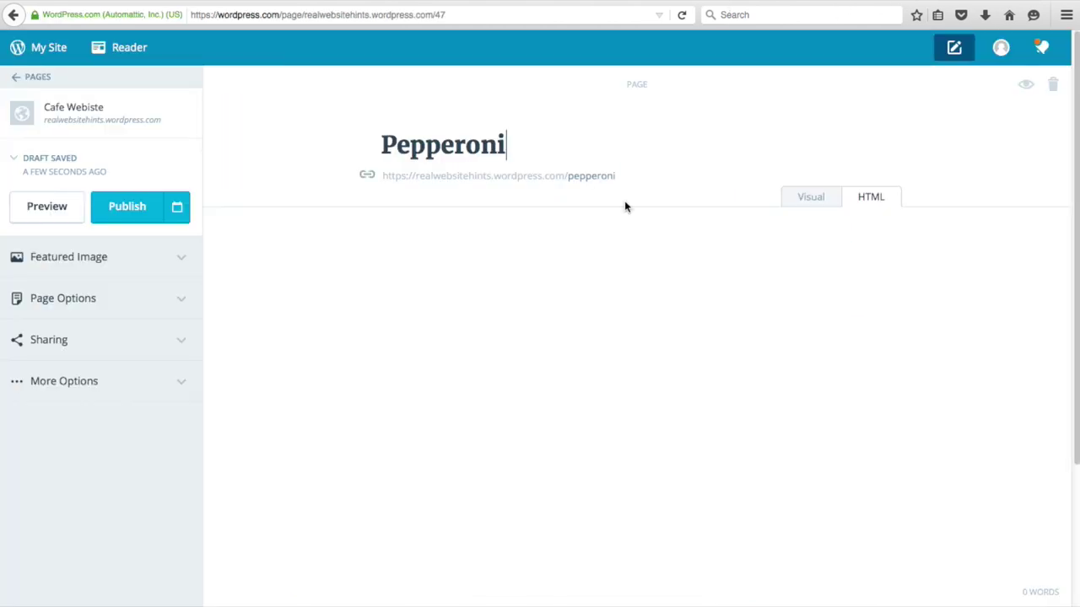
pyautogui.rightClick(405, 268)
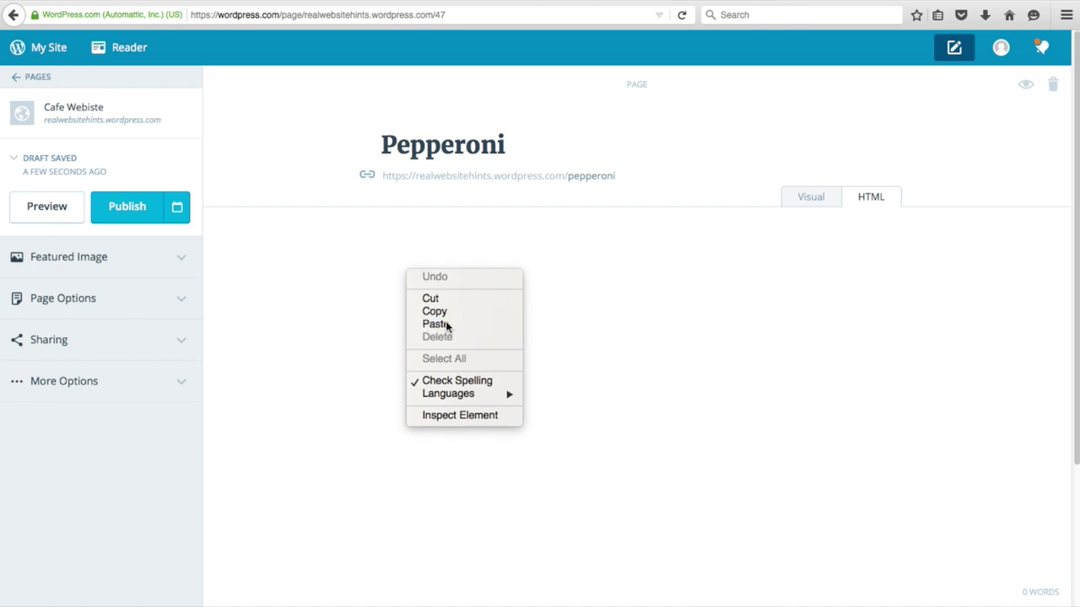
pyautogui.click(446, 320)
pyautogui.click(124, 312)
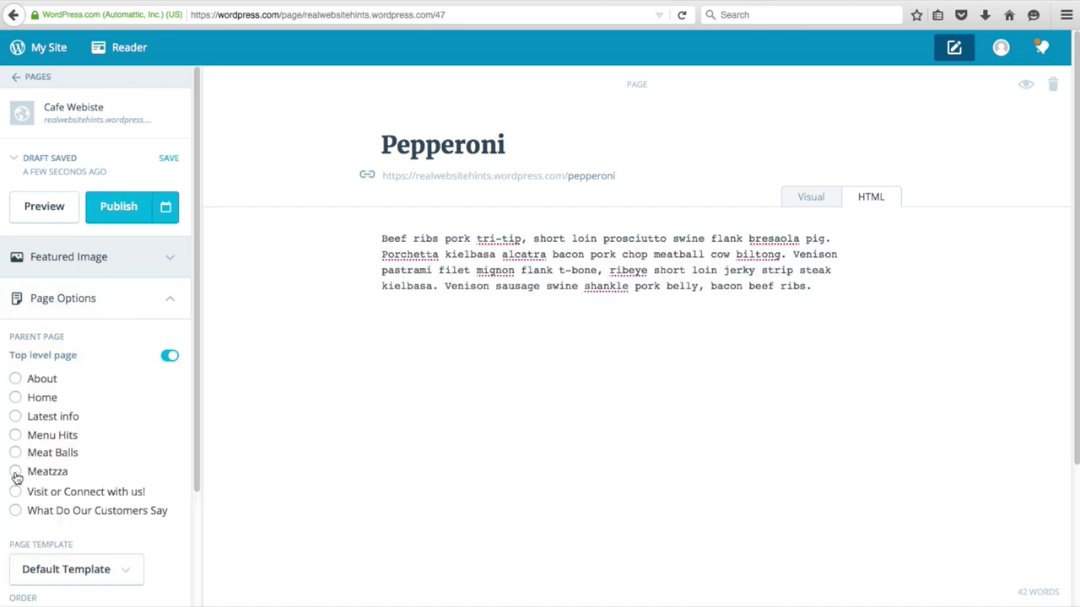
pyautogui.click(16, 437)
pyautogui.click(131, 207)
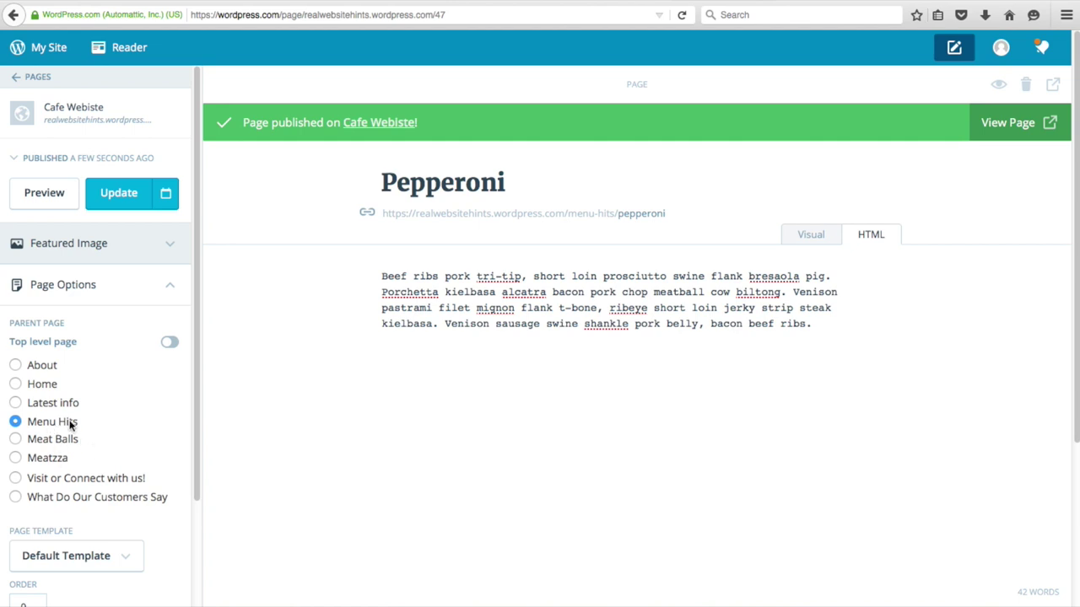
pyautogui.click(35, 76)
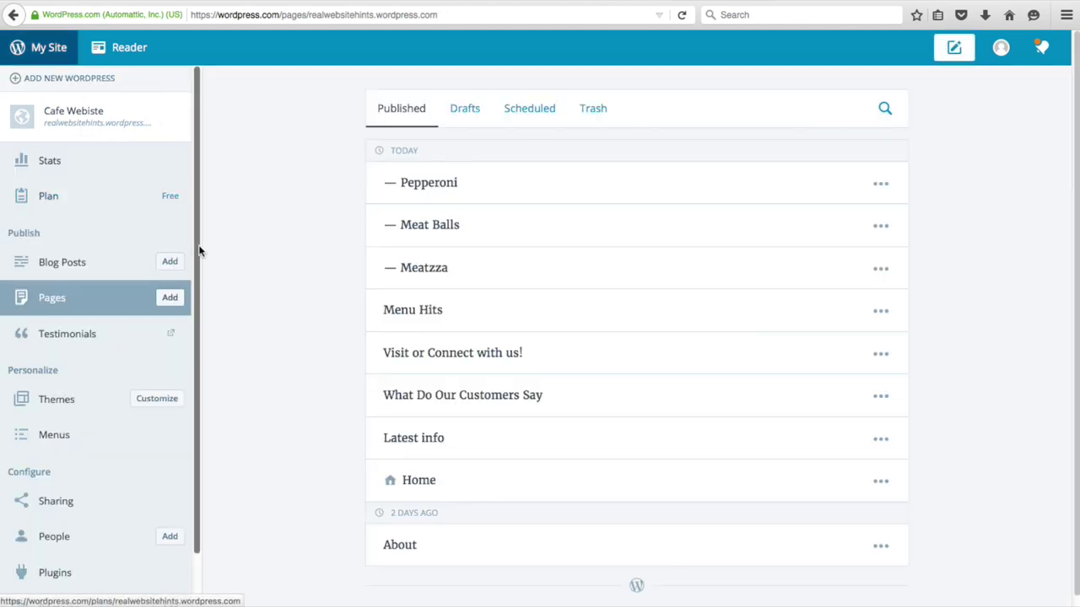
# - Upload Table1-bgrnd.jpg and set it as the Menu Hits page's featured image
pyautogui.click(421, 310)
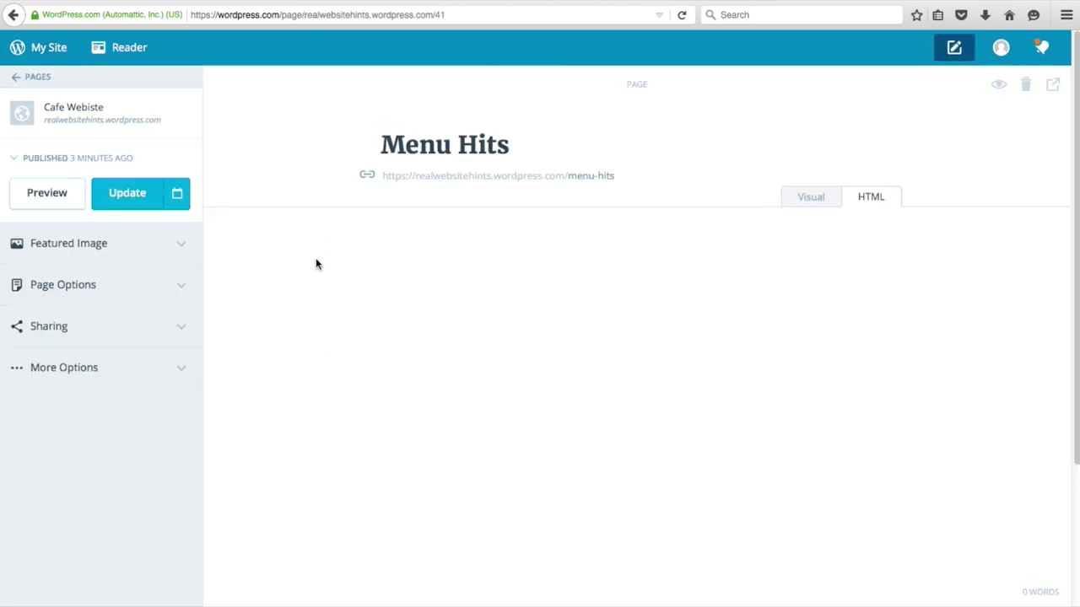
pyautogui.click(174, 246)
pyautogui.click(152, 358)
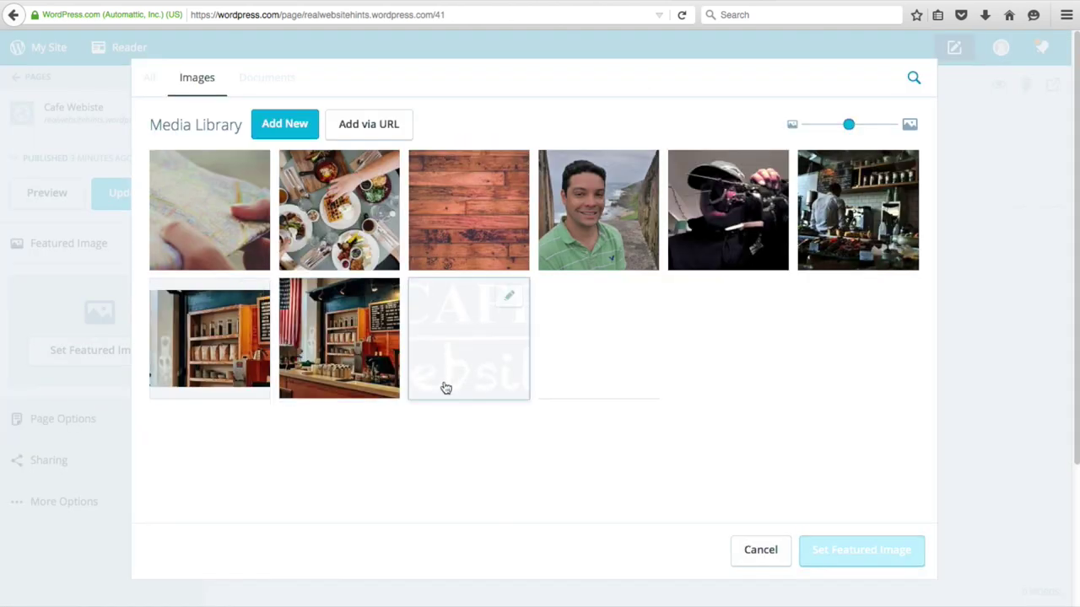
pyautogui.click(278, 125)
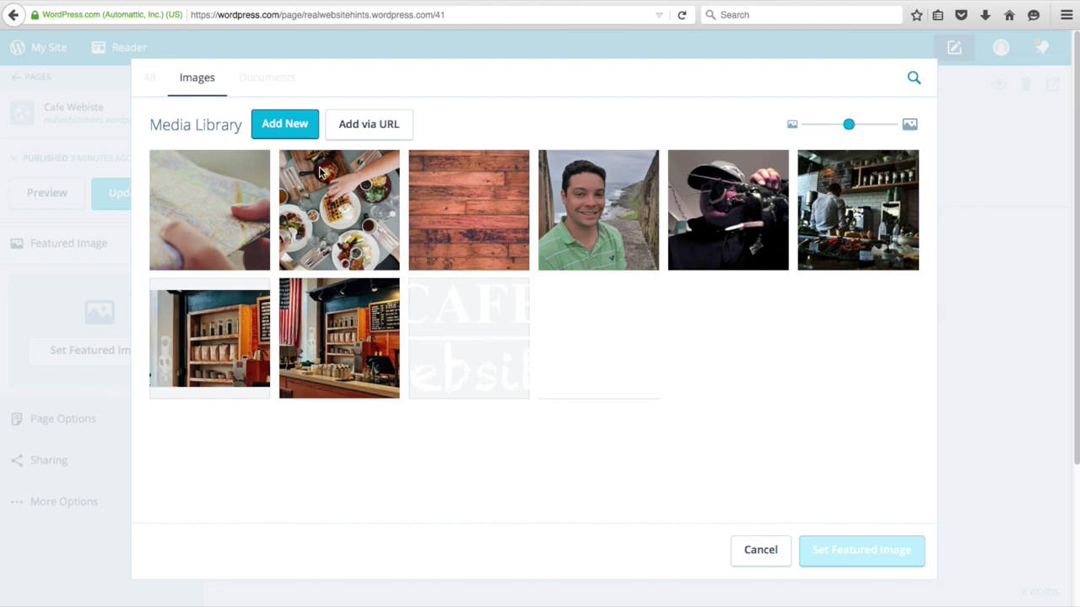
pyautogui.click(513, 207)
pyautogui.press('space')
pyautogui.press('space')
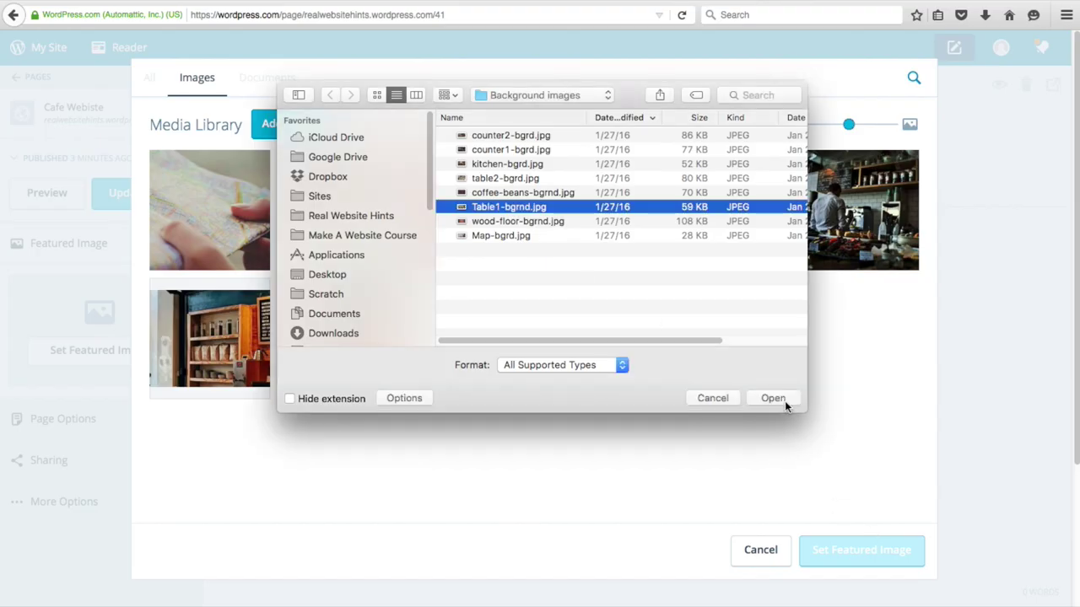
pyautogui.click(783, 401)
pyautogui.click(868, 555)
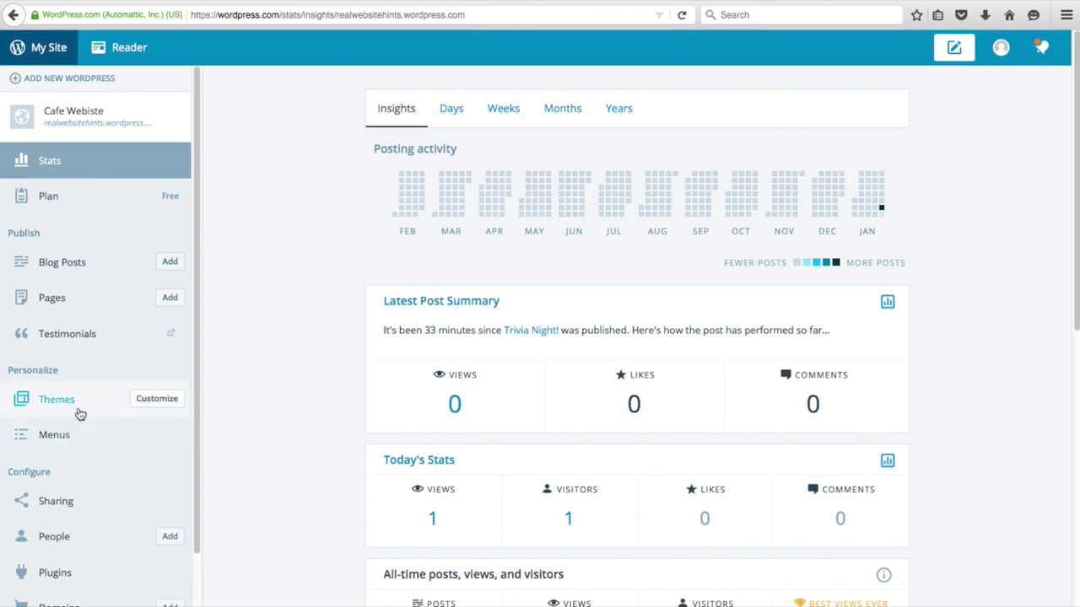
# - In the Customizer, set Theme Options Panel 4 content to the Menu Hits page and Save & Publish
pyautogui.click(157, 401)
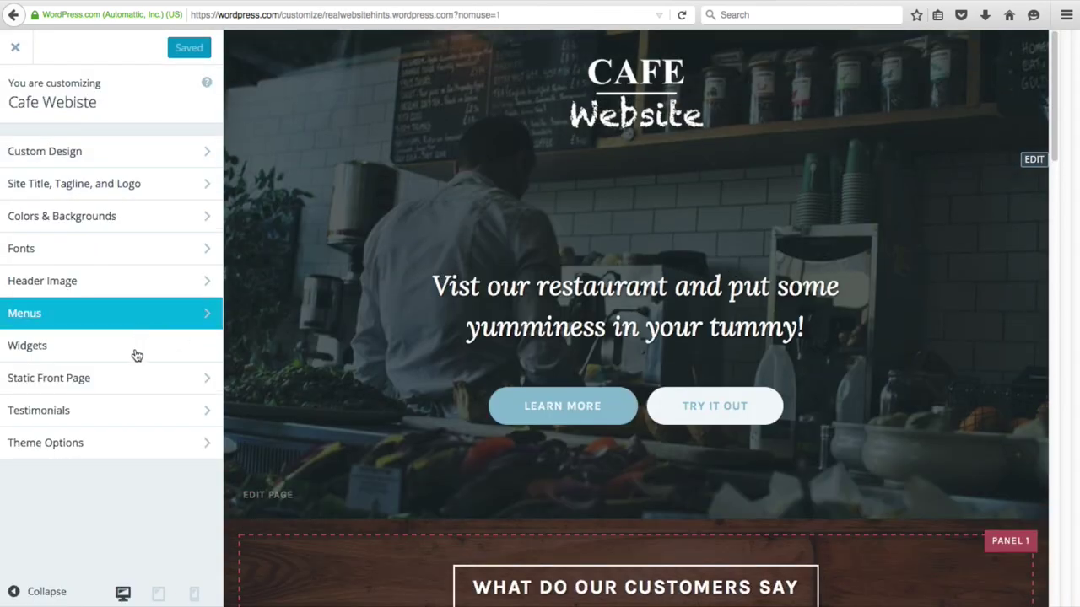
pyautogui.click(98, 442)
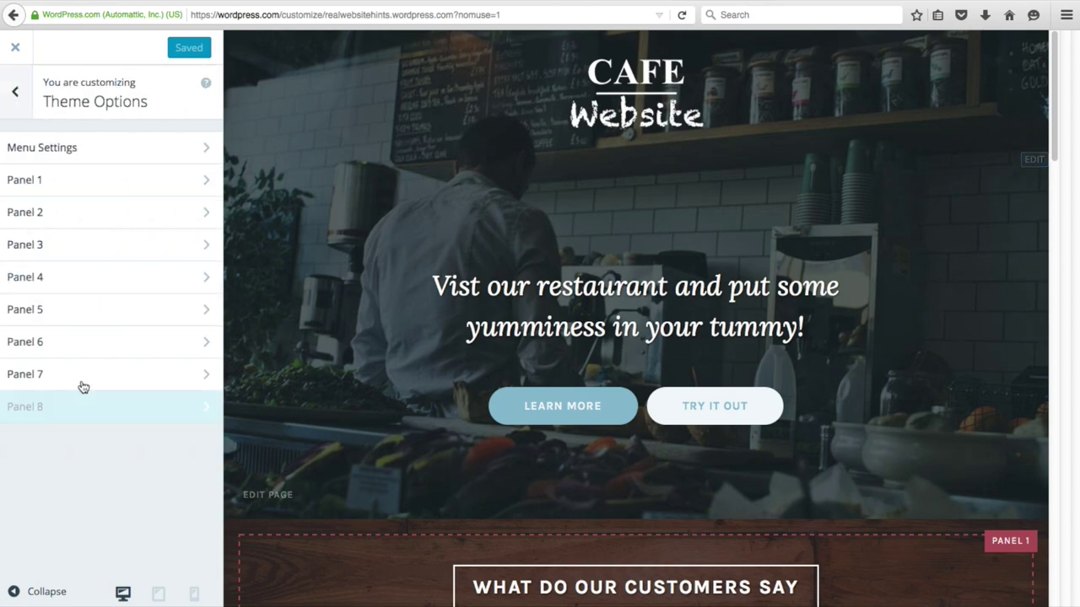
pyautogui.click(59, 287)
pyautogui.click(160, 242)
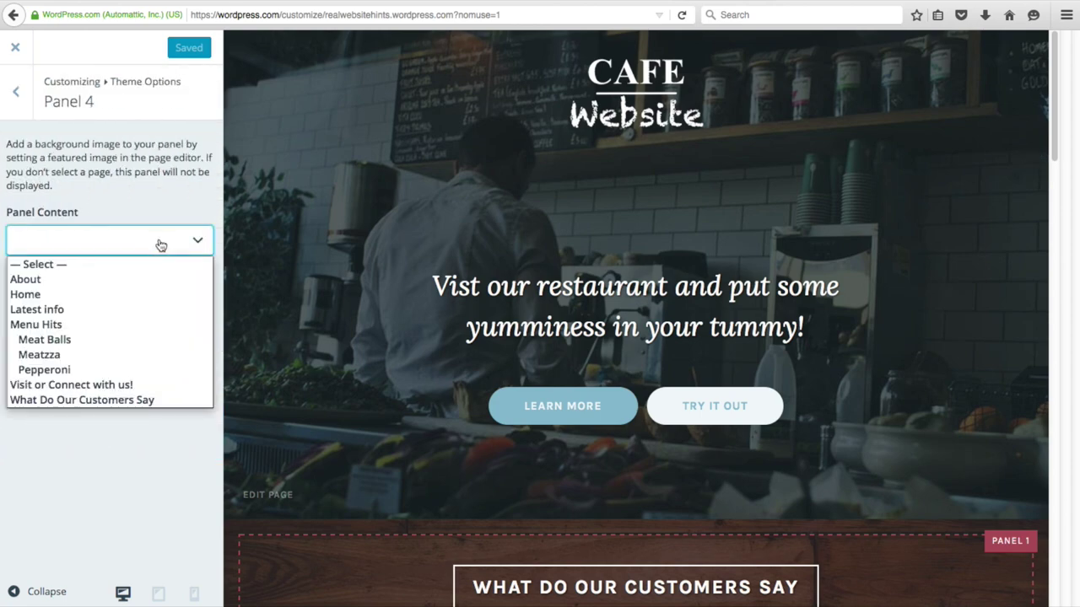
pyautogui.click(78, 331)
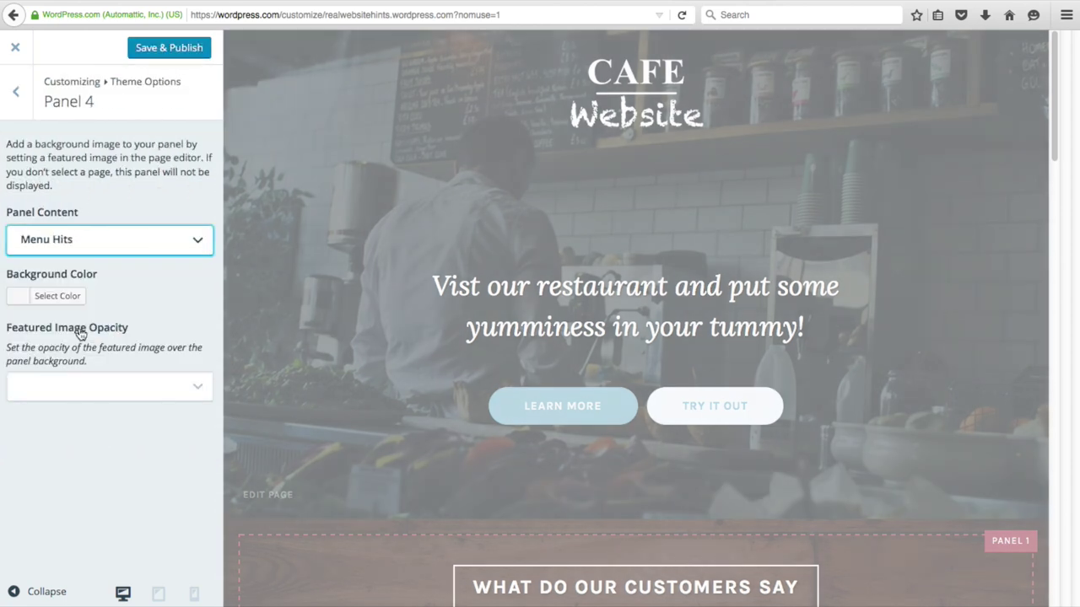
pyautogui.scroll(-3, 355, 353)
pyautogui.scroll(-10, 355, 352)
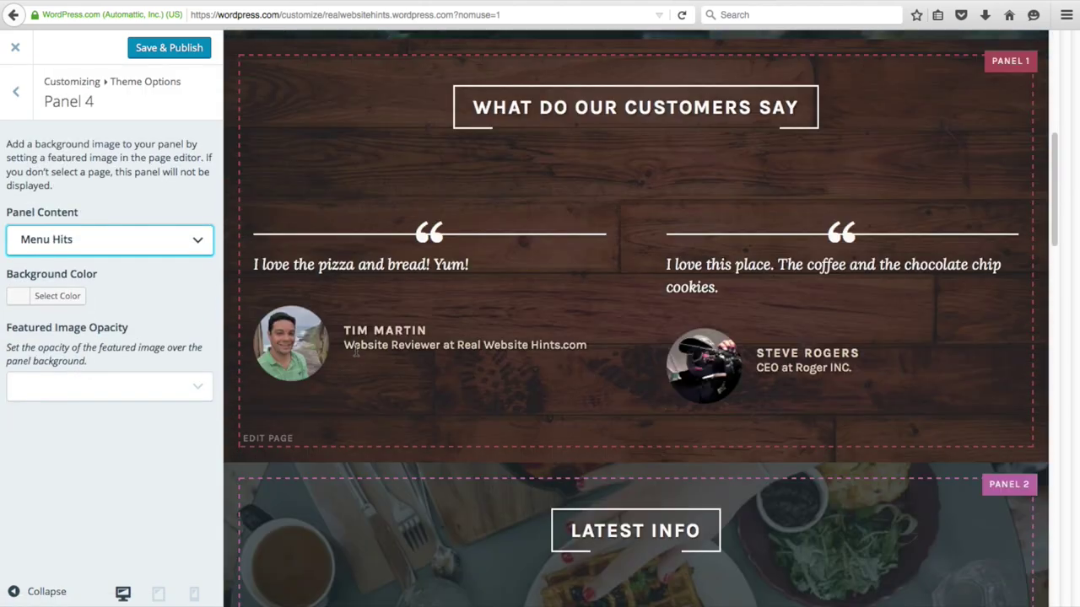
pyautogui.scroll(-8, 355, 354)
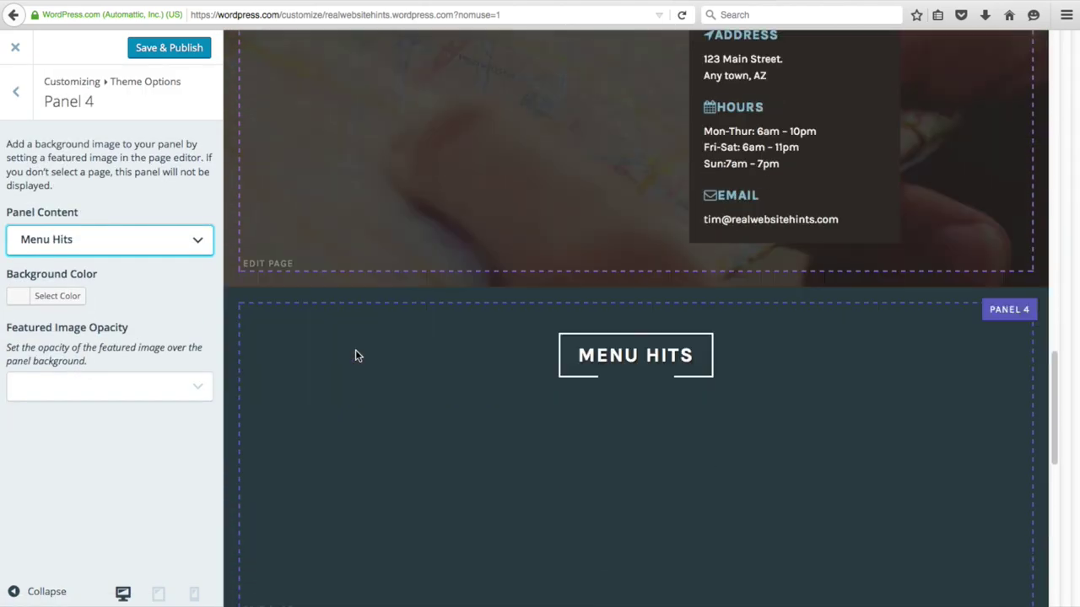
pyautogui.scroll(1, 355, 337)
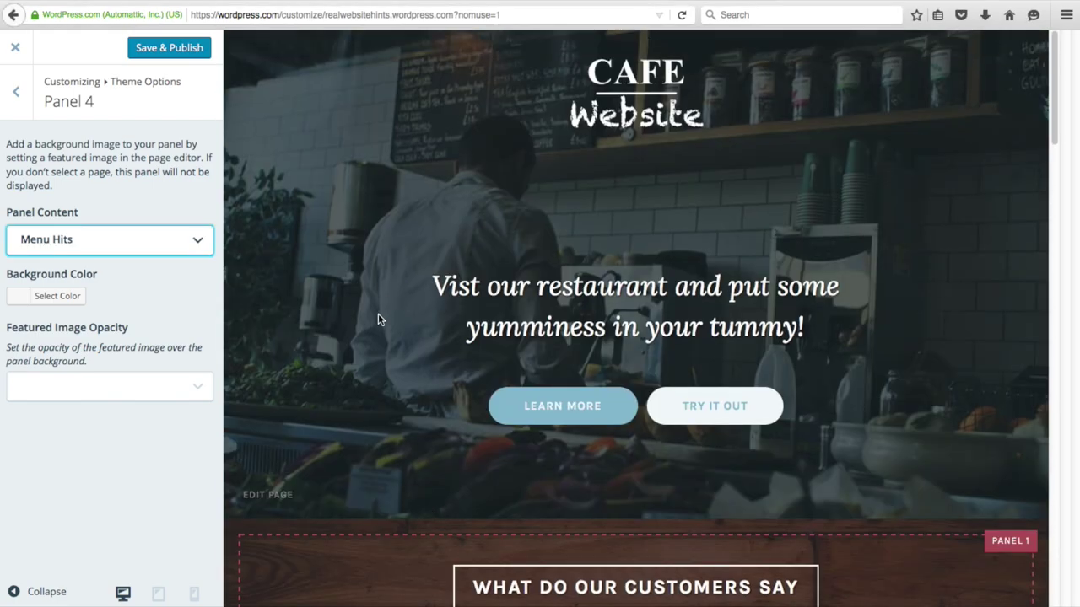
pyautogui.scroll(-15, 378, 316)
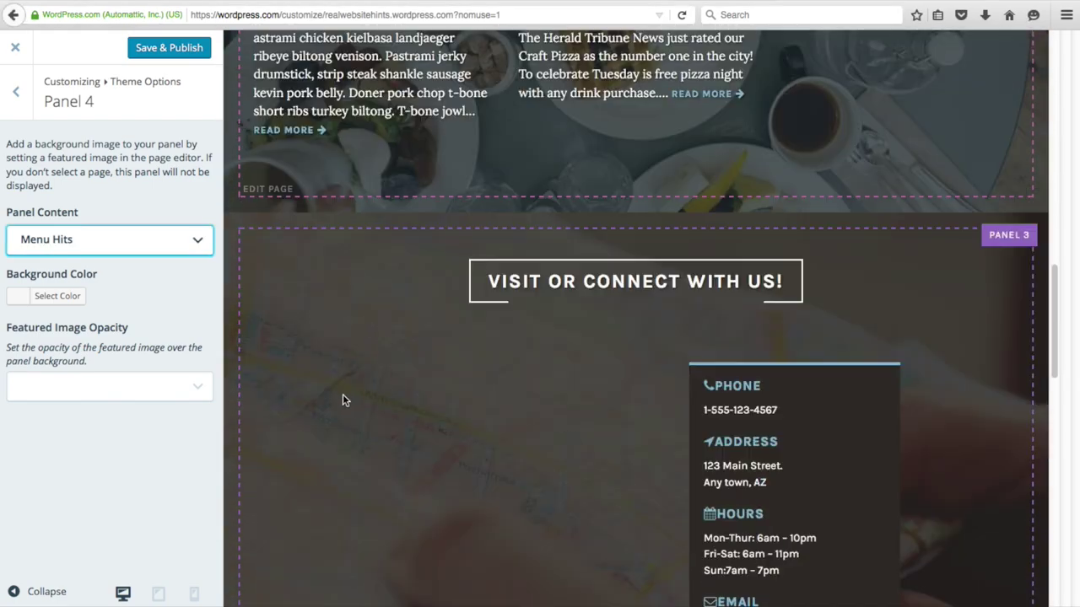
pyautogui.scroll(12, 341, 388)
pyautogui.scroll(1, 336, 372)
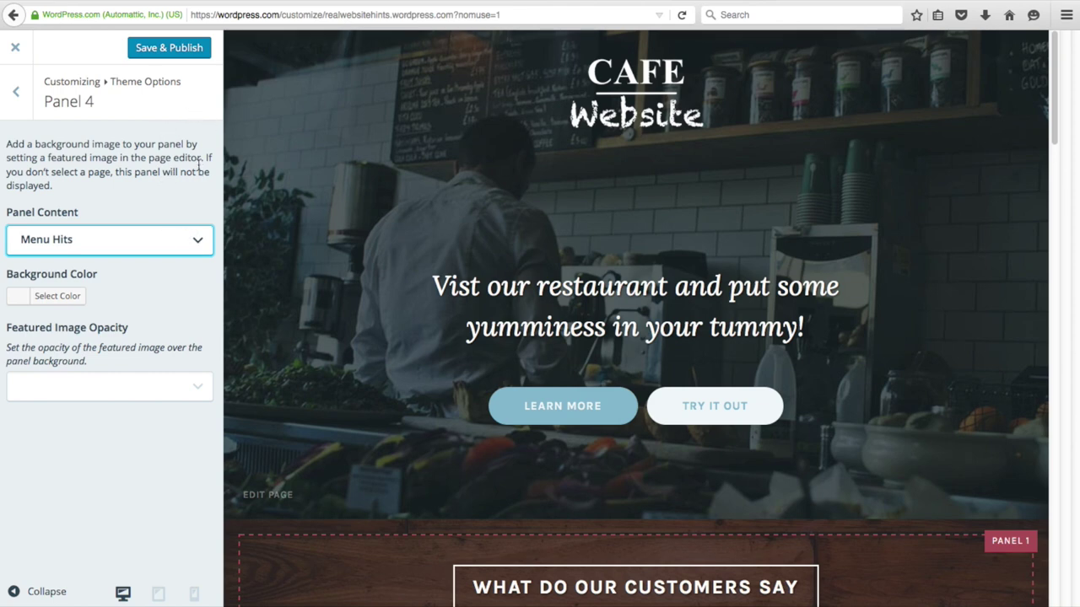
pyautogui.click(173, 50)
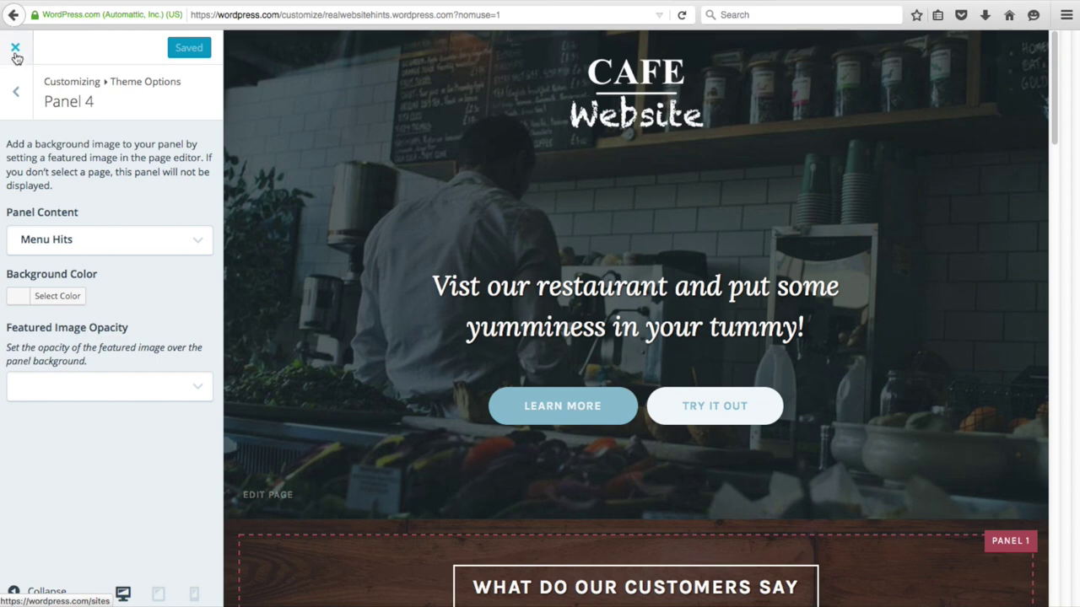
pyautogui.click(15, 48)
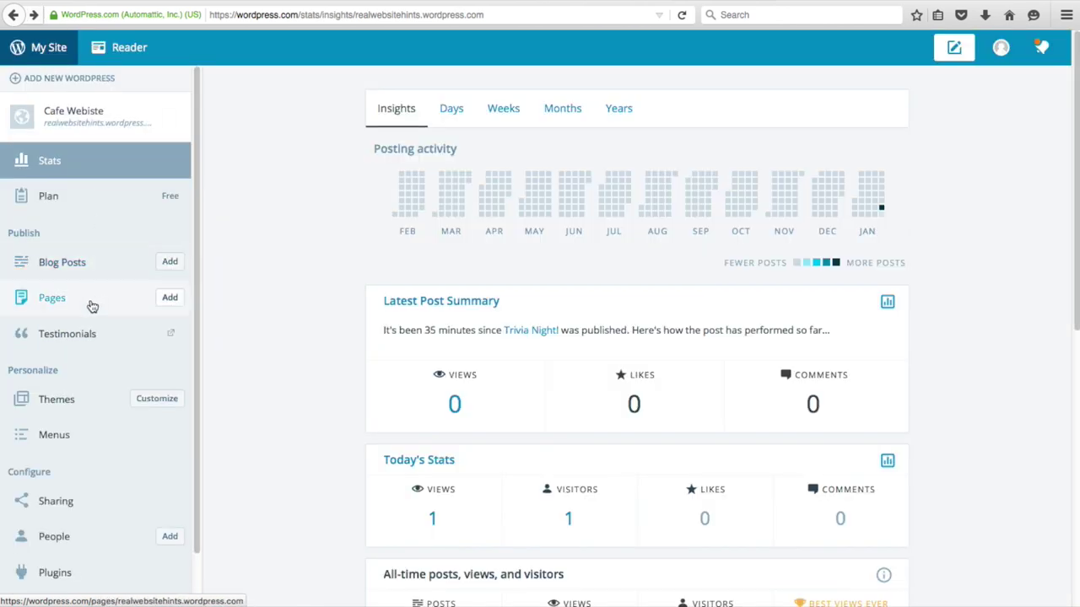
# - Change the Menu Hits page template to Grid Page and update the page
pyautogui.click(53, 297)
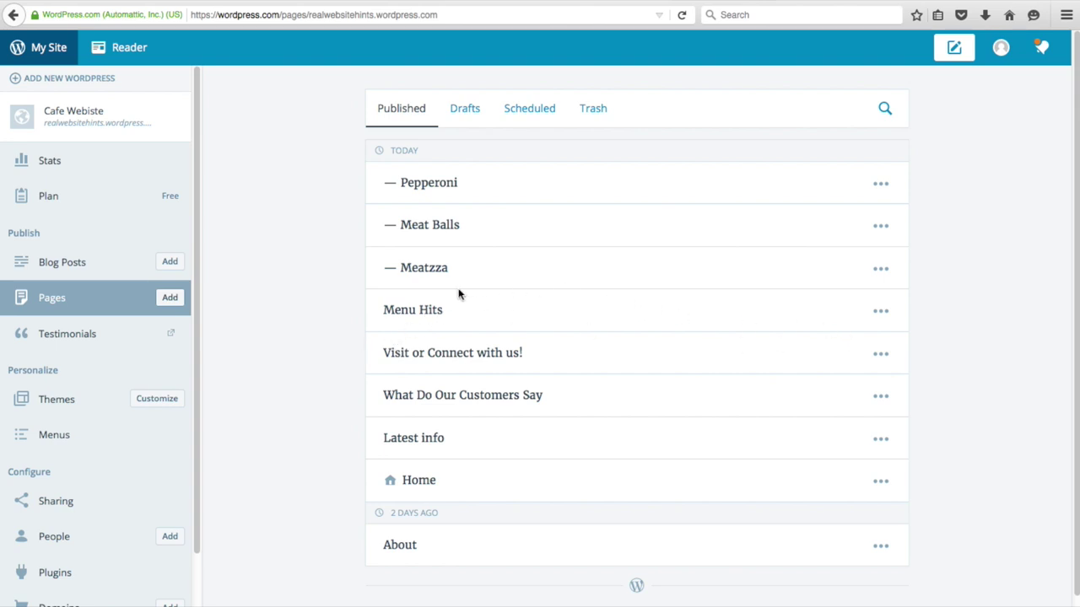
pyautogui.click(427, 308)
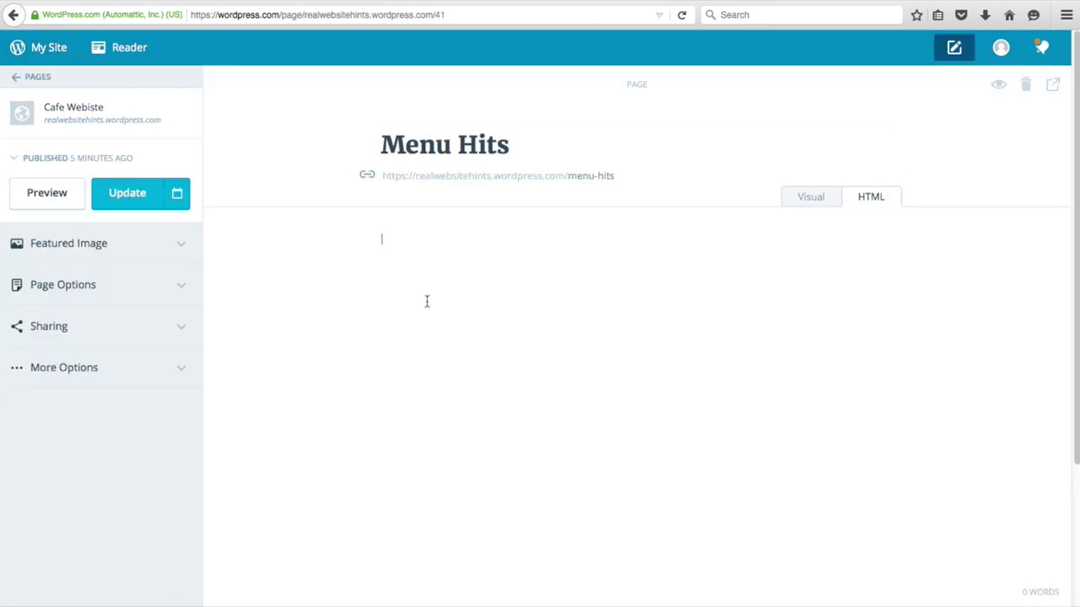
pyautogui.click(169, 287)
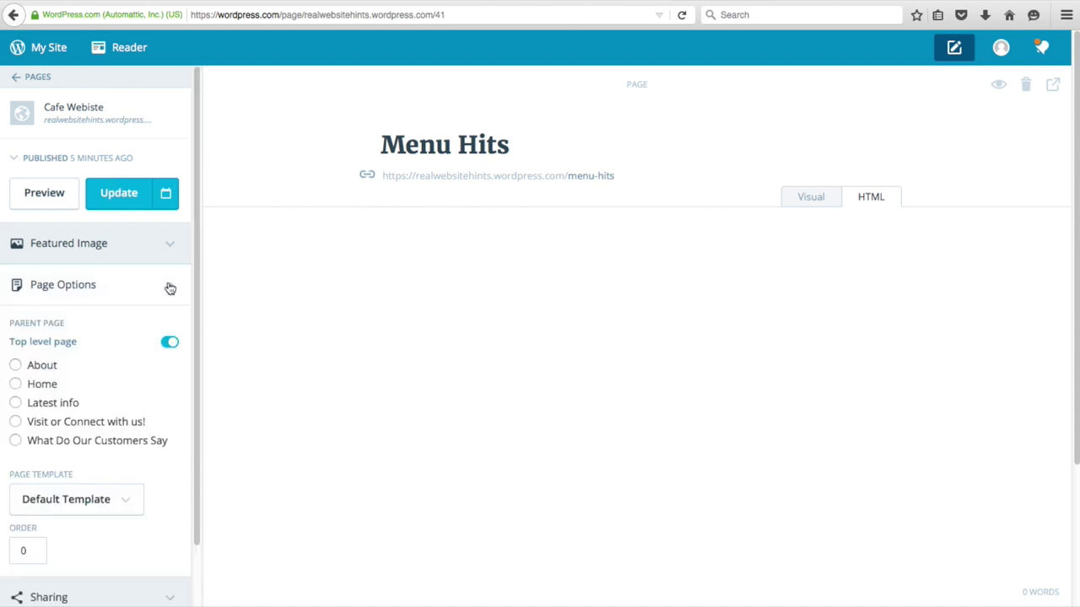
pyautogui.scroll(-2, 126, 433)
pyautogui.click(132, 447)
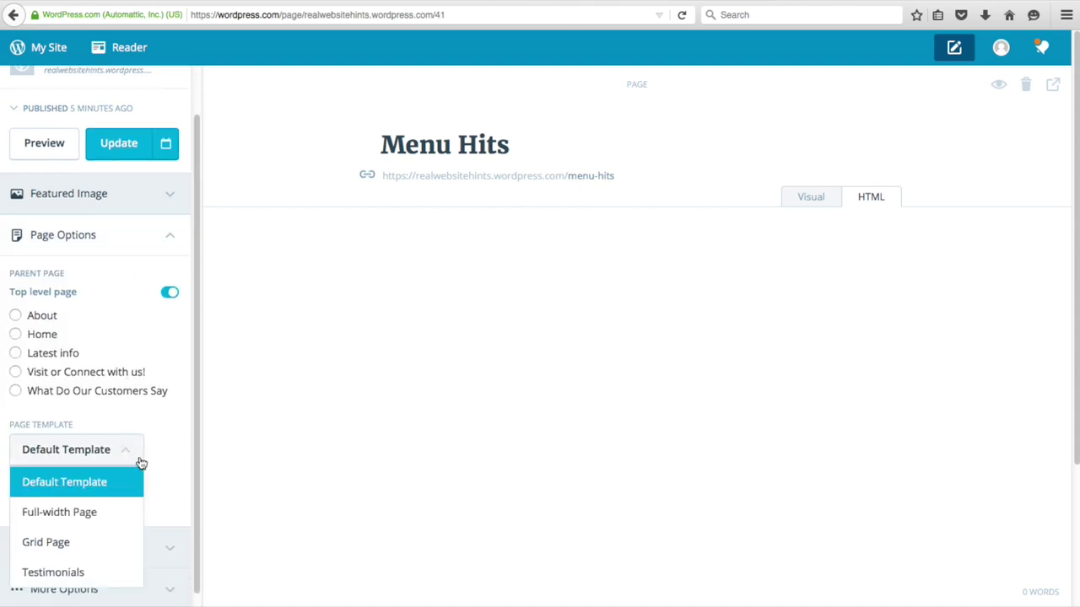
pyautogui.click(63, 531)
pyautogui.click(116, 143)
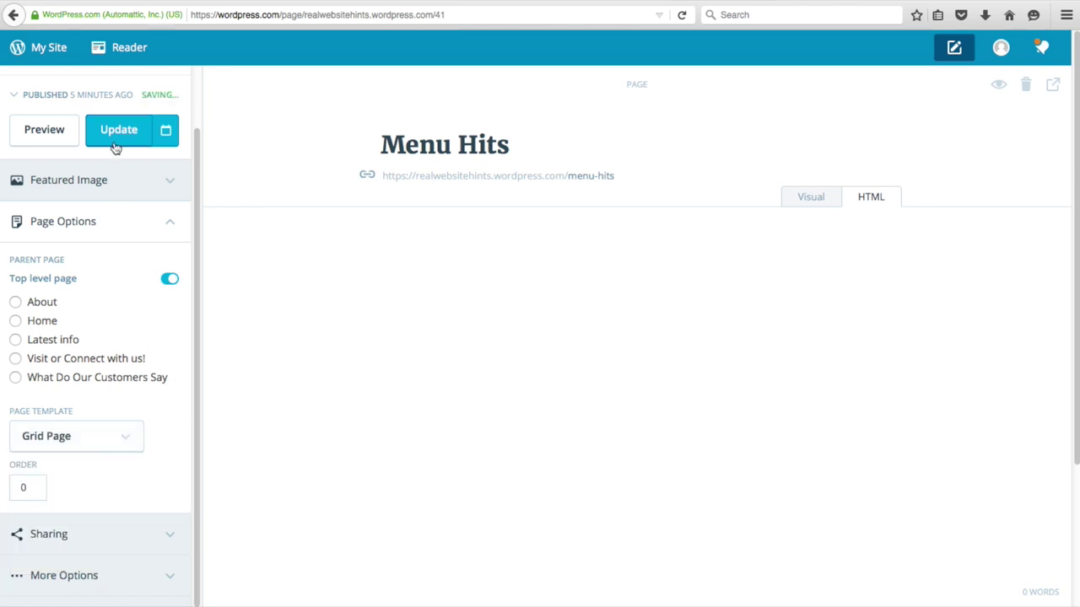
pyautogui.click(53, 51)
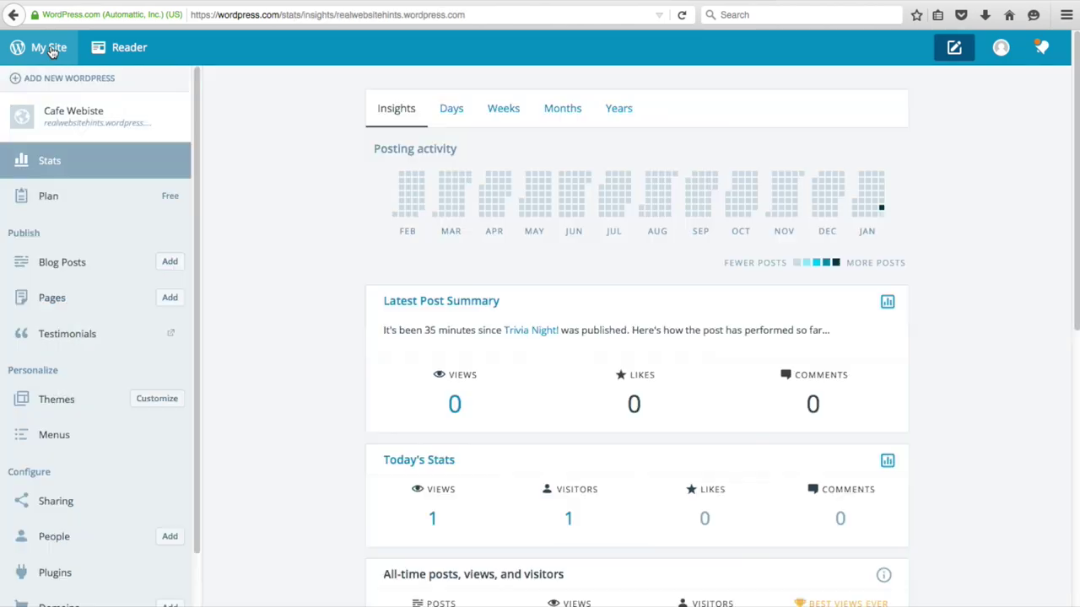
# - View the Menu Hits grid on the live home page, then open Menu Hits via Edit Page
pyautogui.click(90, 119)
pyautogui.scroll(-20, 286, 323)
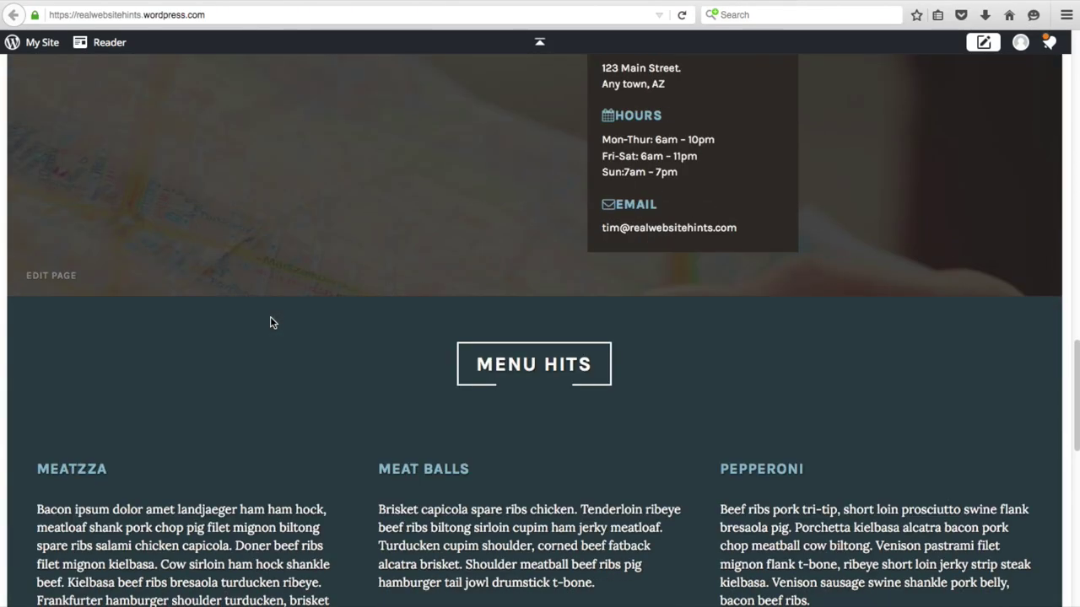
pyautogui.scroll(-3, 270, 322)
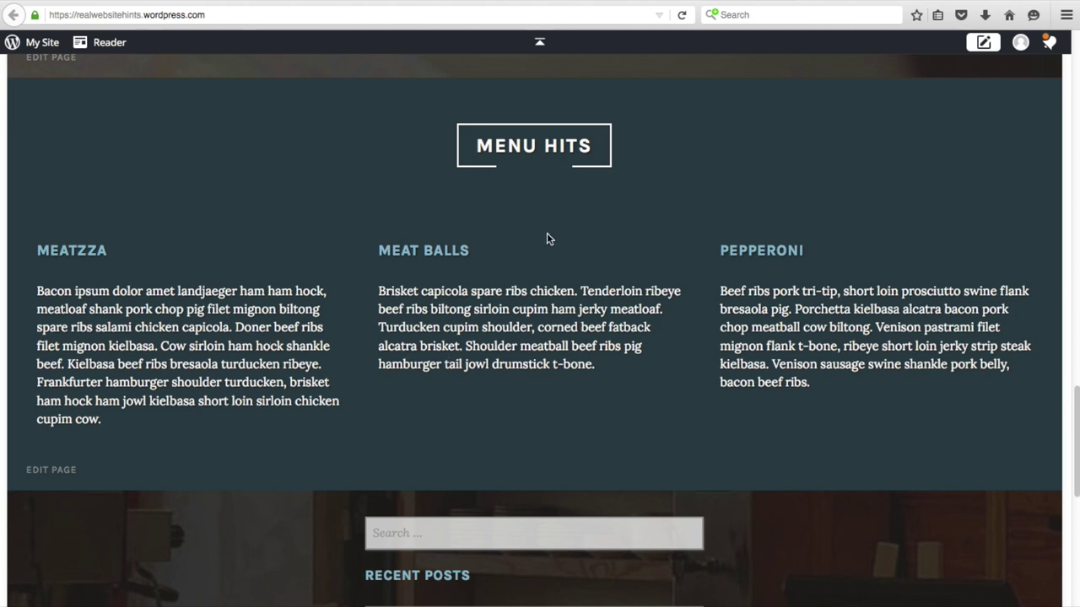
pyautogui.click(59, 473)
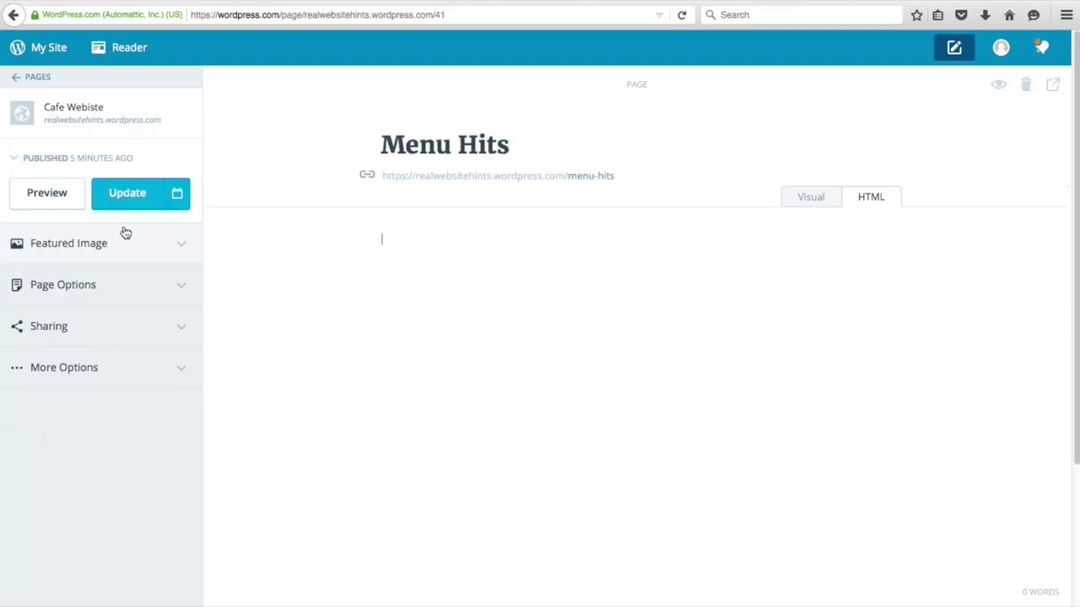
# - Set the first Media Library photo, a plated dish, as featured image and update Menu Hits
pyautogui.click(145, 248)
pyautogui.click(143, 355)
pyautogui.click(211, 211)
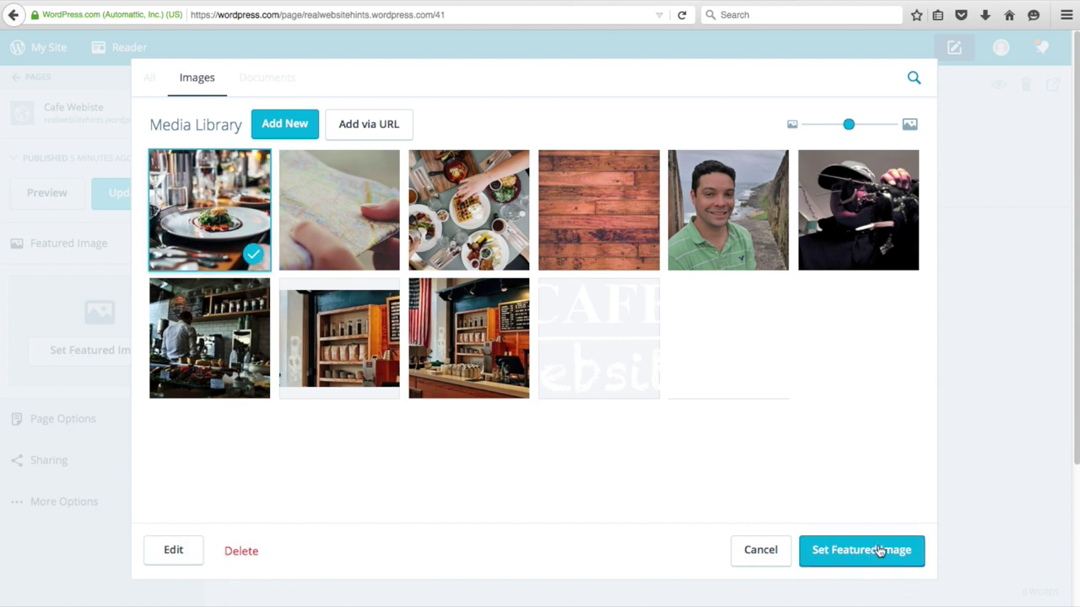
pyautogui.click(880, 551)
pyautogui.click(130, 201)
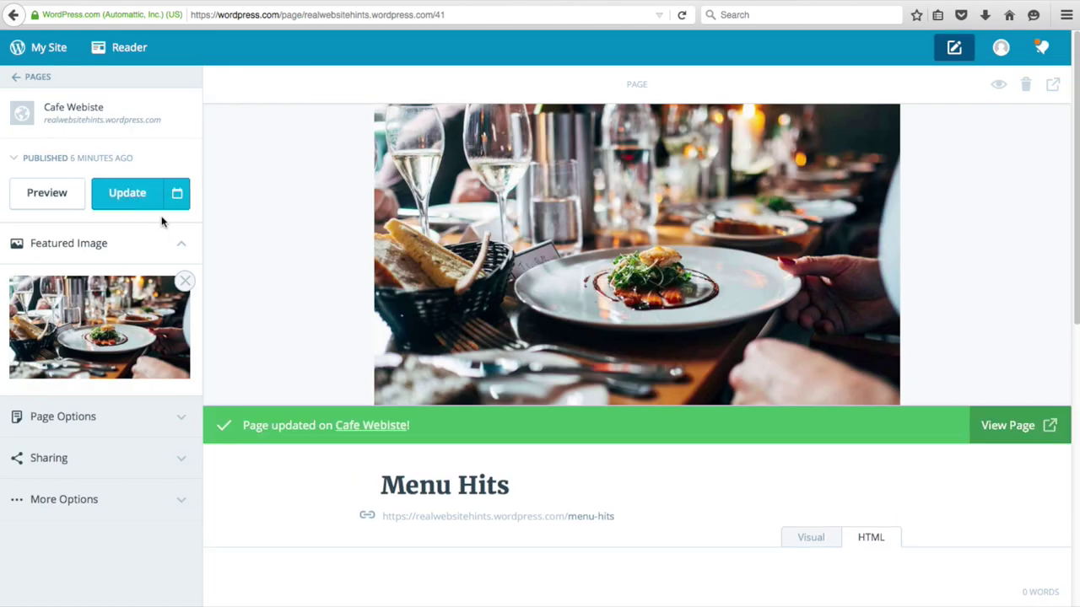
# - Open the live cafe home page and scroll through it to check the Menu Hits dish photo
pyautogui.click(40, 47)
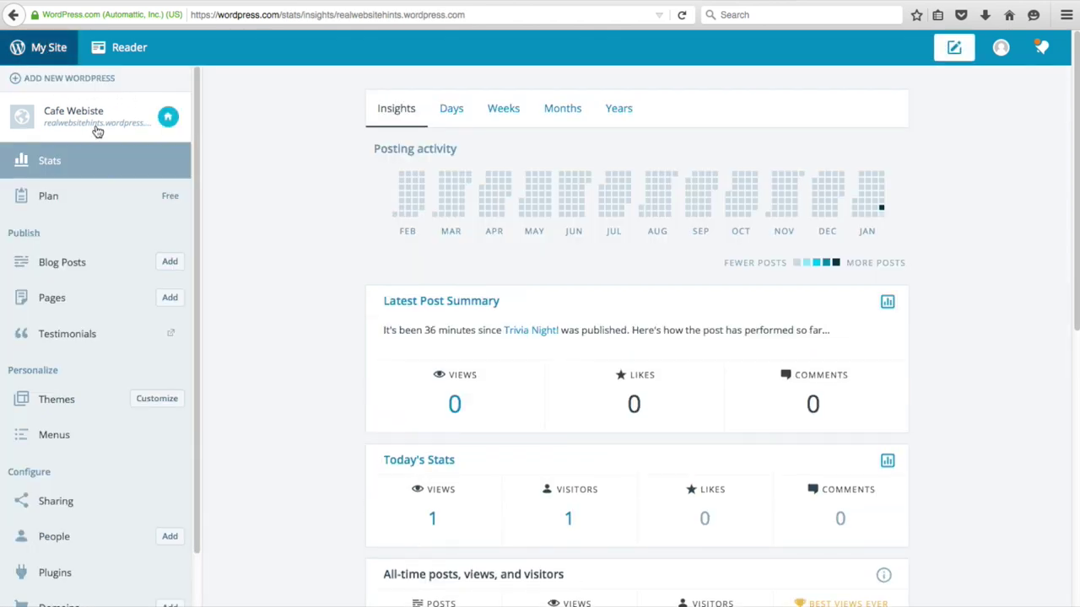
pyautogui.click(93, 124)
pyautogui.scroll(-11, 323, 366)
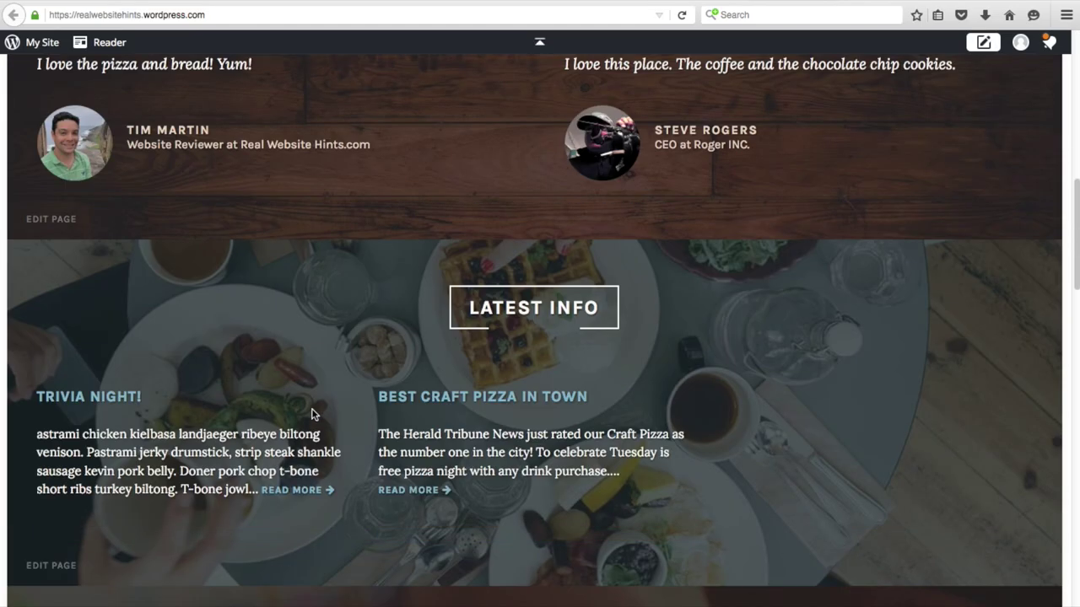
pyautogui.scroll(-8, 312, 414)
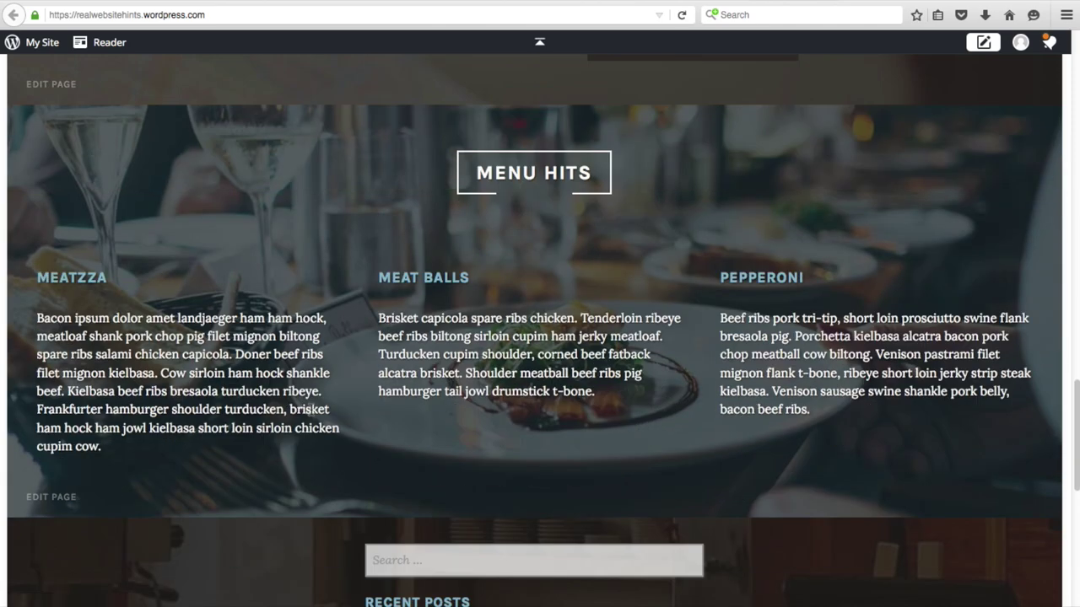
pyautogui.scroll(-5, 308, 414)
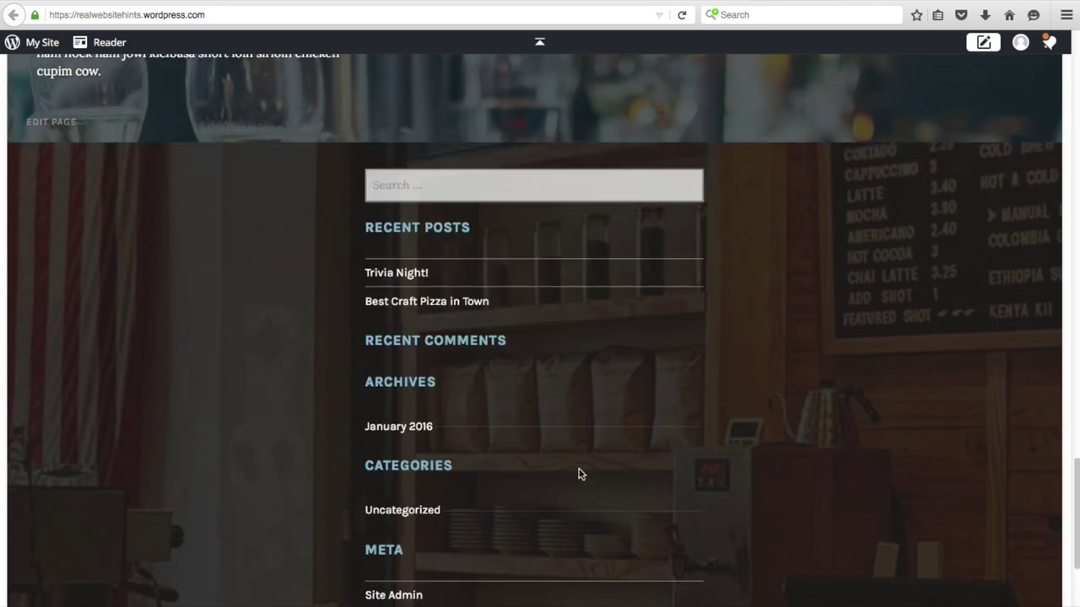
pyautogui.scroll(-3, 662, 444)
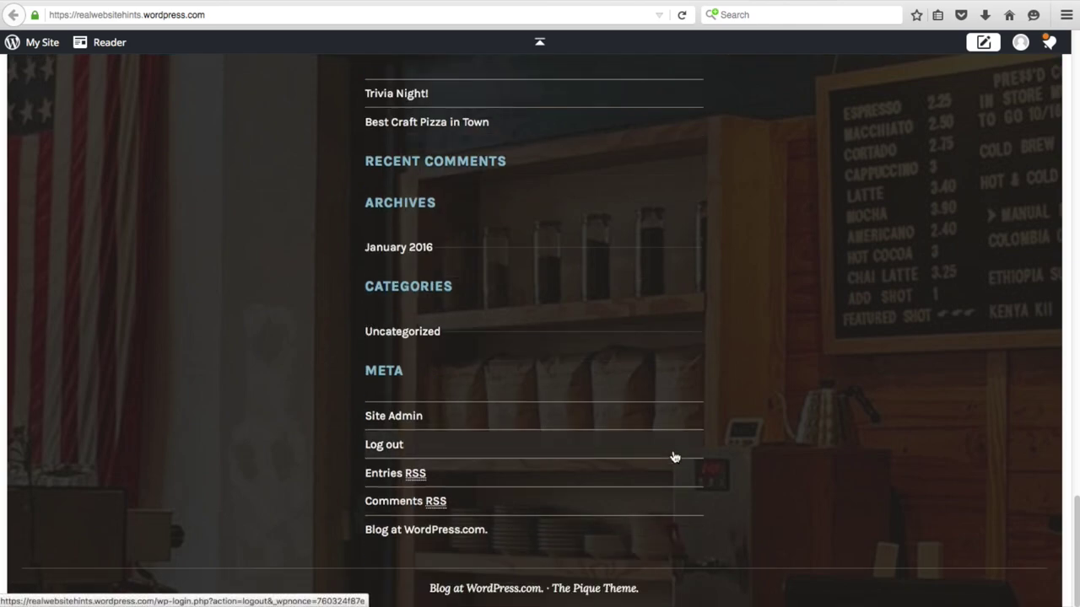
pyautogui.scroll(10, 675, 456)
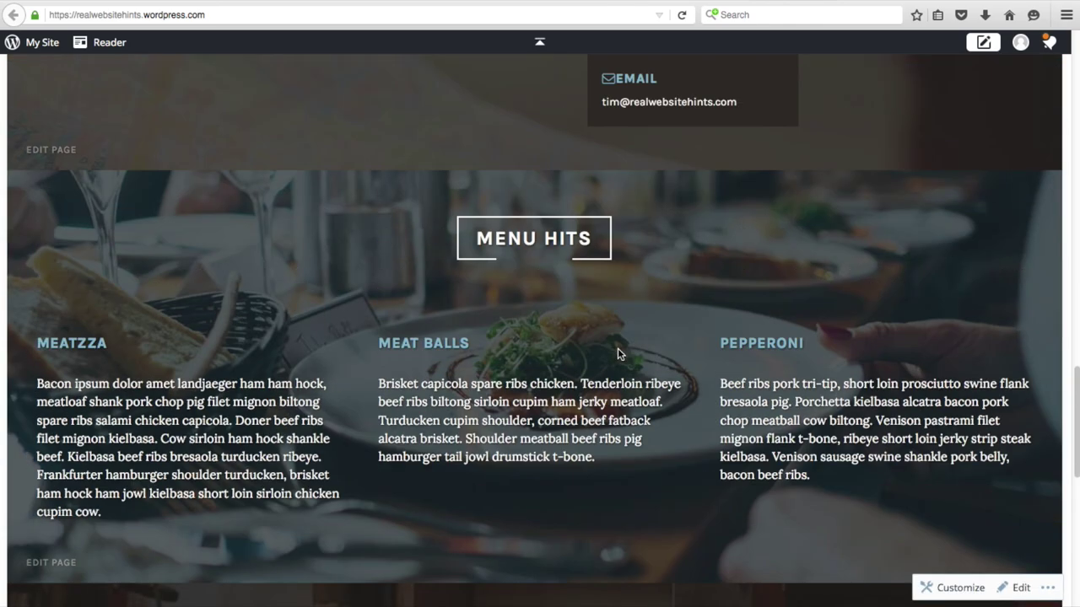
pyautogui.scroll(3, 618, 353)
pyautogui.click(42, 42)
pyautogui.click(47, 41)
pyautogui.scroll(5, 344, 281)
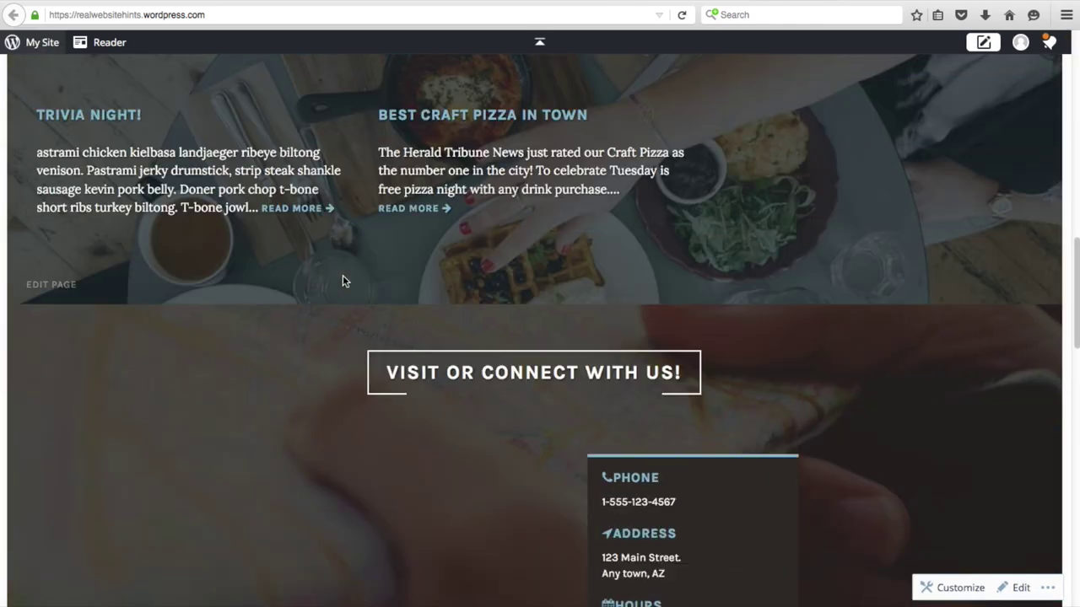
pyautogui.scroll(15, 343, 281)
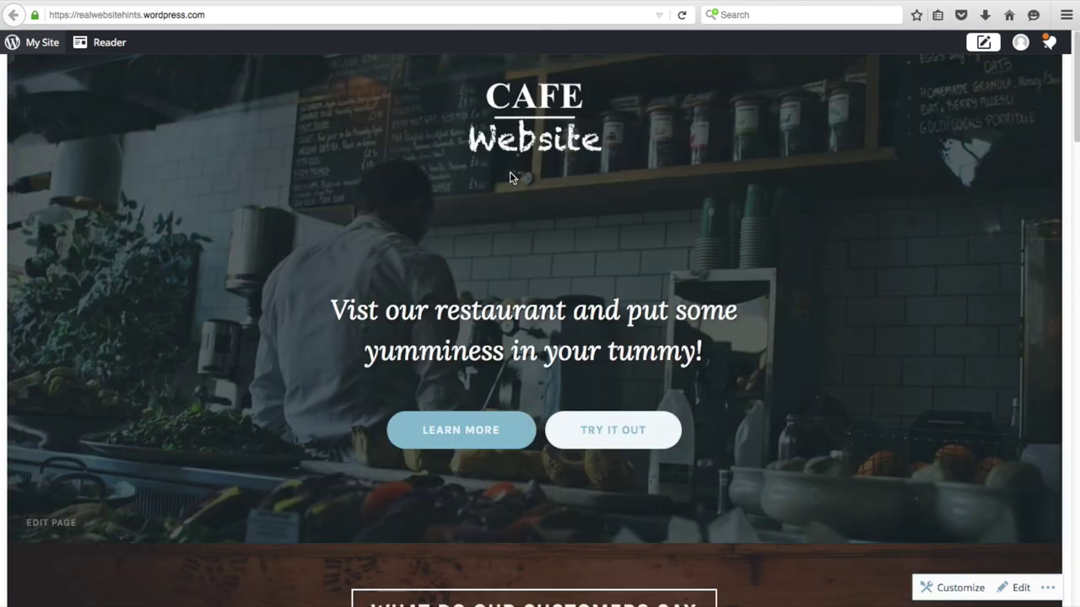
pyautogui.scroll(-20, 223, 320)
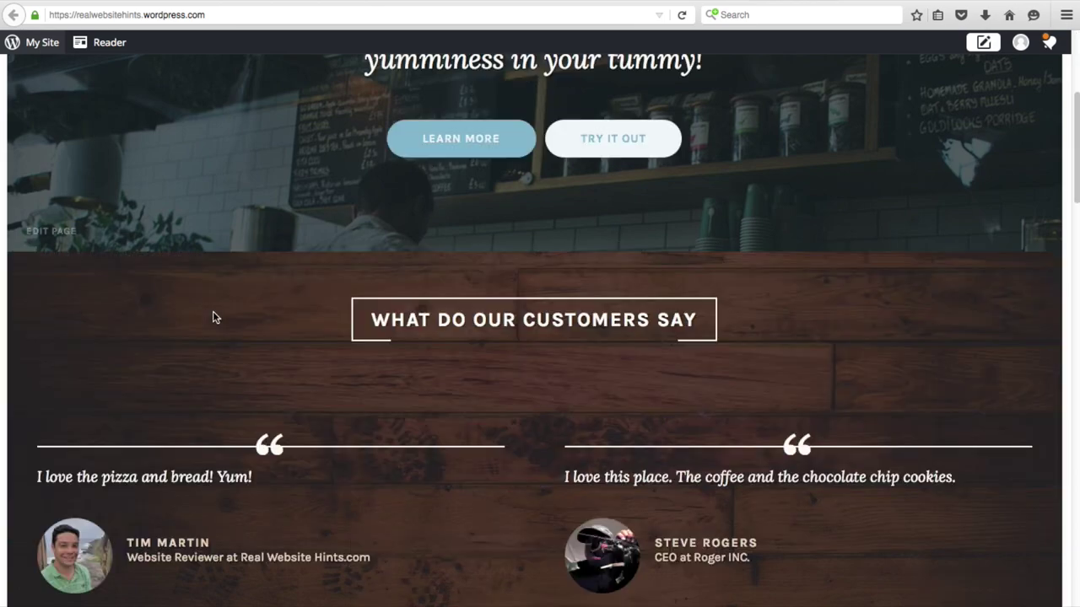
pyautogui.scroll(-6, 224, 328)
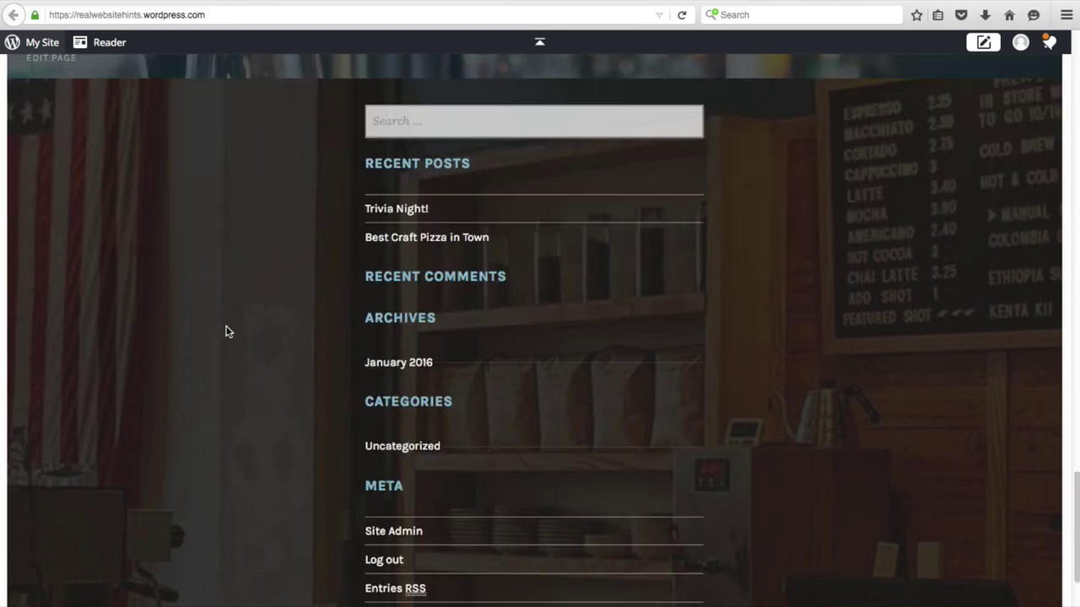
pyautogui.scroll(8, 265, 357)
pyautogui.scroll(20, 265, 355)
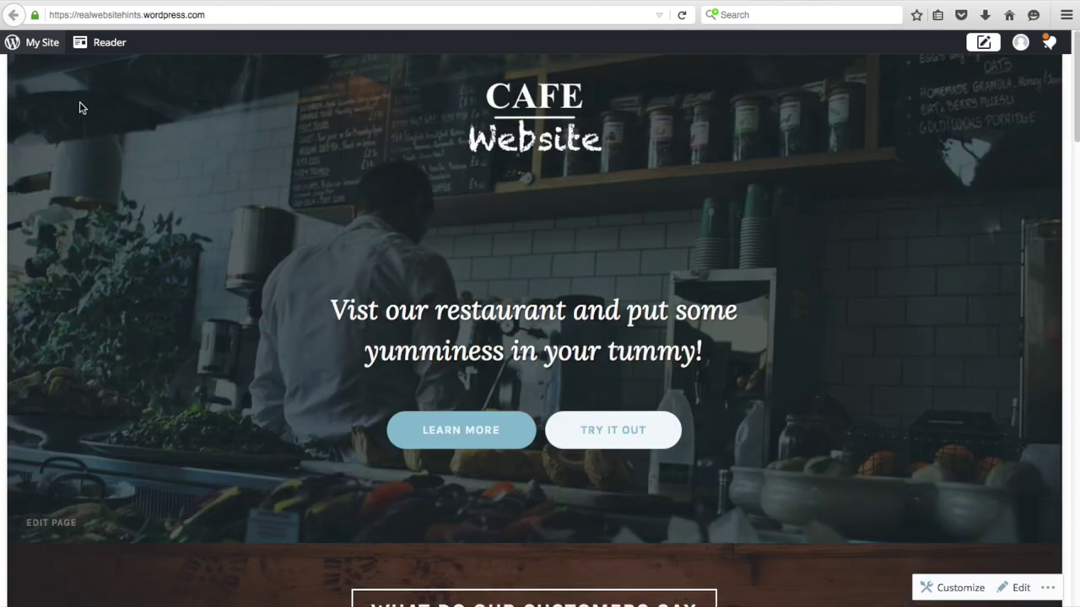
# - Create a new menu, Menu 1, in the site's menu editor, discarding unsaved changes
pyautogui.click(37, 44)
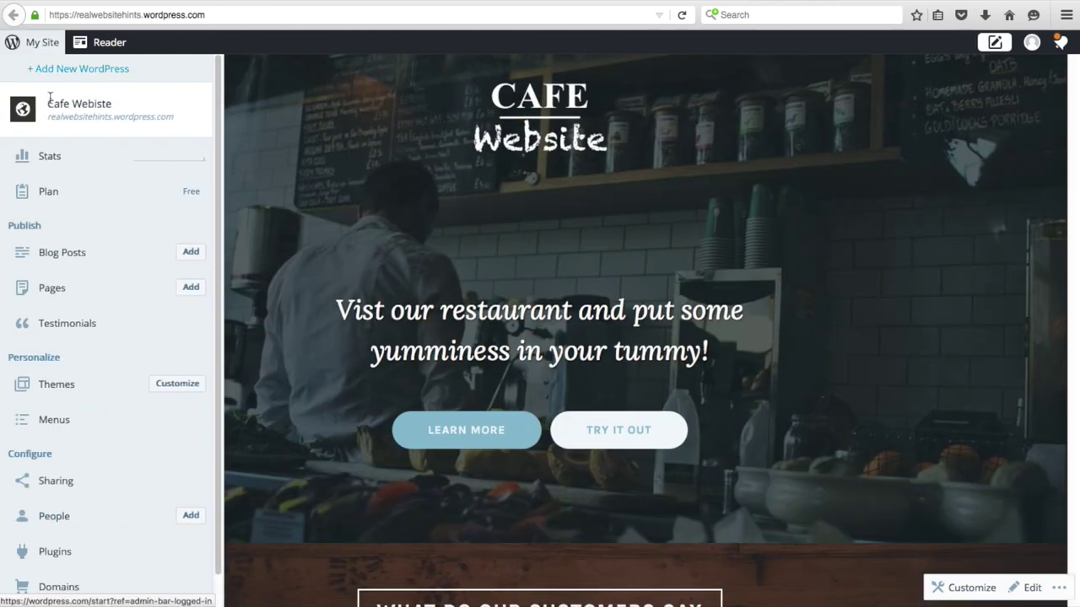
pyautogui.click(64, 424)
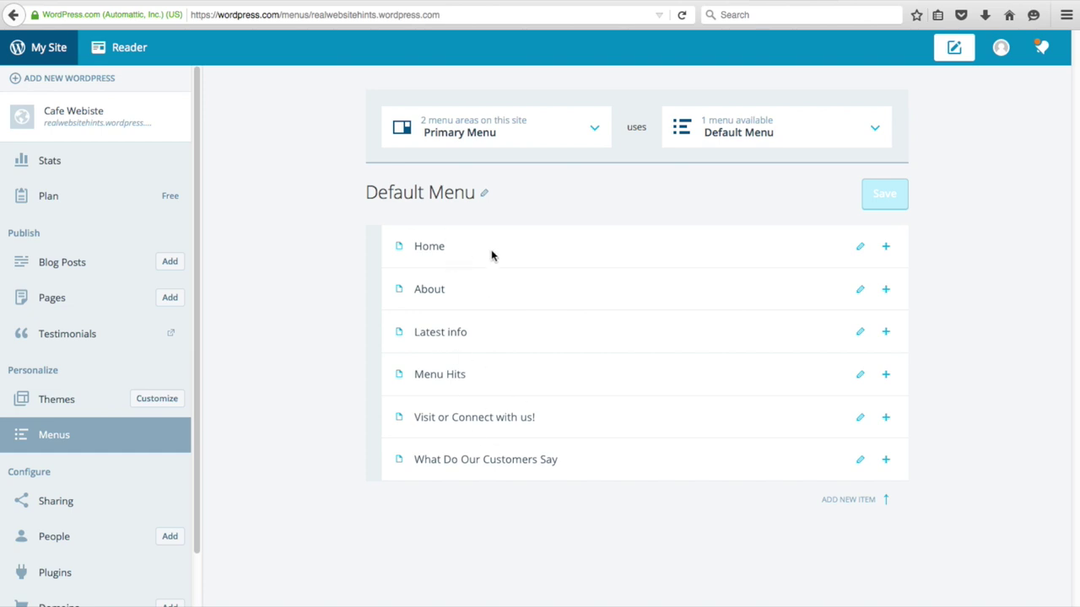
pyautogui.click(872, 128)
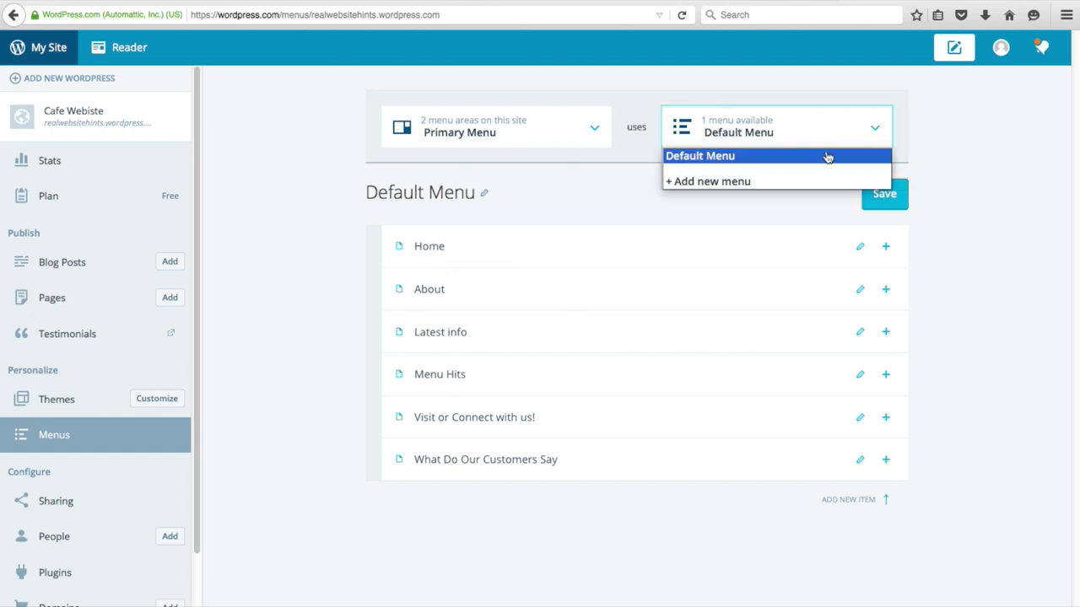
pyautogui.click(715, 181)
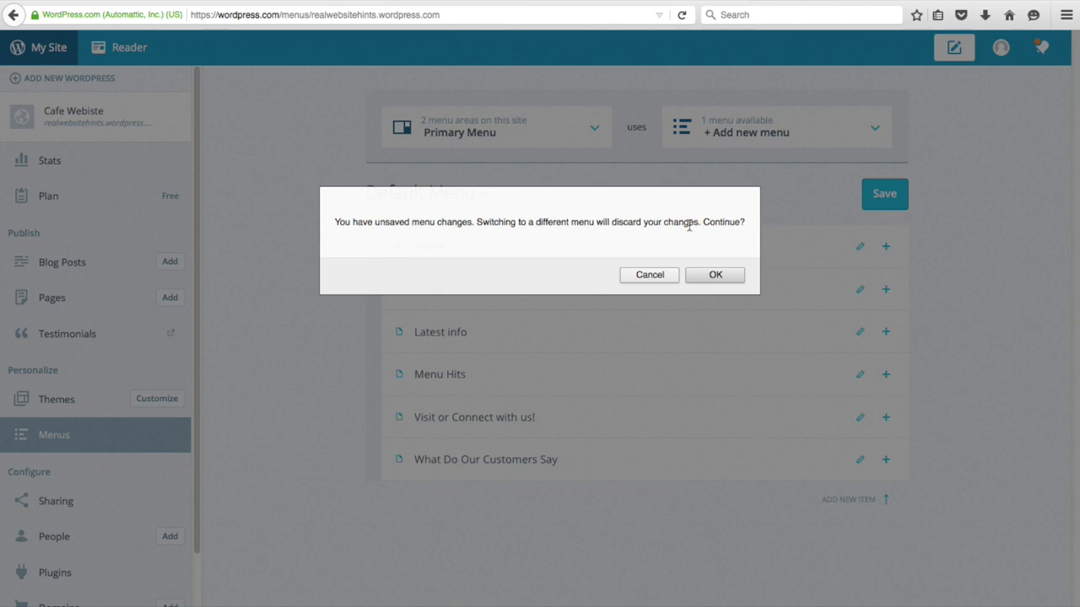
pyautogui.click(703, 275)
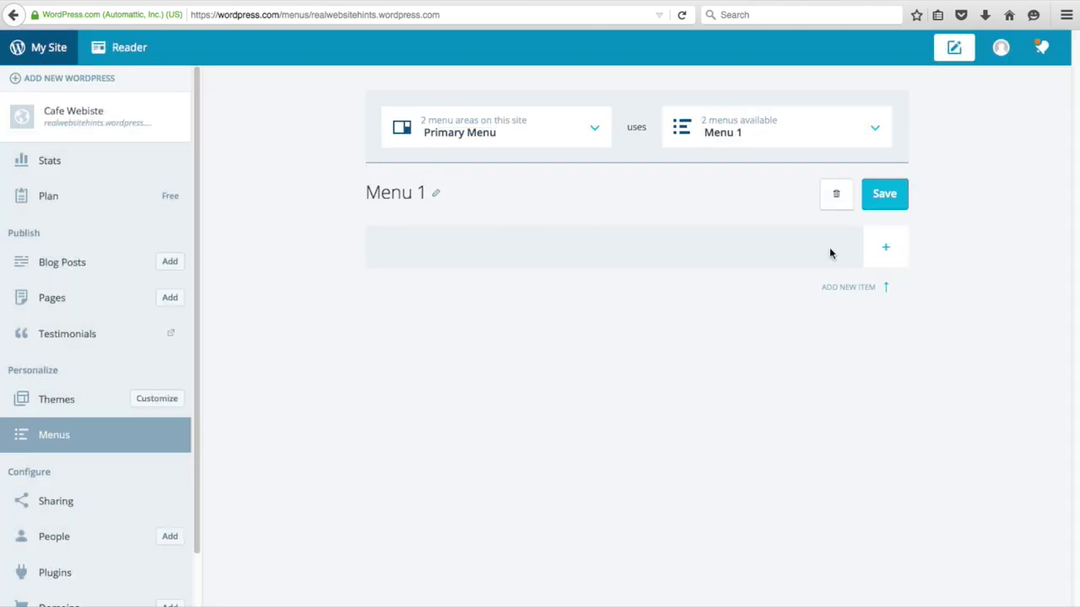
# - Add the What Do Our Customers Say page as Menu 1's first item
pyautogui.click(883, 251)
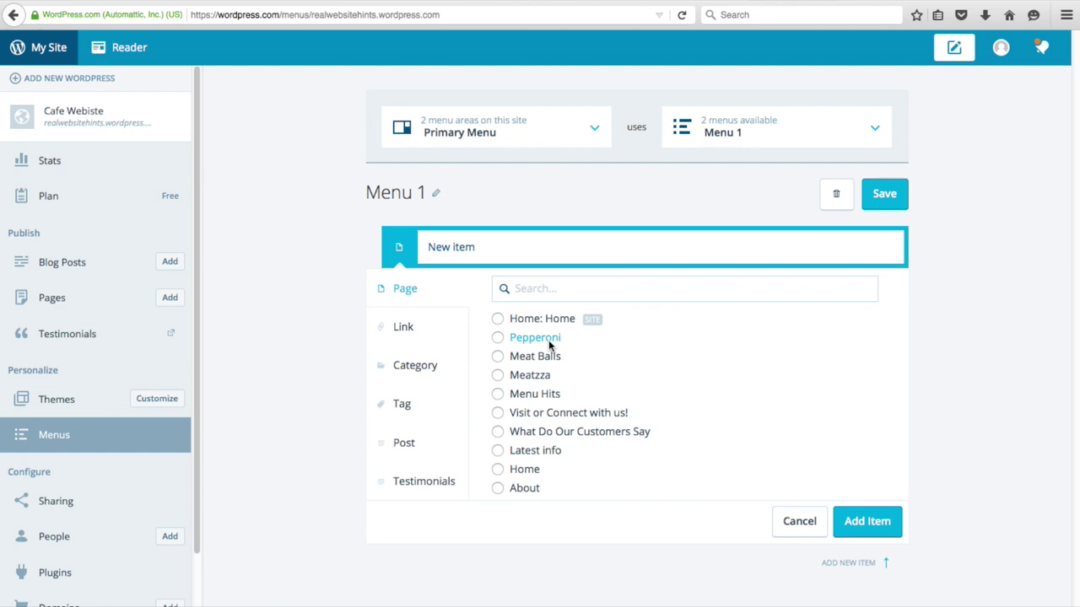
pyautogui.click(603, 435)
pyautogui.click(868, 525)
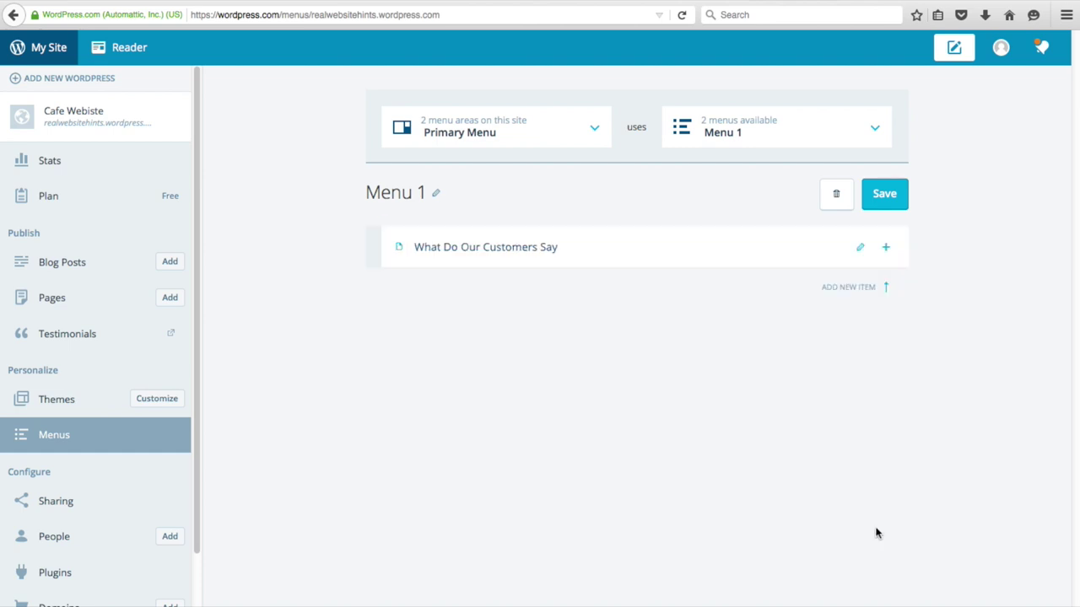
pyautogui.click(884, 249)
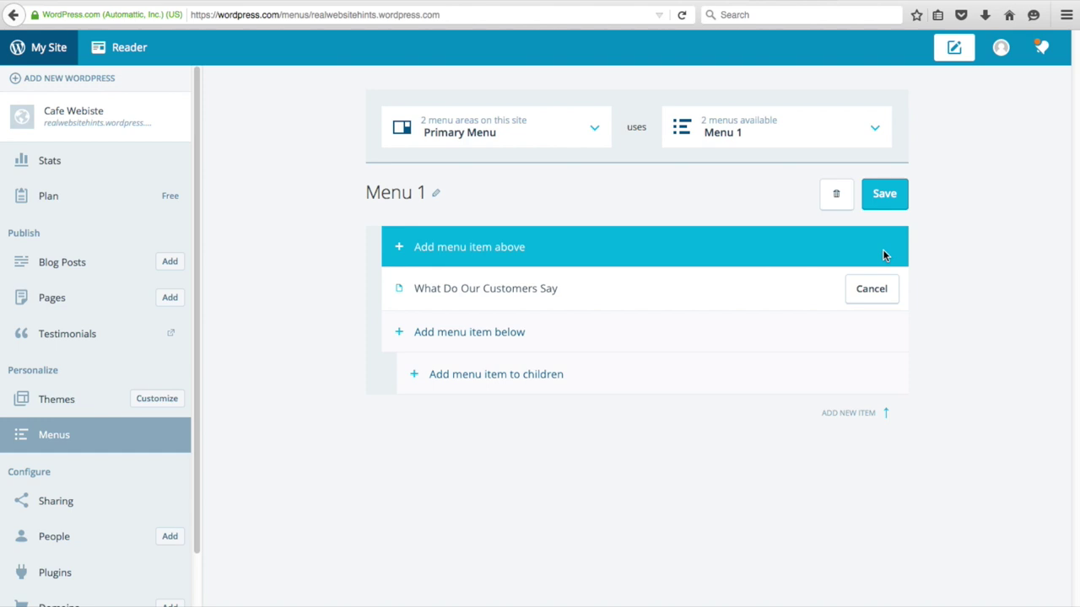
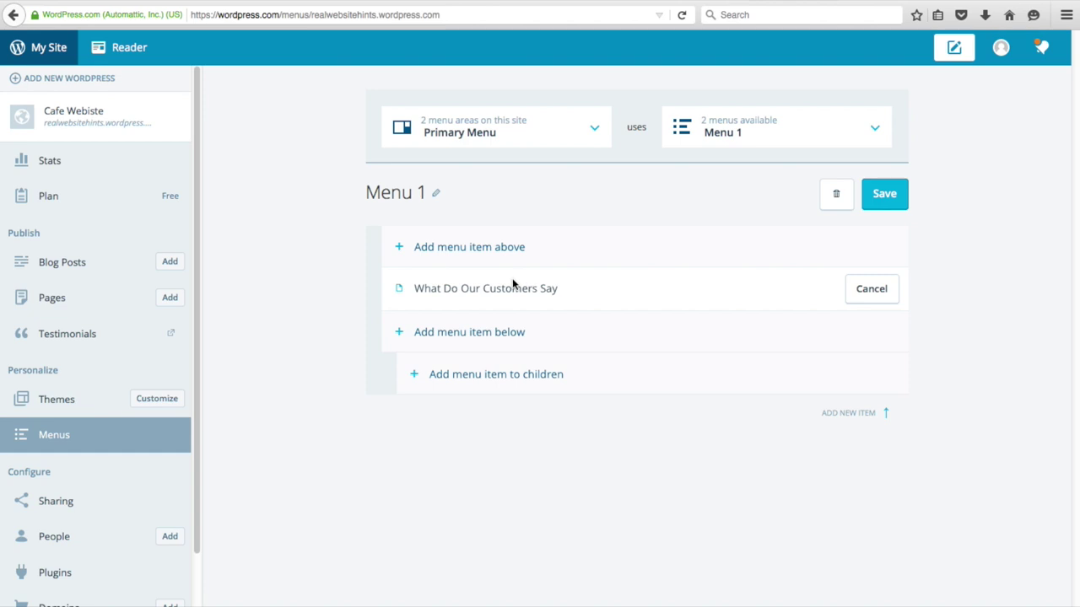
# - Add the Latest info page to Menu 1 below What Do Our Customers Say
pyautogui.click(483, 334)
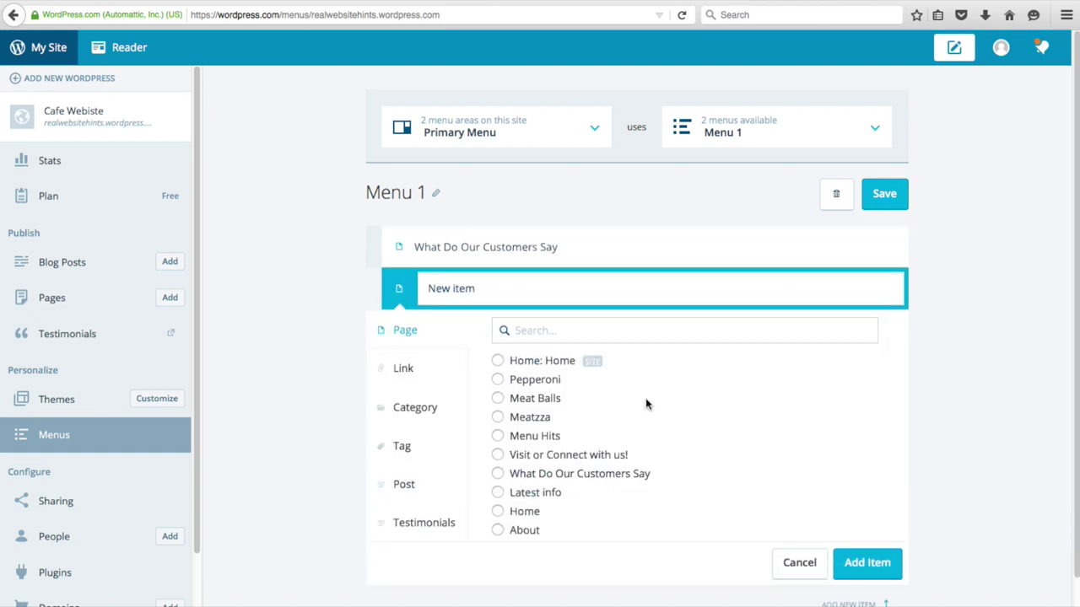
pyautogui.click(498, 493)
pyautogui.click(865, 572)
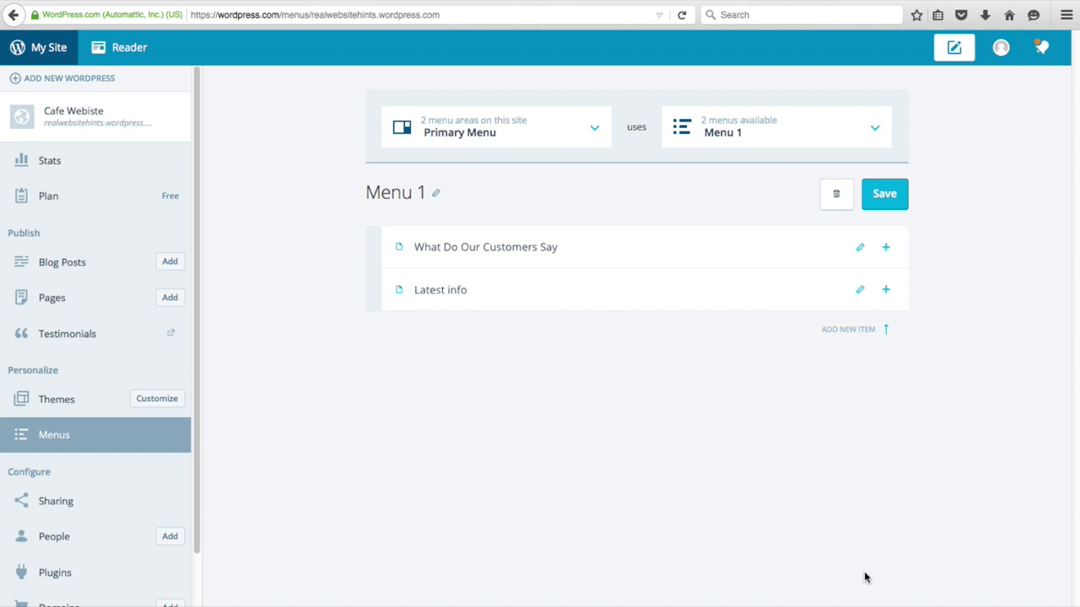
# - Add the Visit or Connect with us! page below Latest info
pyautogui.click(886, 291)
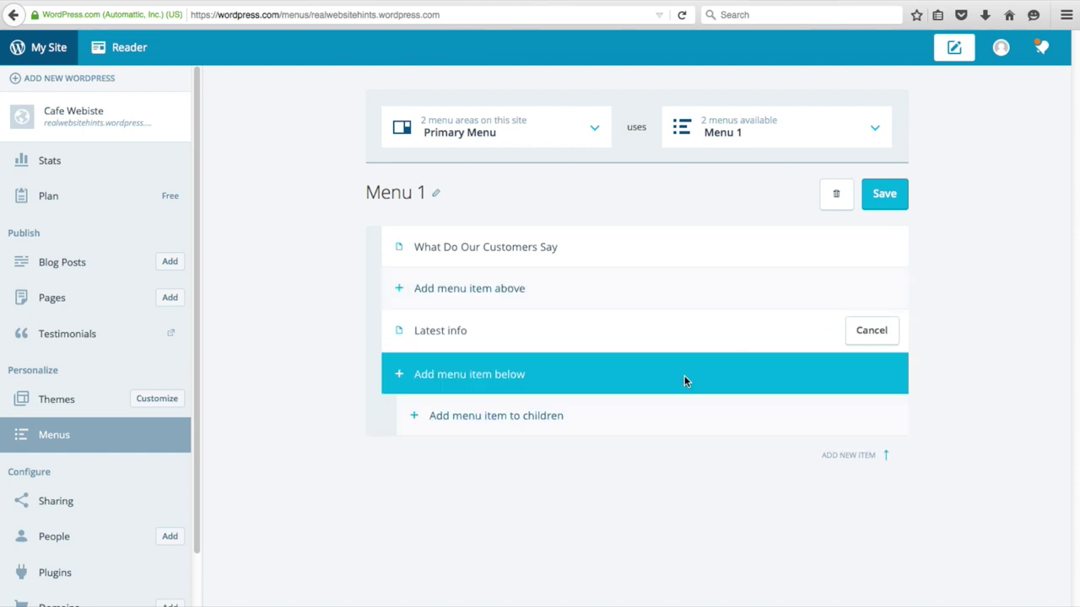
pyautogui.click(477, 374)
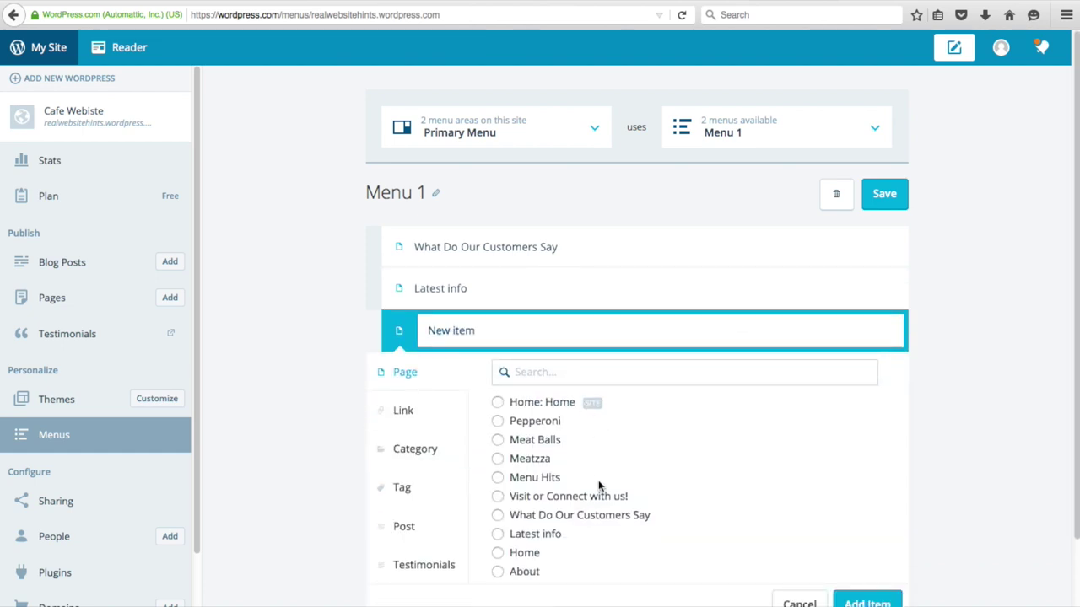
pyautogui.click(498, 496)
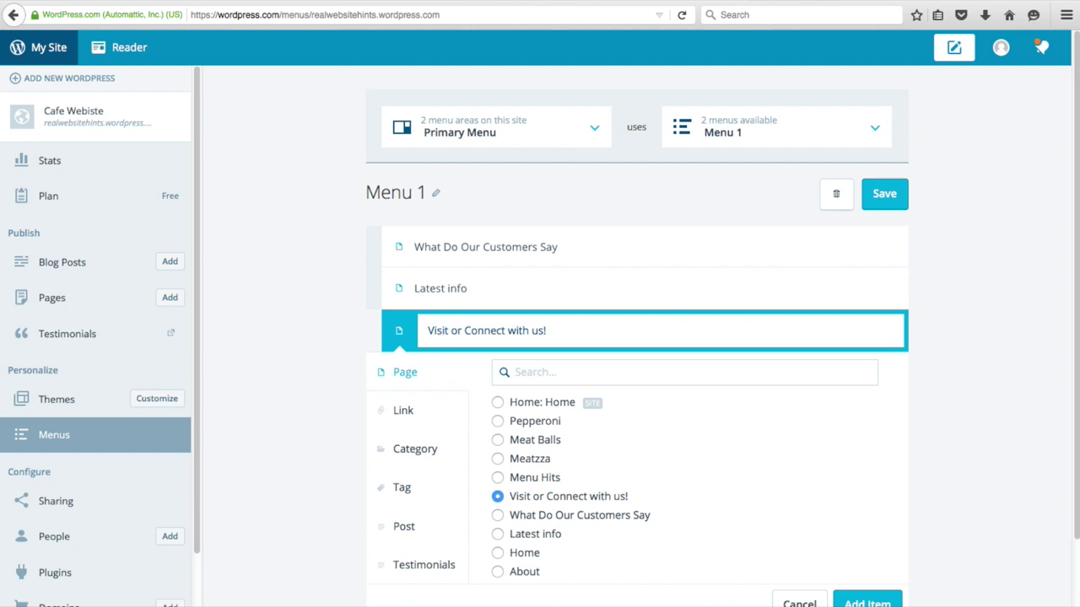
pyautogui.click(867, 602)
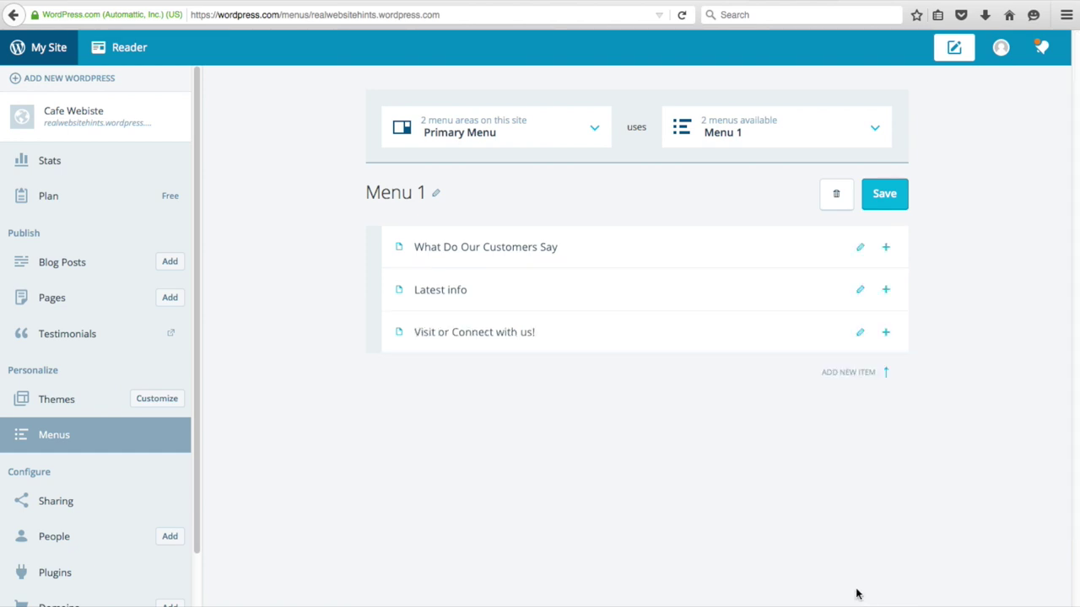
# - Save Menu 1 with its three page items
pyautogui.click(885, 332)
pyautogui.click(452, 423)
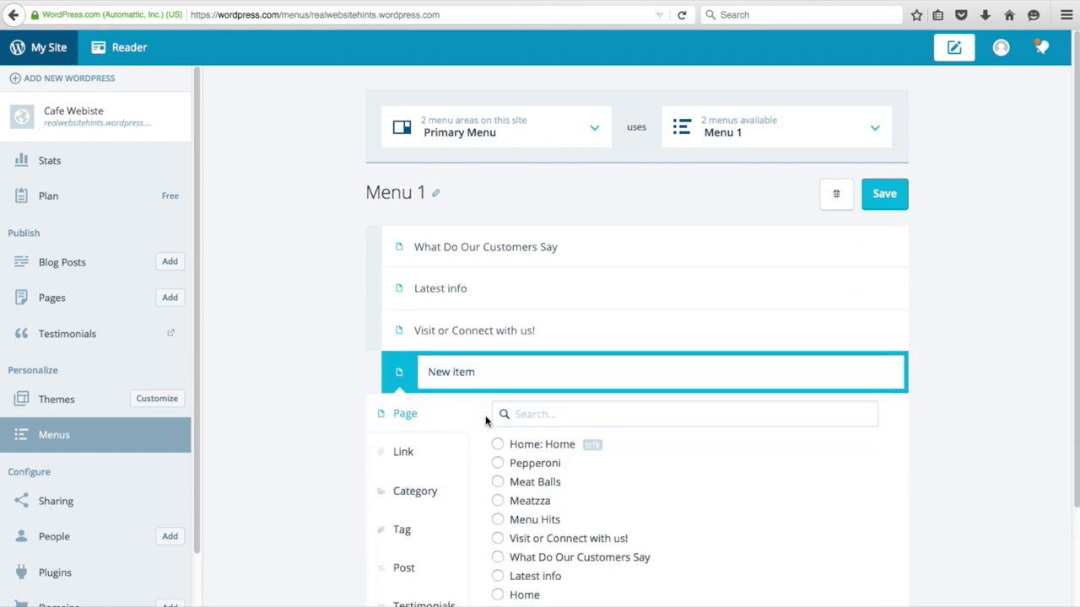
pyautogui.click(531, 520)
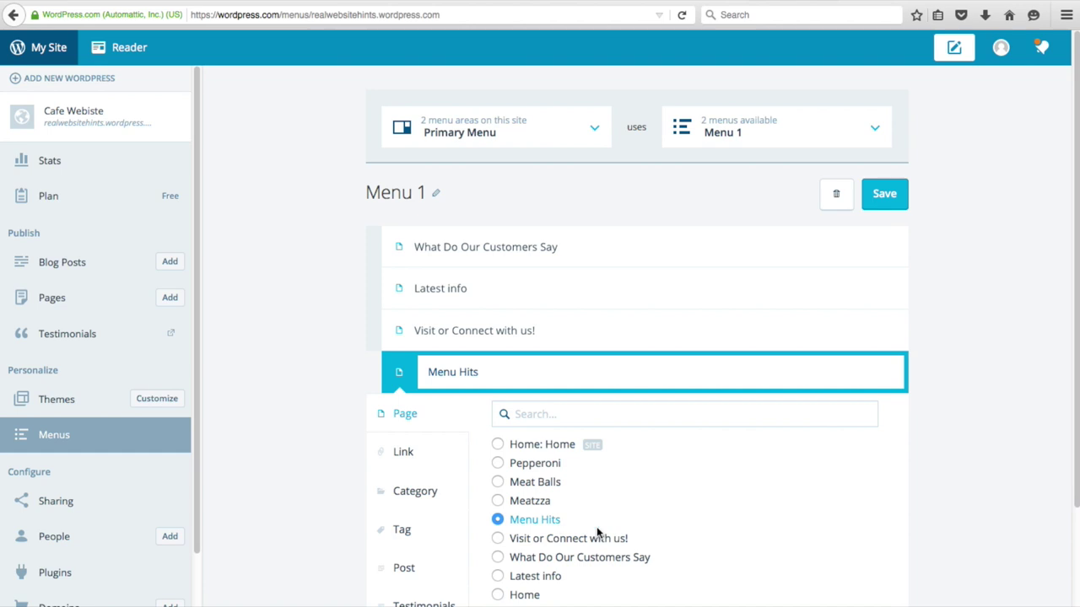
pyautogui.click(886, 206)
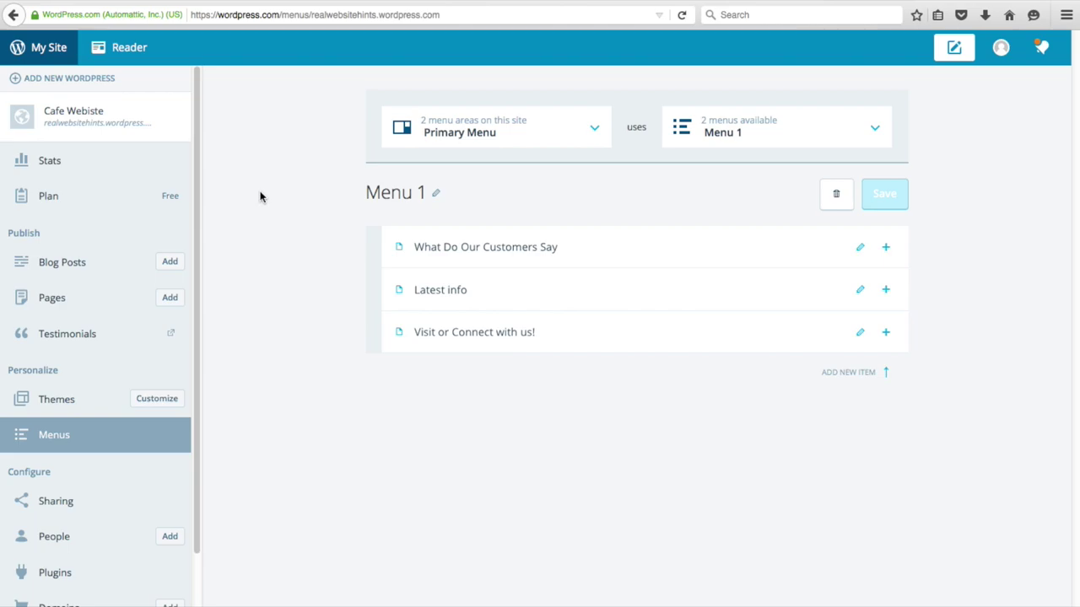
# - View the live Cafe Website homepage with its three menu links, then open the My Site panel
pyautogui.click(95, 108)
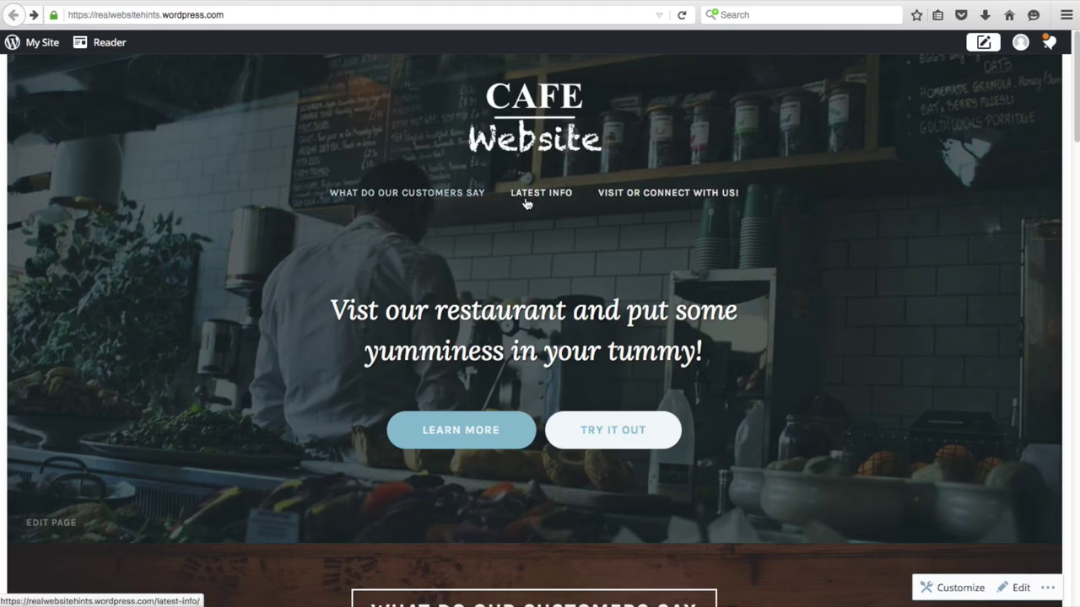
pyautogui.scroll(-1, 639, 375)
pyautogui.scroll(1, 640, 374)
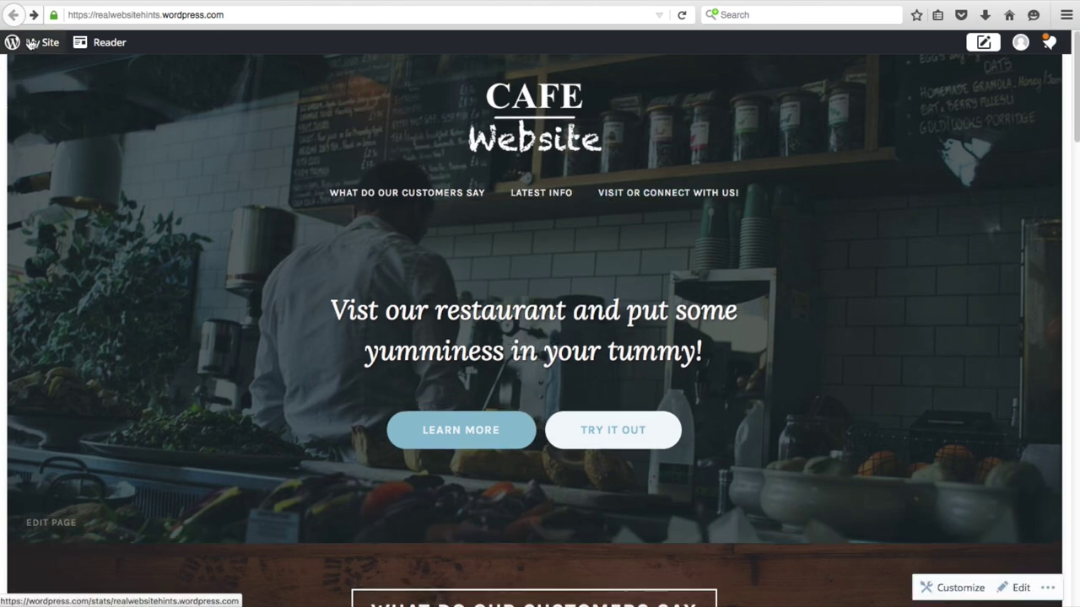
pyautogui.click(31, 44)
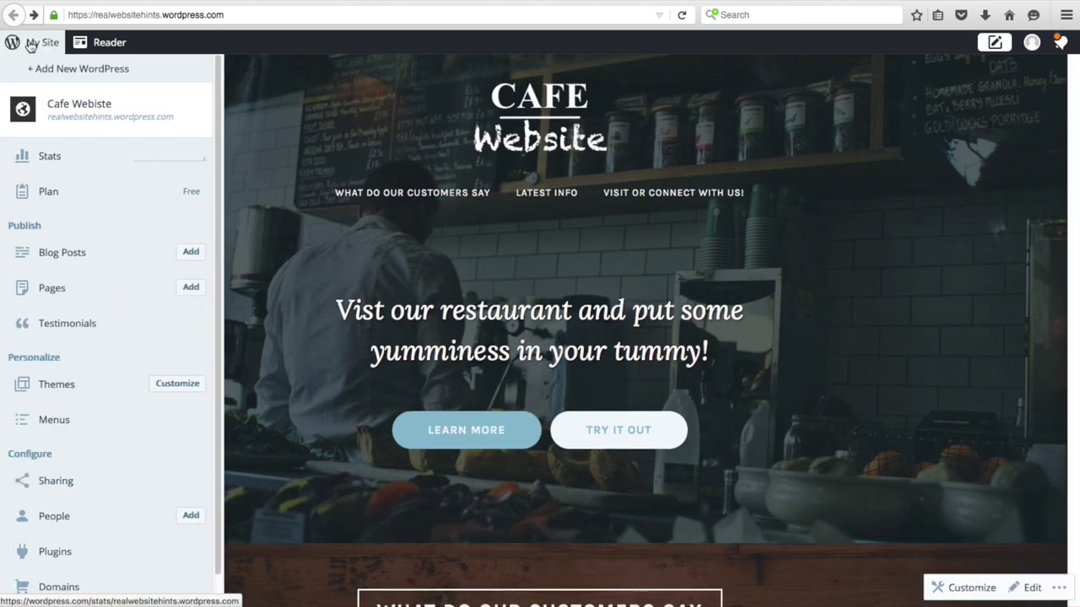
# - Open the Customizer's Widgets section, check the Sidebar area, and scroll the preview to the footer
pyautogui.click(176, 385)
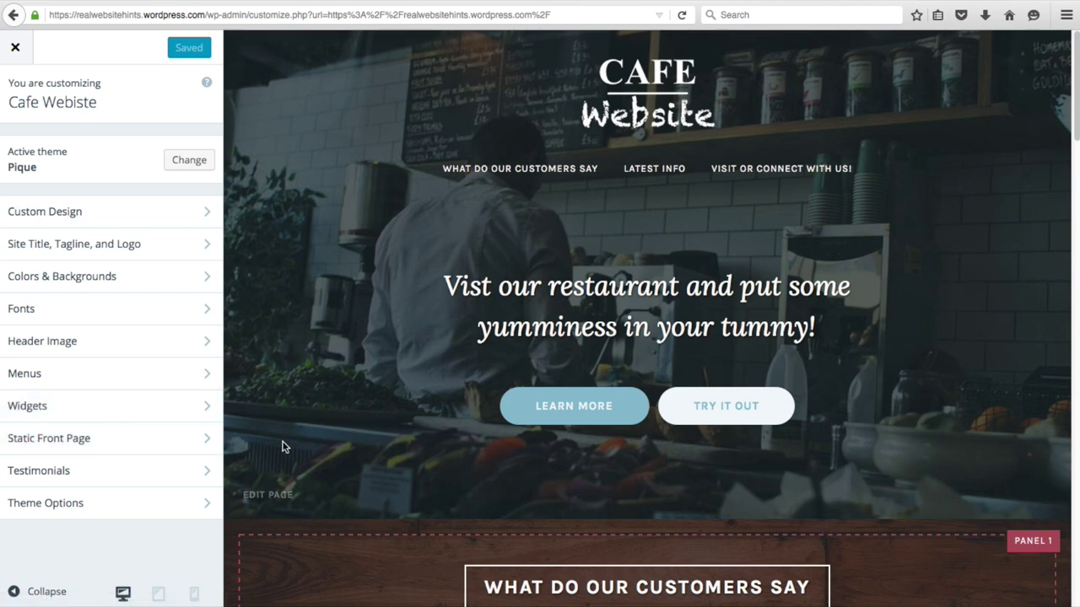
pyautogui.click(133, 411)
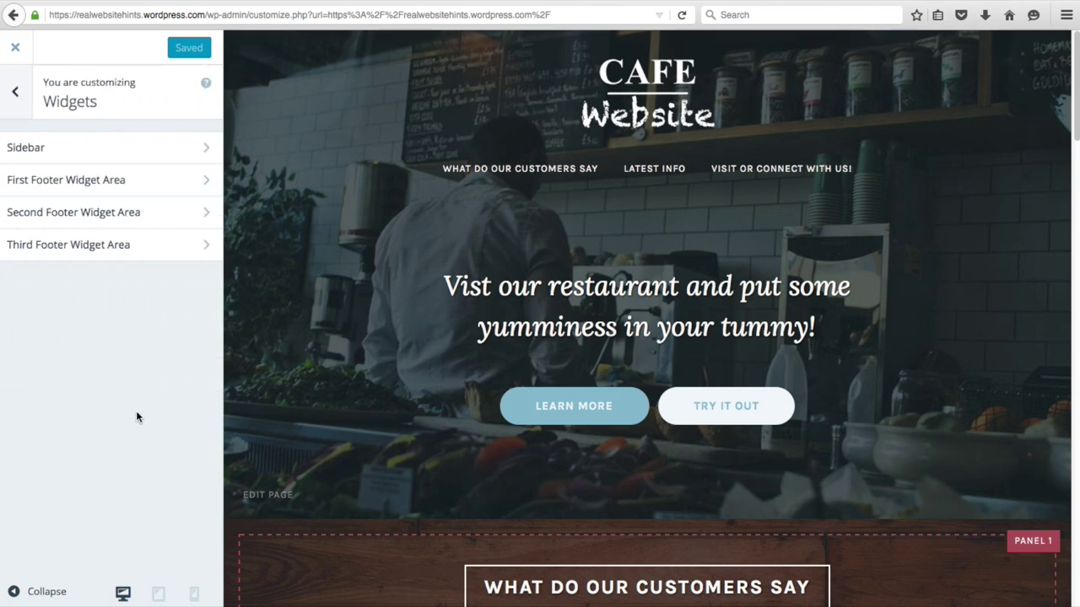
pyautogui.click(45, 151)
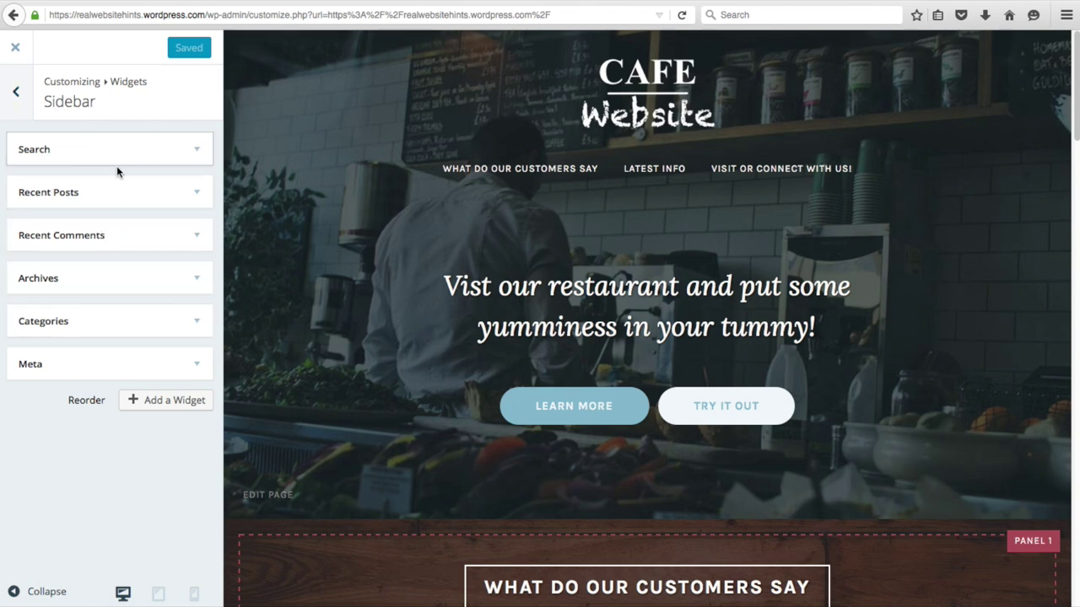
pyautogui.click(16, 93)
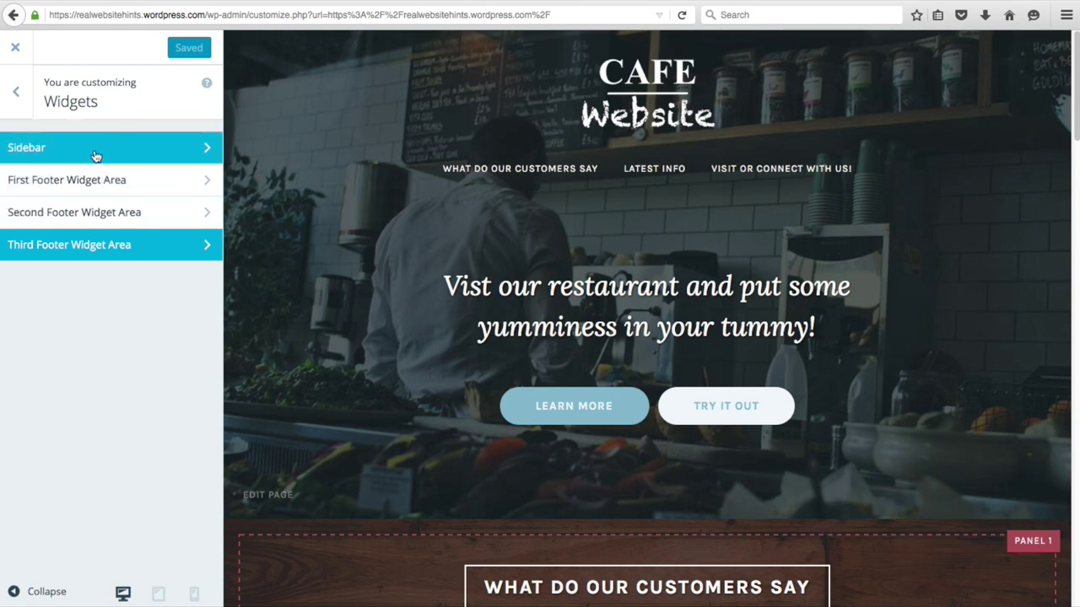
pyautogui.moveTo(1075, 87); pyautogui.dragTo(1064, 556)
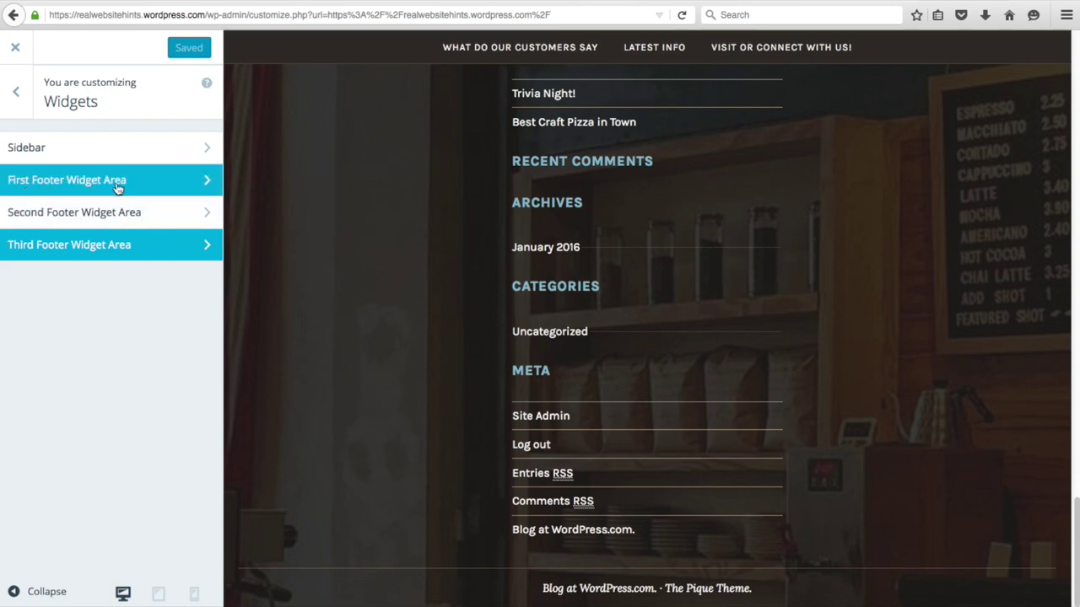
pyautogui.click(72, 187)
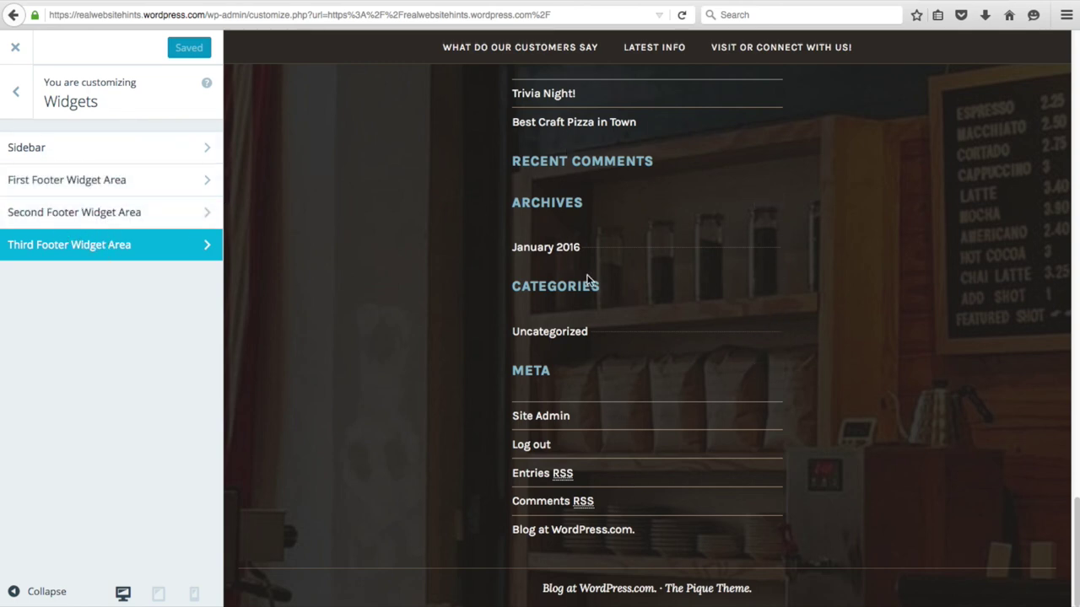
# - Remove the Search, Recent Posts and Recent Comments widgets from the First Footer Widget Area
pyautogui.click(113, 179)
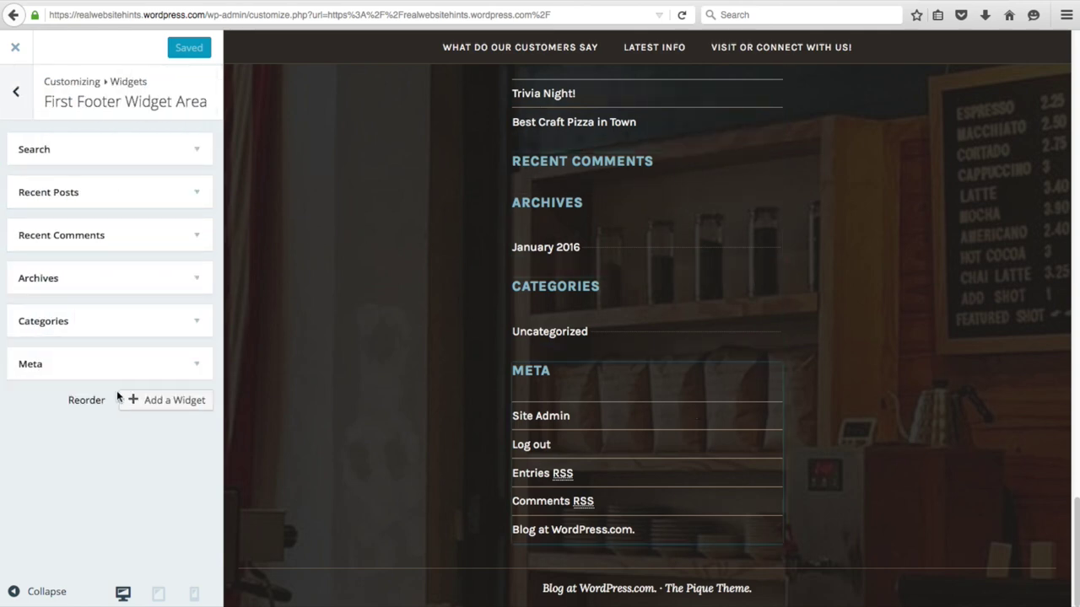
pyautogui.click(196, 153)
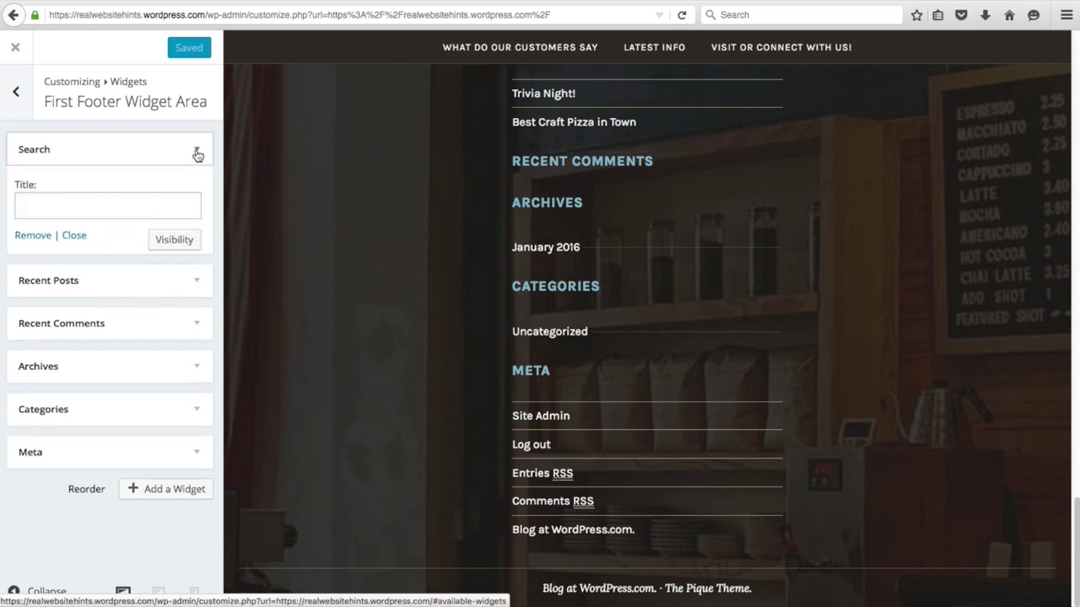
pyautogui.click(34, 238)
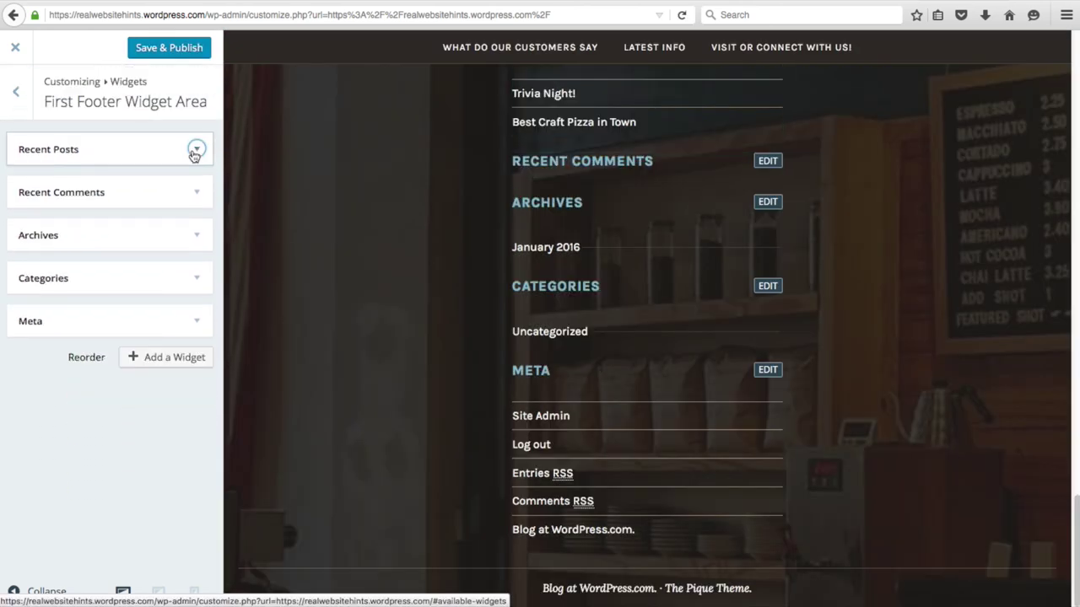
pyautogui.click(196, 150)
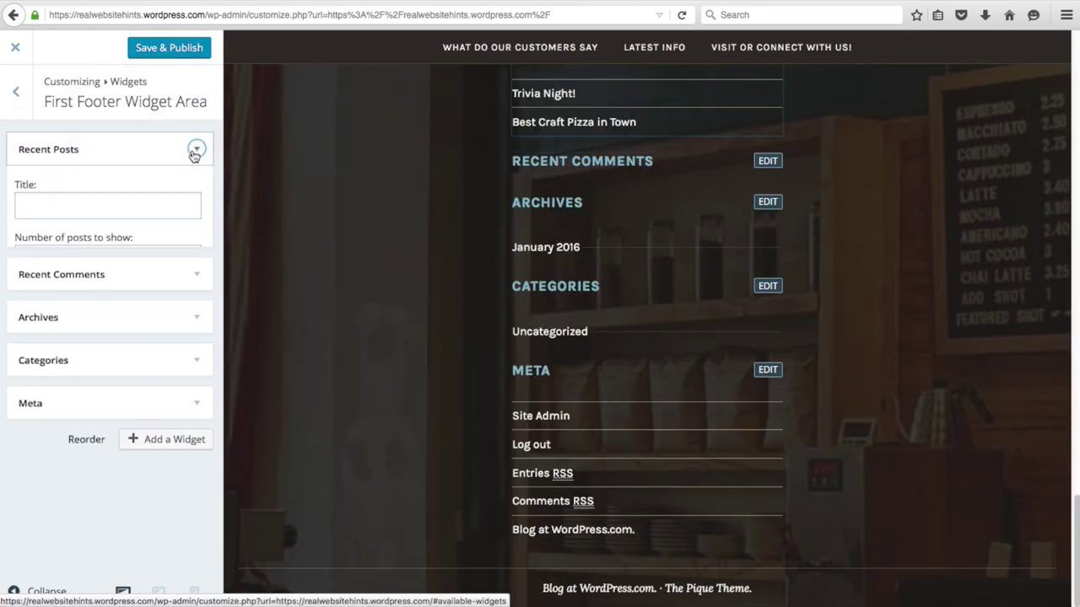
pyautogui.click(32, 313)
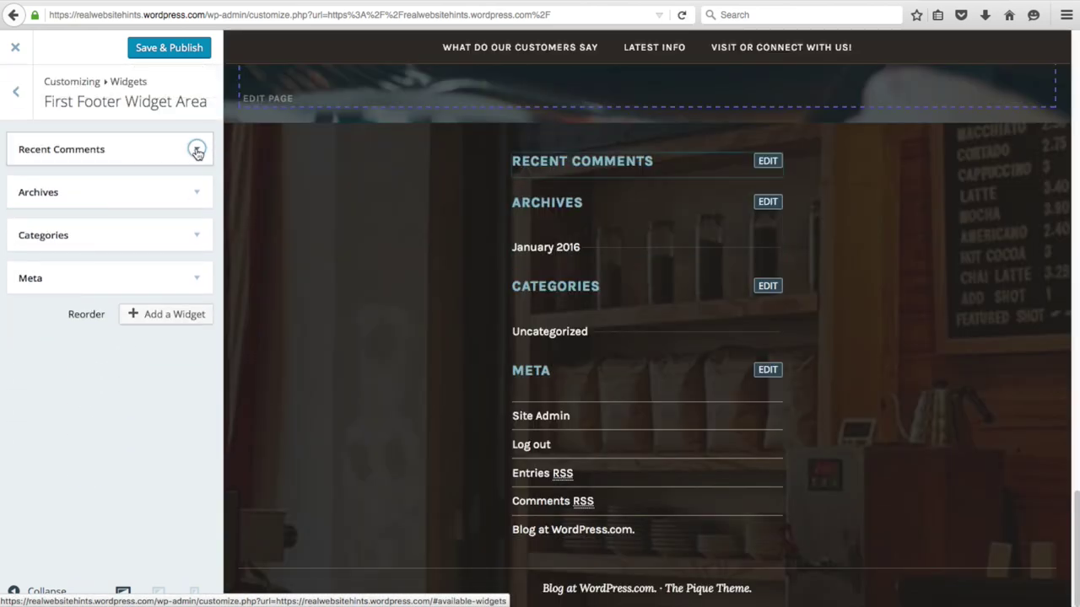
pyautogui.click(196, 150)
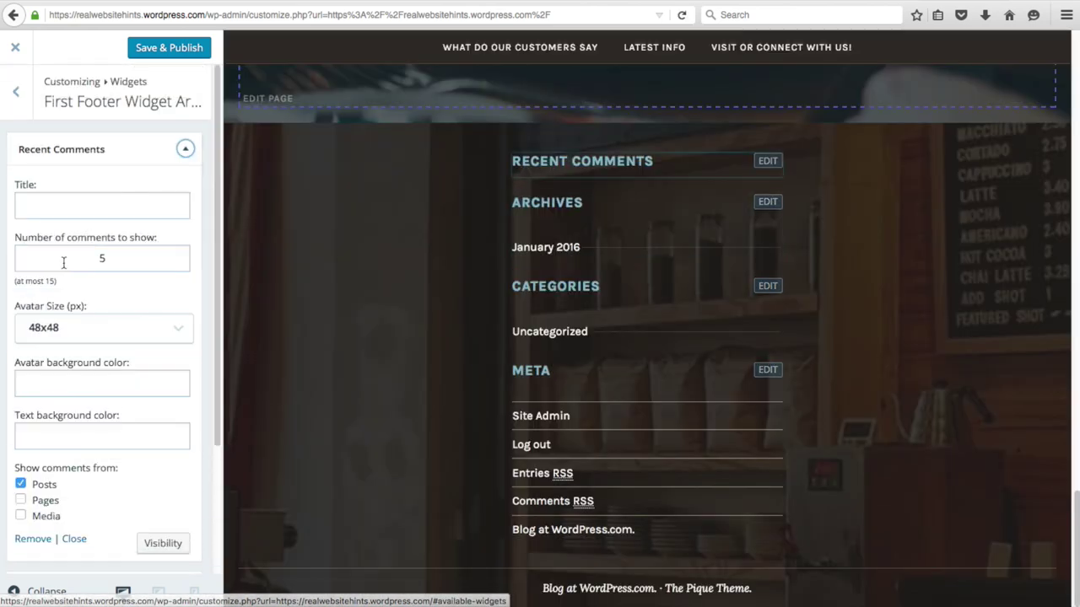
pyautogui.click(36, 540)
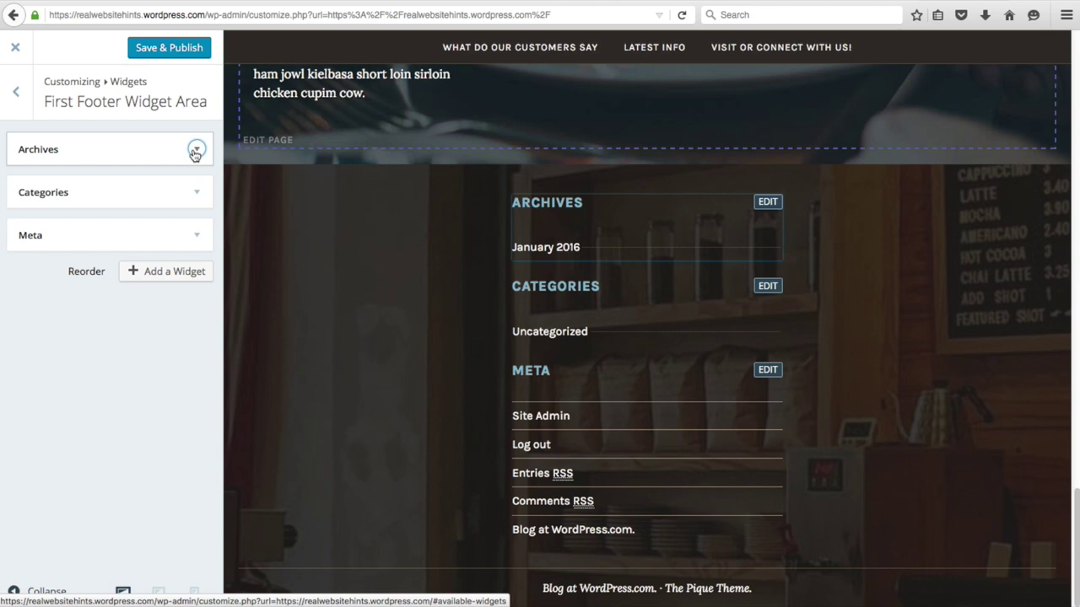
# - Remove the remaining Archives, Categories and Meta widgets from the first footer
pyautogui.click(195, 150)
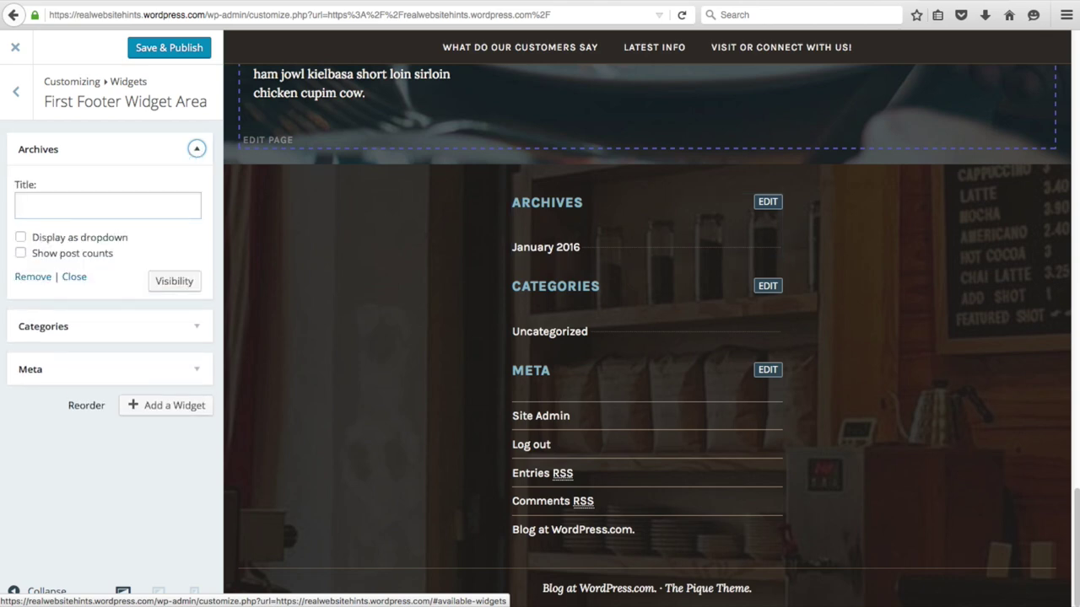
pyautogui.click(34, 348)
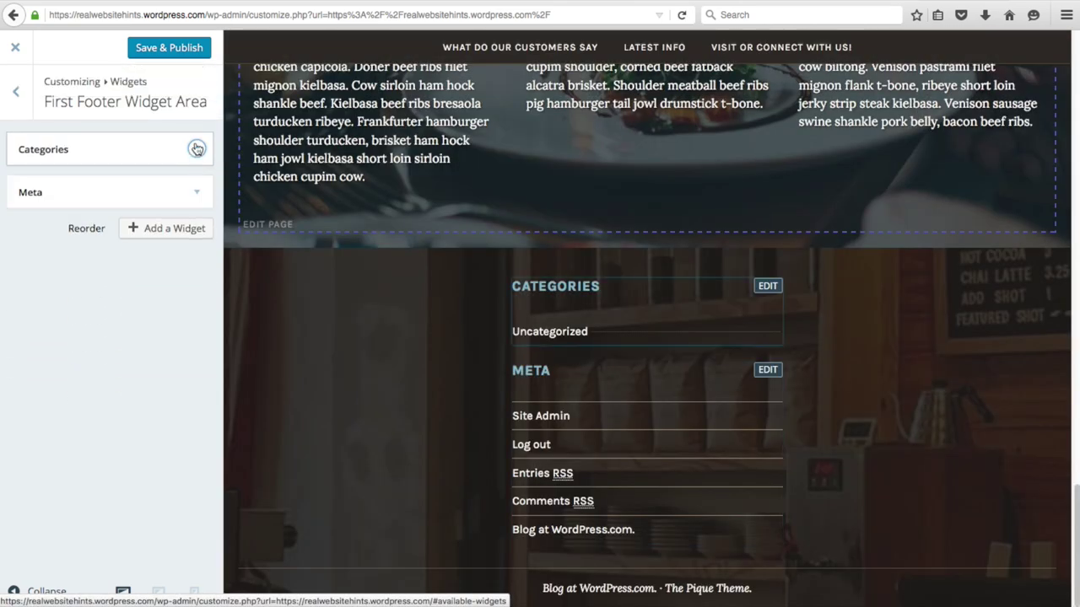
pyautogui.click(196, 149)
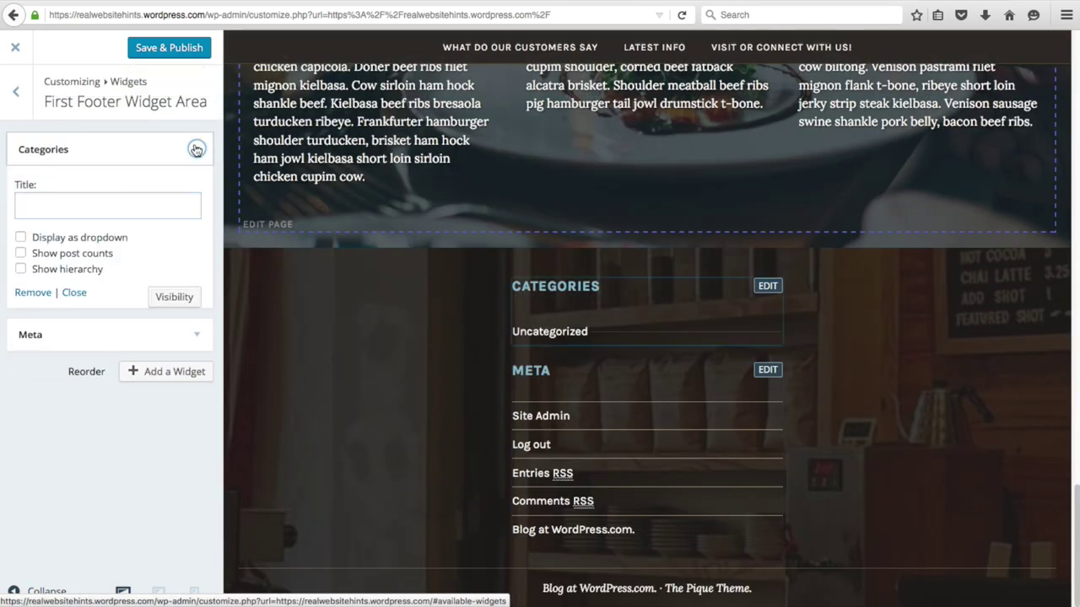
pyautogui.click(33, 292)
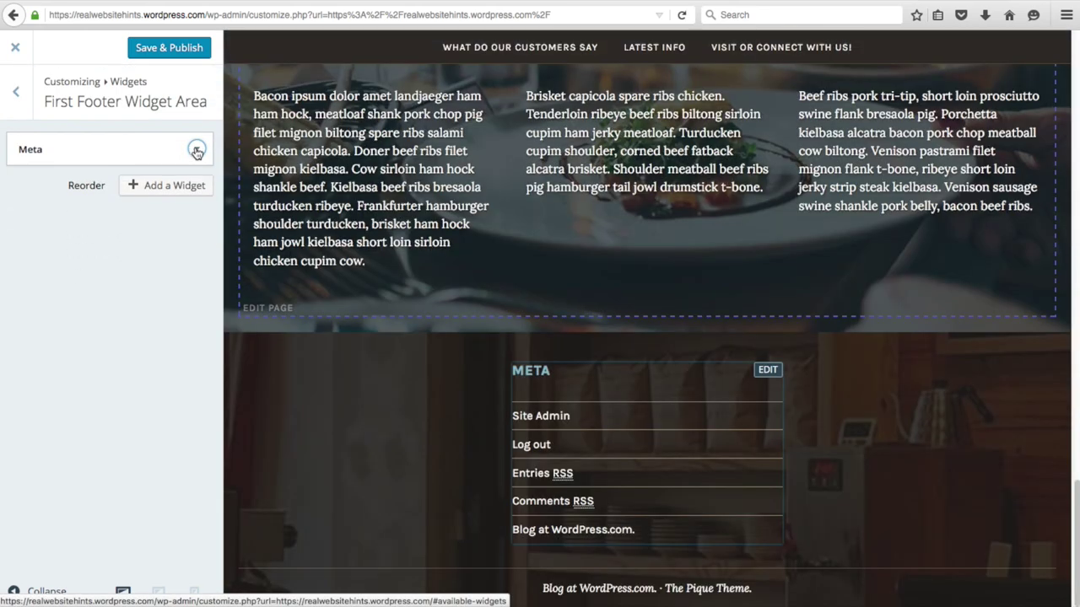
pyautogui.click(197, 148)
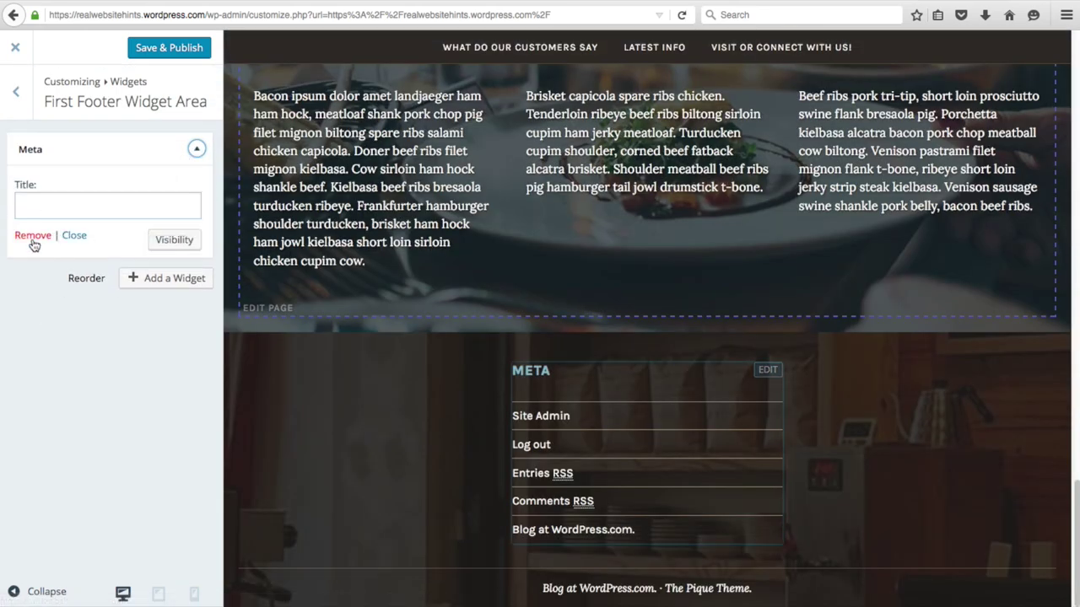
pyautogui.click(33, 235)
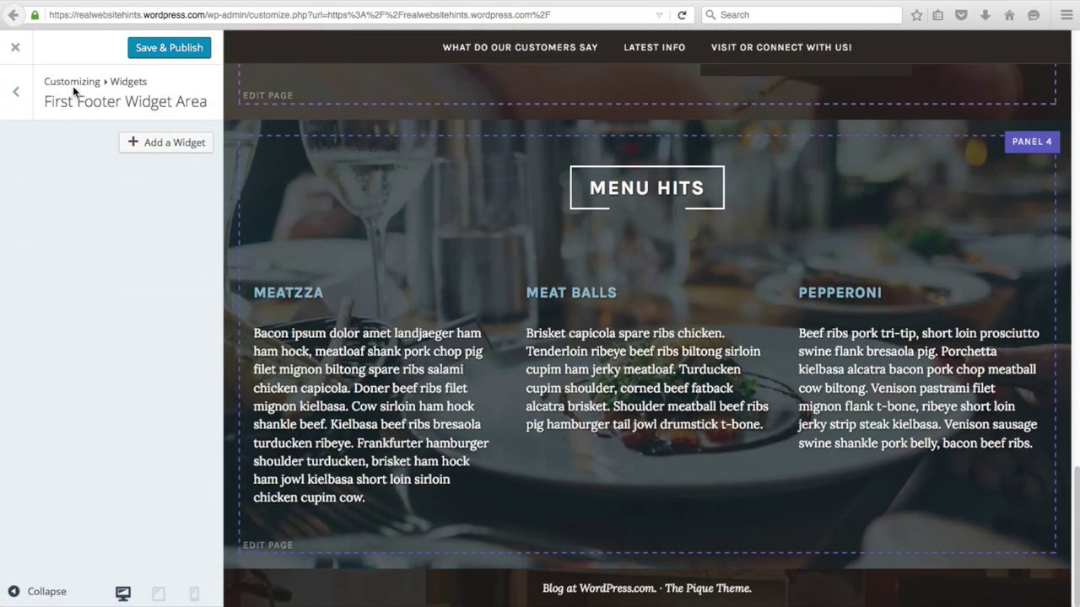
# - Add a Text widget to the First Footer Widget Area
pyautogui.click(169, 143)
pyautogui.scroll(-10, 354, 390)
pyautogui.scroll(-15, 351, 391)
pyautogui.scroll(-10, 350, 390)
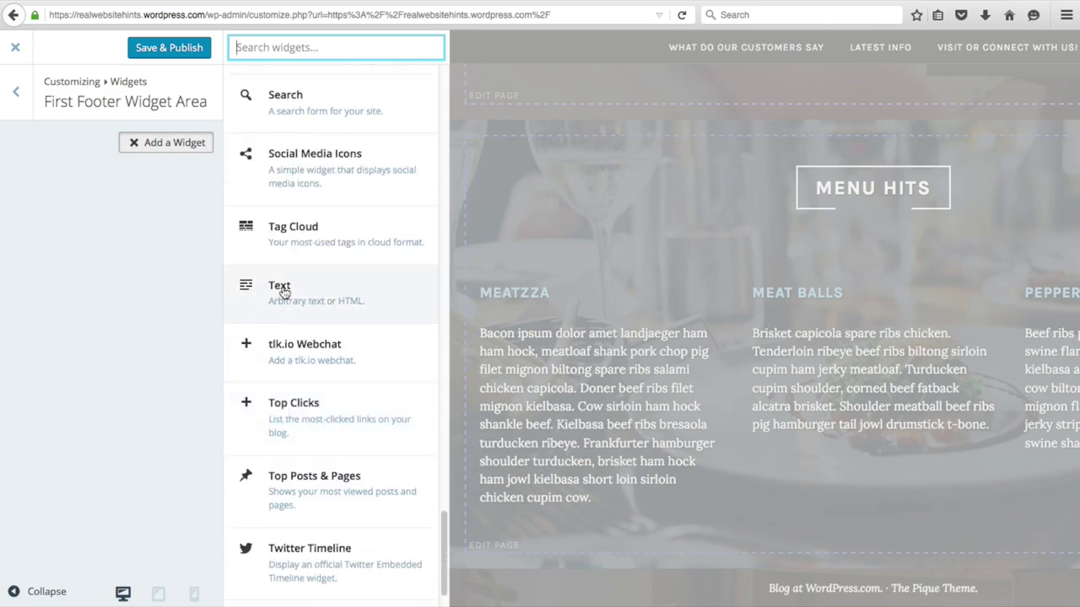
pyautogui.click(283, 291)
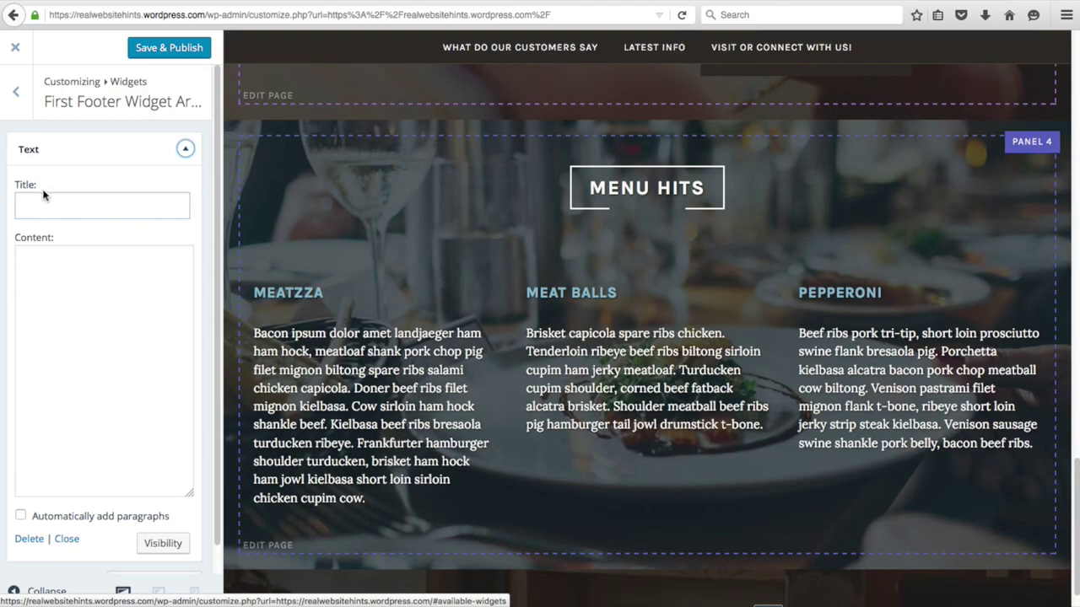
# - Title the Text widget 'Our Cafe' and paste a filler paragraph as its content
pyautogui.click(42, 200)
pyautogui.write('Our Cafe')
pyautogui.click(91, 272)
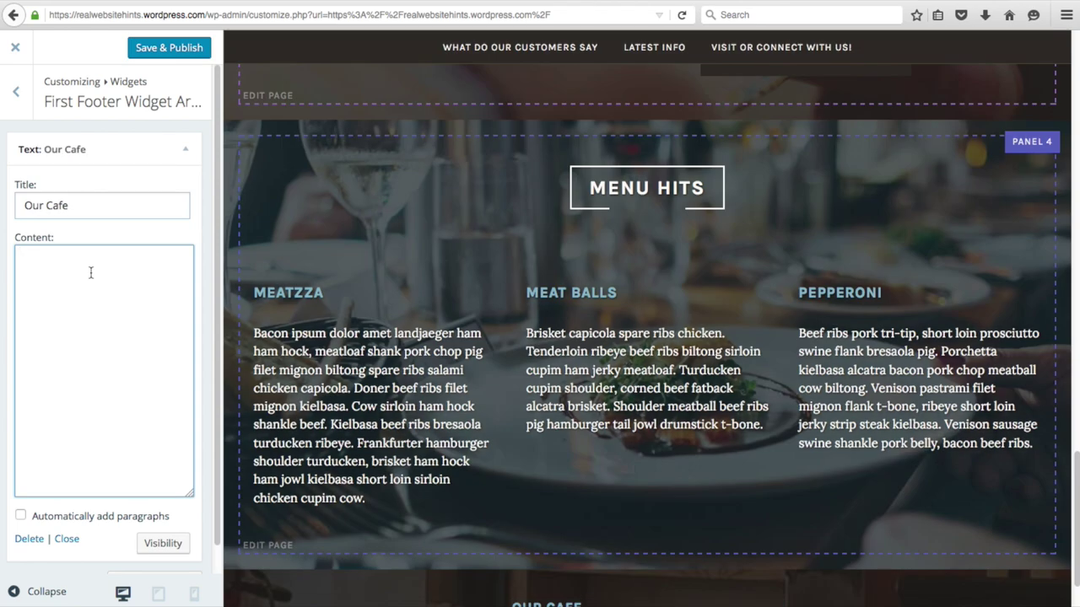
pyautogui.write('T')
pyautogui.write('enderloin sausage short ribs ball tip, flank swine beef kielbasa. Rump porchetta bacon, pancetta pig ribeye turducken. Beef kielbasa drumstick shoulder sirloin shank chicken ground round kevin. Shank meatball chuck strip steak chicken ribeye, pork loin capicola filet mignon pastrami beef biltong turducken. Sirloin shoulder chuck, porchetta meatloaf beef jerky.')
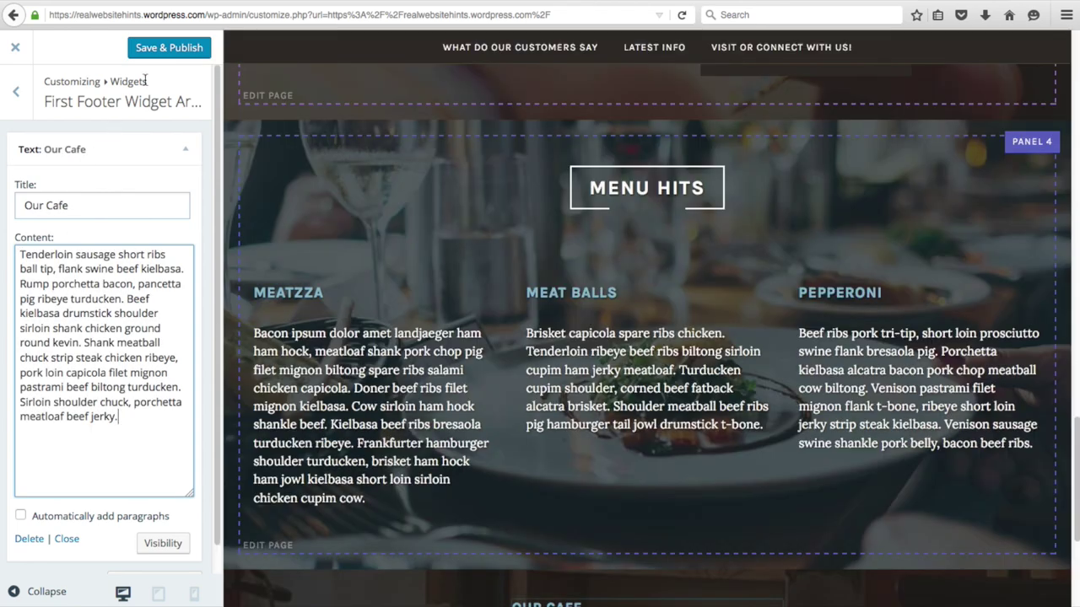
pyautogui.scroll(-1, 131, 557)
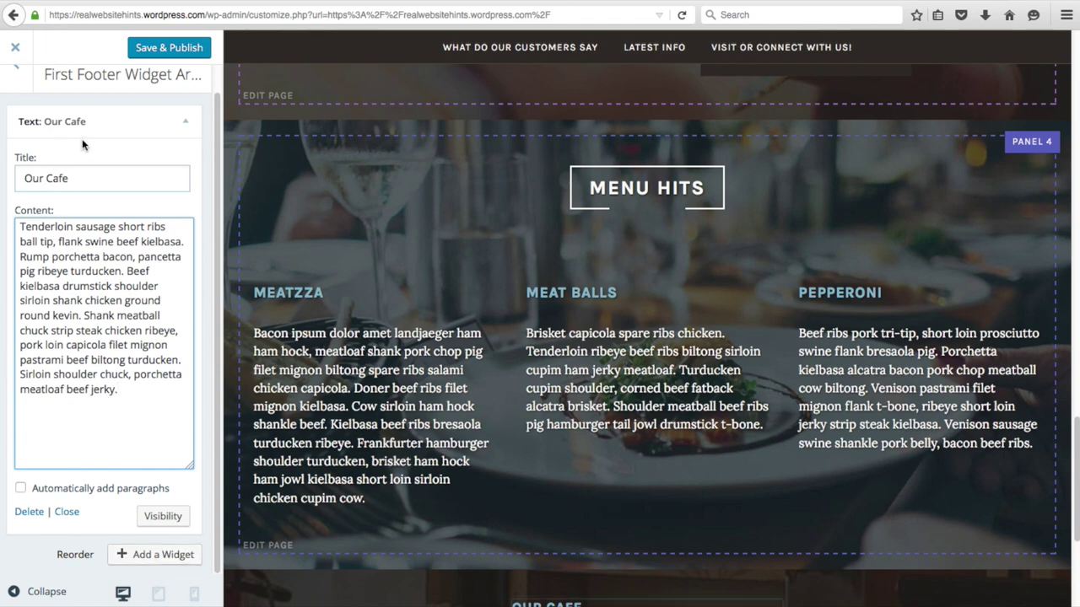
pyautogui.scroll(2, 82, 145)
# - Add a Recent Posts widget titled 'Latest from our Blog' to the Second Footer Widget Area
pyautogui.click(19, 157)
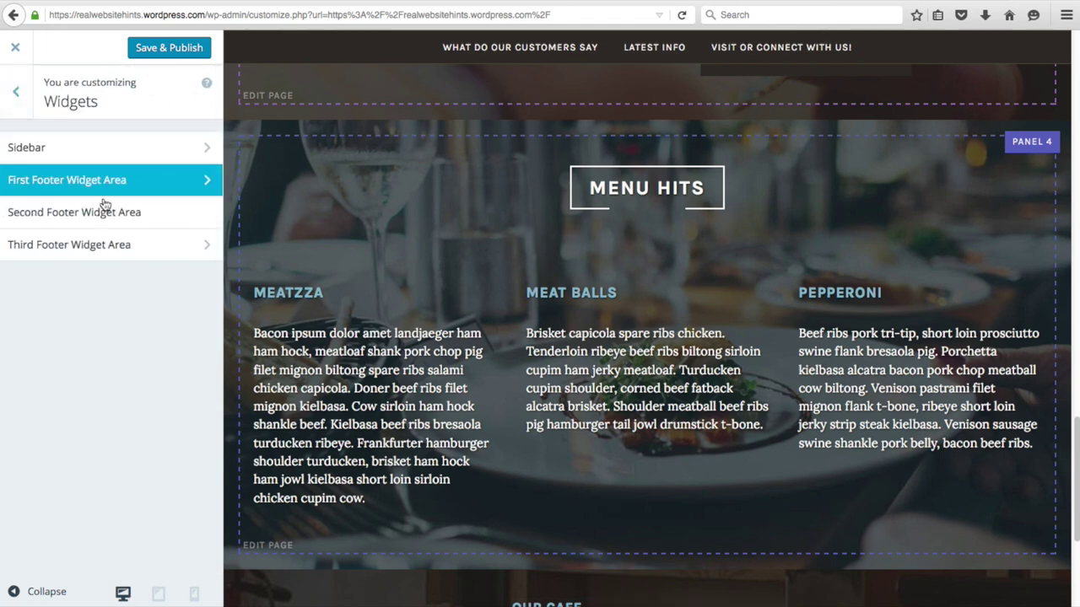
pyautogui.click(99, 221)
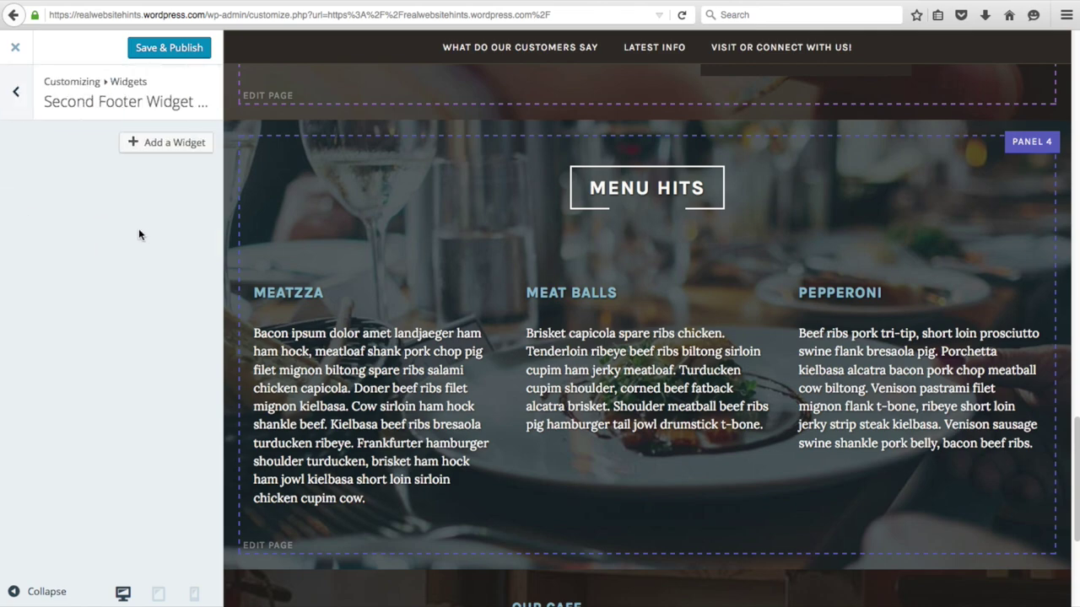
pyautogui.click(192, 144)
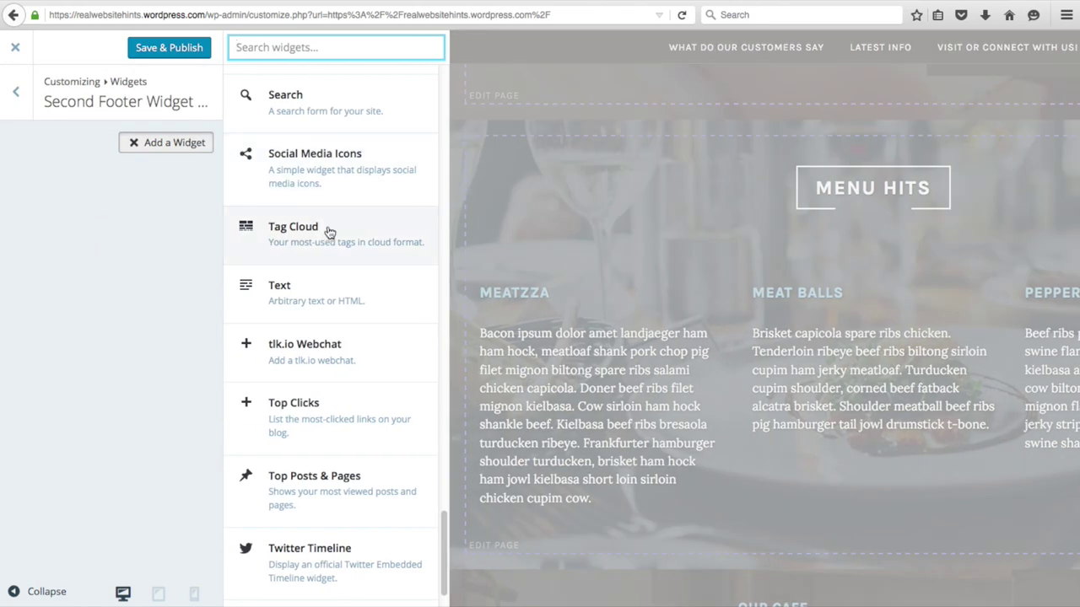
pyautogui.scroll(5, 286, 368)
pyautogui.click(310, 332)
pyautogui.write('Latest from our Blog')
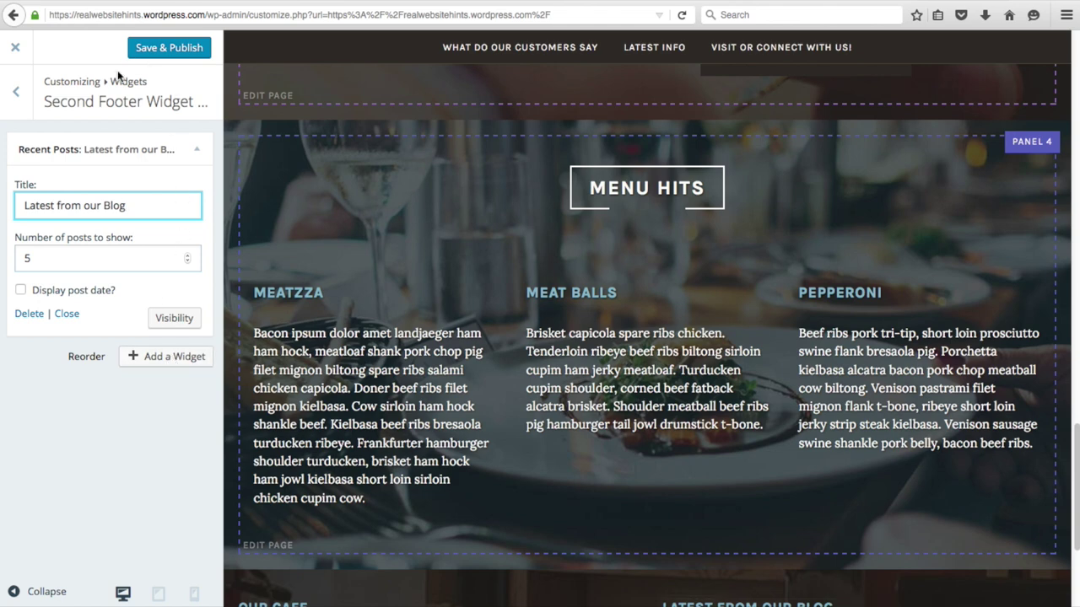
pyautogui.click(15, 91)
pyautogui.click(108, 251)
# - Add a Social Media Icons widget titled 'Follow Us On Socil Media' to the third footer
pyautogui.click(172, 147)
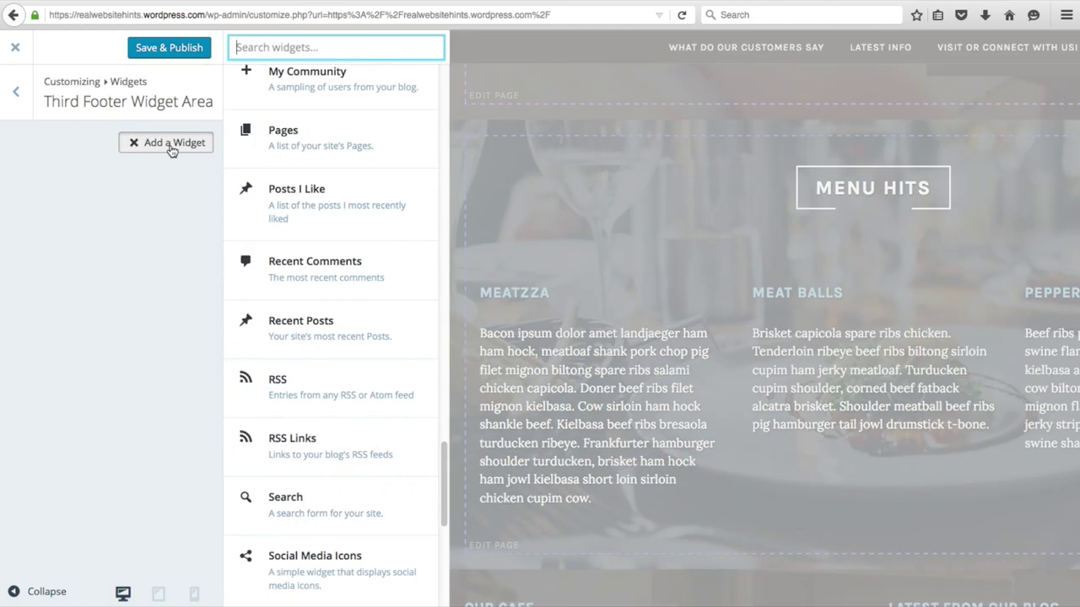
pyautogui.scroll(-3, 374, 362)
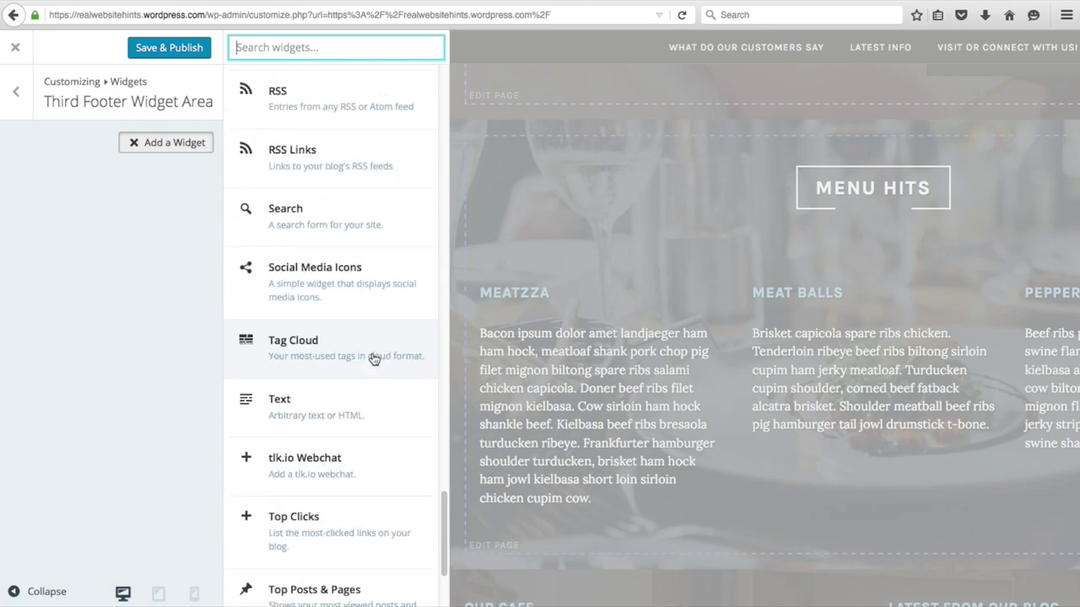
pyautogui.click(319, 266)
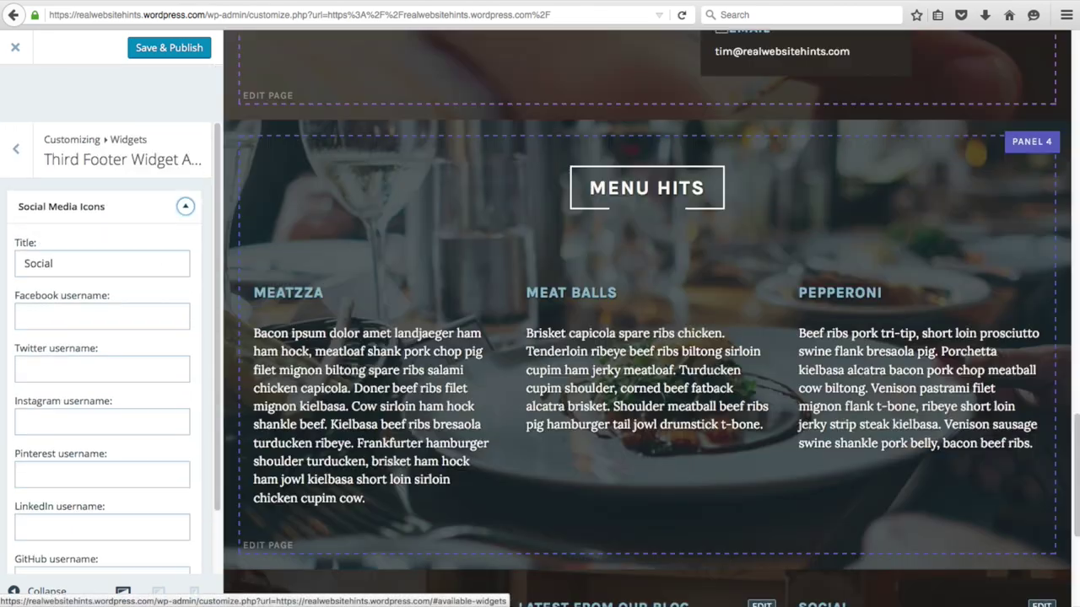
pyautogui.doubleClick(102, 205)
pyautogui.press('BackSpace')
pyautogui.write('Follow ')
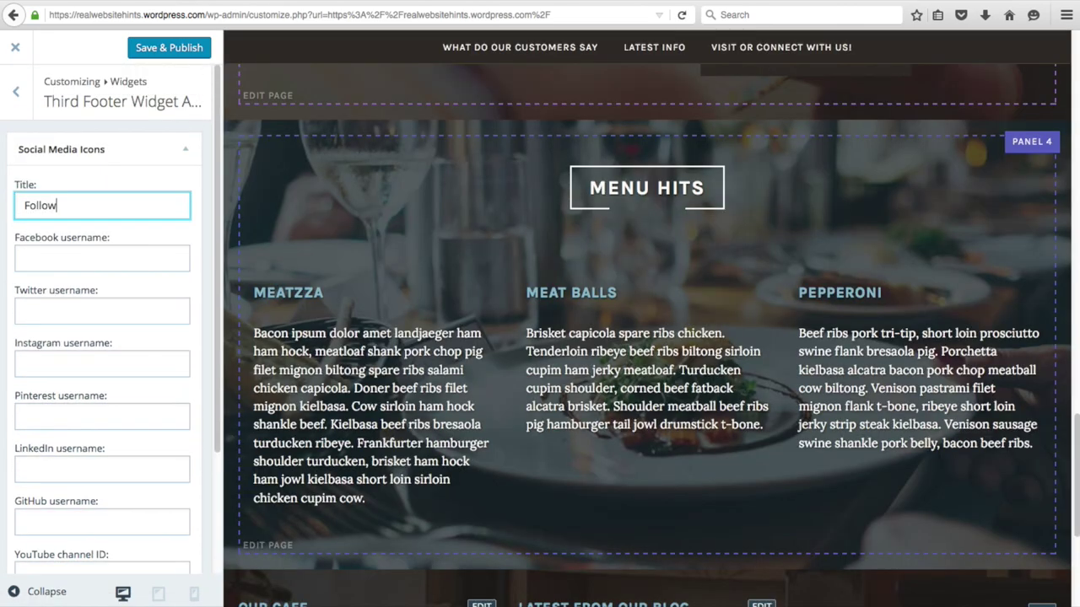
pyautogui.write('Us On Socil M')
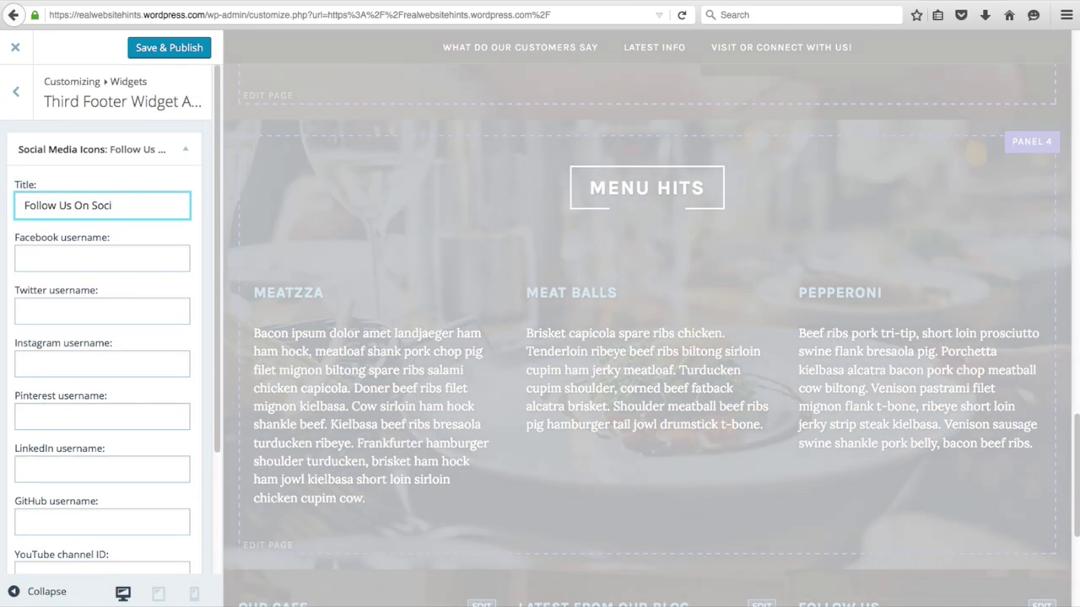
pyautogui.write('edia')
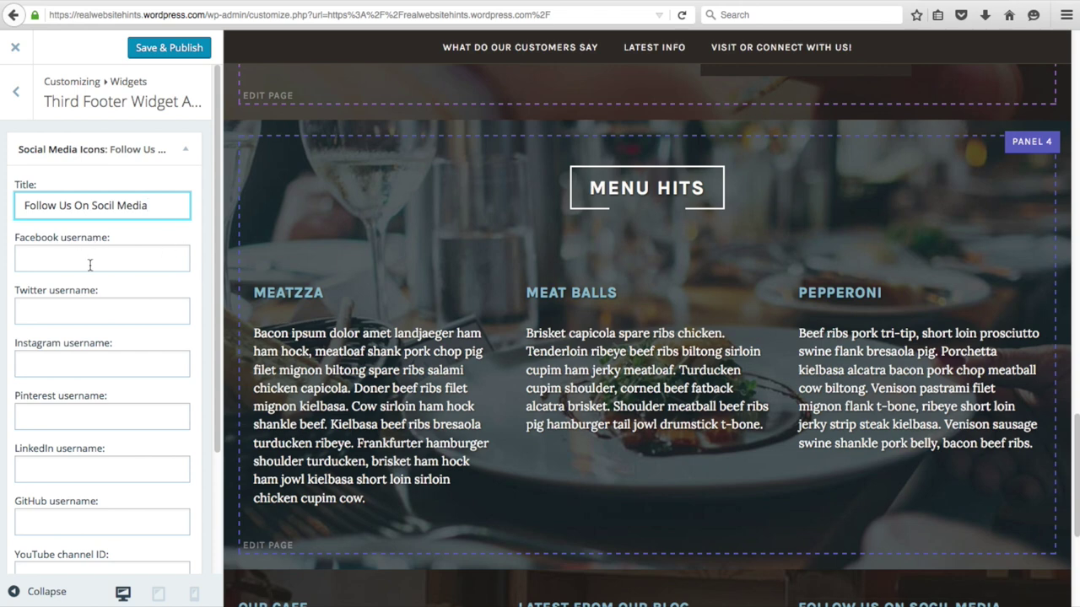
# - Enter # for Facebook, Twitter and YouTube, then publish and close the Customizer
pyautogui.click(83, 261)
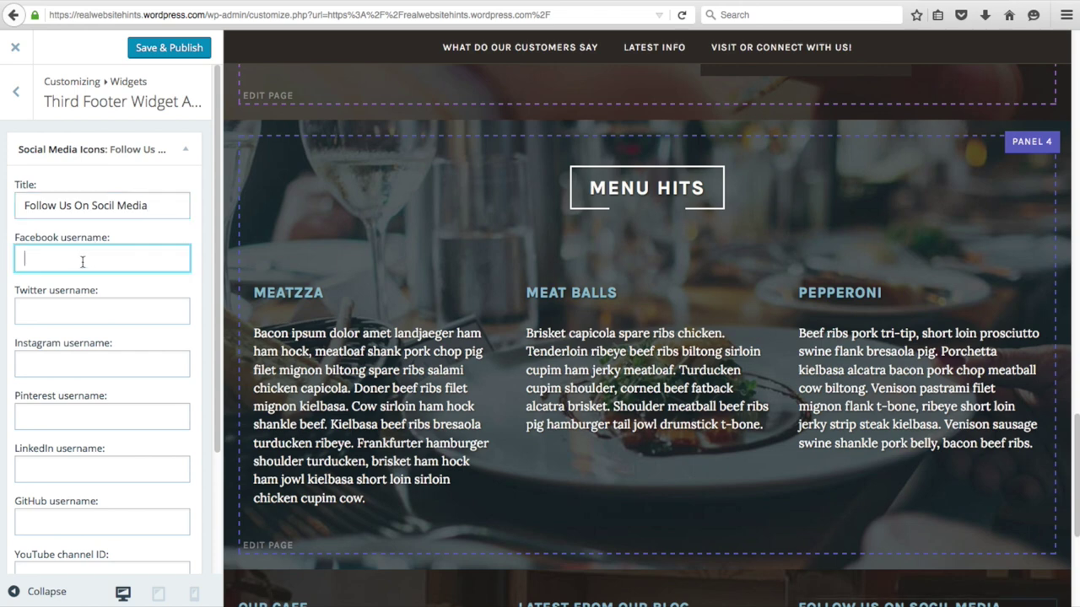
pyautogui.write('#')
pyautogui.click(76, 314)
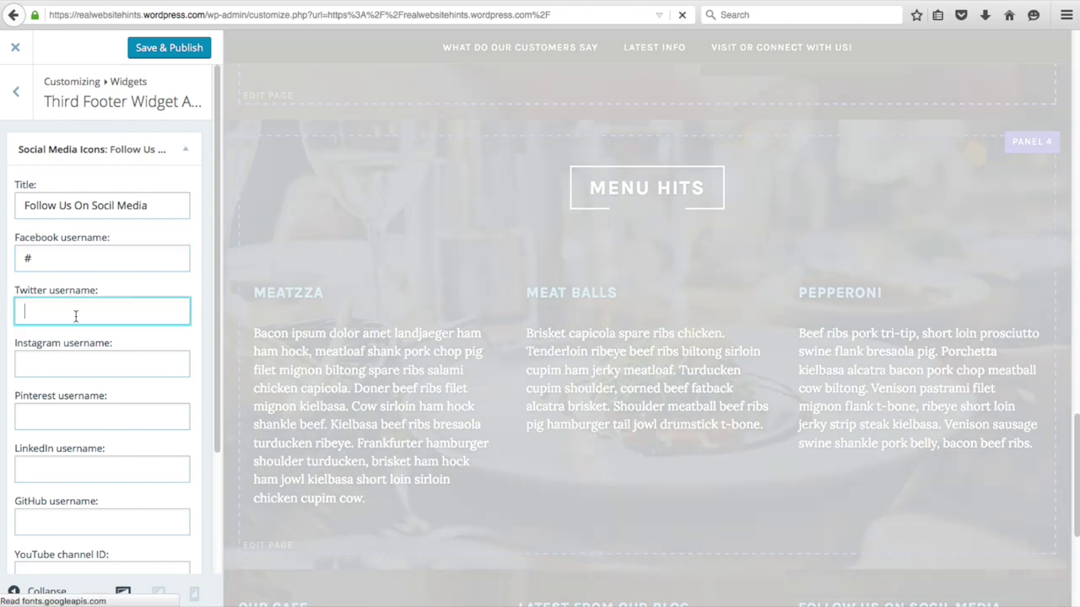
pyautogui.write('#')
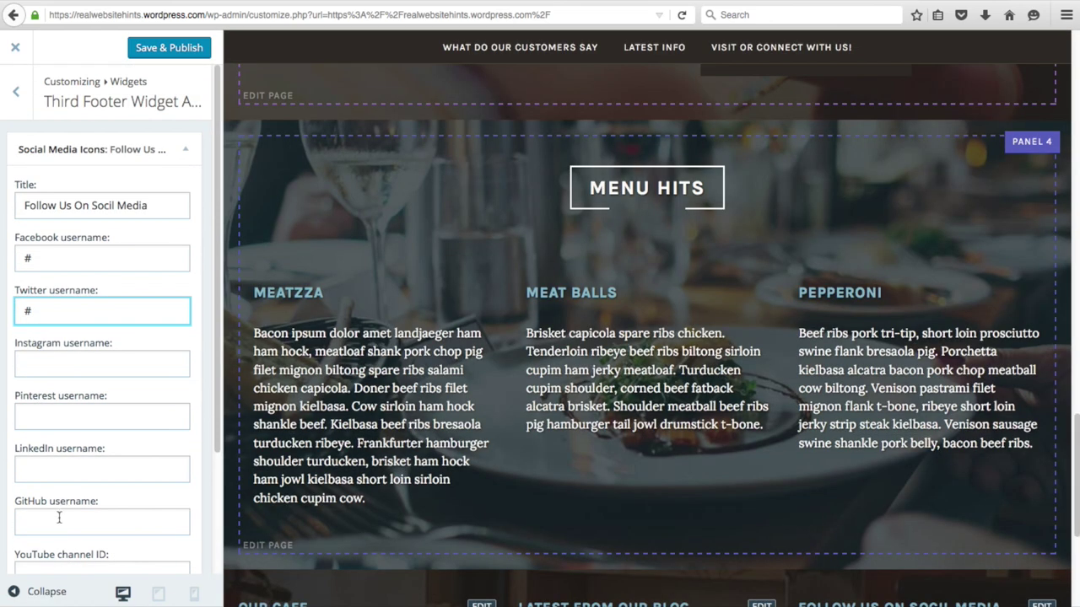
pyautogui.click(58, 518)
pyautogui.scroll(-1, 58, 518)
pyautogui.click(46, 565)
pyautogui.write('#')
pyautogui.scroll(-6, 464, 480)
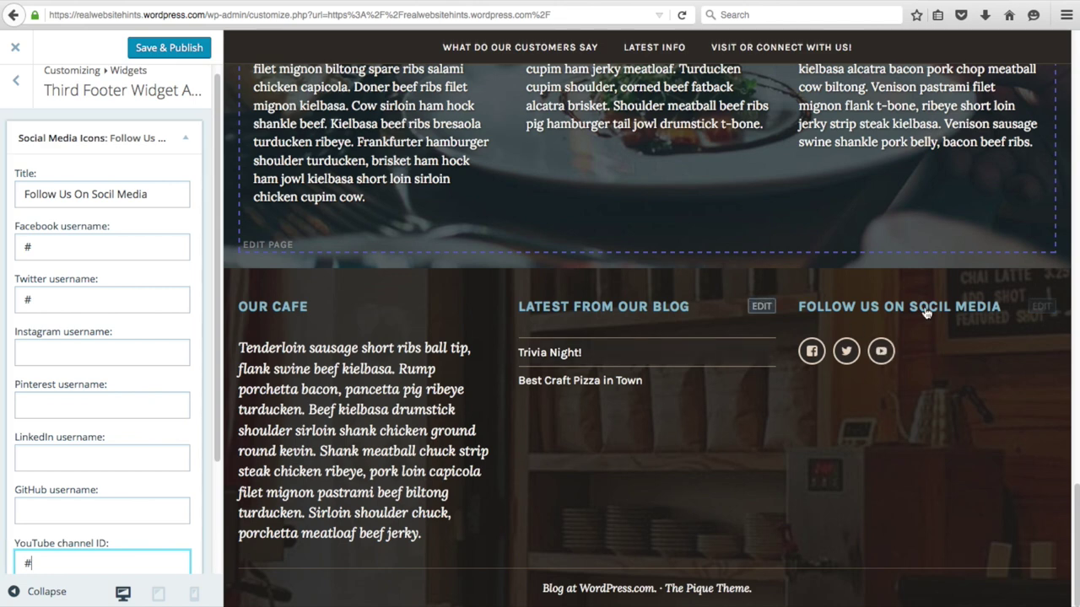
pyautogui.click(169, 51)
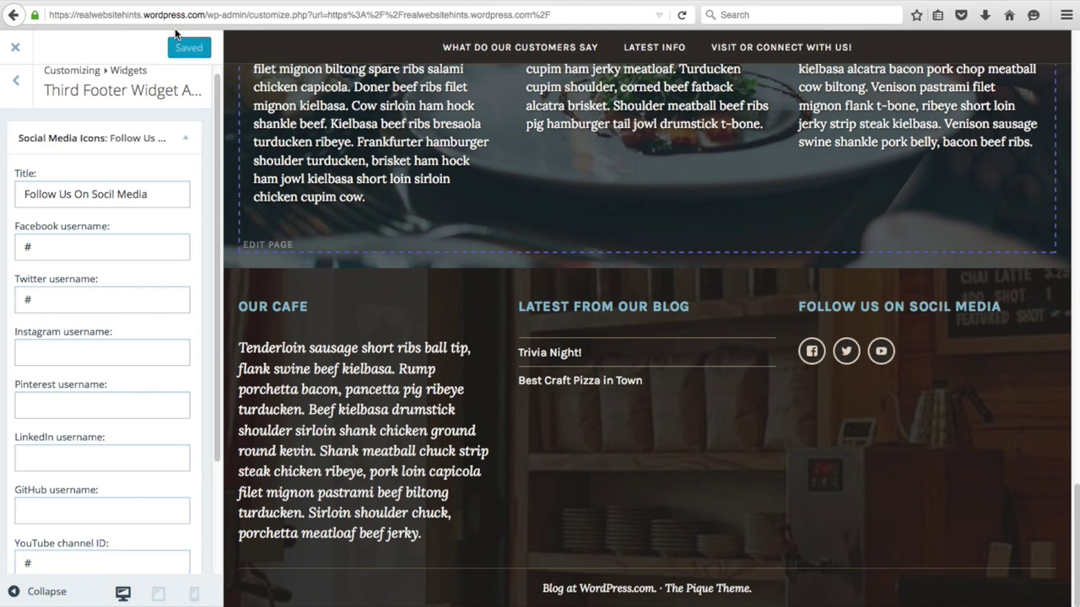
pyautogui.click(18, 50)
pyautogui.scroll(-5, 448, 292)
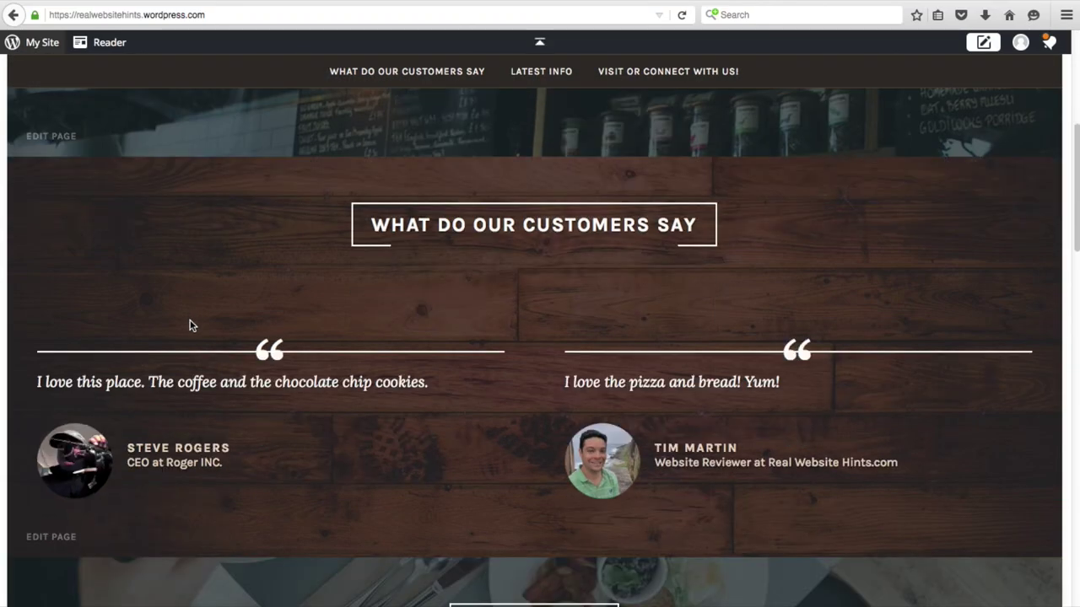
pyautogui.scroll(-4, 190, 325)
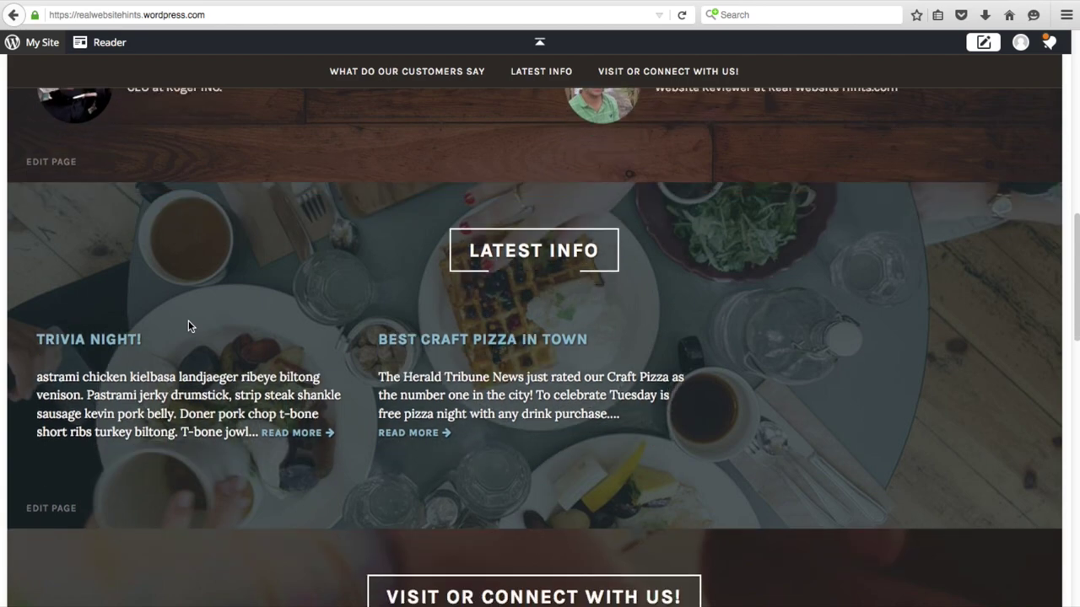
pyautogui.scroll(-6, 187, 323)
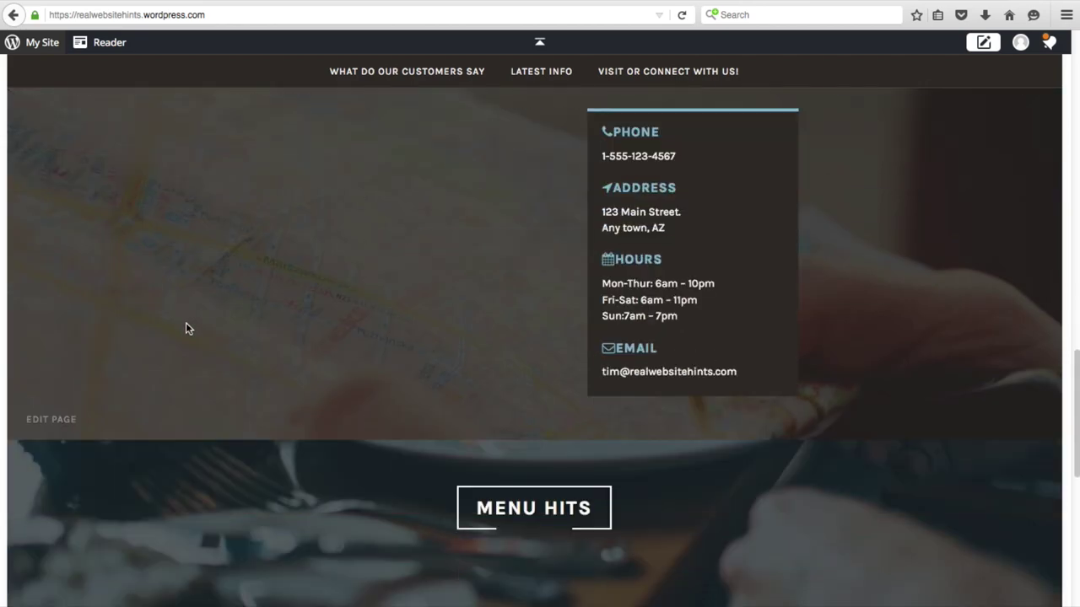
pyautogui.scroll(-2, 186, 329)
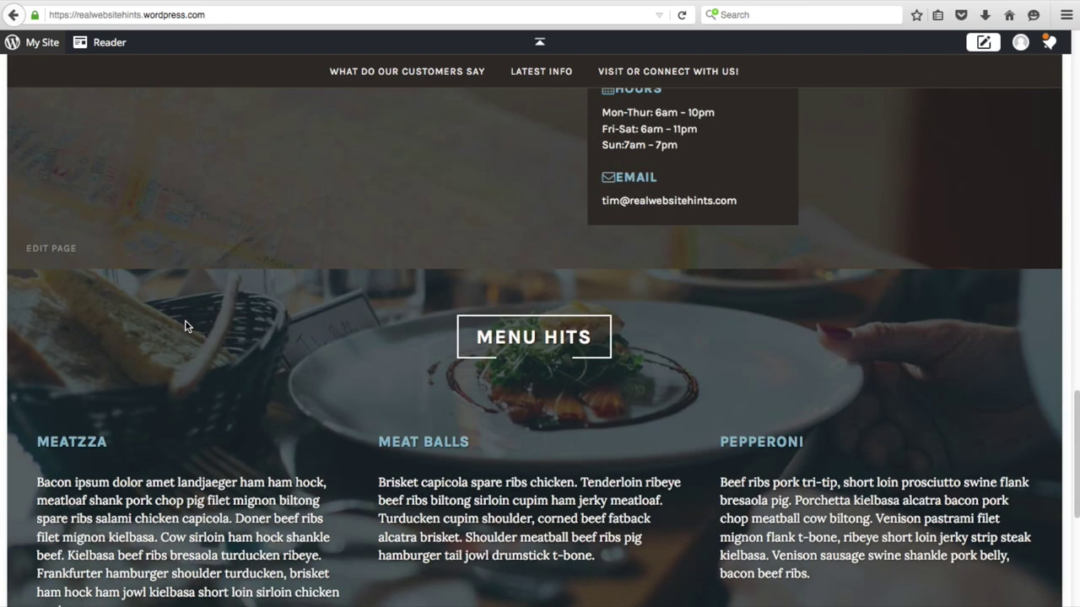
pyautogui.scroll(-3, 185, 323)
pyautogui.scroll(-2, 185, 323)
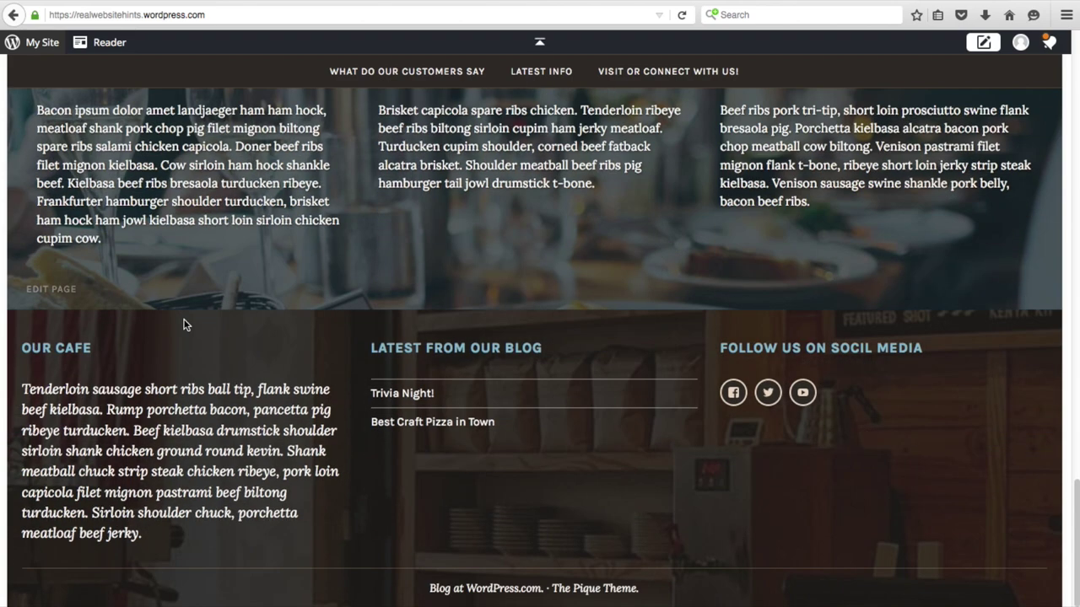
pyautogui.scroll(15, 186, 324)
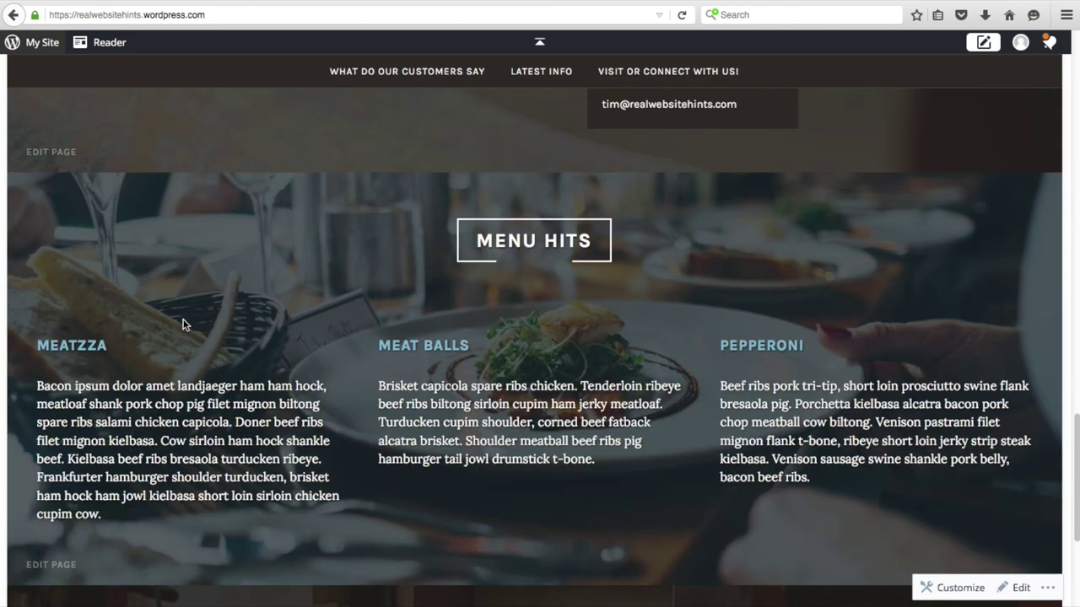
pyautogui.scroll(5, 185, 327)
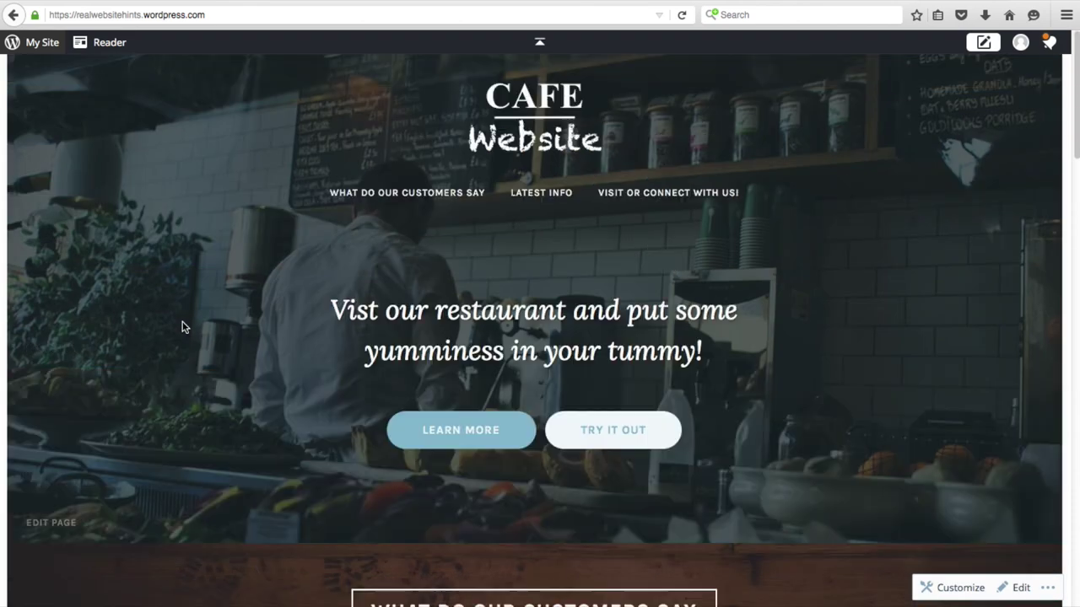